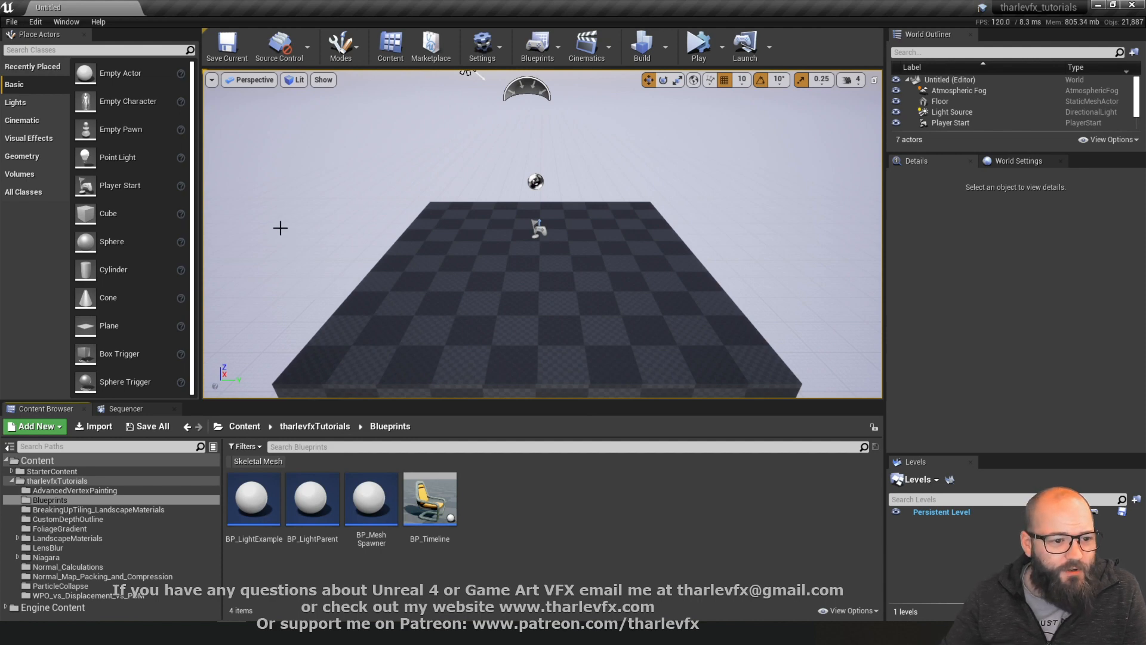
Find the Spline Mesh Actor, place it on the floor, and rotate it 90° about the Z axis
{"action": "left_click", "coordinate": [108, 50]}
{"action": "type", "text": "spline"}
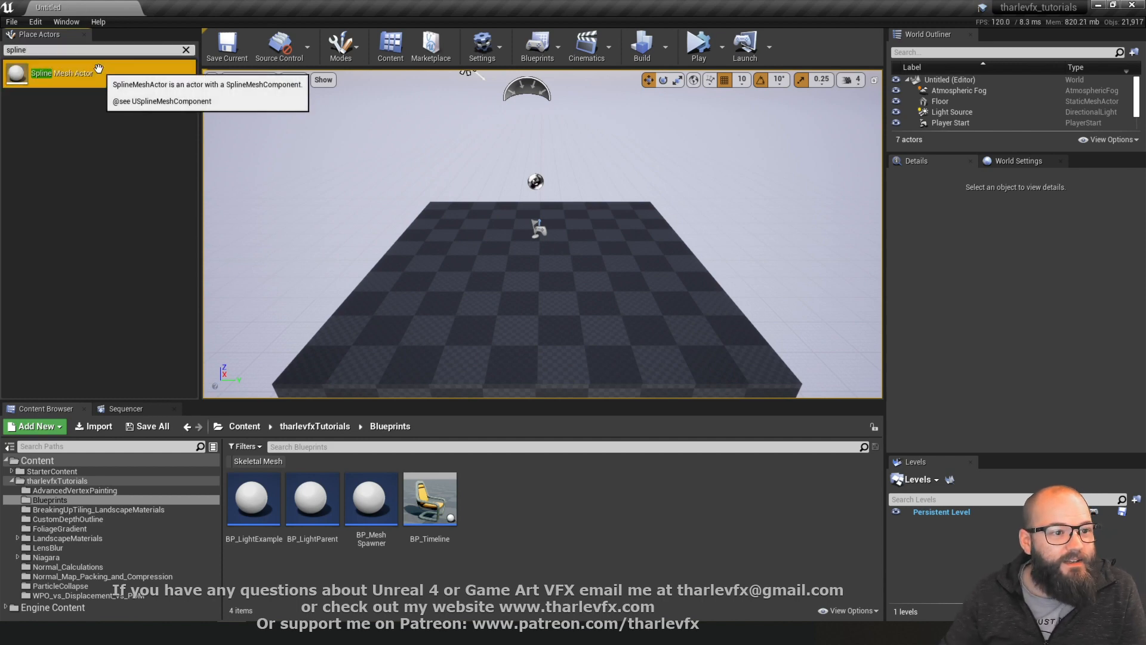
{"action": "left_click_drag", "start_coordinate": [60, 73], "coordinate": [447, 223]}
{"action": "key", "text": "e"}
{"action": "left_click_drag", "start_coordinate": [494, 286], "coordinate": [433, 300]}
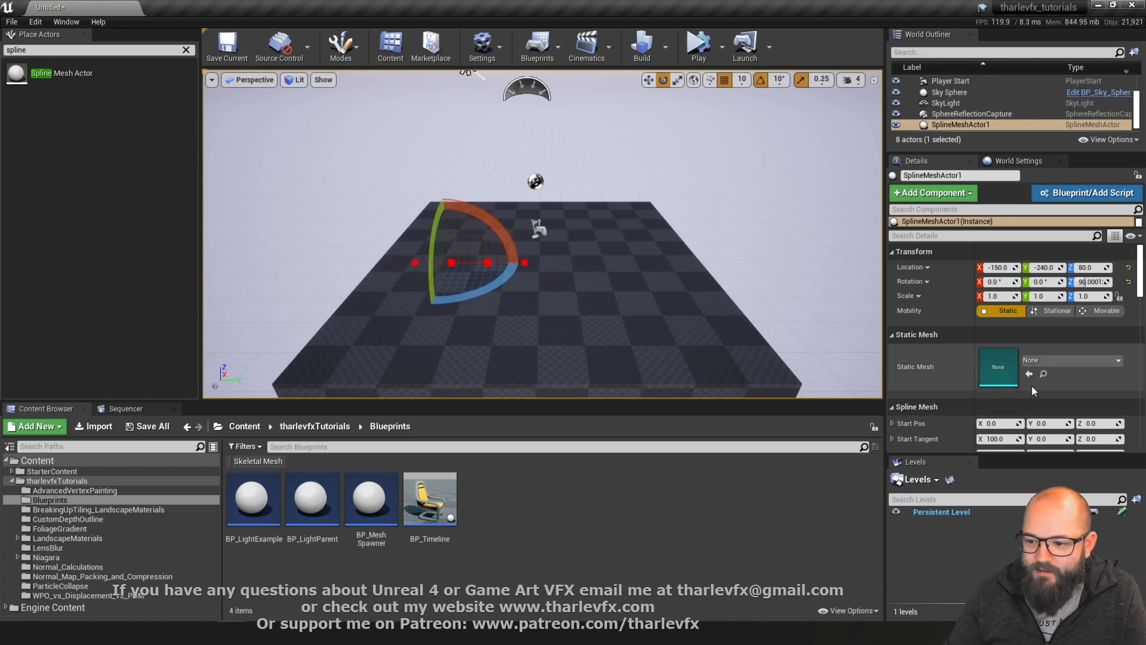
Assign the Cube static mesh to the spline mesh actor
{"action": "left_click", "coordinate": [1058, 361]}
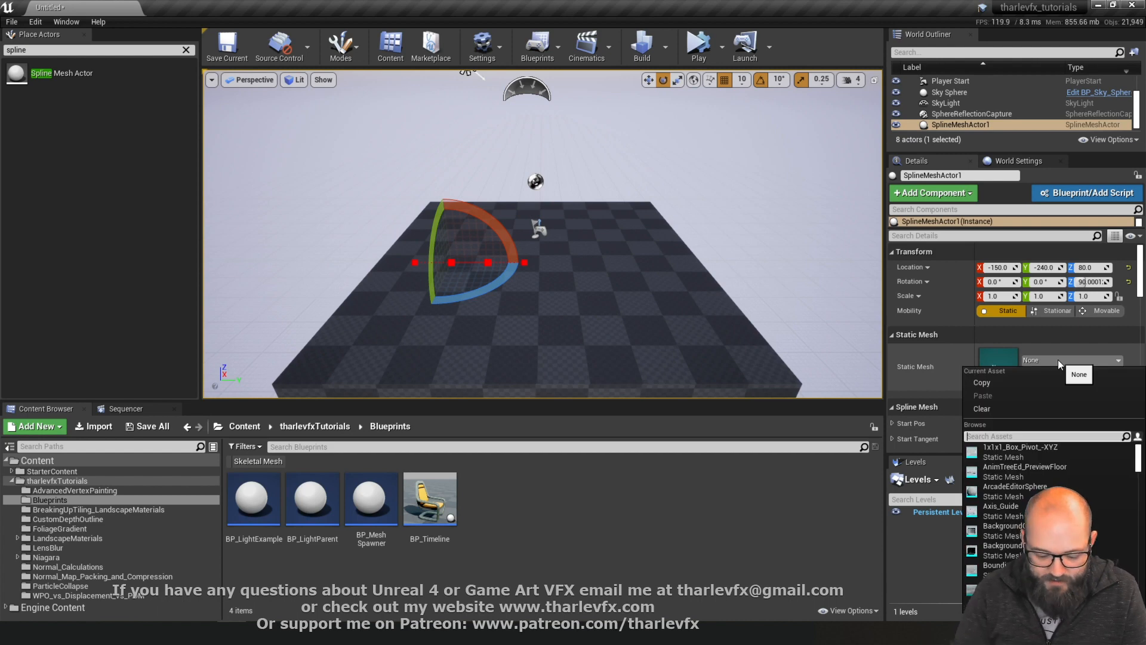
{"action": "type", "text": "cube"}
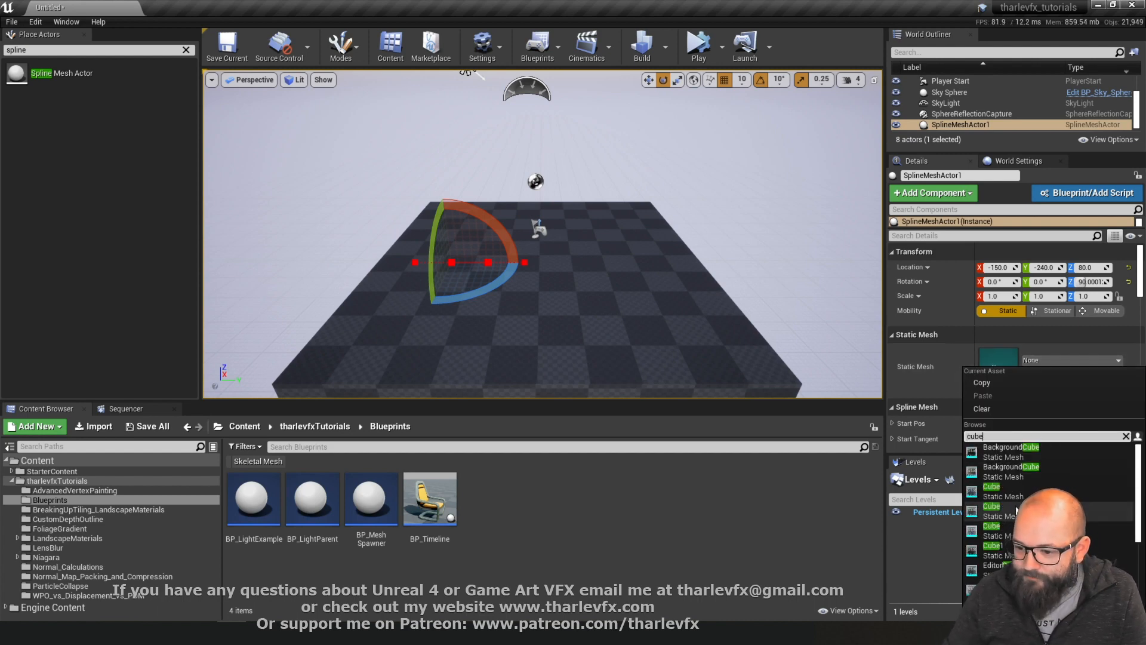
{"action": "left_click", "coordinate": [1016, 510]}
Stretch the cube mesh into a long bar by moving the spline's end point away from its start
{"action": "left_click", "coordinate": [490, 262]}
{"action": "right_click_drag", "start_coordinate": [584, 279], "coordinate": [567, 279]}
{"action": "key", "text": "w"}
{"action": "left_click_drag", "start_coordinate": [547, 263], "coordinate": [677, 267]}
{"action": "left_click_drag", "start_coordinate": [576, 285], "coordinate": [475, 260], "text": "alt"}
Bend the stretched cube mesh by pulling the tangent handle of the spline's end point sideways across the floor
{"action": "left_click", "coordinate": [608, 272]}
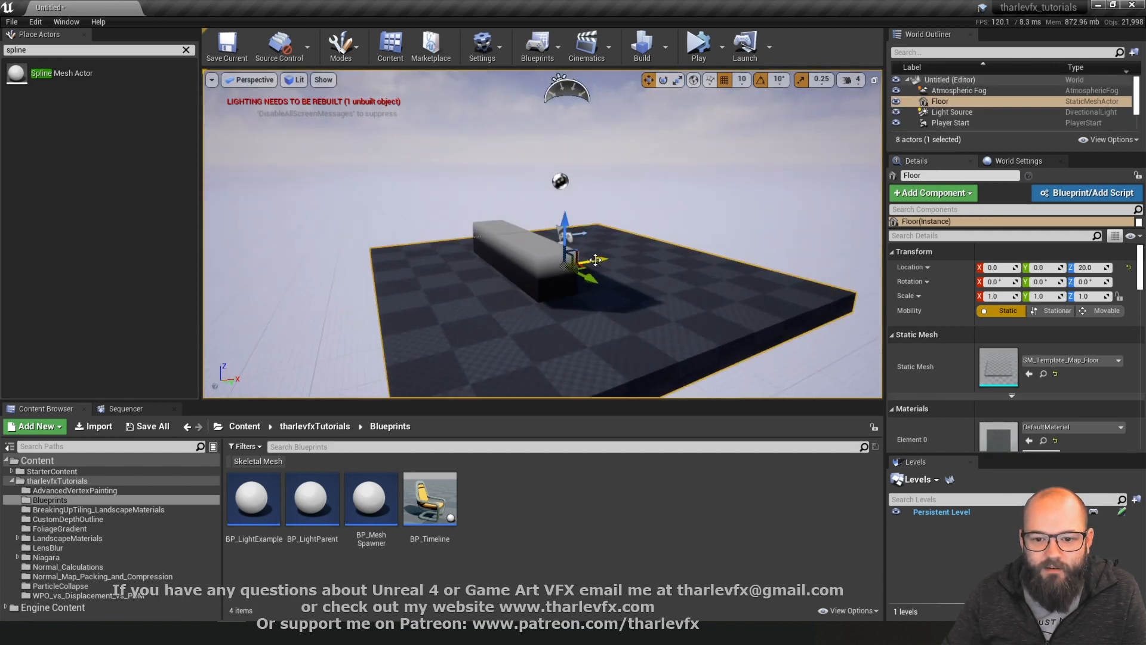
{"action": "left_click", "coordinate": [560, 268]}
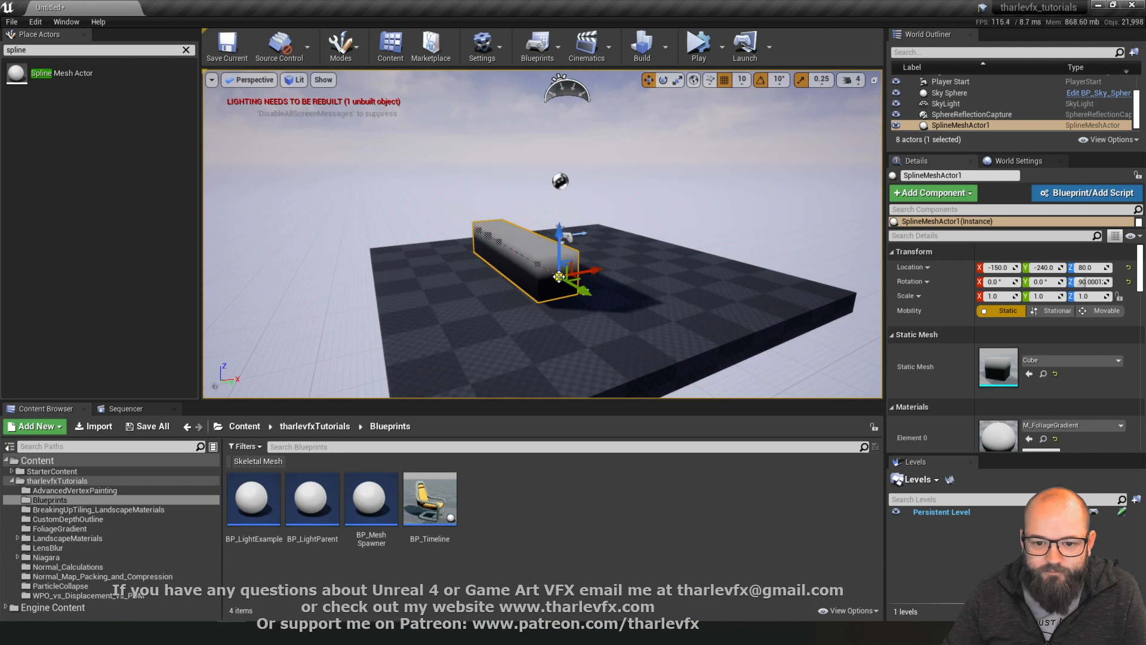
{"action": "left_click_drag", "start_coordinate": [586, 270], "coordinate": [477, 246]}
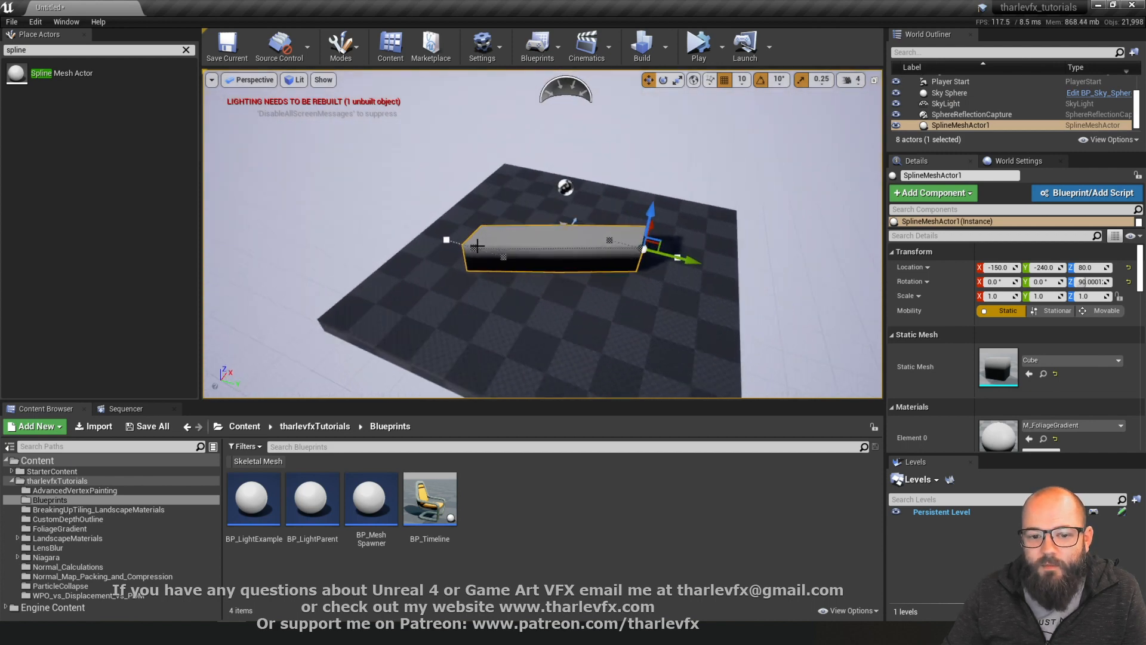
{"action": "left_click_drag", "start_coordinate": [596, 249], "coordinate": [565, 311], "text": "alt"}
{"action": "left_click_drag", "start_coordinate": [540, 348], "coordinate": [674, 349]}
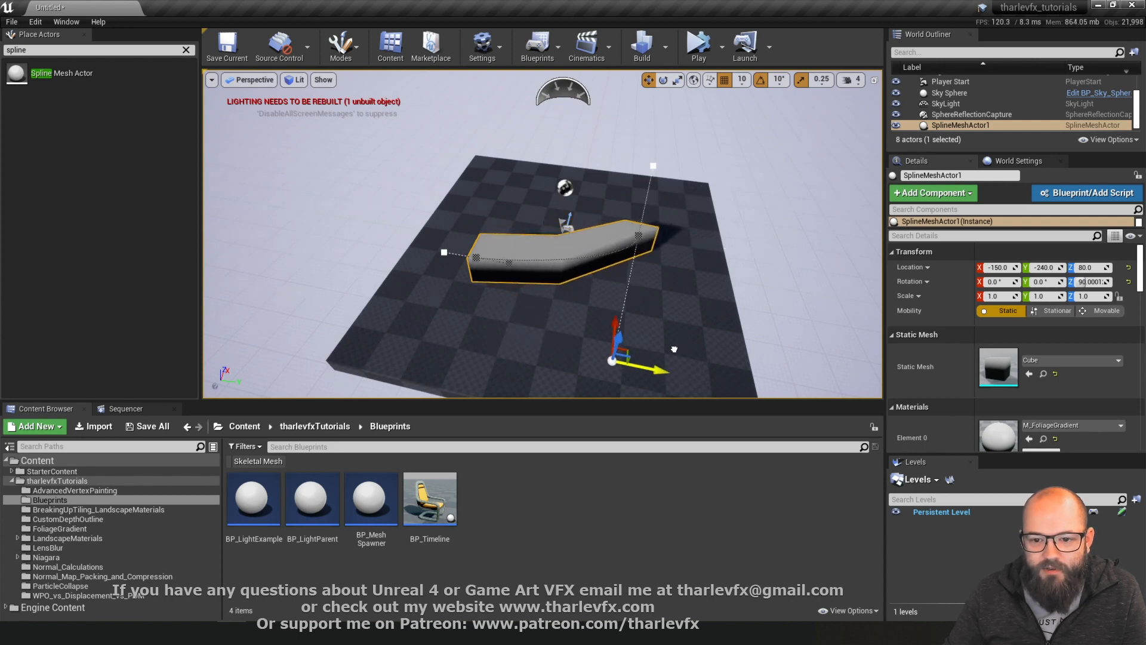
Replace the spline mesh actor's static mesh with SM_Chair
{"action": "left_click", "coordinate": [566, 245]}
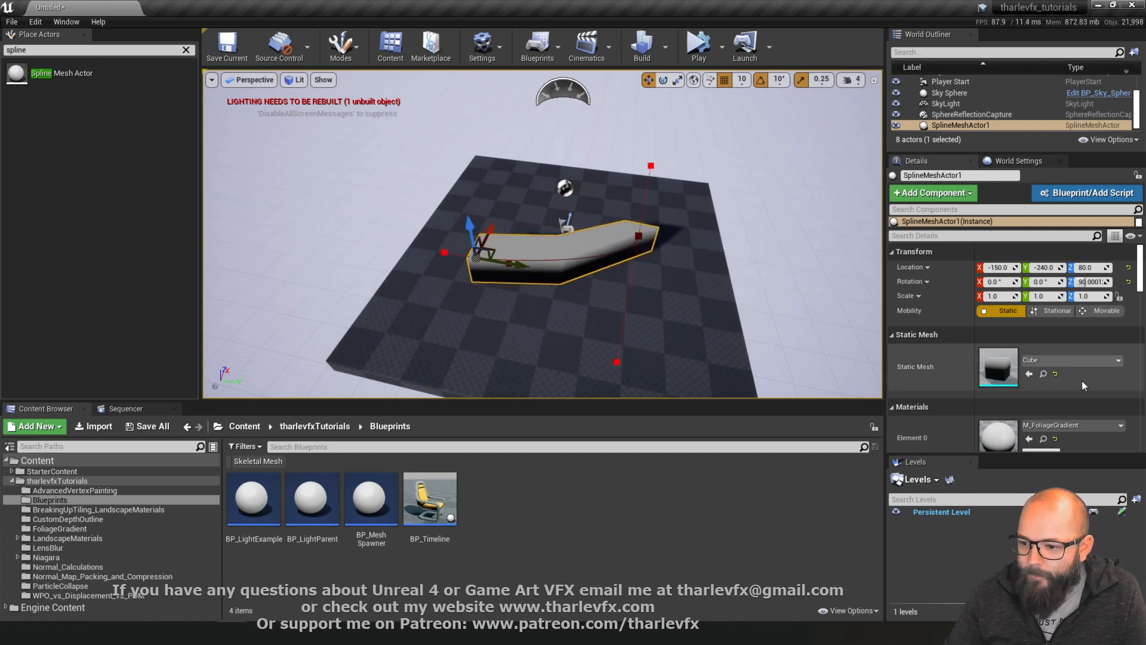
{"action": "left_click", "coordinate": [1072, 360]}
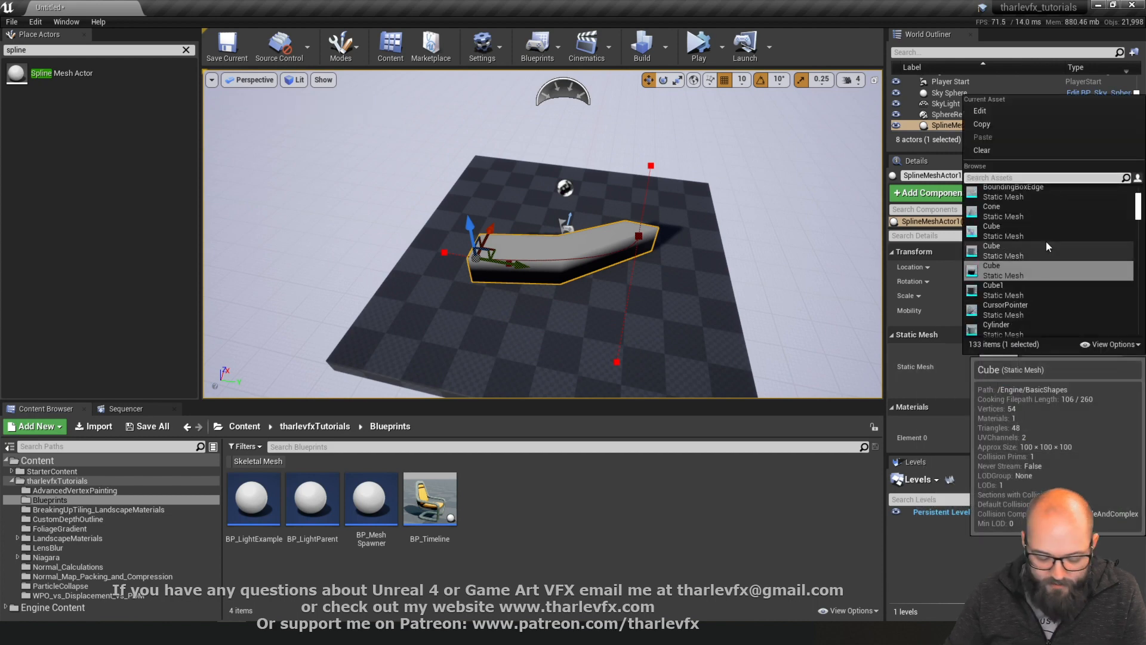
{"action": "type", "text": "chair"}
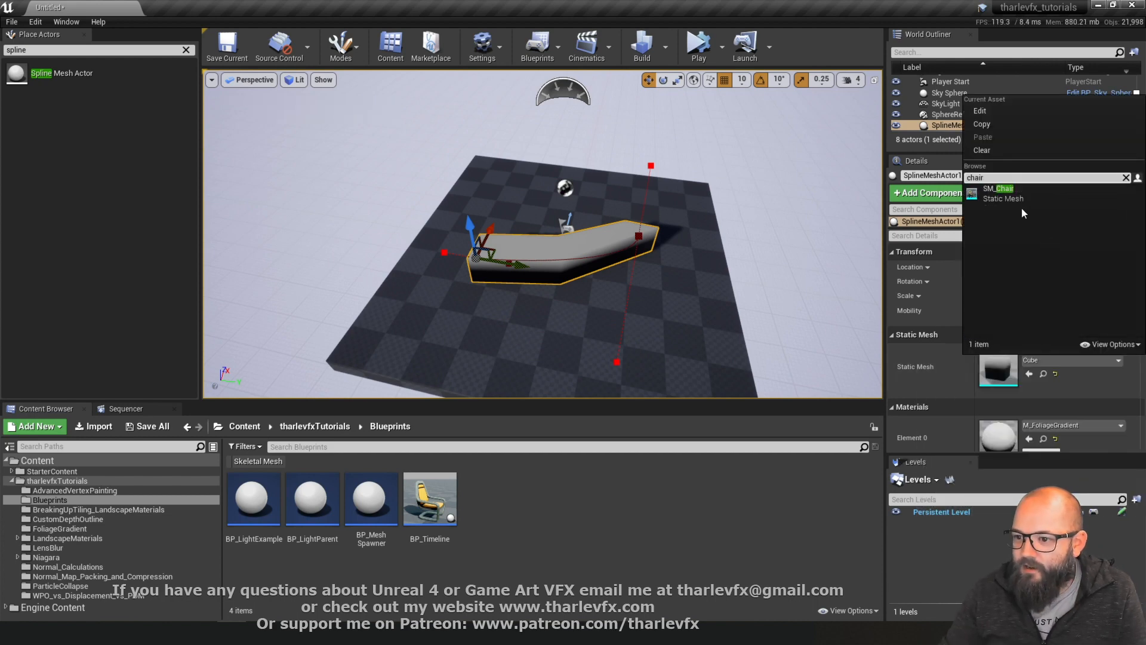
{"action": "left_click", "coordinate": [1014, 194]}
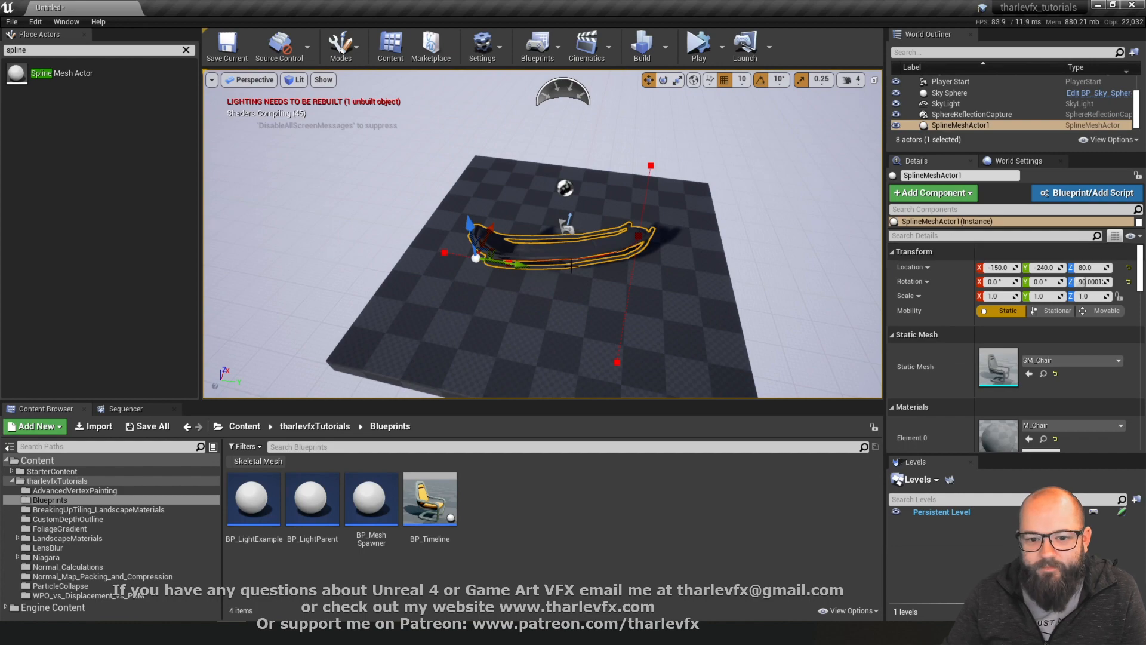
{"action": "right_click_drag", "start_coordinate": [473, 194], "coordinate": [320, 152]}
{"action": "left_click_drag", "start_coordinate": [320, 152], "coordinate": [429, 152], "text": "alt"}
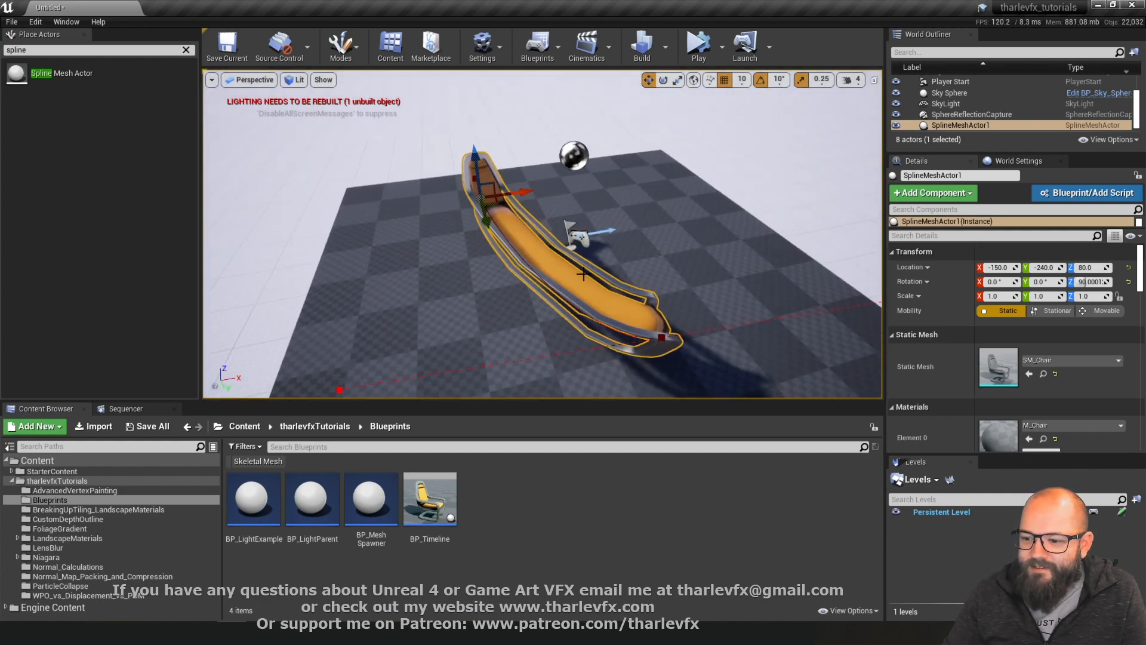
Pull the start tangent handle of the chair spline mesh outward to an X value of about 310
{"action": "left_click_drag", "start_coordinate": [495, 282], "coordinate": [635, 199], "text": "alt"}
{"action": "left_click", "coordinate": [666, 251]}
{"action": "mouse_move", "coordinate": [517, 226]}
{"action": "left_mouse_down", "text": "alt"}
{"action": "mouse_move", "coordinate": [567, 310]}
{"action": "mouse_move", "coordinate": [517, 225]}
{"action": "left_mouse_up", "text": "alt"}
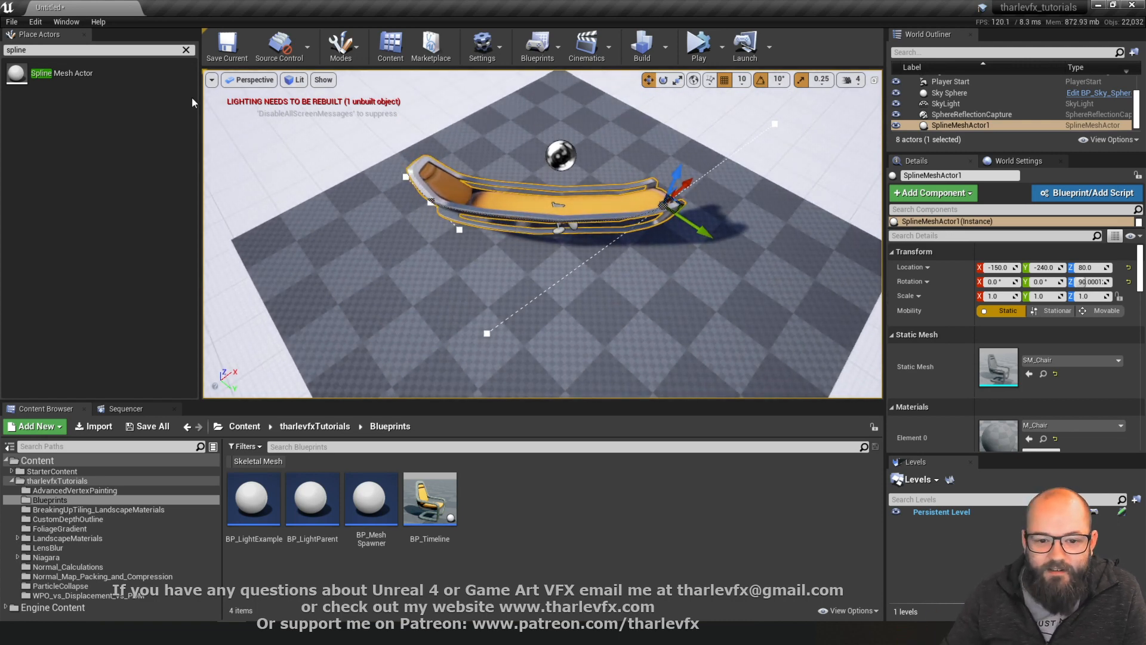
{"action": "left_click", "coordinate": [459, 229]}
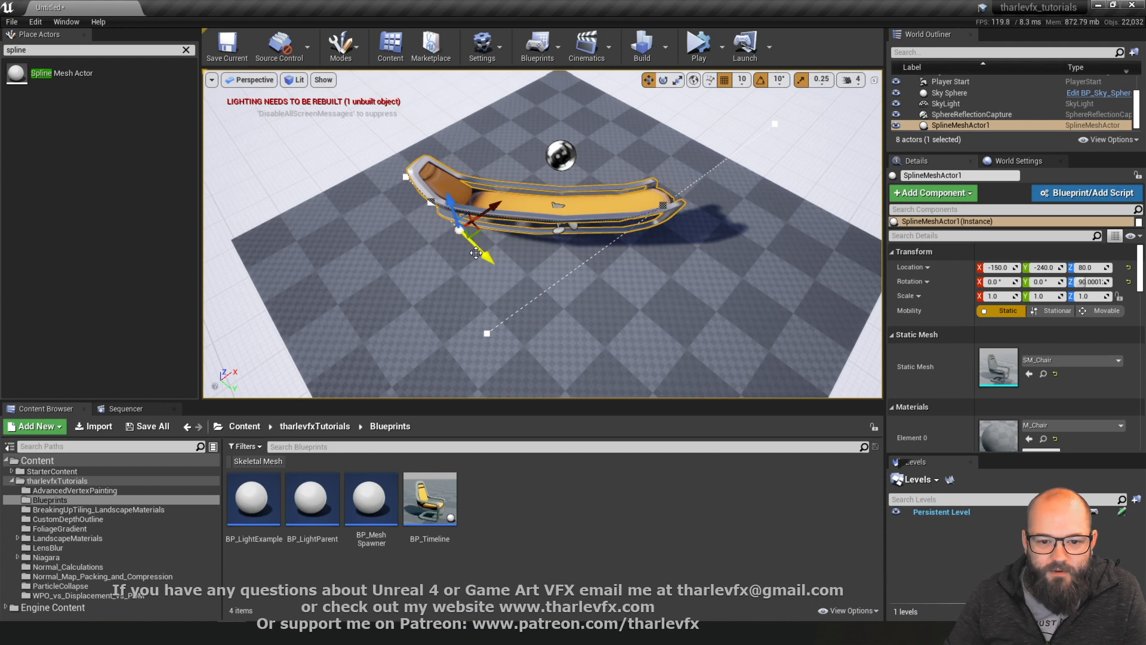
{"action": "left_click_drag", "start_coordinate": [485, 252], "coordinate": [567, 321]}
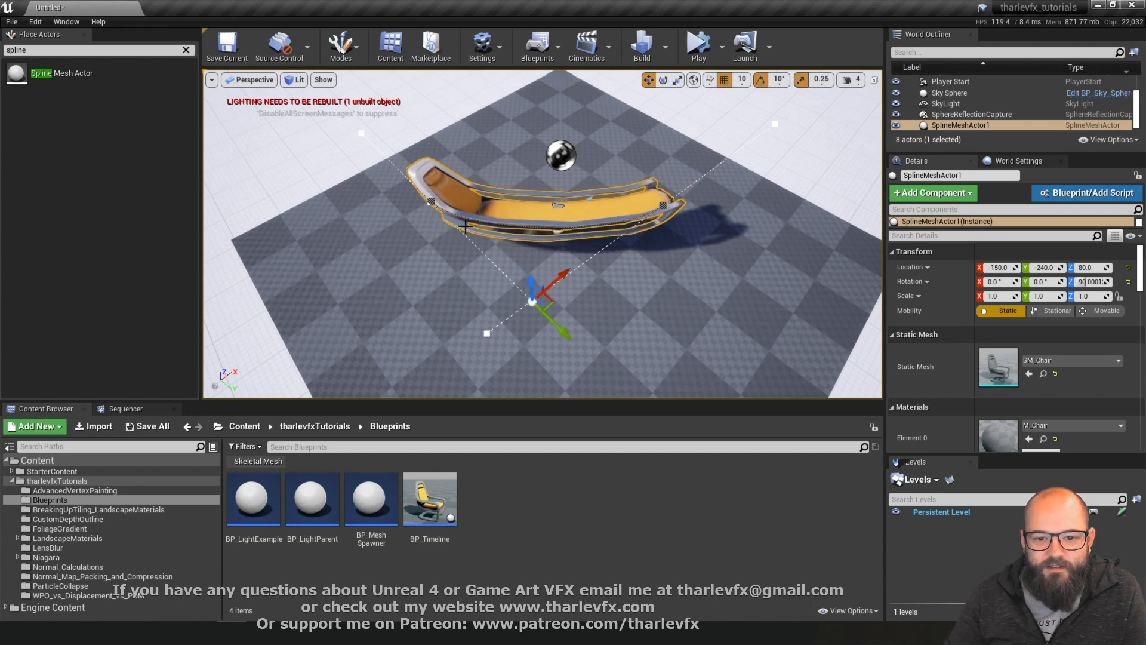
Try Y as the spline mesh's Forward Axis, set it to Z, and switch the viewport to game view
{"action": "scroll", "coordinate": [1008, 359], "scroll_direction": "down", "scroll_amount": 2}
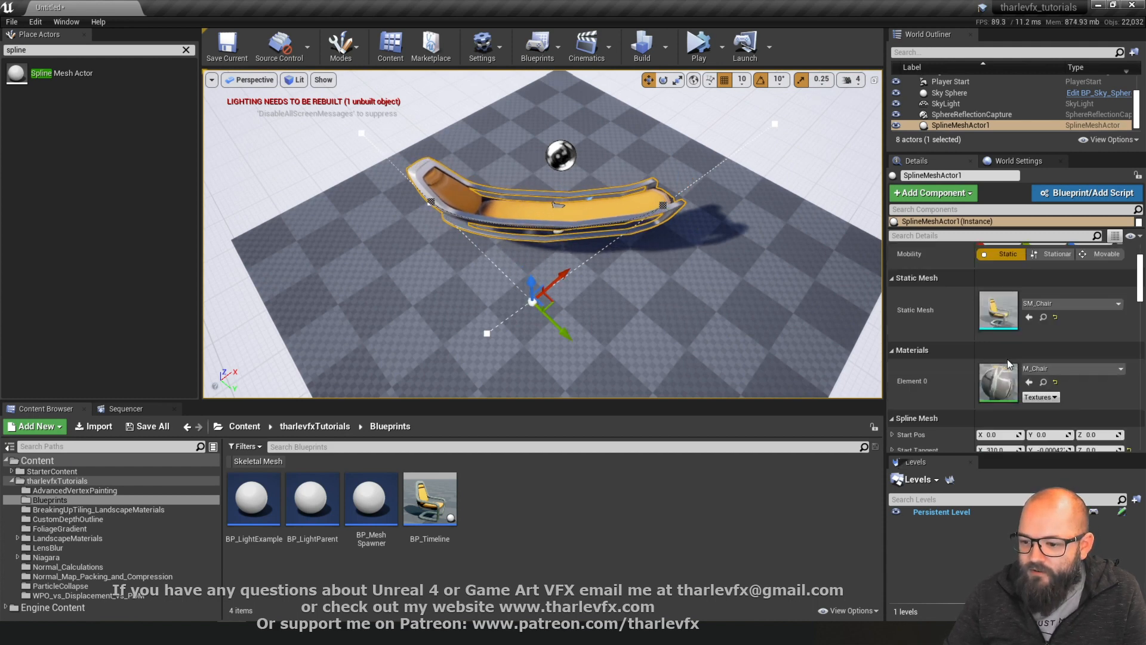
{"action": "scroll", "coordinate": [1008, 359], "scroll_direction": "down", "scroll_amount": 3}
{"action": "left_click", "coordinate": [1006, 416]}
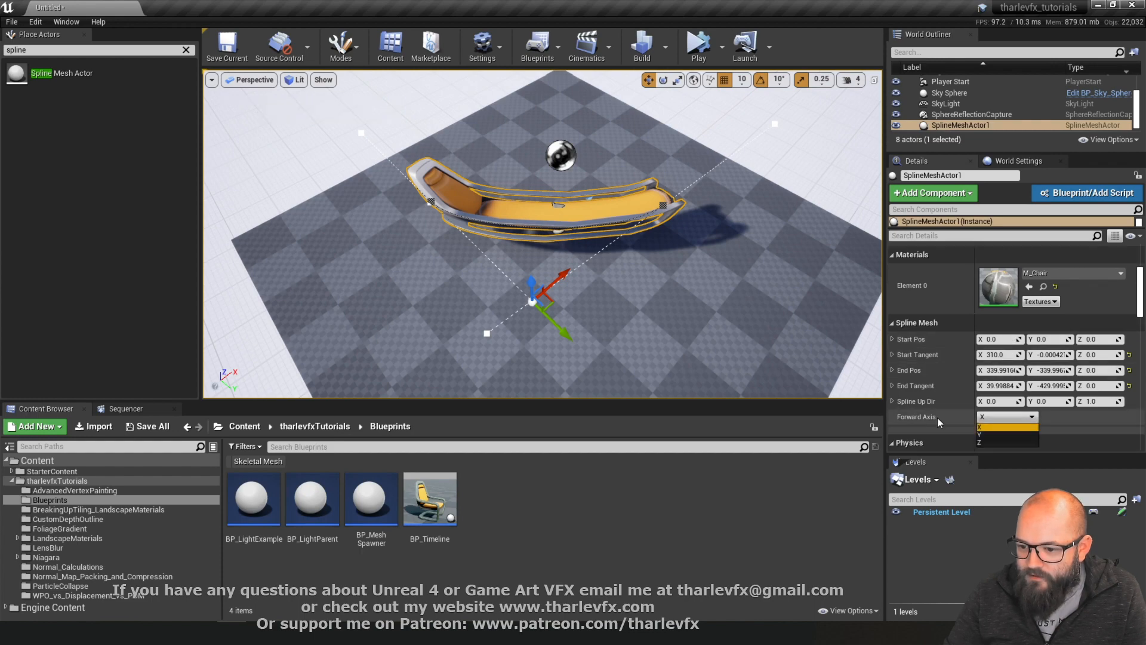
{"action": "left_click", "coordinate": [999, 434]}
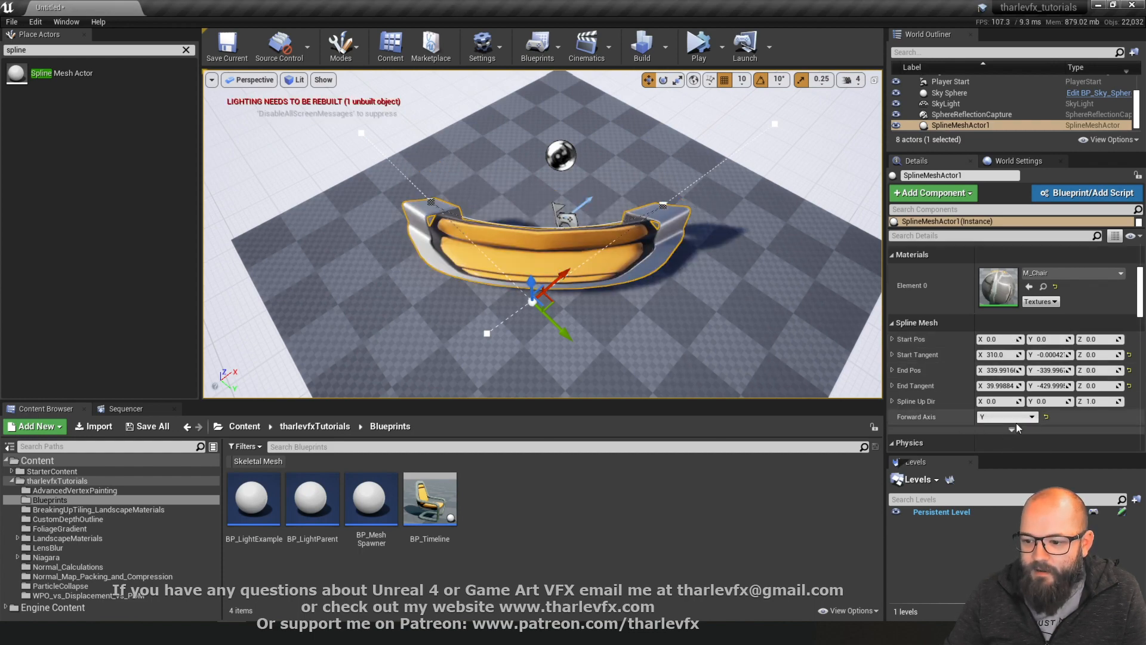
{"action": "left_click", "coordinate": [1014, 419]}
{"action": "left_click", "coordinate": [1009, 445]}
{"action": "left_click_drag", "start_coordinate": [459, 225], "coordinate": [489, 269], "text": "alt"}
{"action": "key", "text": "g"}
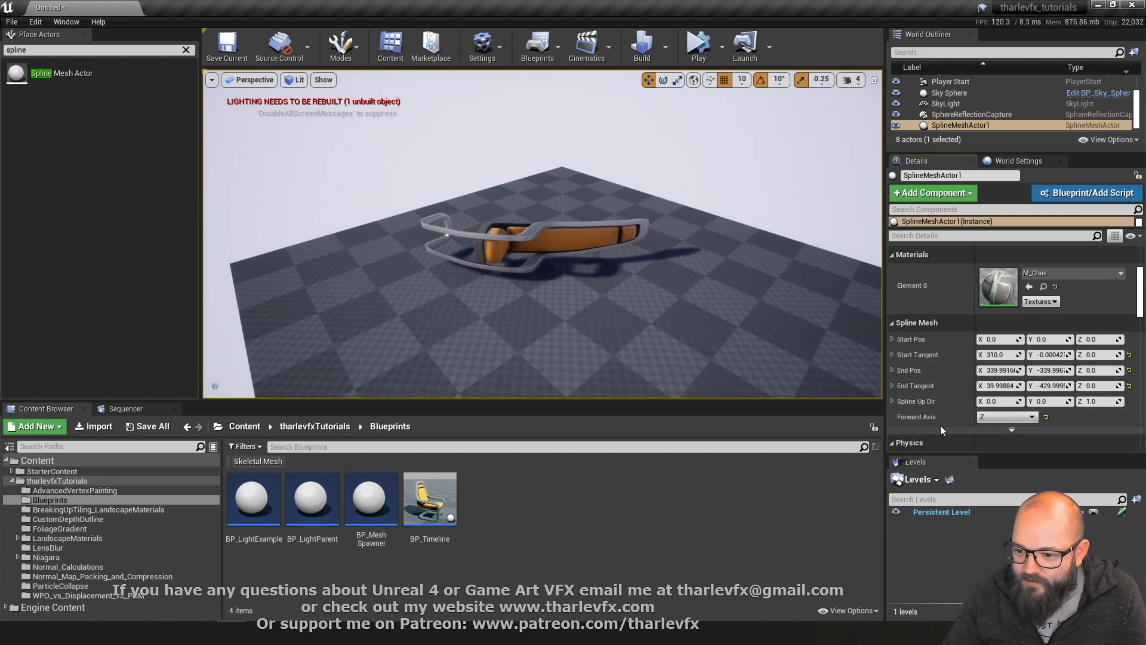
Expand the advanced Spline Mesh settings and twist the chair by setting Start Roll to 0.5 and then to 5
{"action": "left_click", "coordinate": [1011, 429]}
{"action": "scroll", "coordinate": [955, 364], "scroll_direction": "down", "scroll_amount": 3}
{"action": "left_click", "coordinate": [1006, 339]}
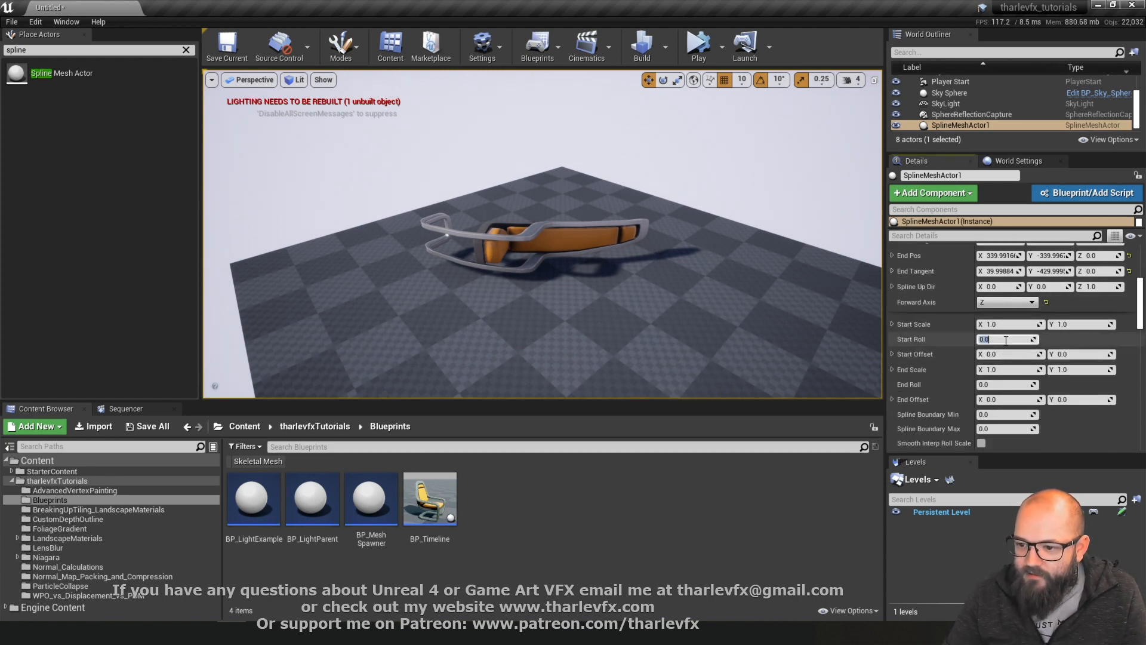
{"action": "type", "text": "0.5"}
{"action": "key", "text": "Return"}
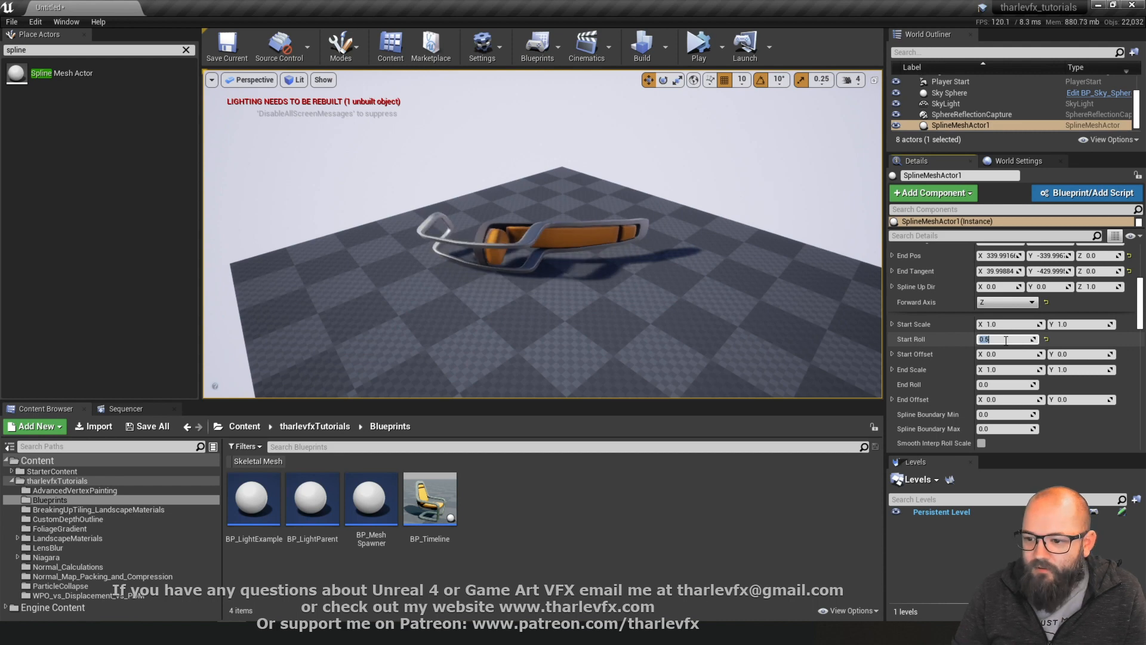
{"action": "type", "text": "5"}
{"action": "key", "text": "Return"}
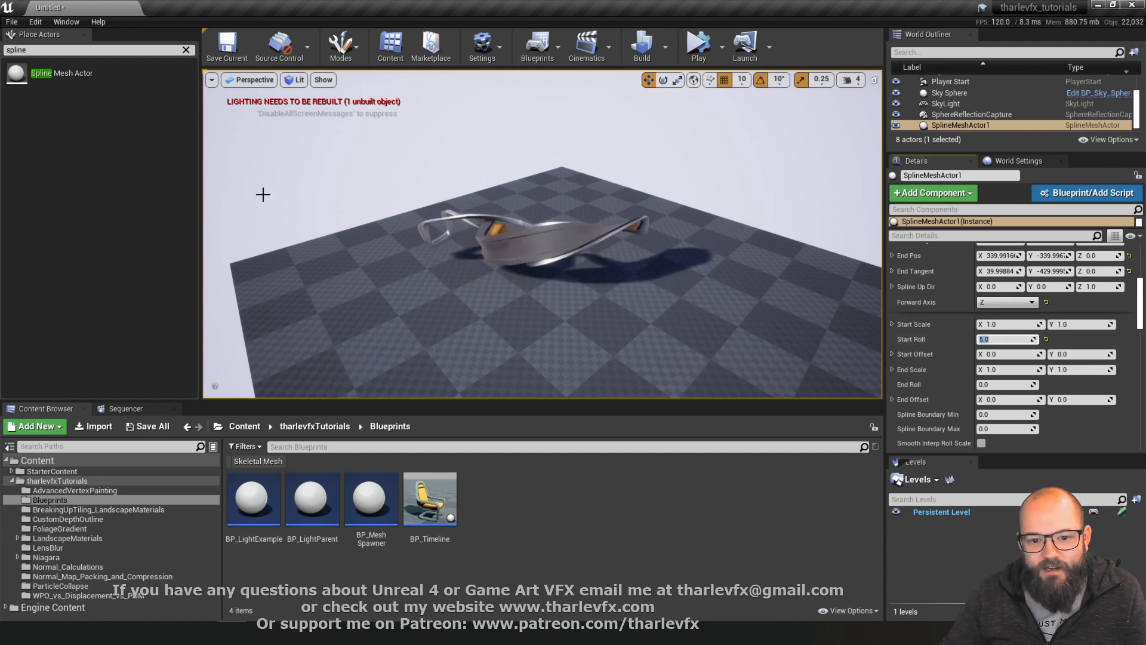
{"action": "left_click_drag", "start_coordinate": [264, 194], "coordinate": [525, 185], "text": "alt"}
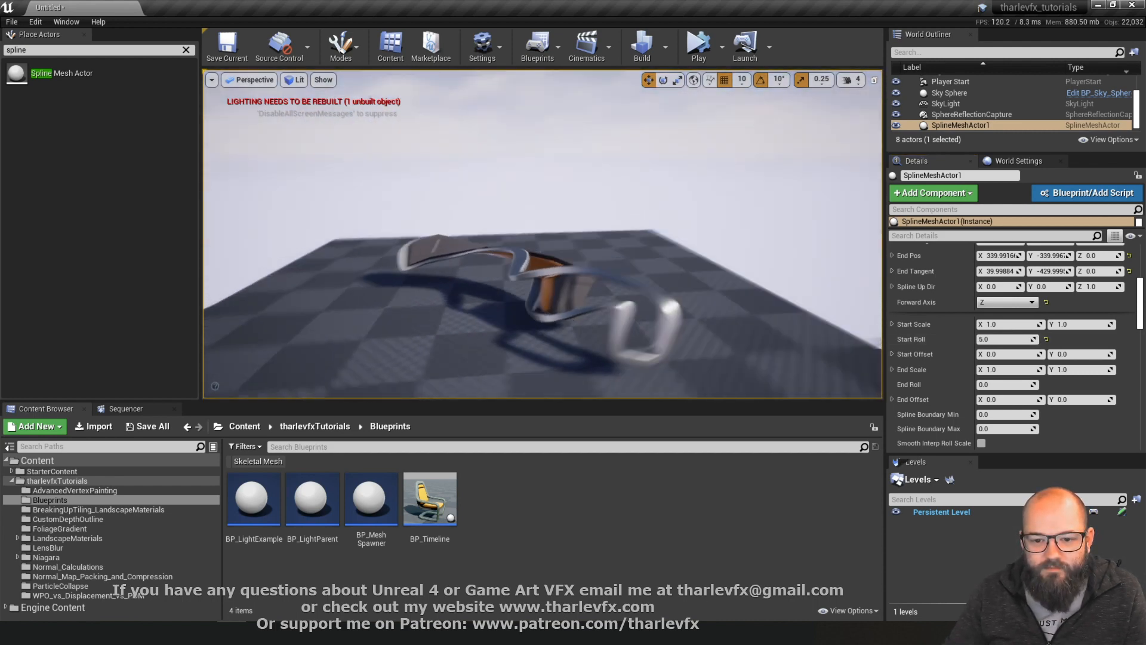
{"action": "mouse_move", "coordinate": [360, 229]}
{"action": "left_mouse_down", "text": "alt"}
{"action": "mouse_move", "coordinate": [454, 263]}
{"action": "mouse_move", "coordinate": [418, 334]}
{"action": "mouse_move", "coordinate": [360, 229]}
{"action": "left_mouse_up", "text": "alt"}
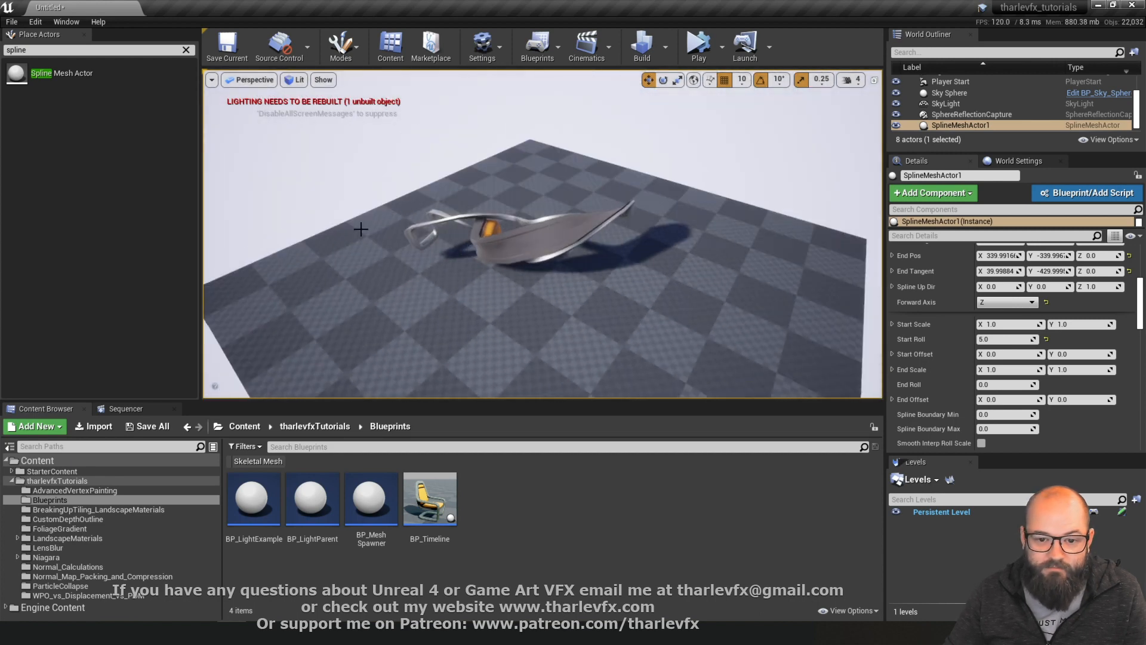
Delete the twisted chair spline mesh actor from the level
{"action": "left_click", "coordinate": [561, 239]}
{"action": "scroll", "coordinate": [925, 389], "scroll_direction": "down", "scroll_amount": 2}
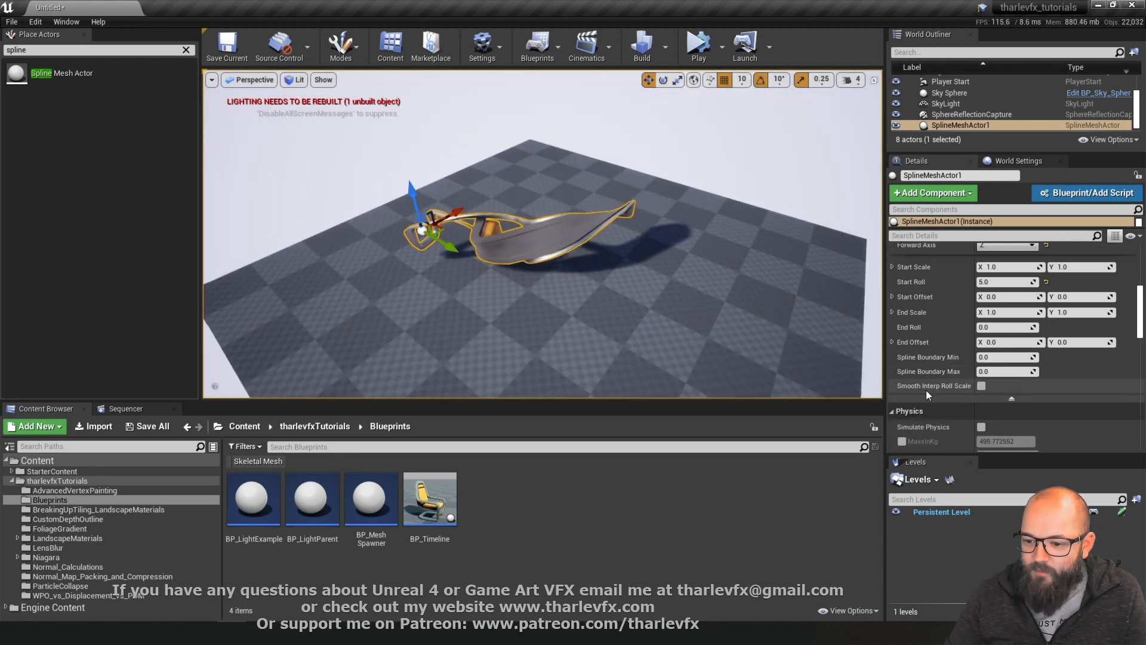
{"action": "left_click_drag", "start_coordinate": [539, 237], "coordinate": [569, 240], "text": "alt"}
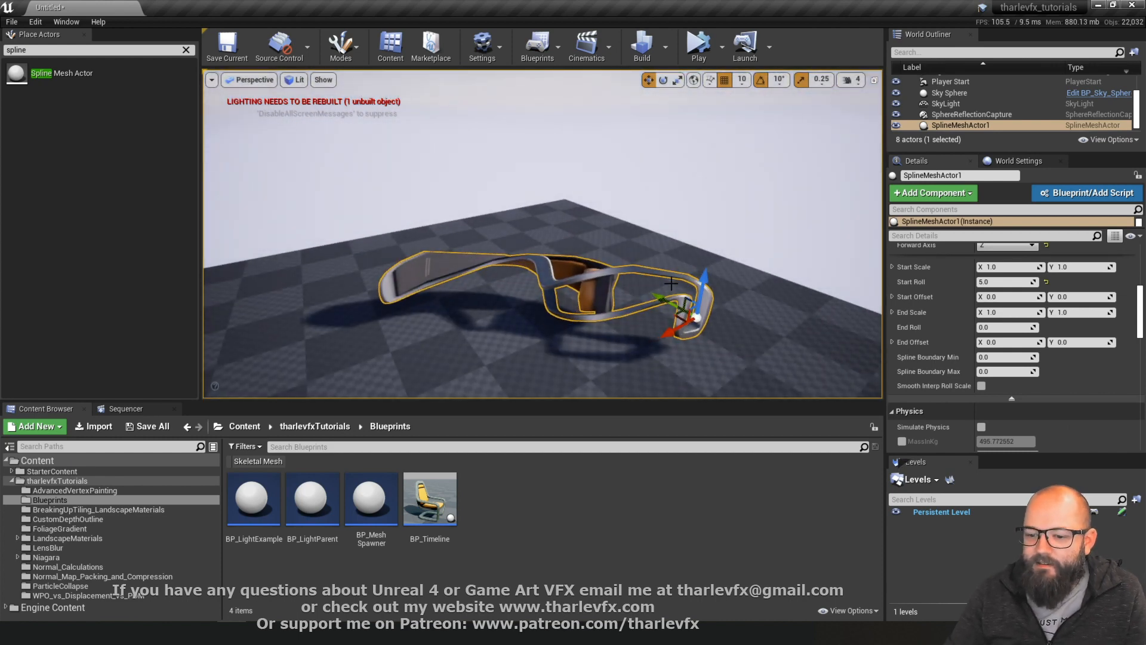
{"action": "left_click_drag", "start_coordinate": [620, 311], "coordinate": [812, 173], "text": "alt"}
{"action": "key", "text": "Escape"}
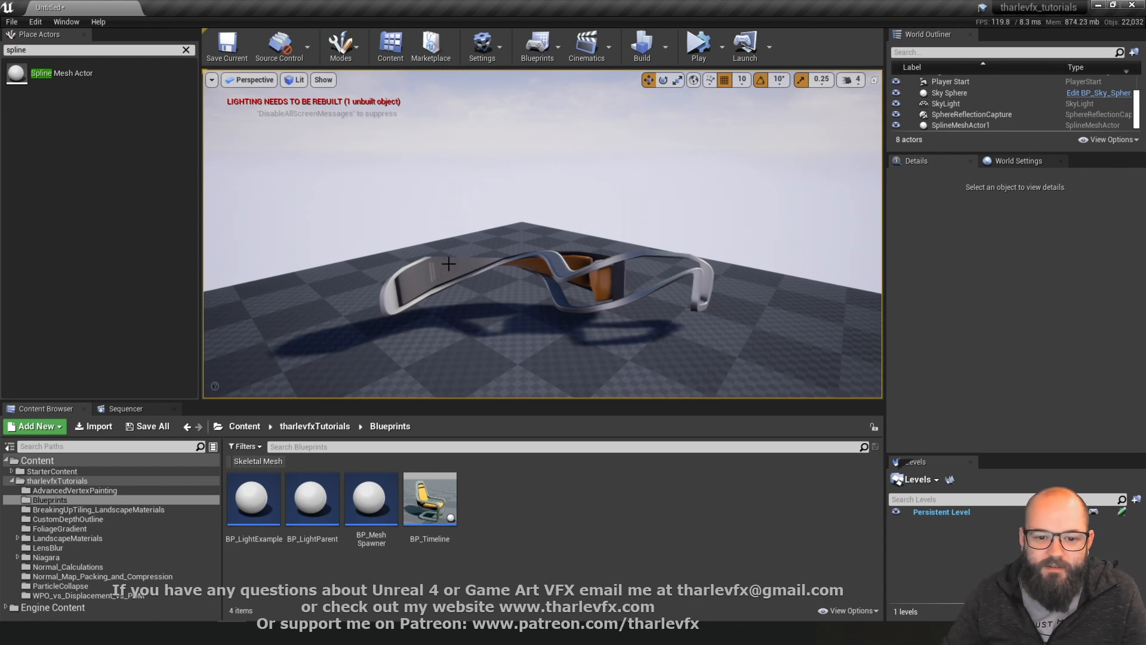
{"action": "left_click", "coordinate": [607, 264]}
{"action": "key", "text": "Delete"}
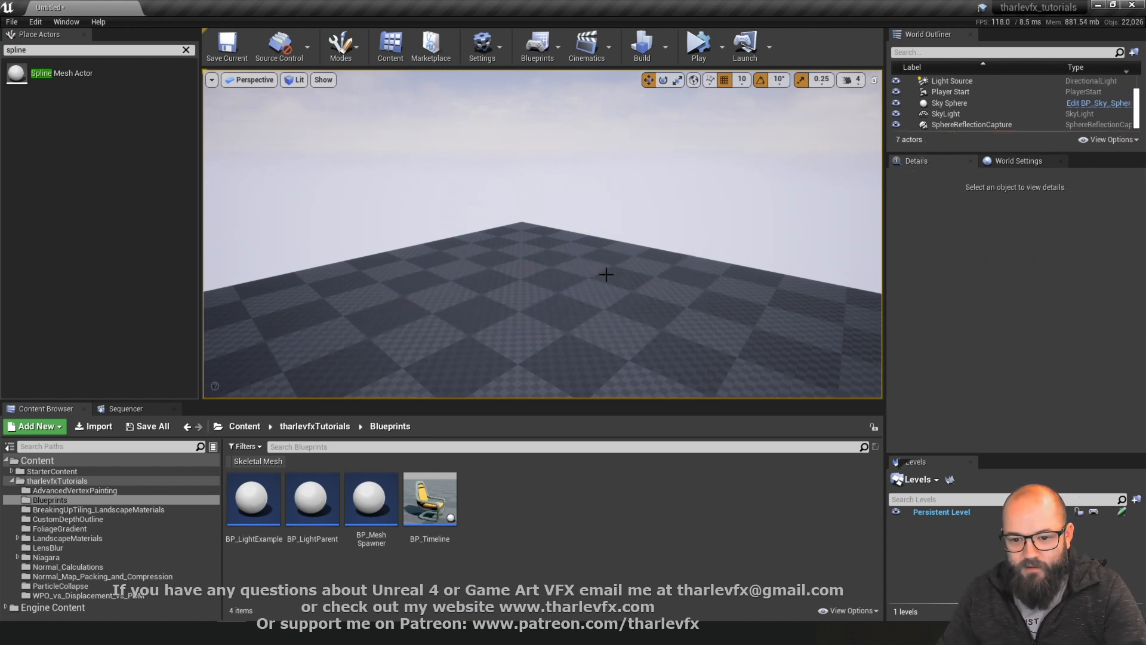
{"action": "mouse_move", "coordinate": [502, 287]}
{"action": "left_mouse_down", "text": "alt"}
{"action": "mouse_move", "coordinate": [642, 300]}
{"action": "mouse_move", "coordinate": [494, 282]}
{"action": "left_mouse_up", "text": "alt"}
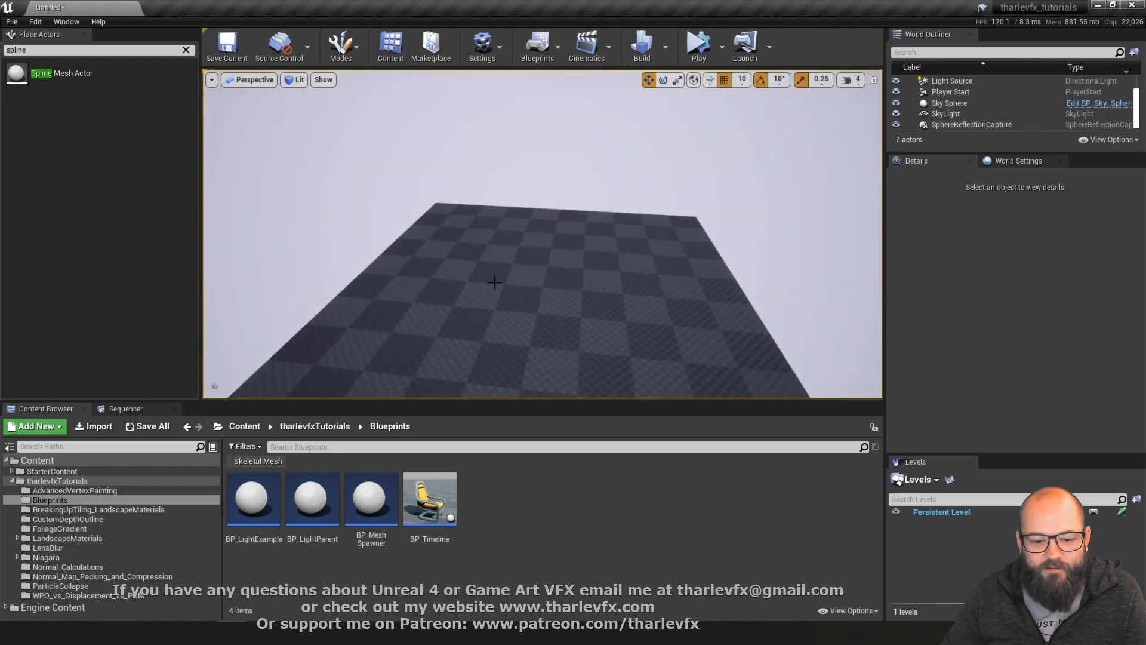
Create an Actor Blueprint Class named BP_Spline in the Blueprints folder and open it for editing
{"action": "right_click", "coordinate": [511, 499]}
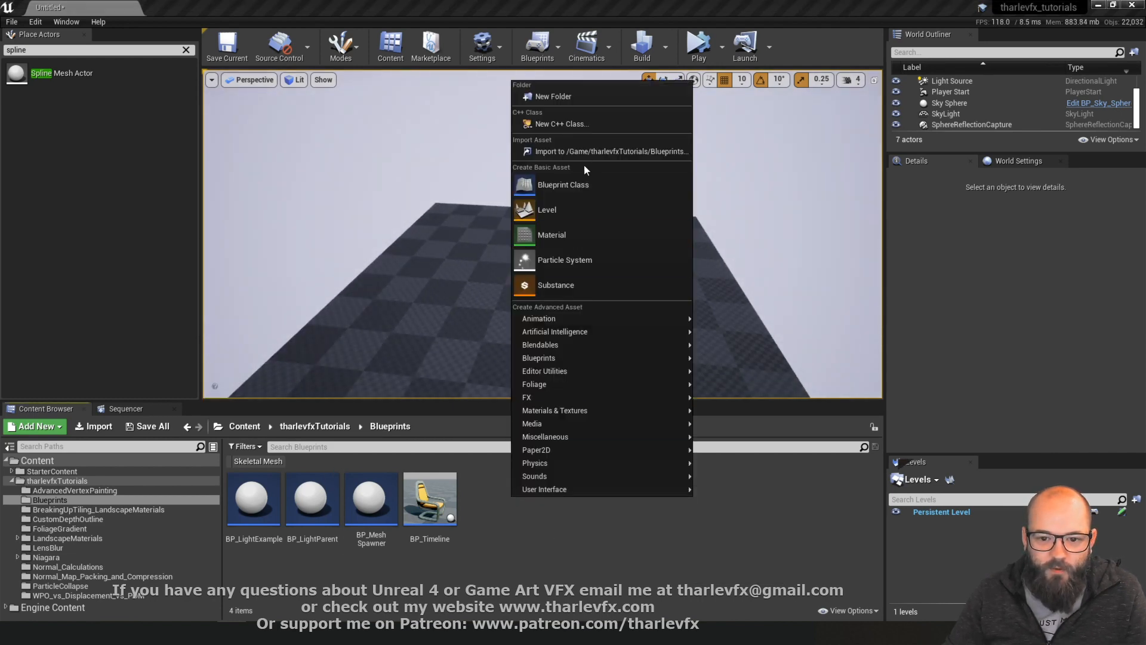
{"action": "left_click", "coordinate": [564, 185]}
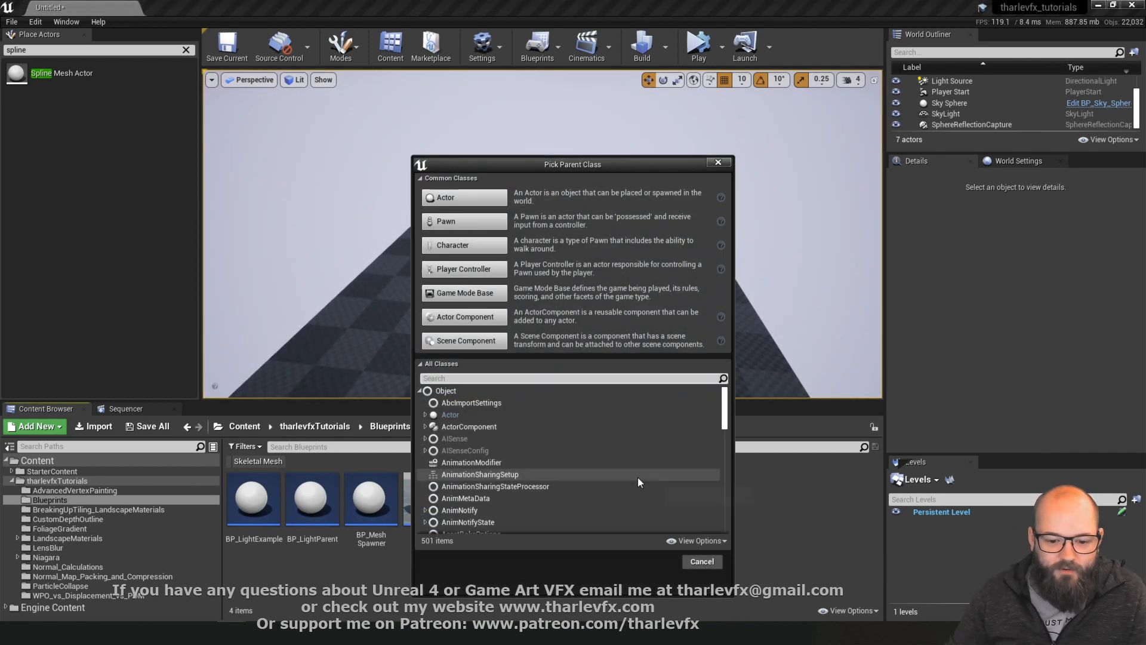
{"action": "left_click", "coordinate": [464, 197]}
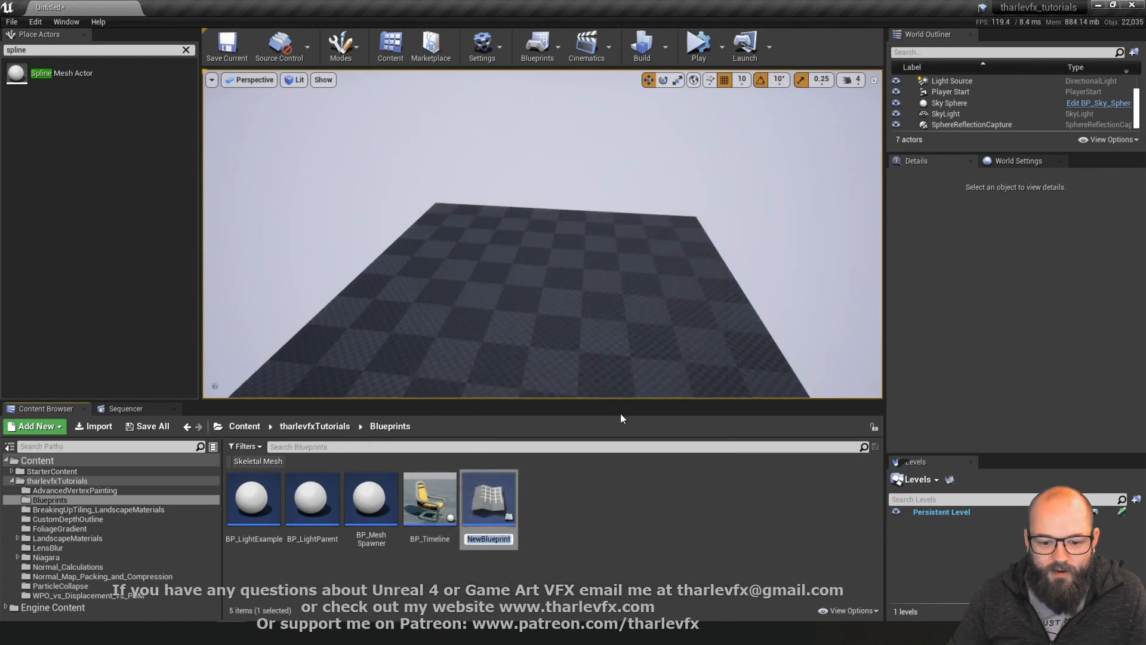
{"action": "type", "text": "BP_Spline"}
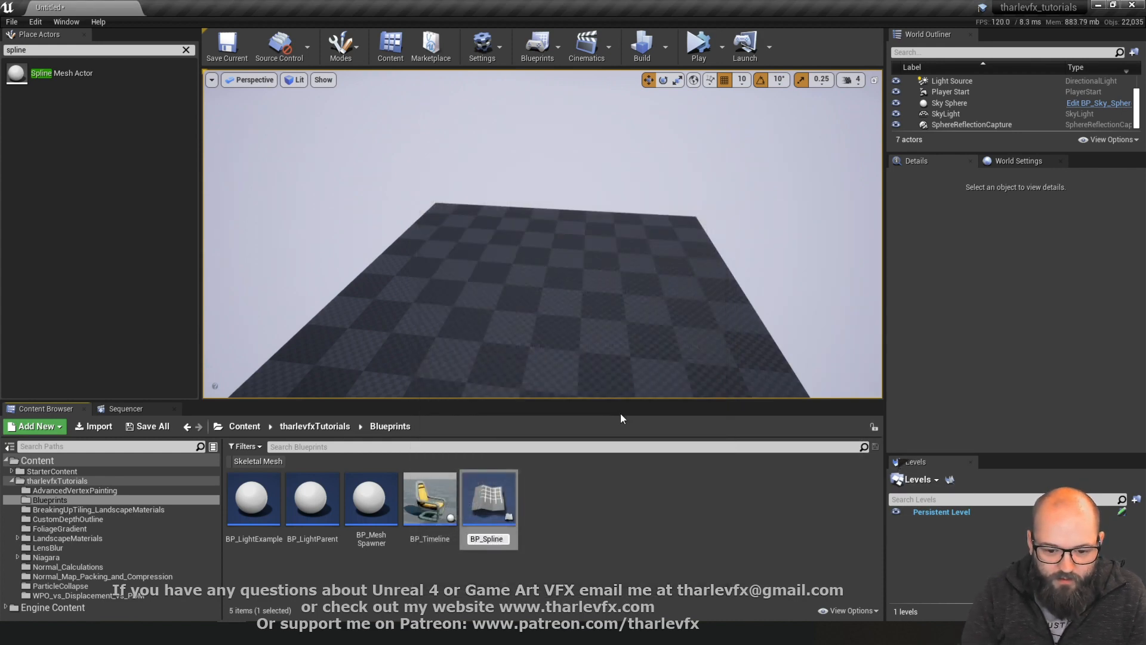
{"action": "key", "text": "Return"}
{"action": "key", "text": "Return"}
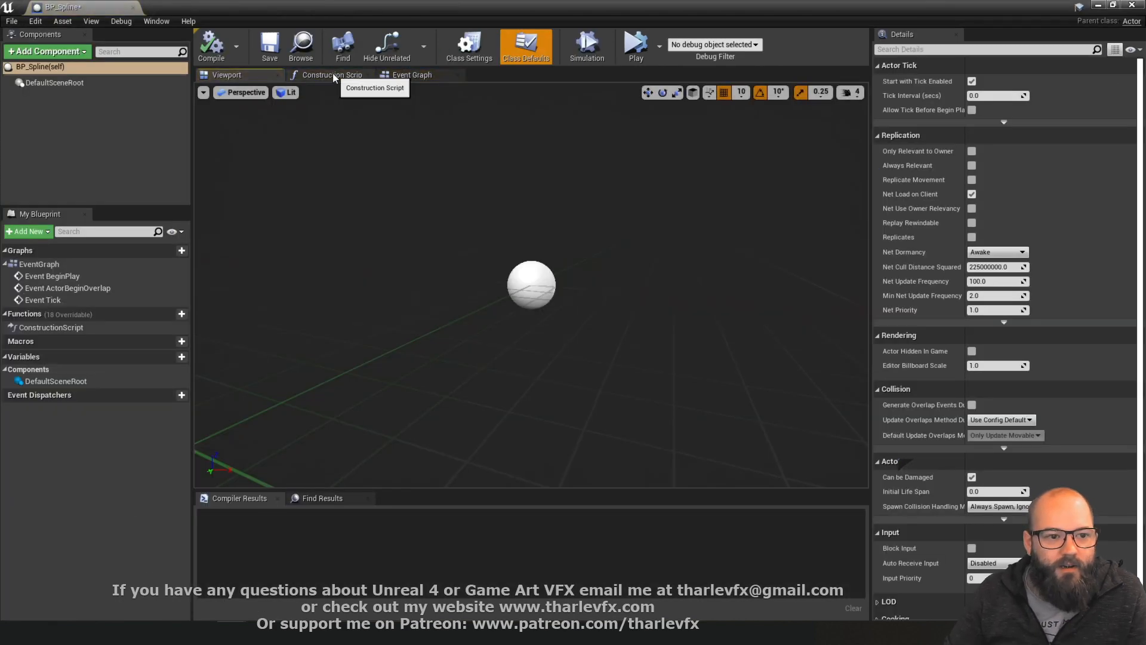
Add a Spline component to the BP_Spline Blueprint
{"action": "left_click", "coordinate": [53, 53]}
{"action": "type", "text": "spline"}
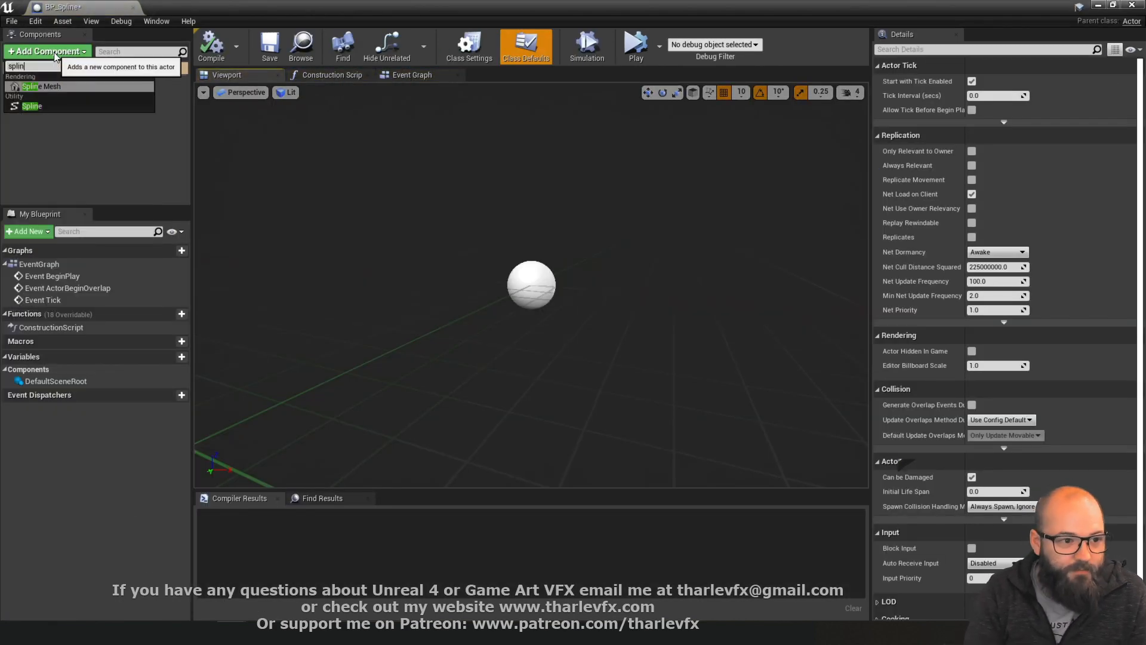
{"action": "left_click", "coordinate": [56, 106]}
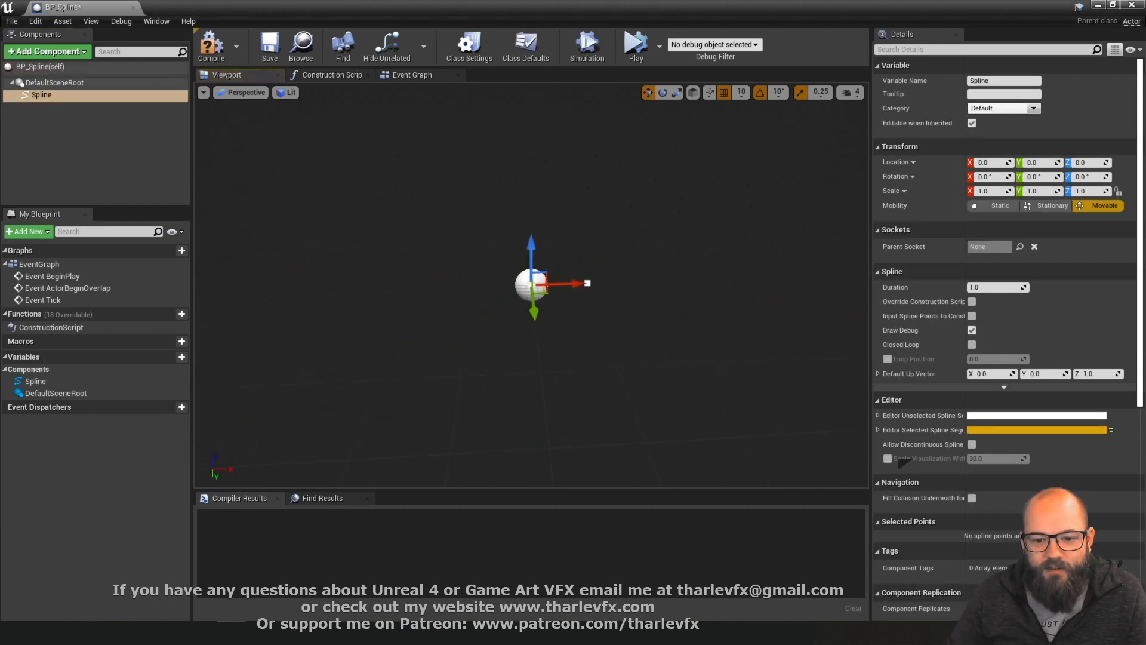
Pull the spline's end point farther along X and duplicate points to extend the curve with three more points
{"action": "left_click", "coordinate": [621, 287]}
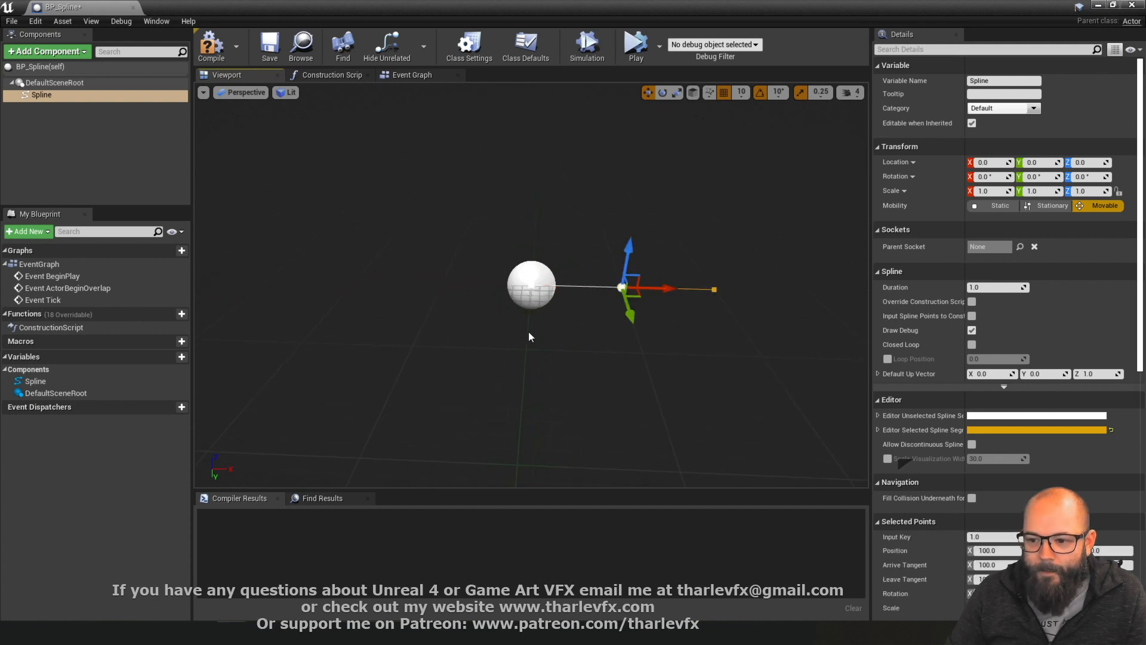
{"action": "middle_click_drag", "start_coordinate": [529, 336], "coordinate": [525, 239]}
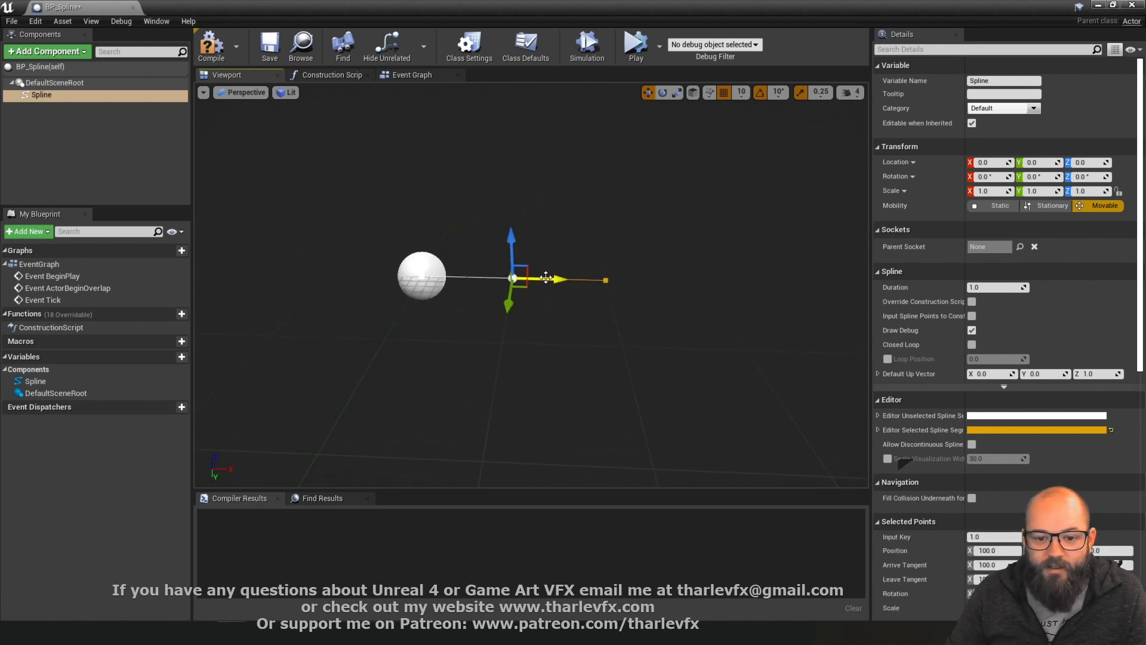
{"action": "left_click_drag", "start_coordinate": [546, 278], "coordinate": [640, 290]}
{"action": "right_click_drag", "start_coordinate": [437, 268], "coordinate": [472, 286]}
{"action": "left_click_drag", "start_coordinate": [580, 267], "coordinate": [602, 333], "text": "alt"}
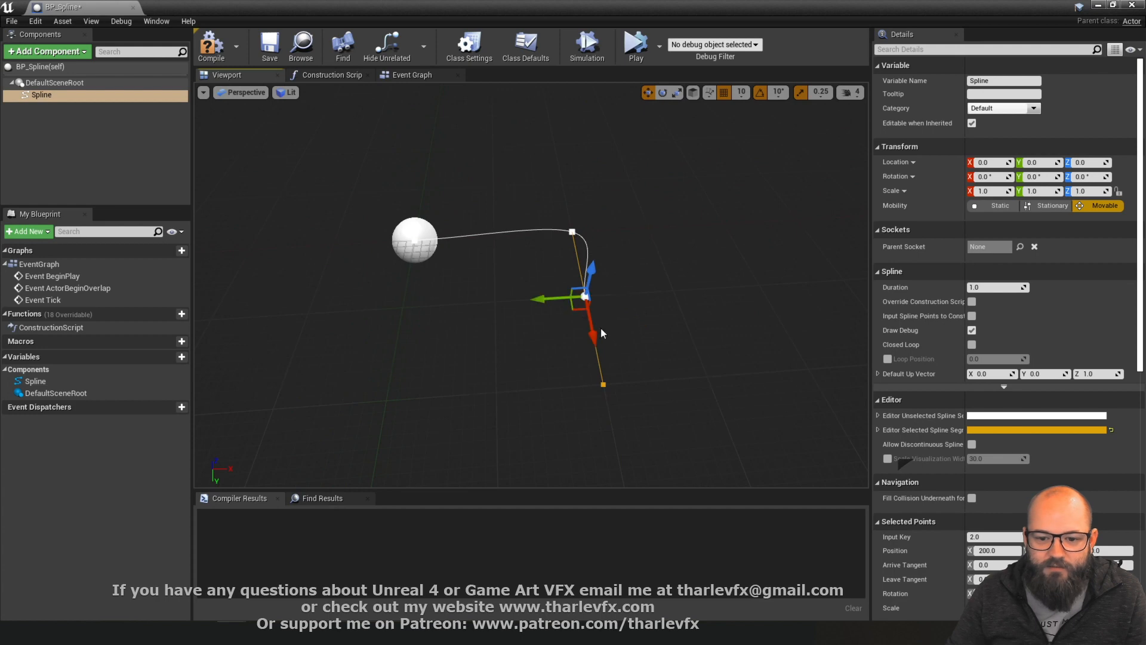
{"action": "left_click_drag", "start_coordinate": [545, 296], "coordinate": [724, 294]}
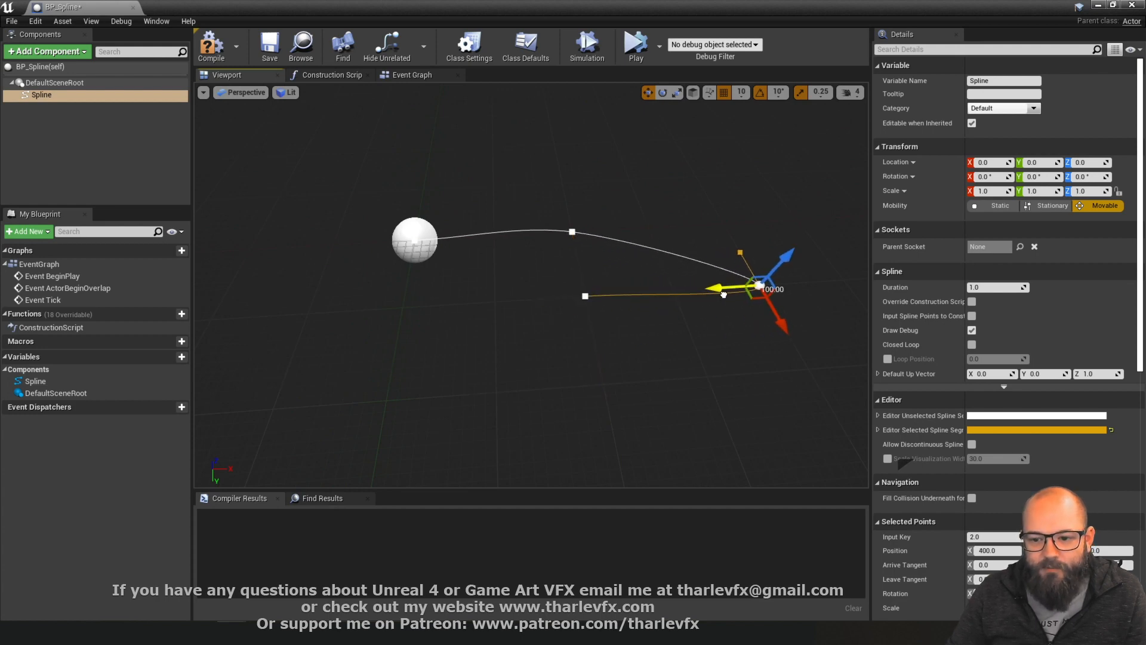
{"action": "left_click_drag", "start_coordinate": [785, 323], "coordinate": [529, 223], "text": "alt"}
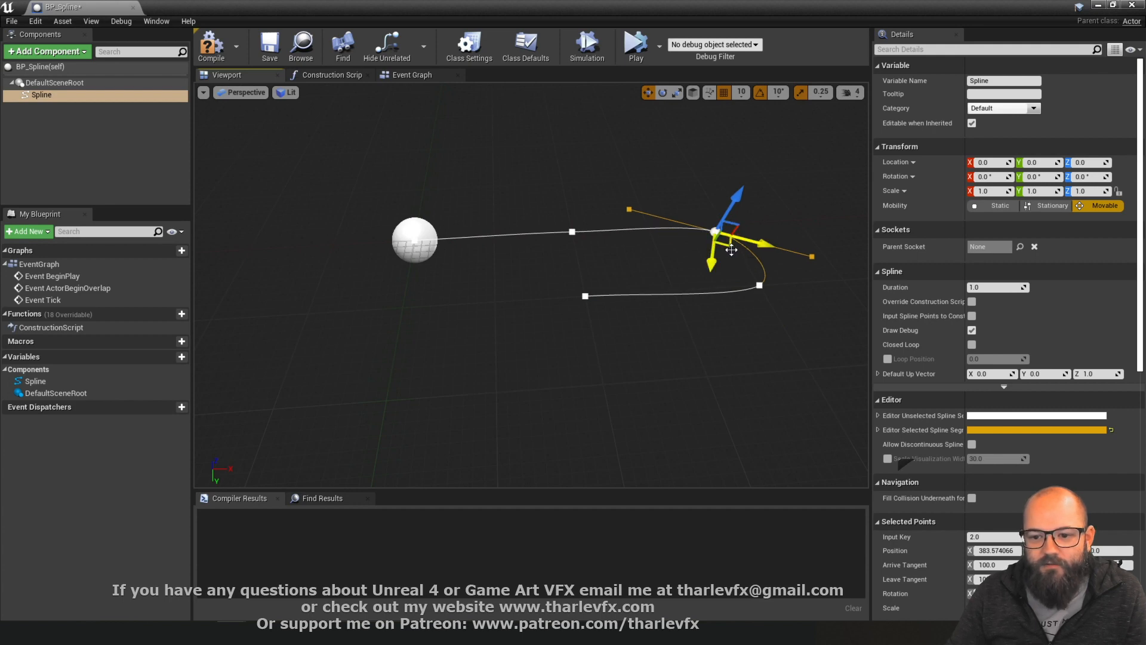
Reshape the curve by raising the spline's third point and pulling the far bend point outward
{"action": "left_click_drag", "start_coordinate": [731, 250], "coordinate": [703, 186]}
{"action": "left_click_drag", "start_coordinate": [651, 238], "coordinate": [667, 238], "text": "alt"}
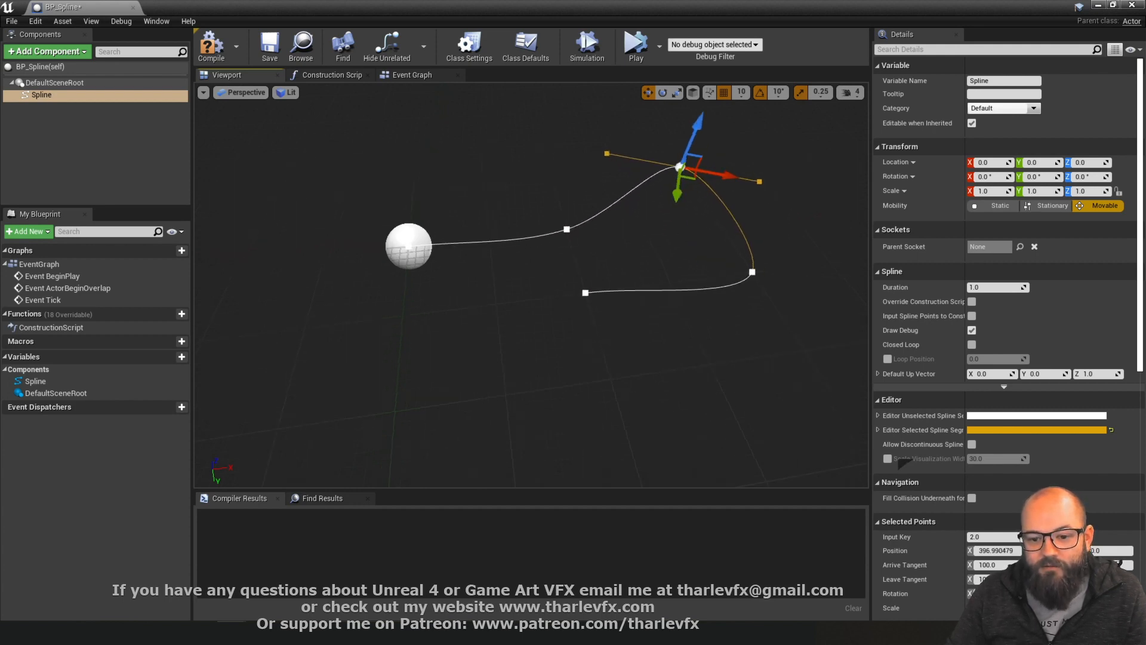
{"action": "left_click_drag", "start_coordinate": [550, 269], "coordinate": [579, 261], "text": "alt"}
{"action": "left_click", "coordinate": [586, 296]}
{"action": "left_click", "coordinate": [758, 284]}
{"action": "left_click_drag", "start_coordinate": [757, 284], "coordinate": [811, 364]}
{"action": "left_click", "coordinate": [661, 277]}
{"action": "scroll", "coordinate": [614, 308], "scroll_direction": "up", "scroll_amount": 4}
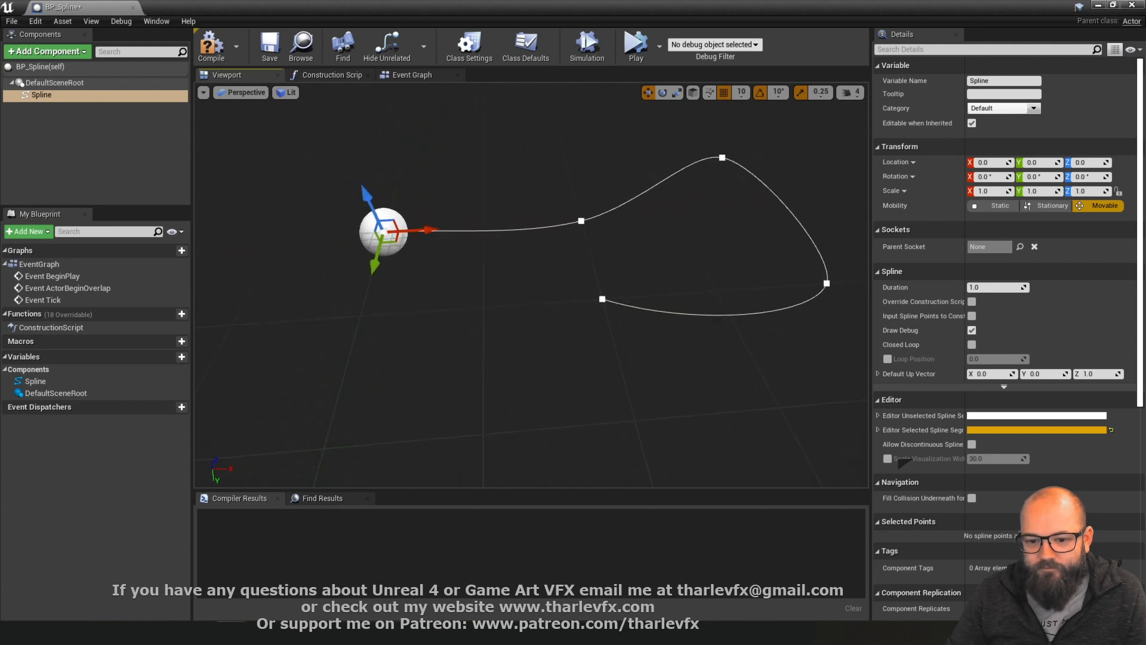
{"action": "scroll", "coordinate": [614, 308], "scroll_direction": "down", "scroll_amount": 3}
{"action": "left_click", "coordinate": [589, 296]}
{"action": "left_click", "coordinate": [773, 285]}
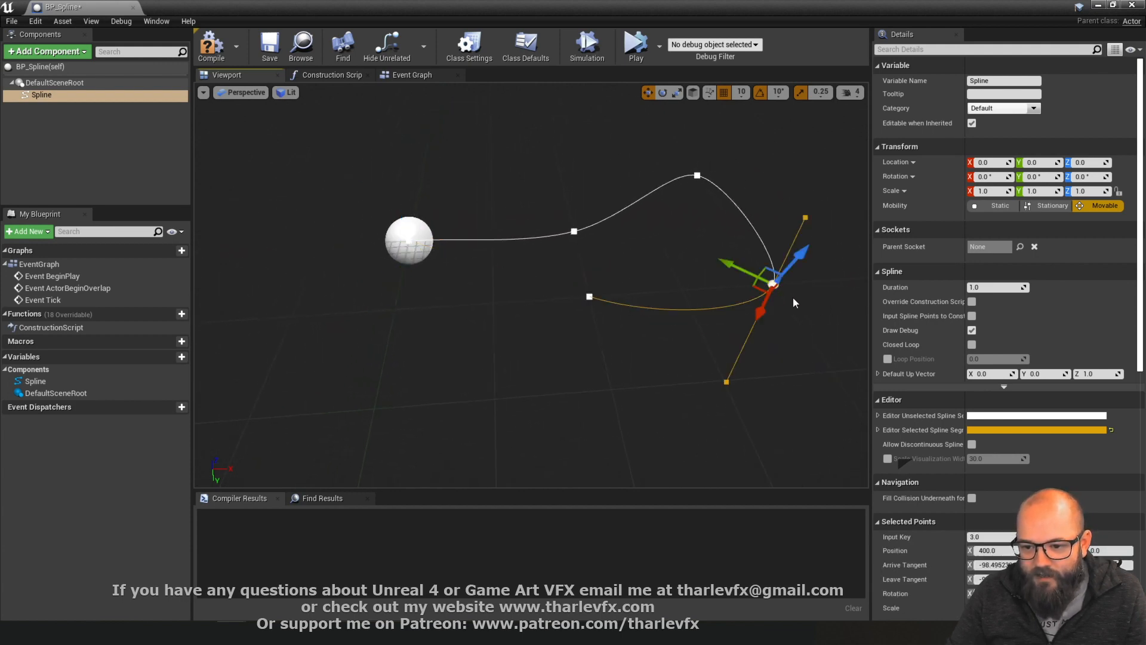
{"action": "mouse_move", "coordinate": [725, 263]}
{"action": "left_mouse_down"}
{"action": "mouse_move", "coordinate": [757, 277]}
{"action": "mouse_move", "coordinate": [725, 263]}
{"action": "left_mouse_up"}
{"action": "right_click_drag", "start_coordinate": [569, 388], "coordinate": [590, 381]}
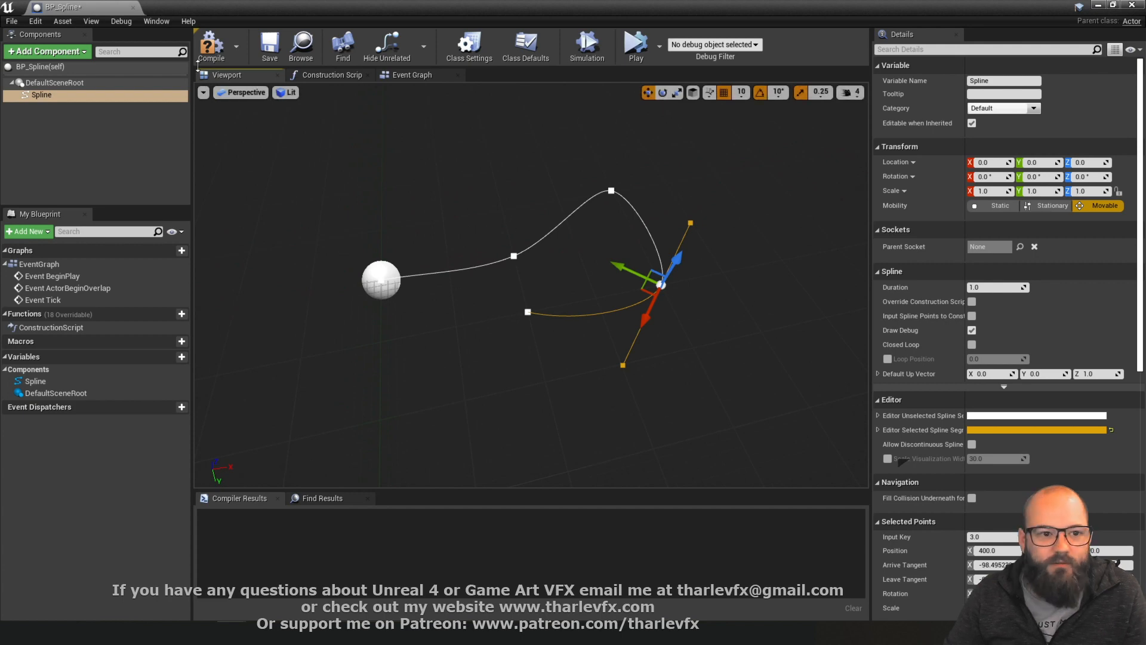
Replace the reshaped Spline component with a fresh default Spline component and compile the Blueprint
{"action": "left_click", "coordinate": [60, 95]}
{"action": "key", "text": "Delete"}
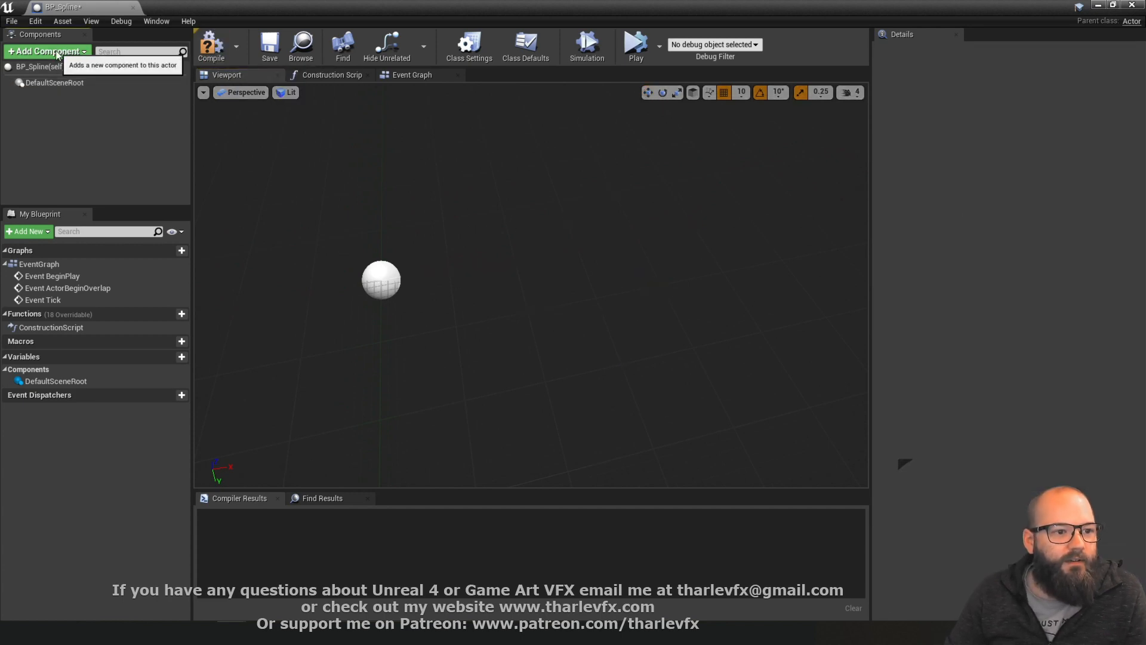
{"action": "left_click", "coordinate": [60, 54]}
{"action": "type", "text": "spline"}
{"action": "left_click", "coordinate": [32, 106]}
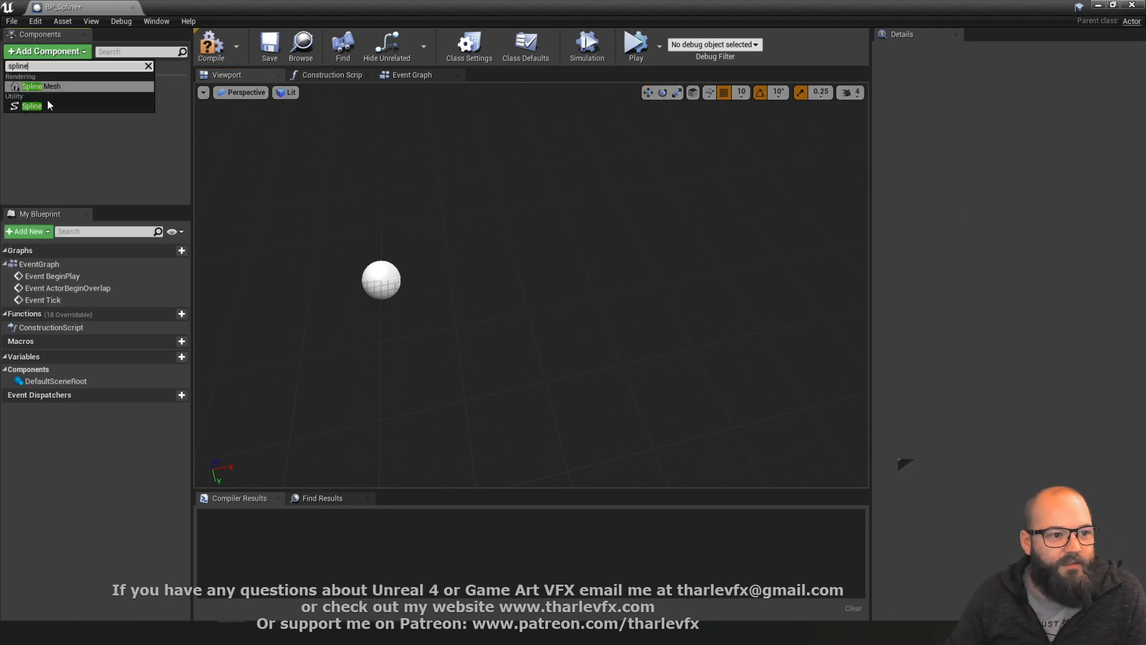
{"action": "left_click", "coordinate": [211, 45]}
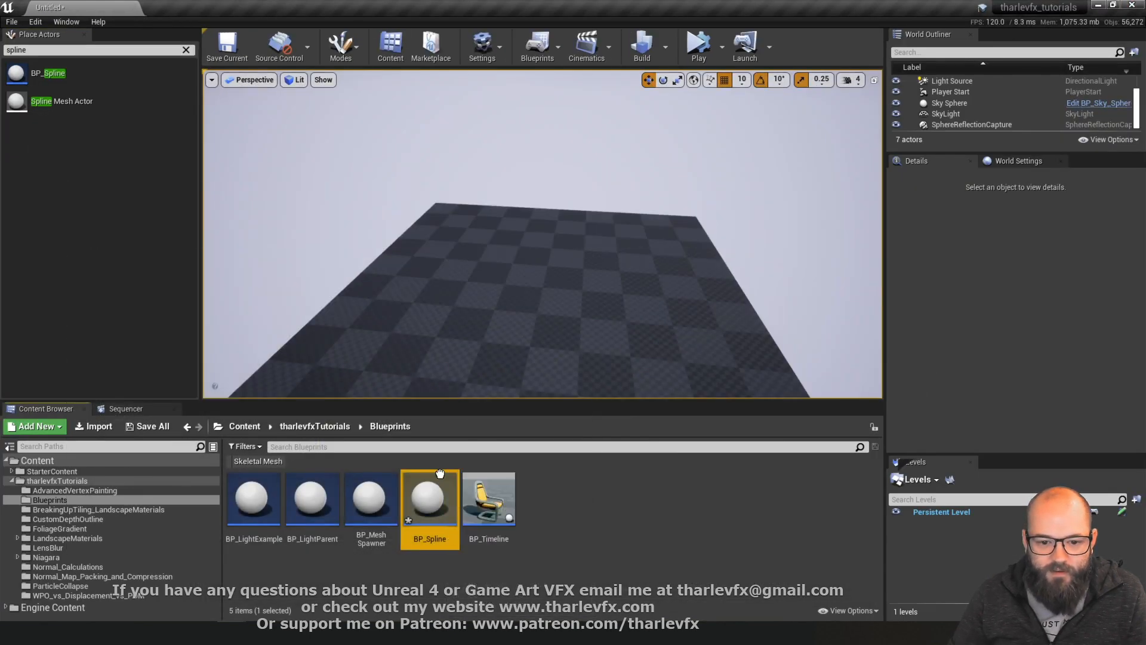
Place BP_Spline on the level's floor and extend its curve with two extra points toward the front
{"action": "left_click_drag", "start_coordinate": [416, 512], "coordinate": [564, 323]}
{"action": "left_click", "coordinate": [564, 322]}
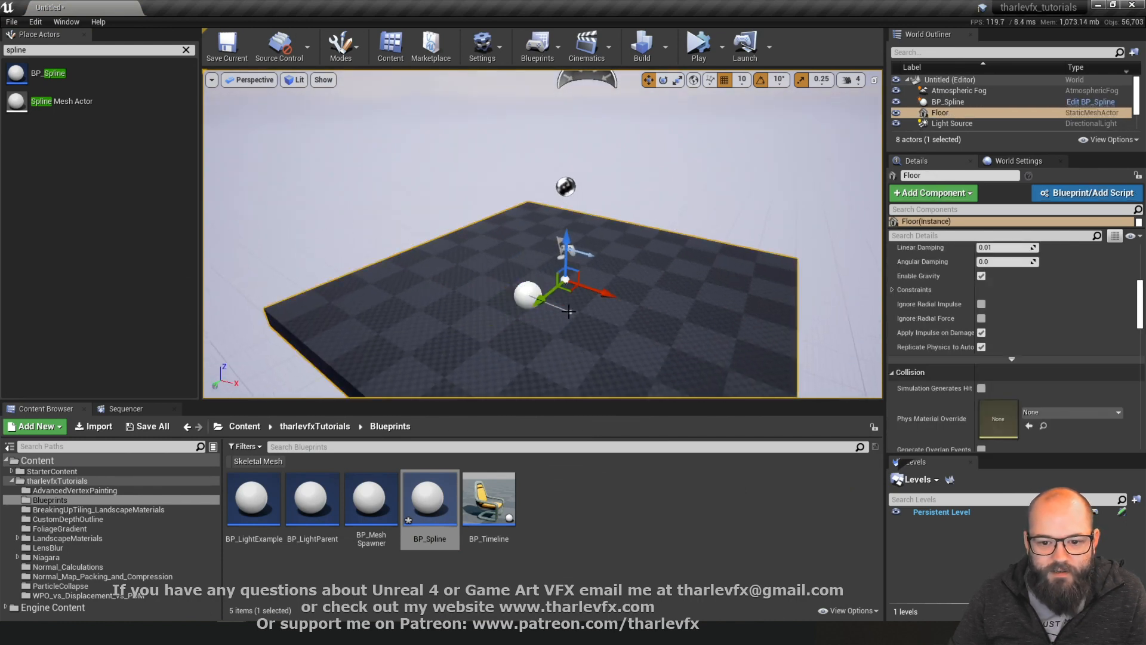
{"action": "left_click", "coordinate": [570, 314]}
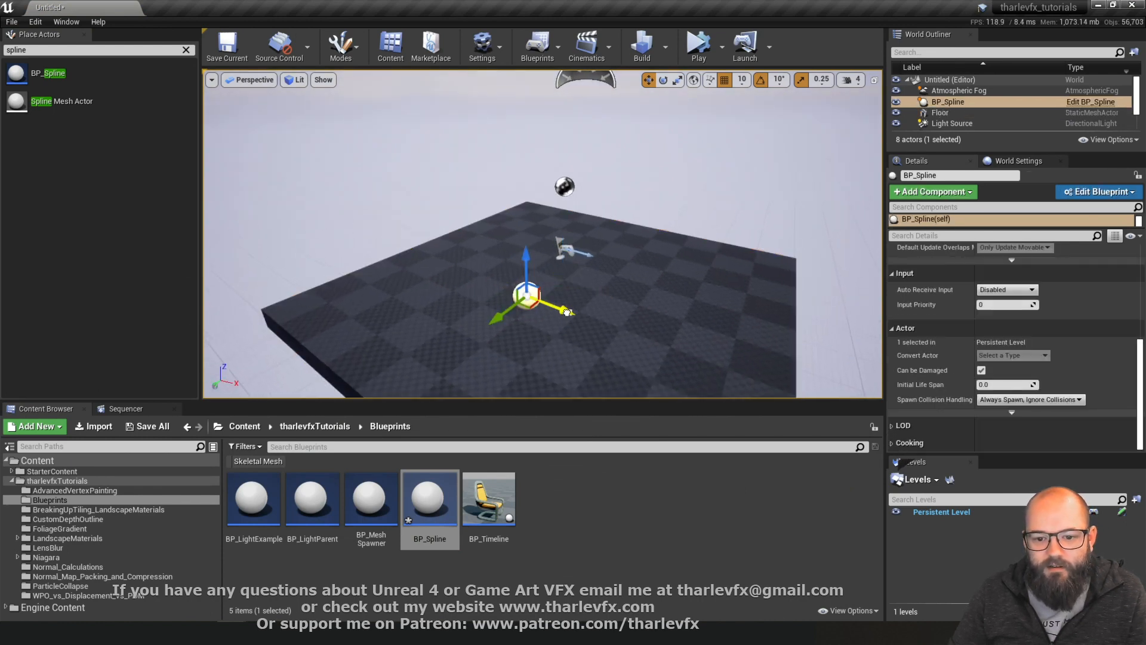
{"action": "left_click_drag", "start_coordinate": [566, 311], "coordinate": [511, 365]}
{"action": "left_click_drag", "start_coordinate": [582, 366], "coordinate": [638, 388], "text": "alt"}
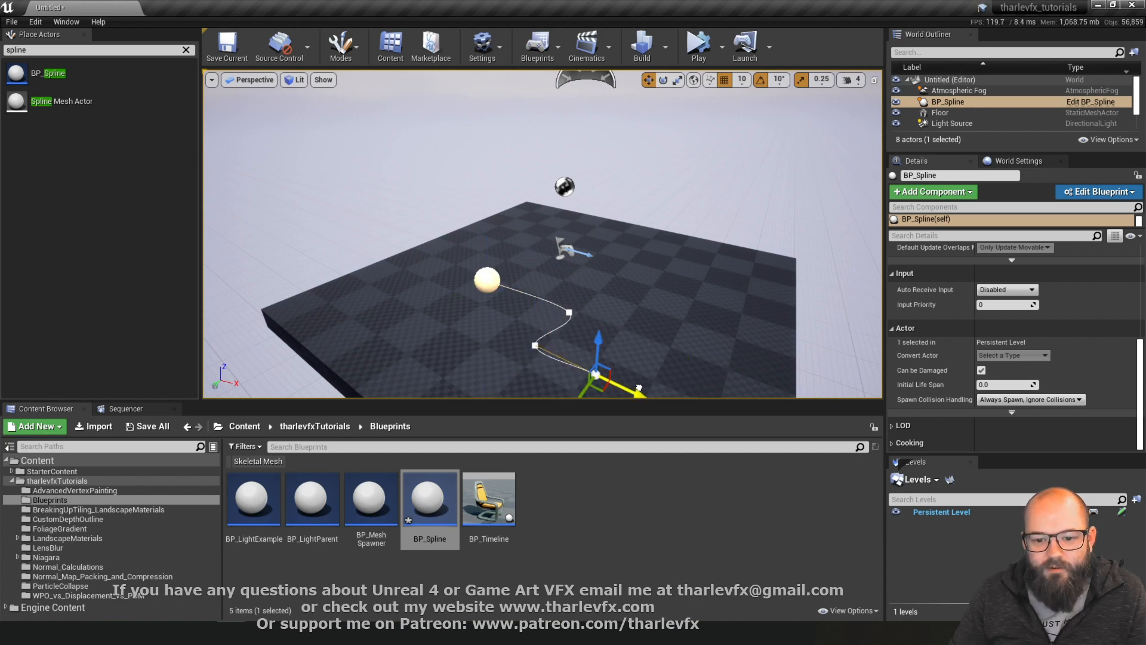
Try extending the placed spline backward by duplicating its start point
{"action": "left_click", "coordinate": [487, 280]}
{"action": "left_click_drag", "start_coordinate": [448, 304], "coordinate": [481, 283], "text": "alt"}
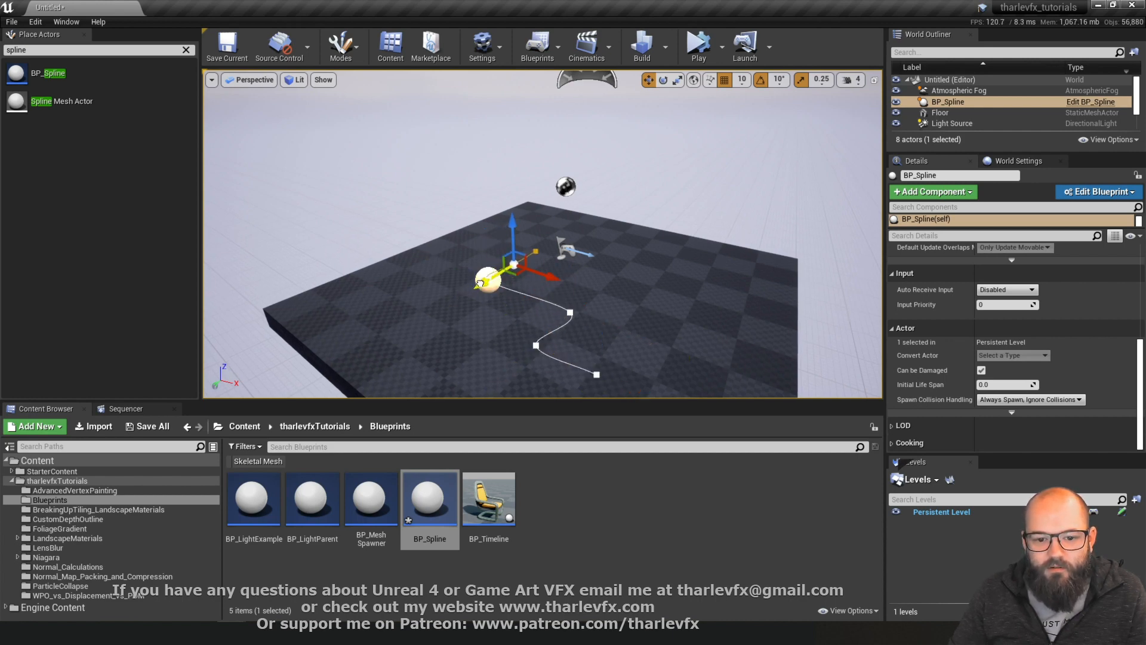
{"action": "left_click_drag", "start_coordinate": [559, 266], "coordinate": [546, 263]}
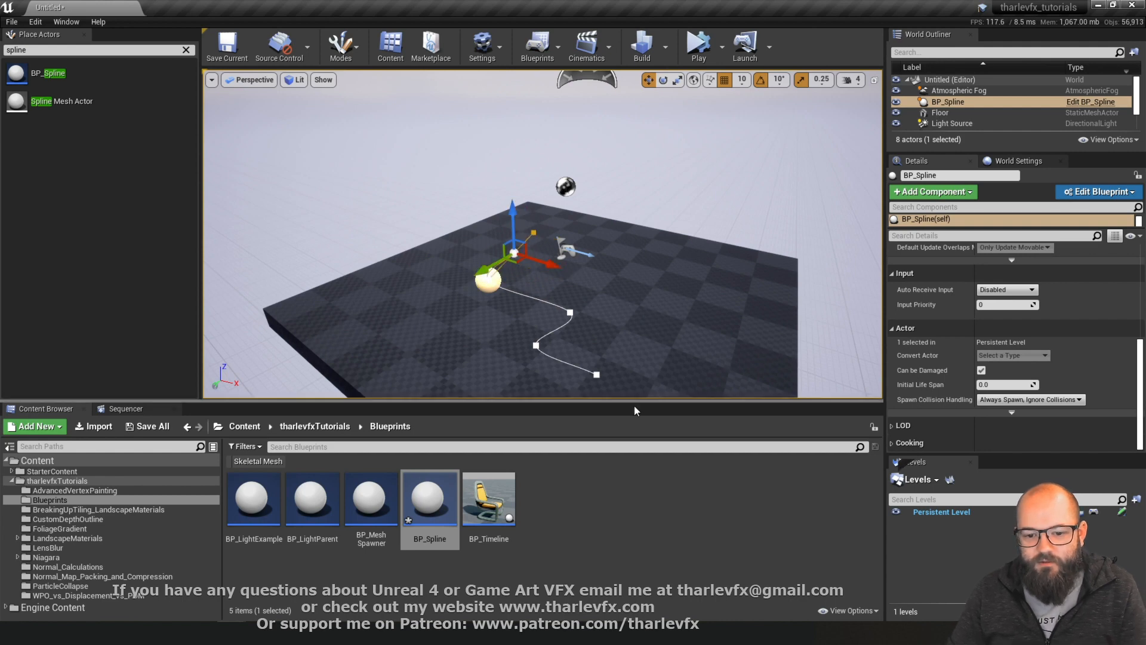
{"action": "mouse_move", "coordinate": [459, 301]}
{"action": "right_mouse_down"}
{"action": "mouse_move", "coordinate": [519, 364]}
{"action": "mouse_move", "coordinate": [460, 301]}
{"action": "right_mouse_up"}
{"action": "key", "text": "Delete"}
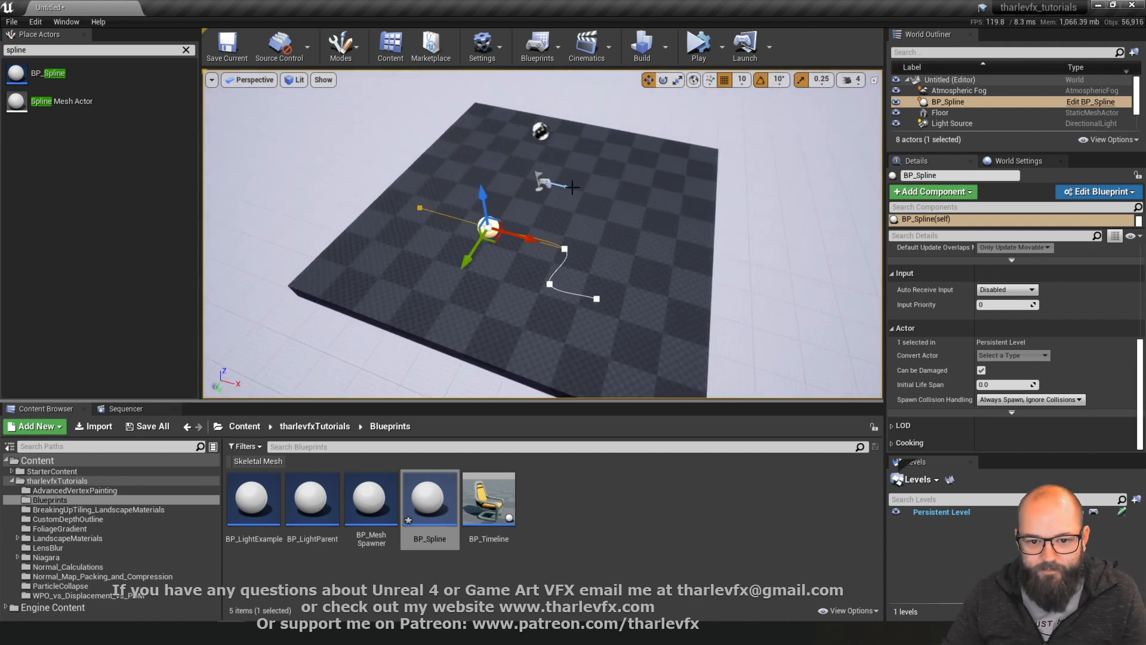
Duplicate the BP_Spline actor toward the far side of the floor
{"action": "left_click", "coordinate": [494, 244]}
{"action": "left_click", "coordinate": [490, 232]}
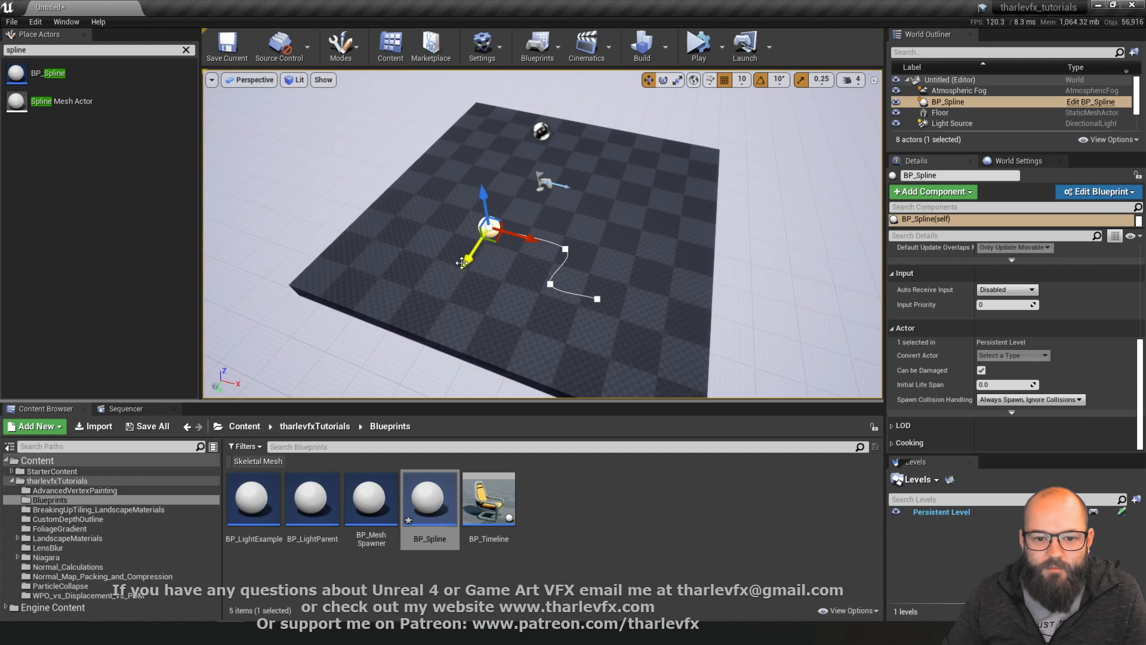
{"action": "left_click_drag", "start_coordinate": [461, 263], "coordinate": [496, 208], "text": "alt"}
Give the duplicated spline a different curve by moving its third point back and its end point outward, and deselect it
{"action": "left_click", "coordinate": [579, 215]}
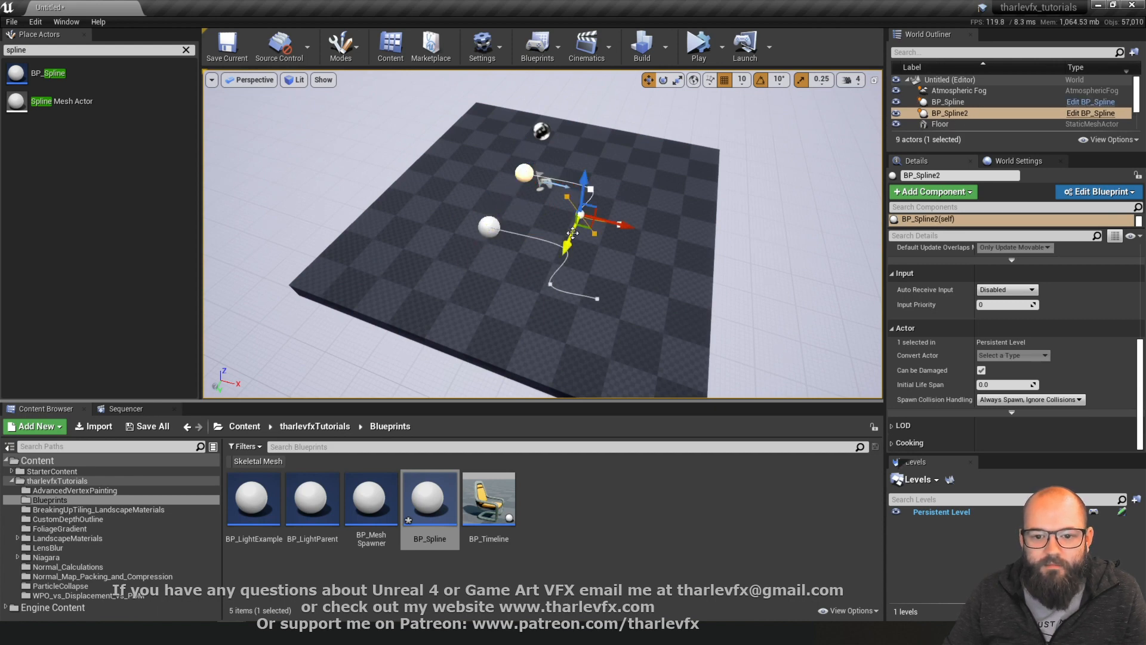
{"action": "left_click_drag", "start_coordinate": [567, 238], "coordinate": [626, 202]}
{"action": "left_click_drag", "start_coordinate": [686, 177], "coordinate": [731, 187]}
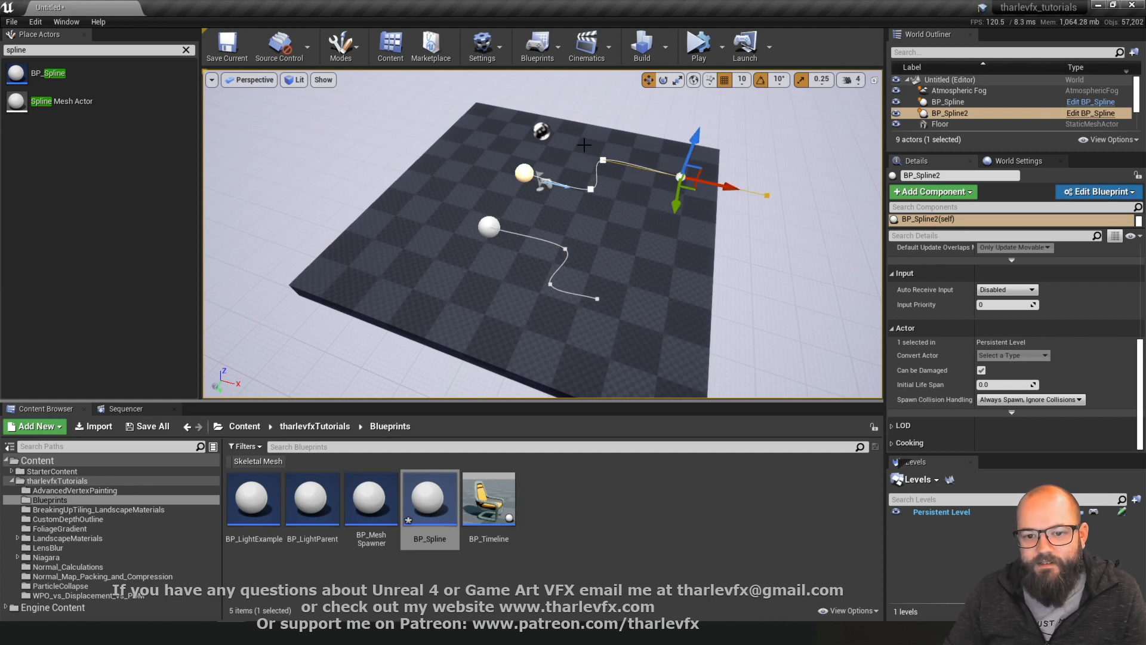
{"action": "key", "text": "Escape"}
{"action": "right_click_drag", "start_coordinate": [594, 257], "coordinate": [564, 224]}
{"action": "right_click_drag", "start_coordinate": [622, 269], "coordinate": [635, 263]}
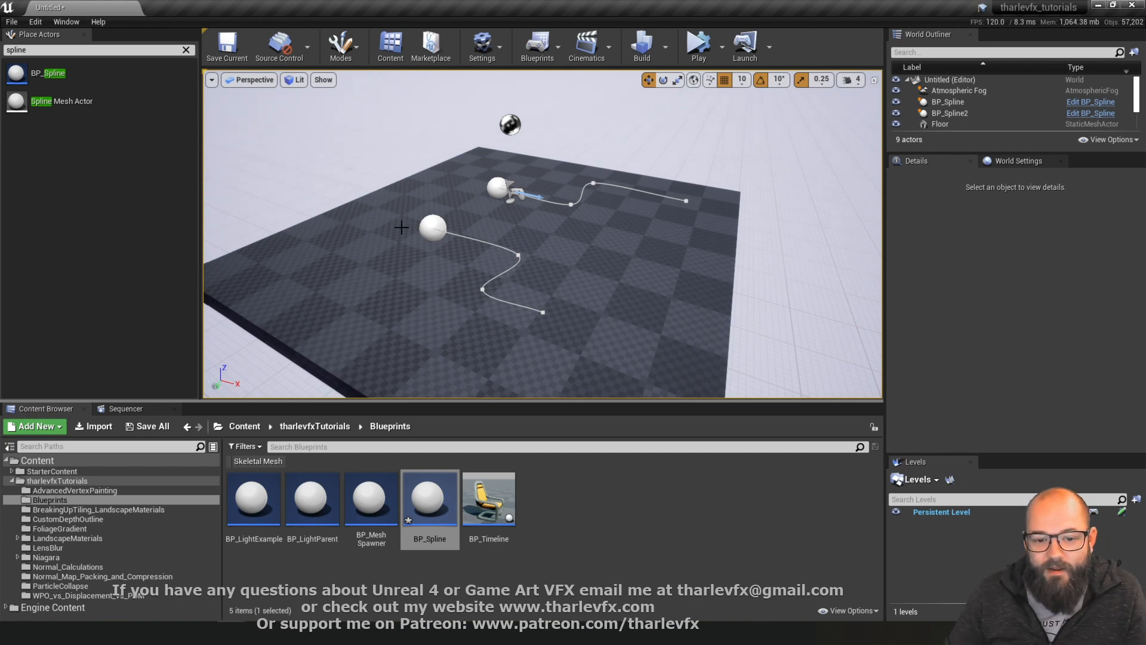
Reshape the original BP_Spline actor's curve by pulling its end point outward and repositioning its third point
{"action": "left_click", "coordinate": [539, 315]}
{"action": "left_click", "coordinate": [543, 311]}
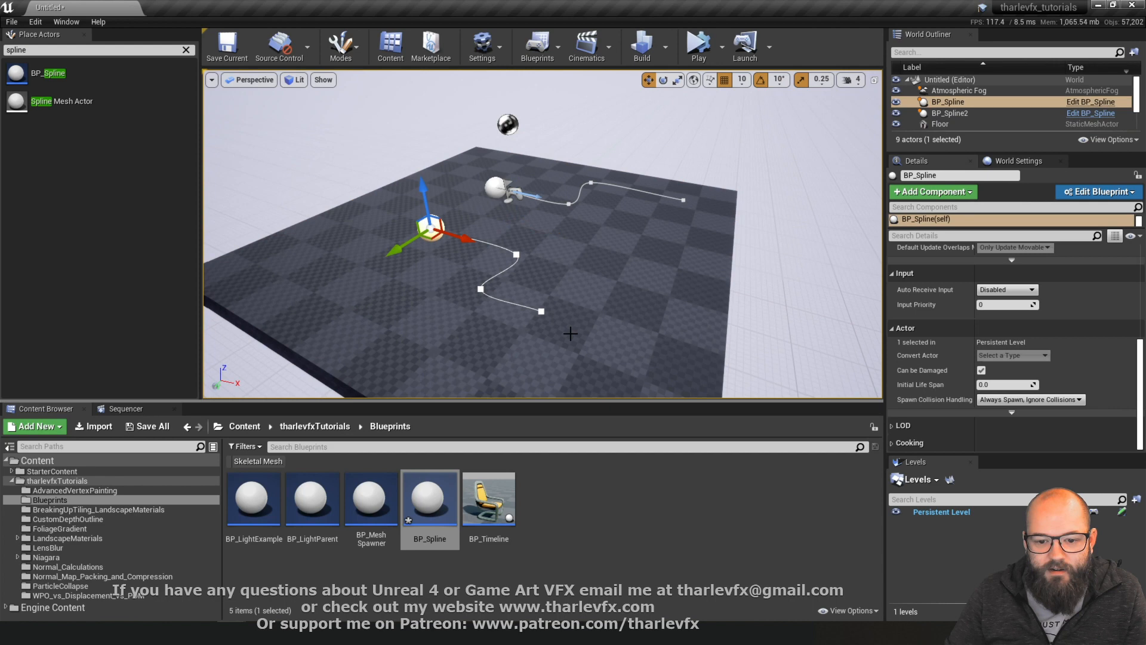
{"action": "left_click", "coordinate": [543, 311]}
{"action": "left_click_drag", "start_coordinate": [583, 318], "coordinate": [648, 342]}
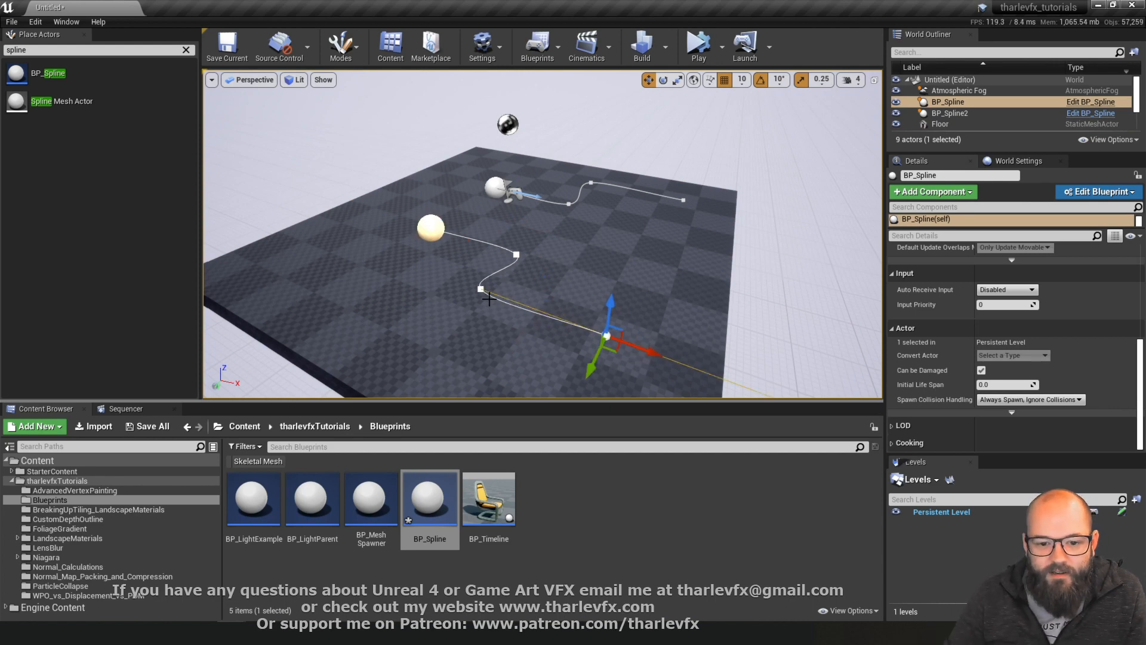
{"action": "left_click", "coordinate": [516, 255]}
{"action": "left_click", "coordinate": [481, 290]}
{"action": "left_click_drag", "start_coordinate": [517, 300], "coordinate": [551, 289]}
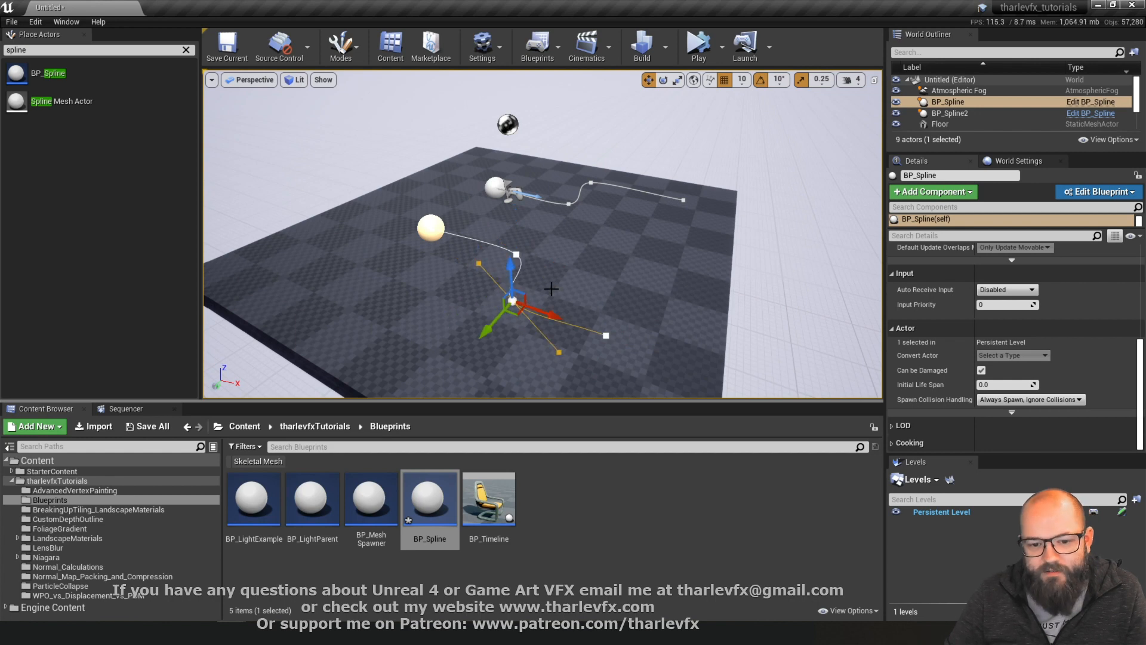
{"action": "left_click_drag", "start_coordinate": [484, 332], "coordinate": [489, 327]}
{"action": "left_click_drag", "start_coordinate": [558, 312], "coordinate": [542, 307]}
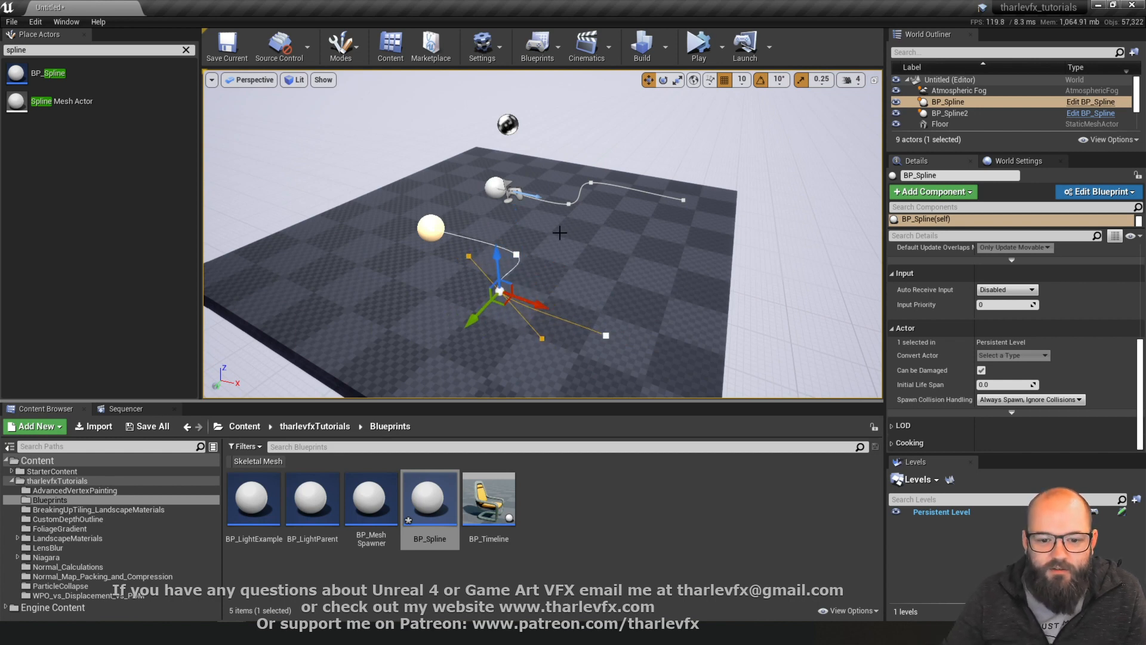
Deselect the spline and turn game view on and off to check how both splines appear without editor visuals
{"action": "right_click_drag", "start_coordinate": [562, 221], "coordinate": [604, 278]}
{"action": "key", "text": "Escape"}
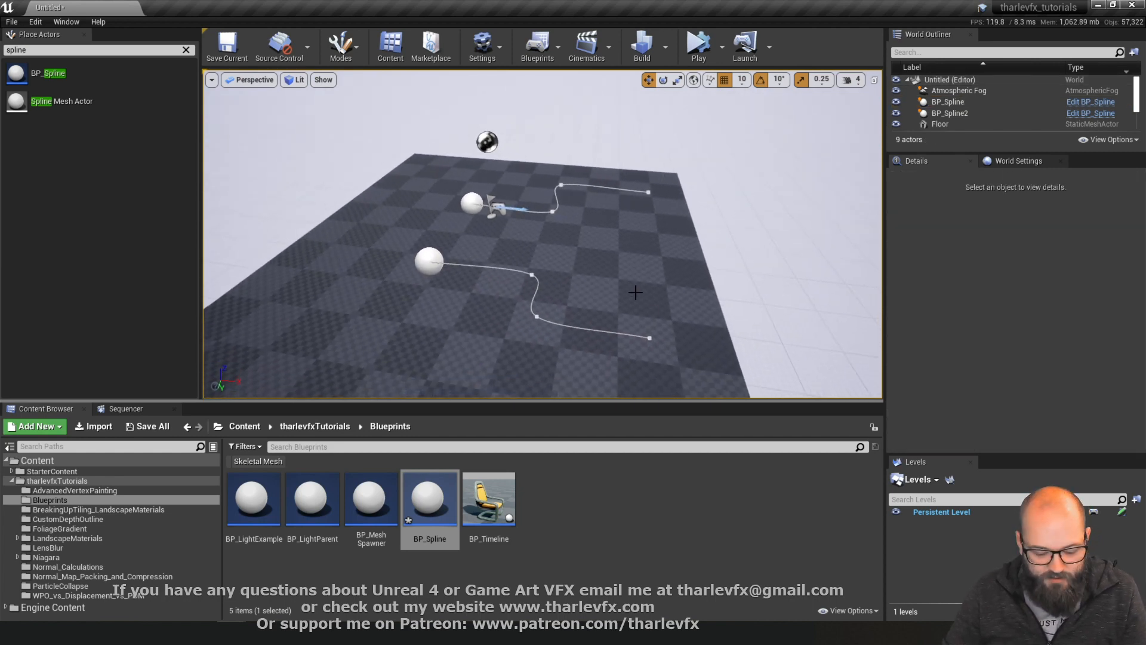
{"action": "key", "text": "g"}
{"action": "key", "text": "g"}
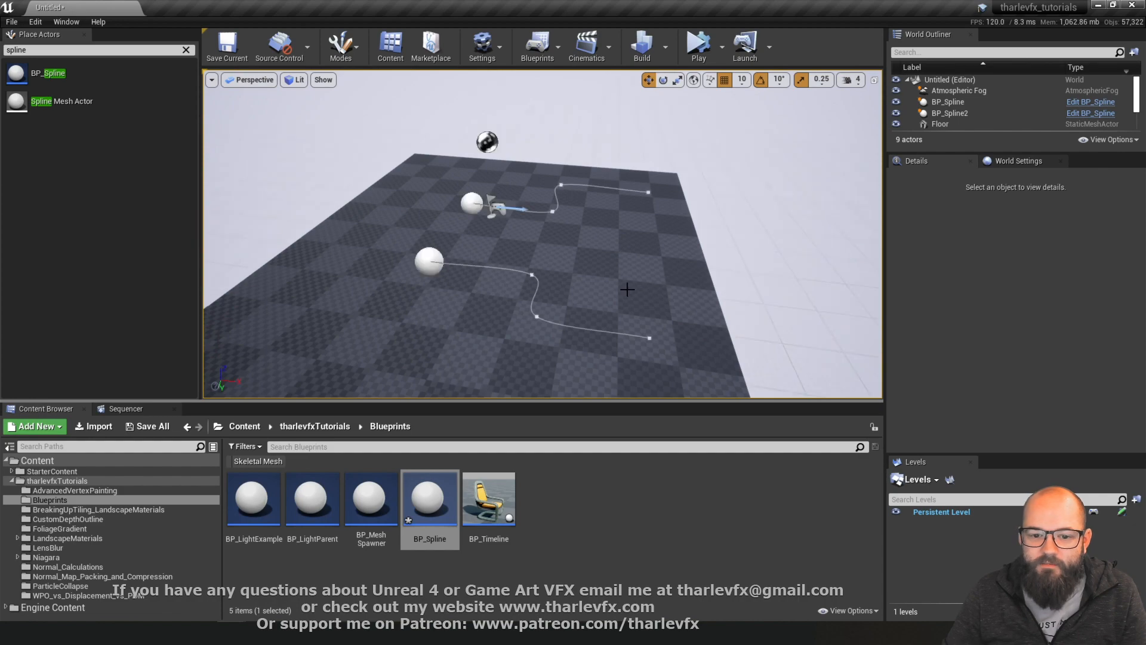
Open the BP_Spline Blueprint for editing and show its Construction Script graph
{"action": "double_click", "coordinate": [421, 255]}
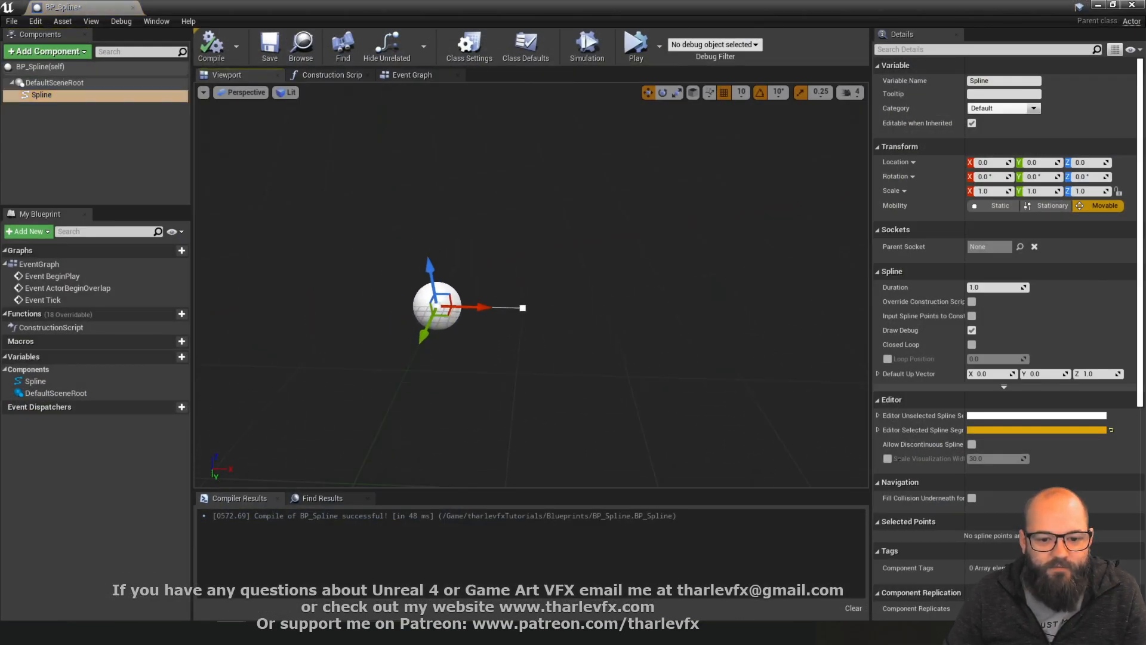
{"action": "left_click", "coordinate": [324, 80]}
{"action": "right_click_drag", "start_coordinate": [551, 281], "coordinate": [290, 146]}
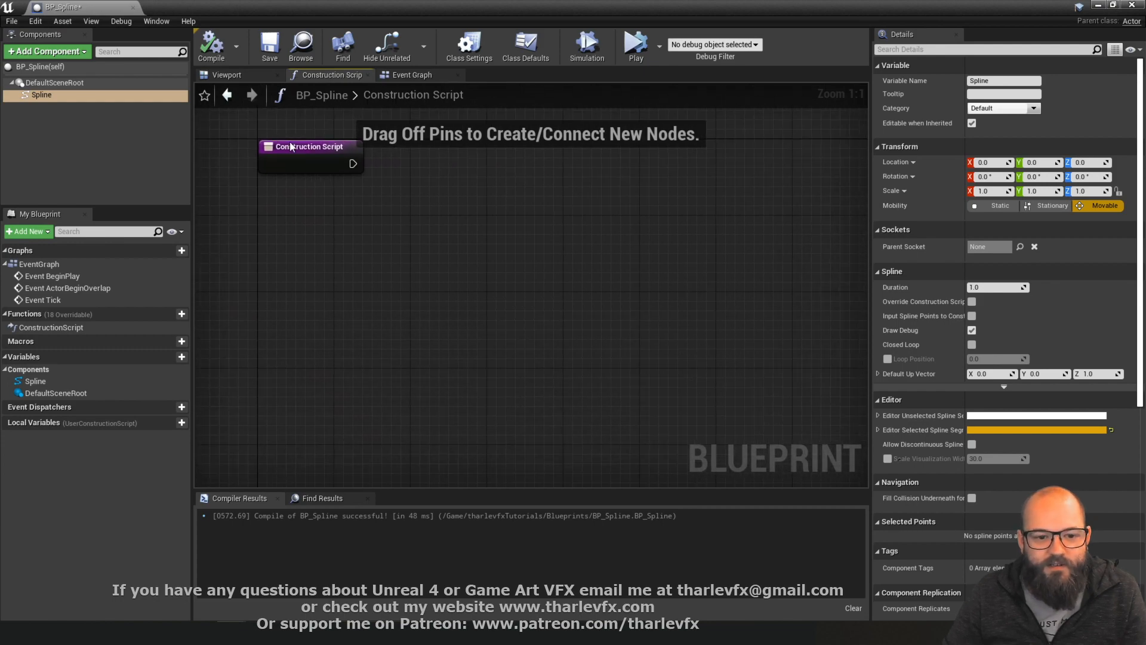
{"action": "right_click_drag", "start_coordinate": [451, 204], "coordinate": [462, 286]}
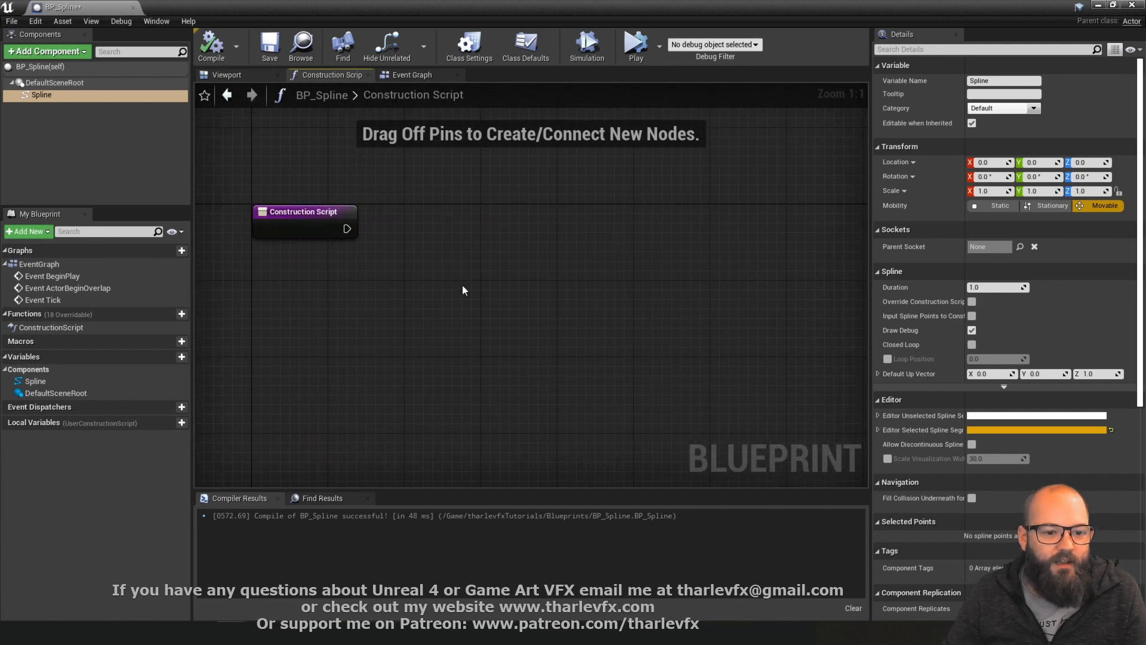
Check the individual points of the BP_Spline actor in the level, reselect the actor, and return to its Blueprint
{"action": "left_click", "coordinate": [1098, 5]}
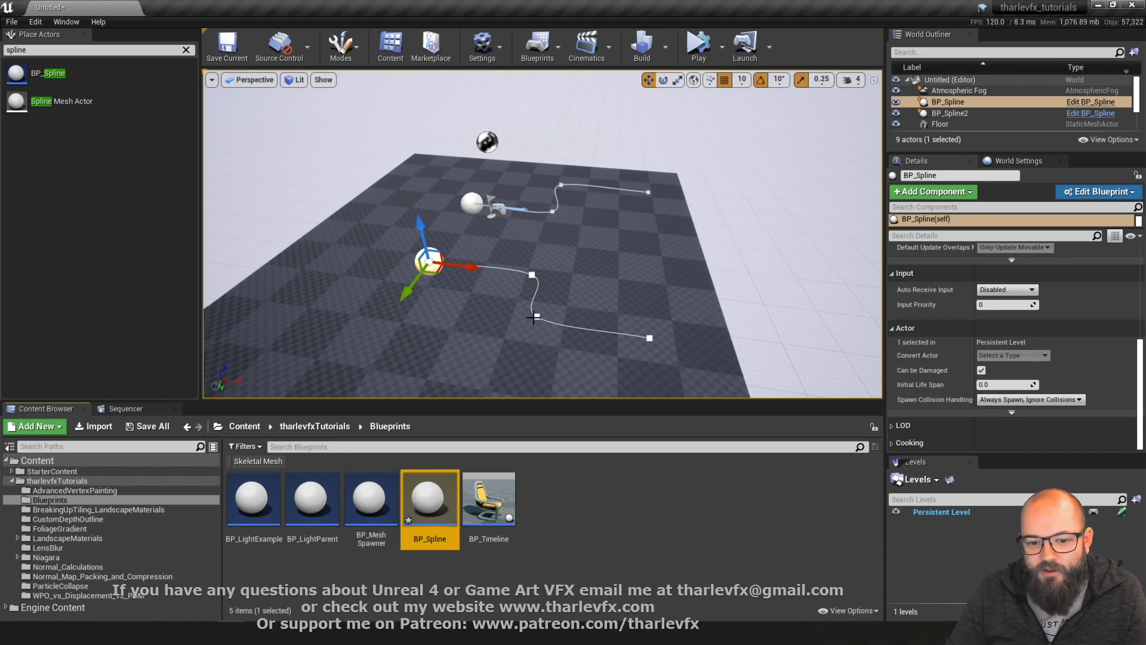
{"action": "left_click", "coordinate": [534, 317]}
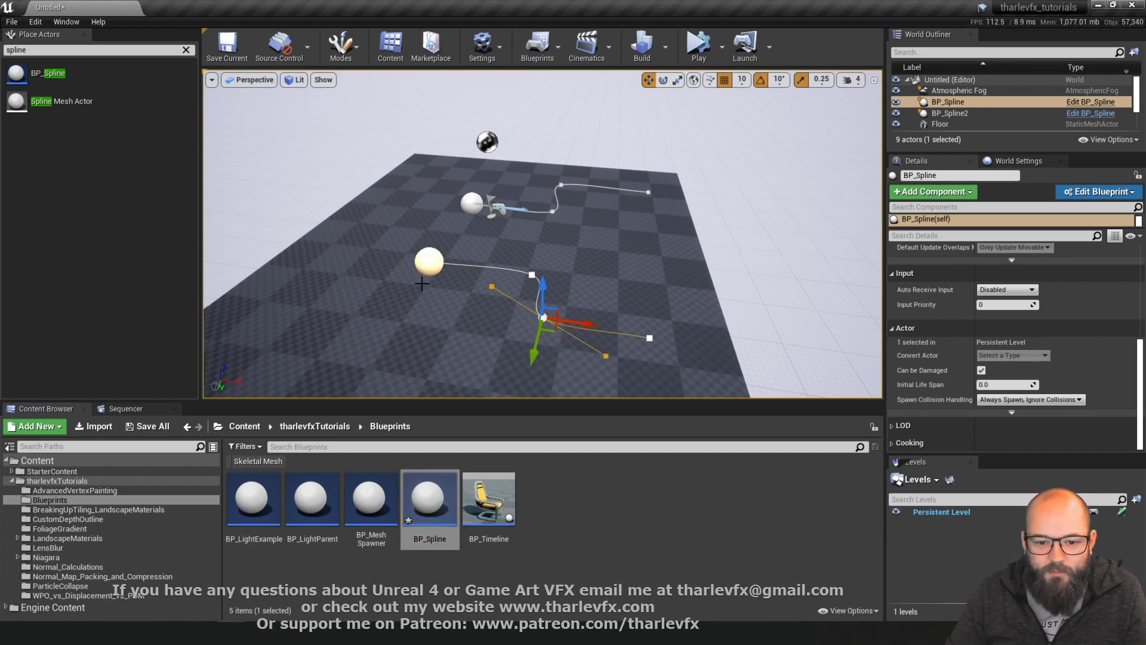
{"action": "left_click", "coordinate": [438, 265]}
{"action": "key", "text": "alt+Tab"}
Add a Spline reference to the Construction Script and connect it to a Get Number Of Spline Segments node placed below the entry node
{"action": "right_click_drag", "start_coordinate": [424, 324], "coordinate": [416, 300]}
{"action": "left_click_drag", "start_coordinate": [66, 95], "coordinate": [422, 231]}
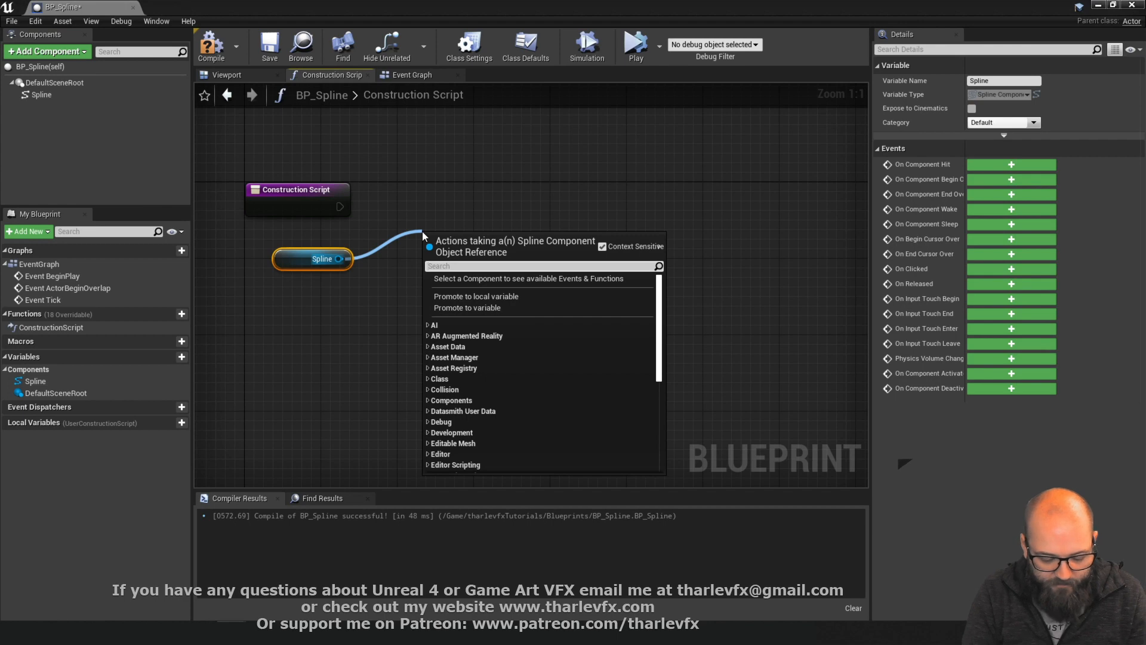
{"action": "type", "text": "get number"}
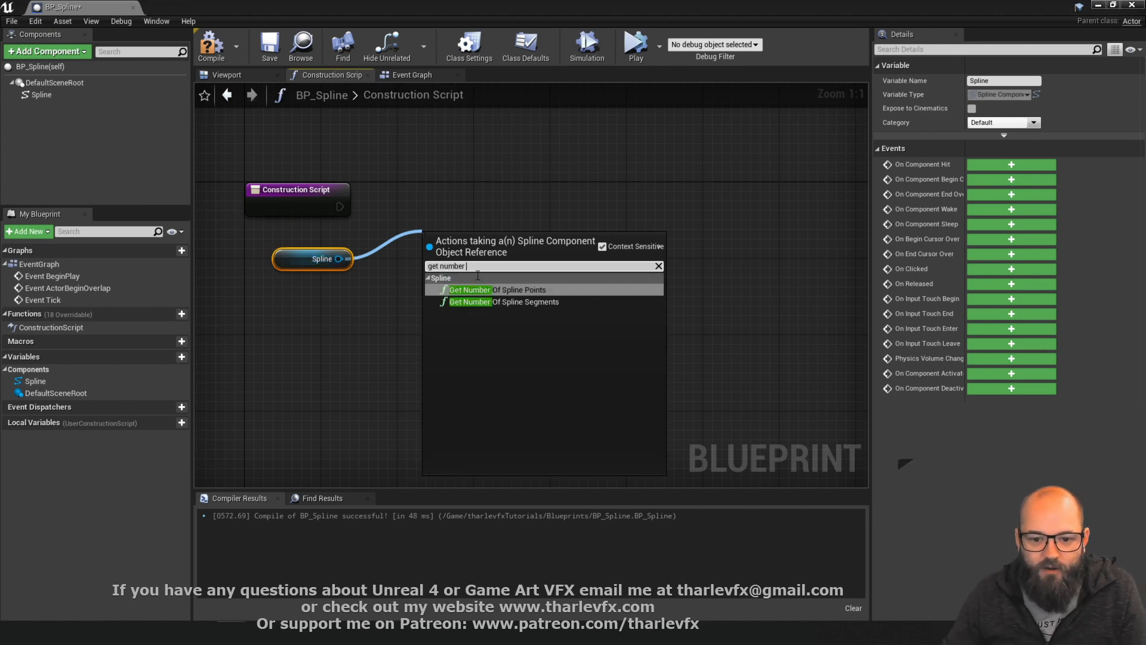
{"action": "left_click", "coordinate": [511, 303]}
{"action": "left_click_drag", "start_coordinate": [337, 235], "coordinate": [394, 268]}
{"action": "left_click", "coordinate": [423, 220]}
Add a For Loop driven by the Construction Script's execution output and line it up with the entry node
{"action": "left_click_drag", "start_coordinate": [339, 206], "coordinate": [489, 204]}
{"action": "type", "text": "for loop"}
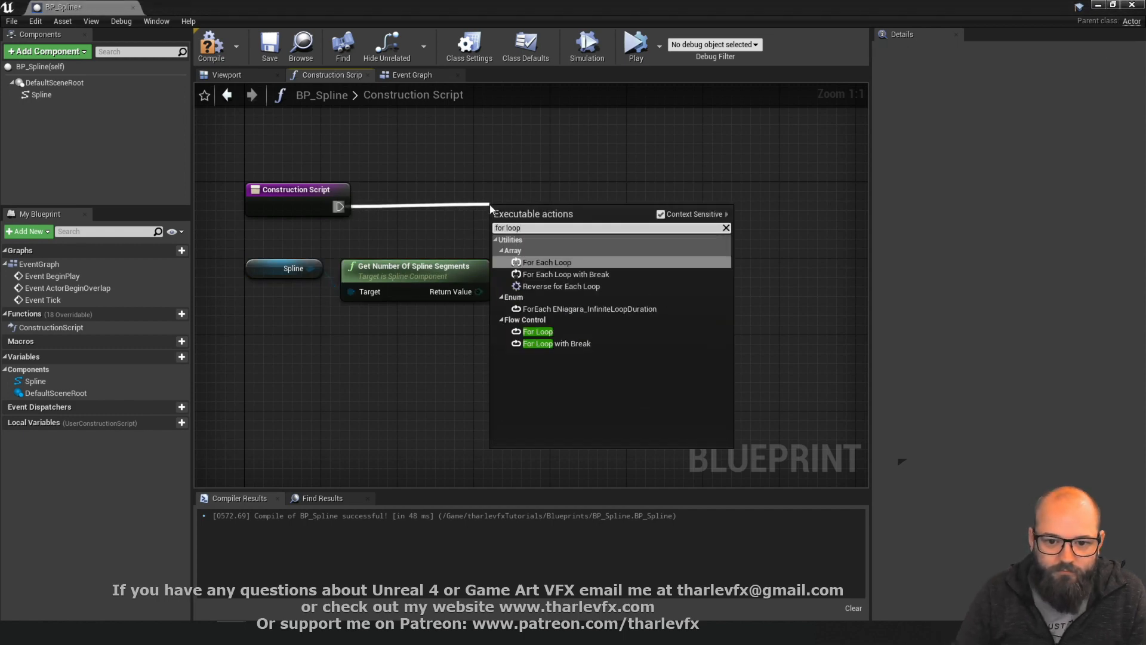
{"action": "left_click", "coordinate": [565, 332]}
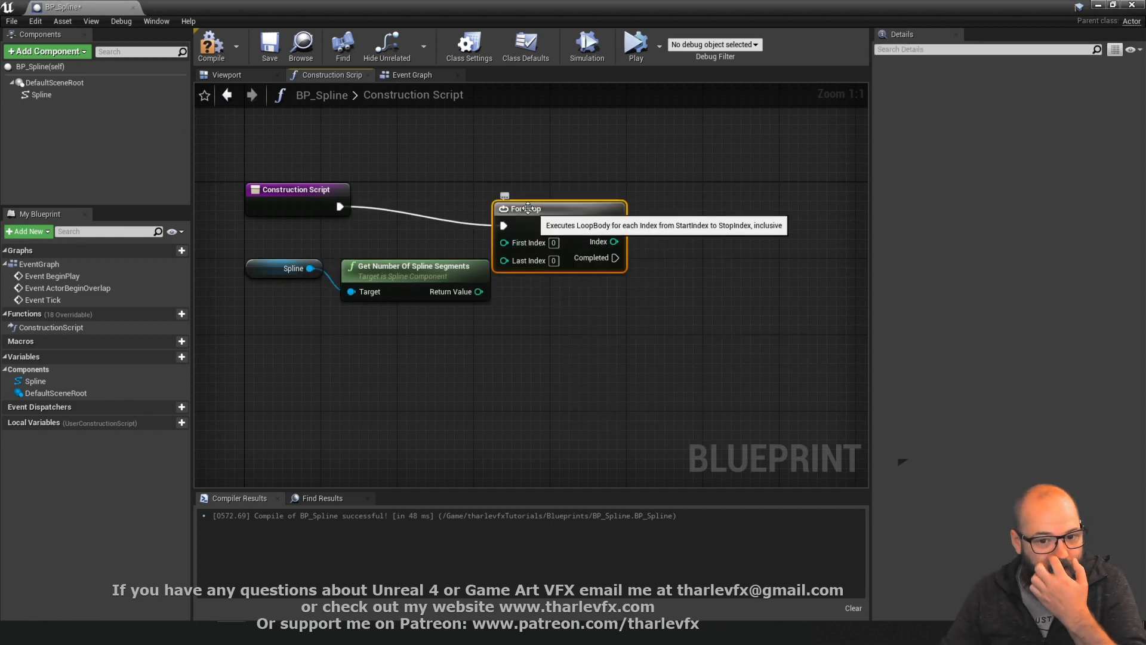
{"action": "left_click_drag", "start_coordinate": [528, 206], "coordinate": [578, 188]}
{"action": "left_click", "coordinate": [513, 160]}
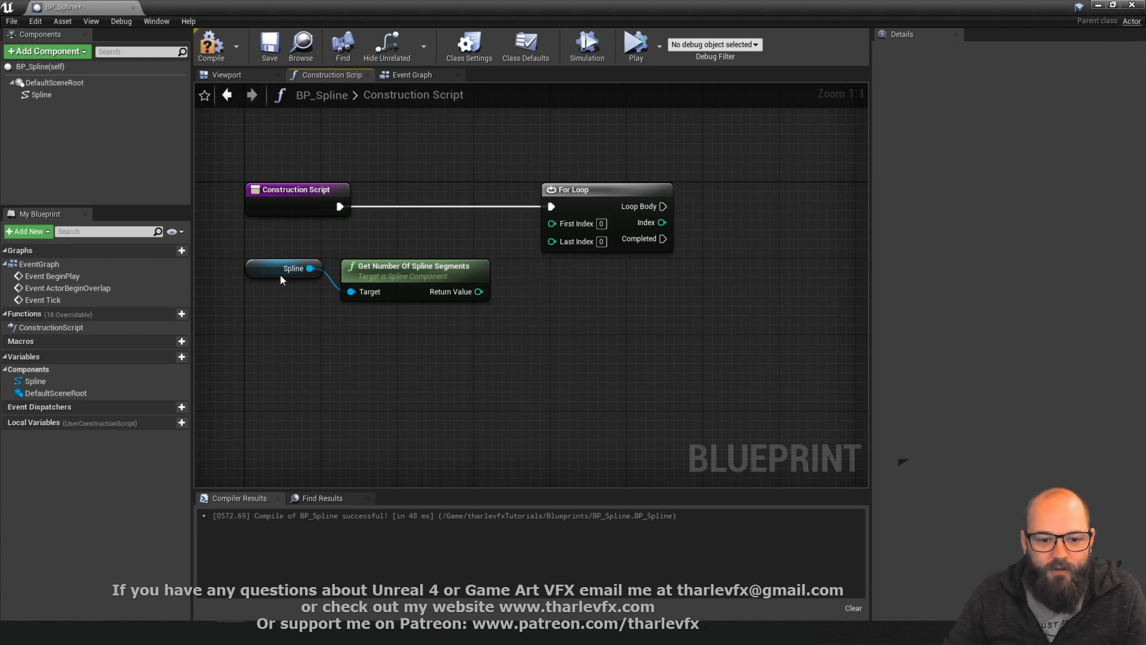
{"action": "left_click_drag", "start_coordinate": [416, 245], "coordinate": [281, 319]}
{"action": "left_click", "coordinate": [515, 225]}
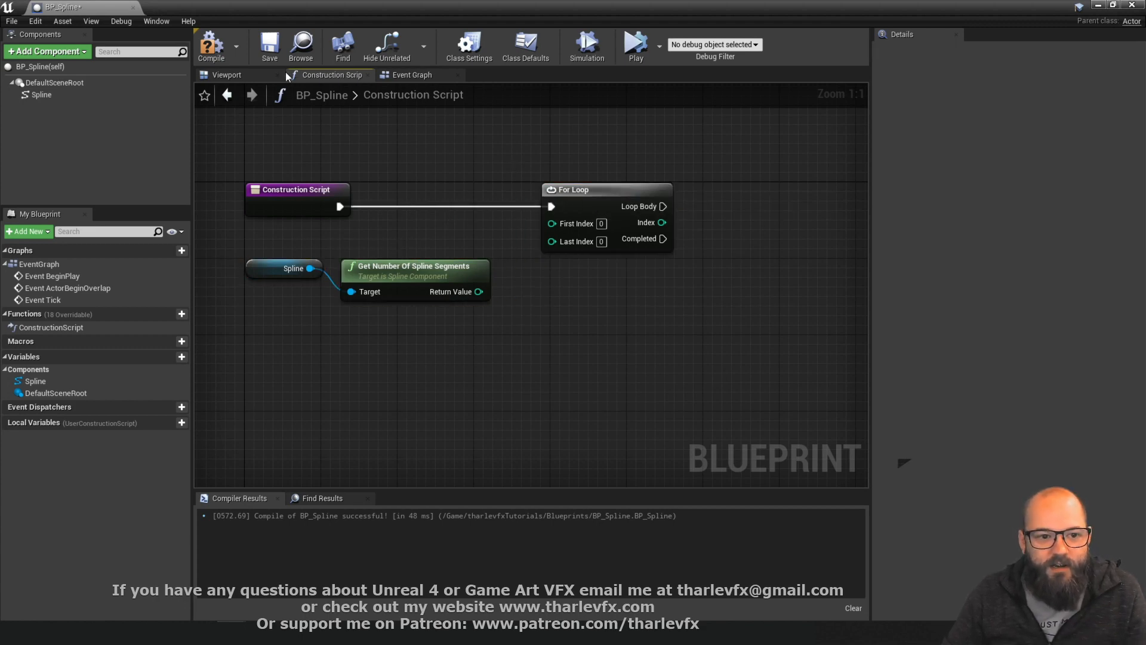
Compare the spline in the Blueprint viewport with the curves in the level, and return to the maximized Construction Script
{"action": "left_click", "coordinate": [222, 75]}
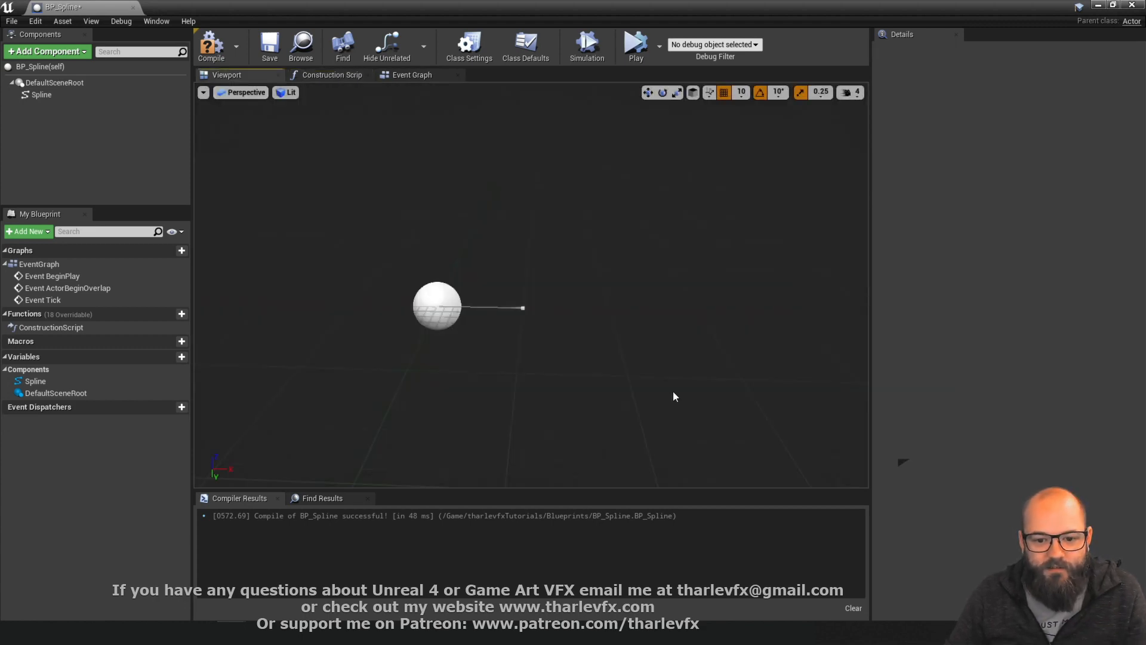
{"action": "left_click", "coordinate": [1112, 5]}
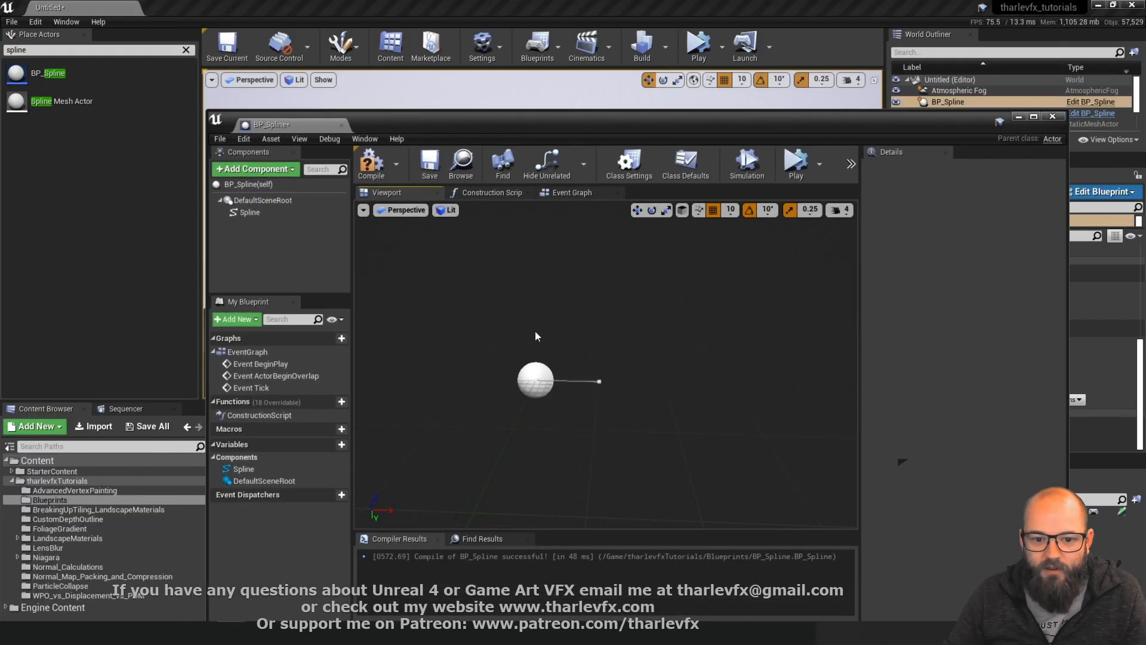
{"action": "left_click", "coordinate": [1019, 122]}
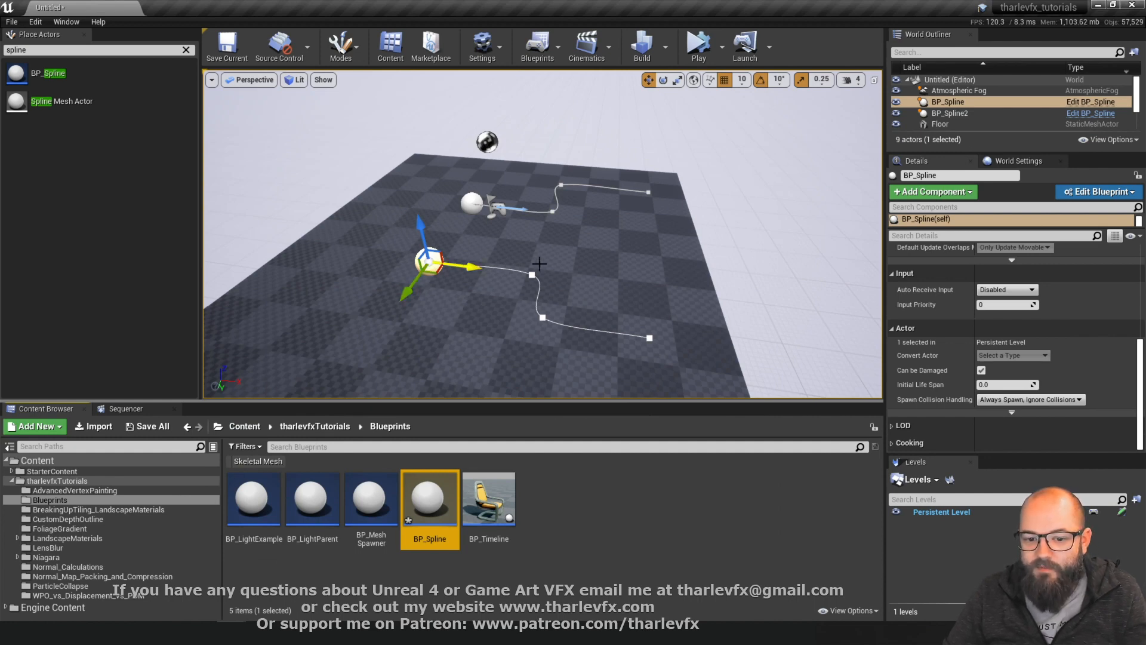
{"action": "key", "text": "alt+Tab"}
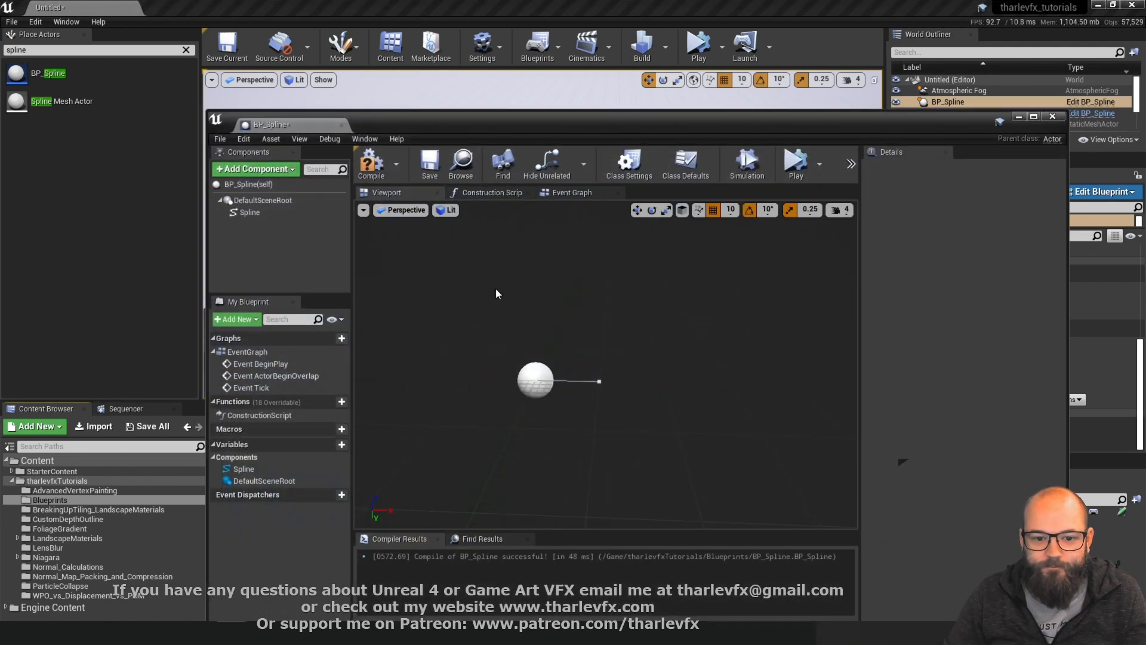
{"action": "left_click", "coordinate": [507, 191]}
{"action": "double_click", "coordinate": [628, 121]}
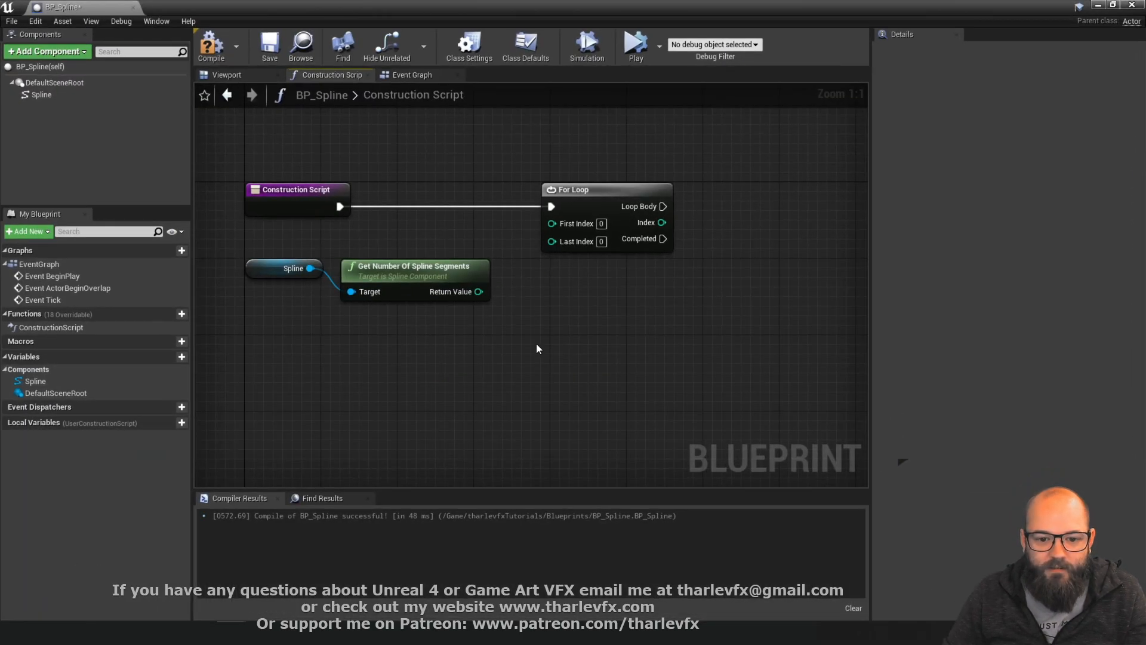
Subtract 1 from the spline segment count, feed the result into the For Loop's Last Index, and tidy the nodes below
{"action": "left_click_drag", "start_coordinate": [507, 300], "coordinate": [551, 240]}
{"action": "type", "text": "-"}
{"action": "left_click", "coordinate": [593, 382]}
{"action": "left_click_drag", "start_coordinate": [561, 327], "coordinate": [253, 267]}
{"action": "left_click_drag", "start_coordinate": [253, 266], "coordinate": [253, 285]}
{"action": "left_click", "coordinate": [349, 247]}
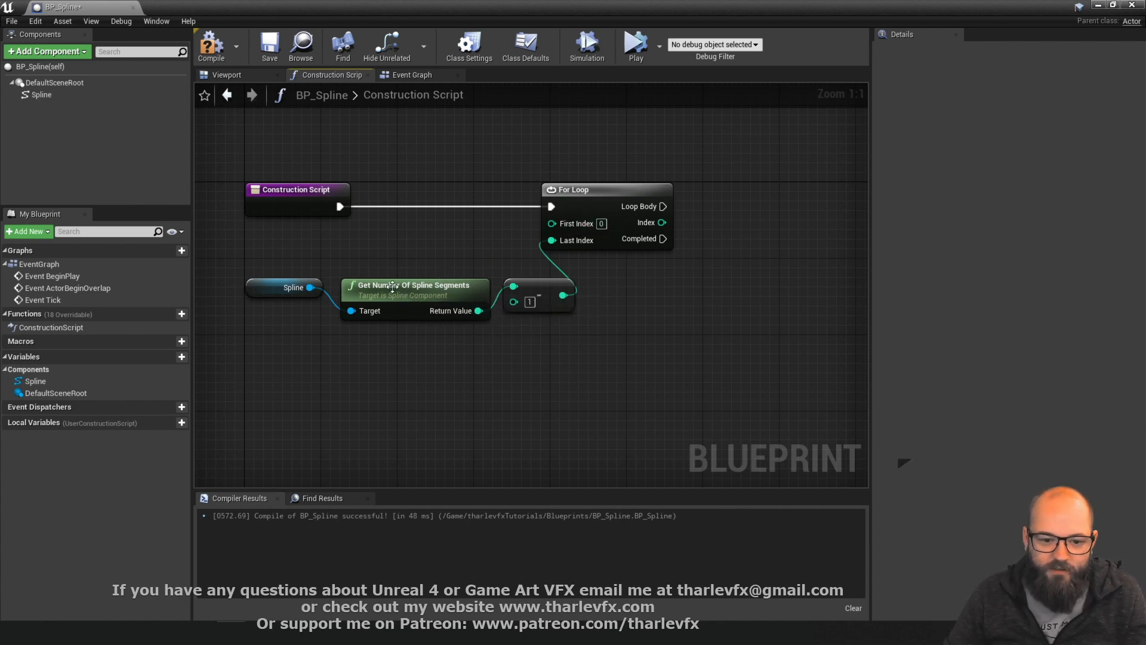
Add an Add Spline Mesh Component node driven by the For Loop's Loop Body output
{"action": "right_click_drag", "start_coordinate": [662, 309], "coordinate": [627, 288]}
{"action": "right_click_drag", "start_coordinate": [747, 242], "coordinate": [568, 283]}
{"action": "left_click_drag", "start_coordinate": [472, 224], "coordinate": [553, 221]}
{"action": "type", "text": "add"}
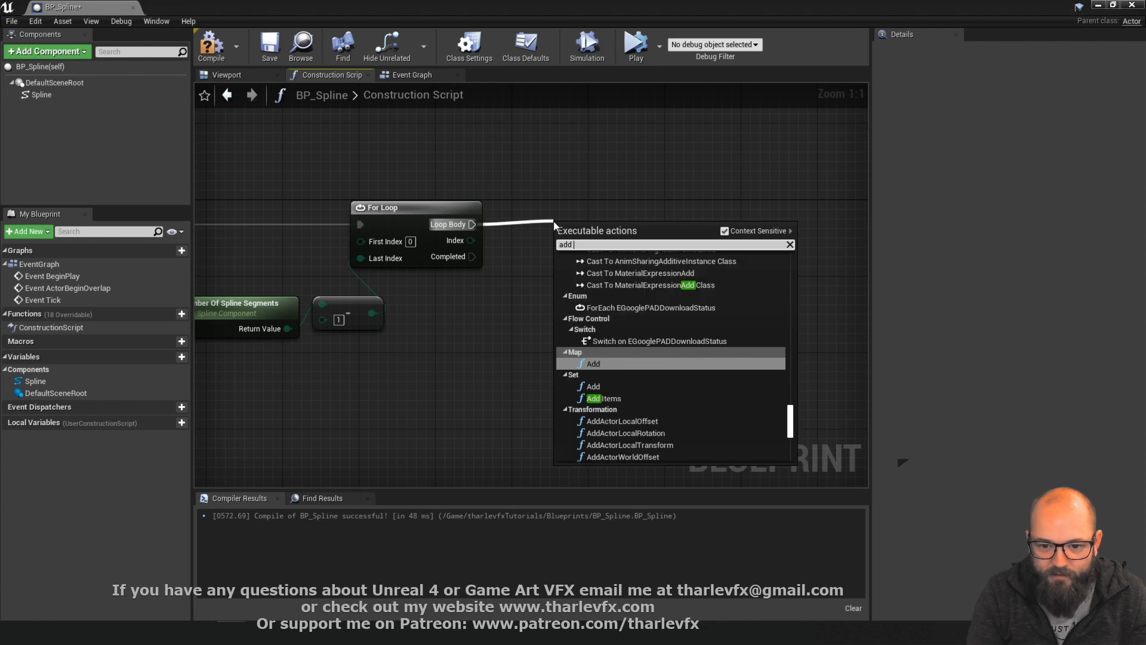
{"action": "type", "text": " spline"}
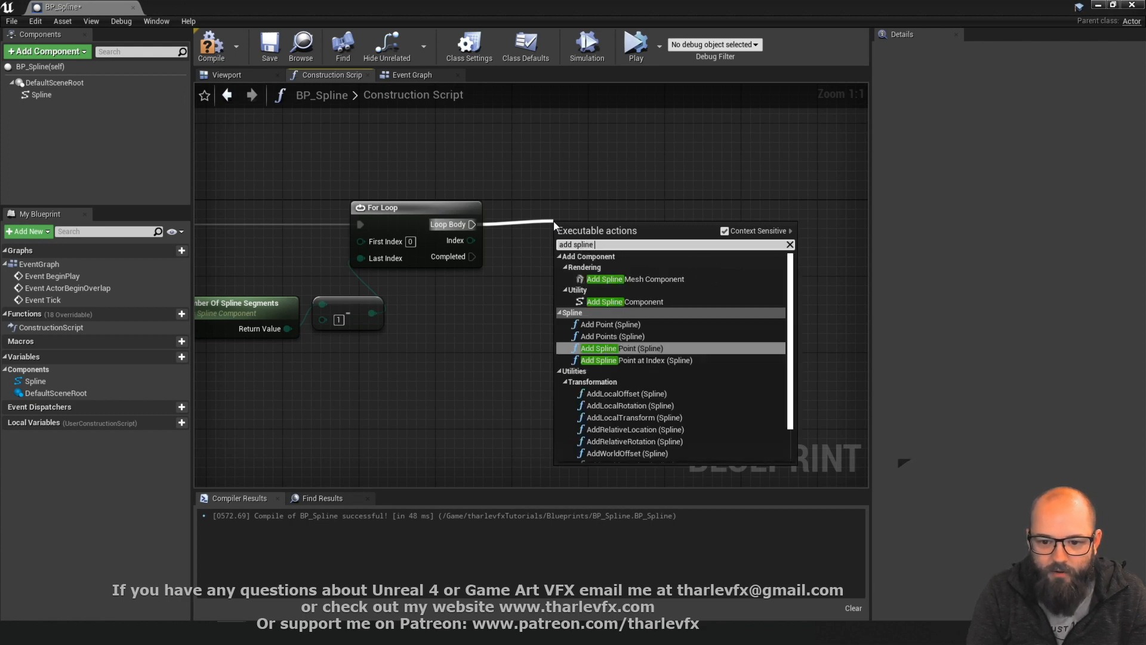
{"action": "left_click", "coordinate": [639, 279]}
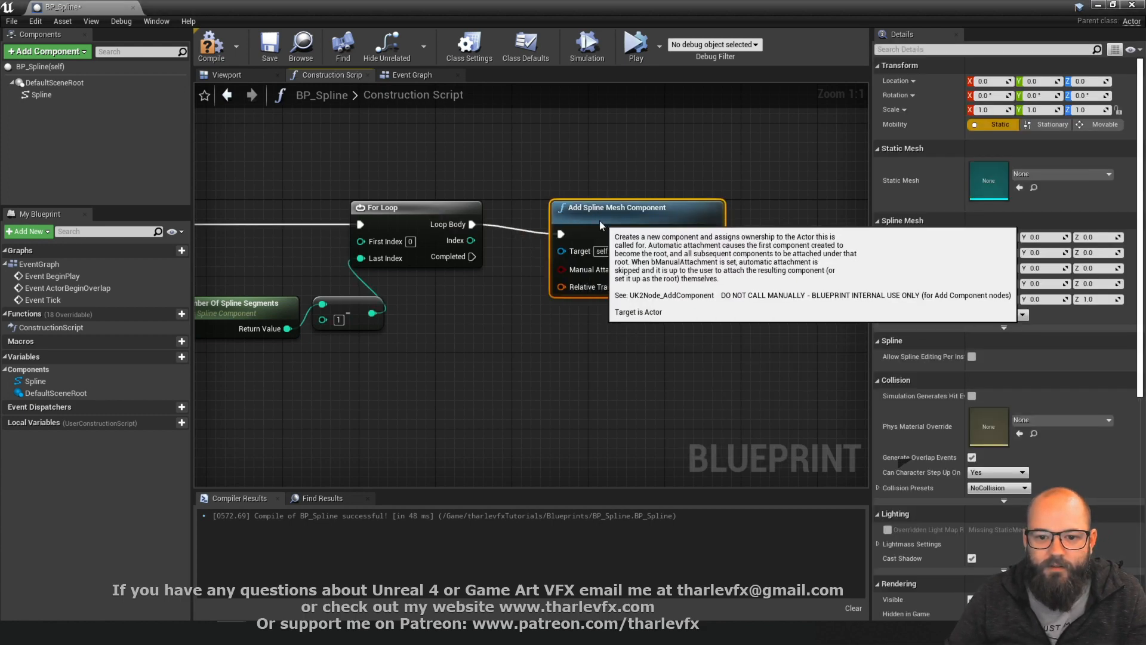
{"action": "left_click", "coordinate": [551, 404]}
{"action": "right_click_drag", "start_coordinate": [551, 403], "coordinate": [517, 395]}
Move the Add Spline Mesh Component node slightly farther from the For Loop and deselect it
{"action": "left_click", "coordinate": [602, 204]}
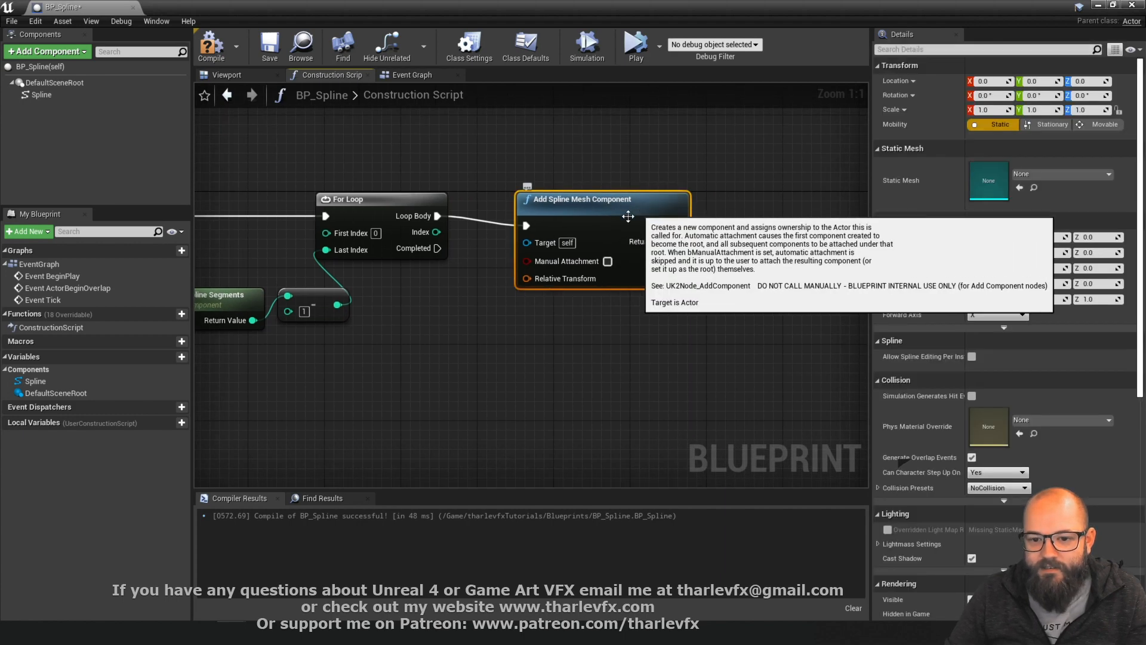
{"action": "left_click", "coordinate": [594, 186]}
{"action": "left_click", "coordinate": [582, 197]}
{"action": "left_click", "coordinate": [539, 155]}
{"action": "right_click_drag", "start_coordinate": [493, 345], "coordinate": [479, 327]}
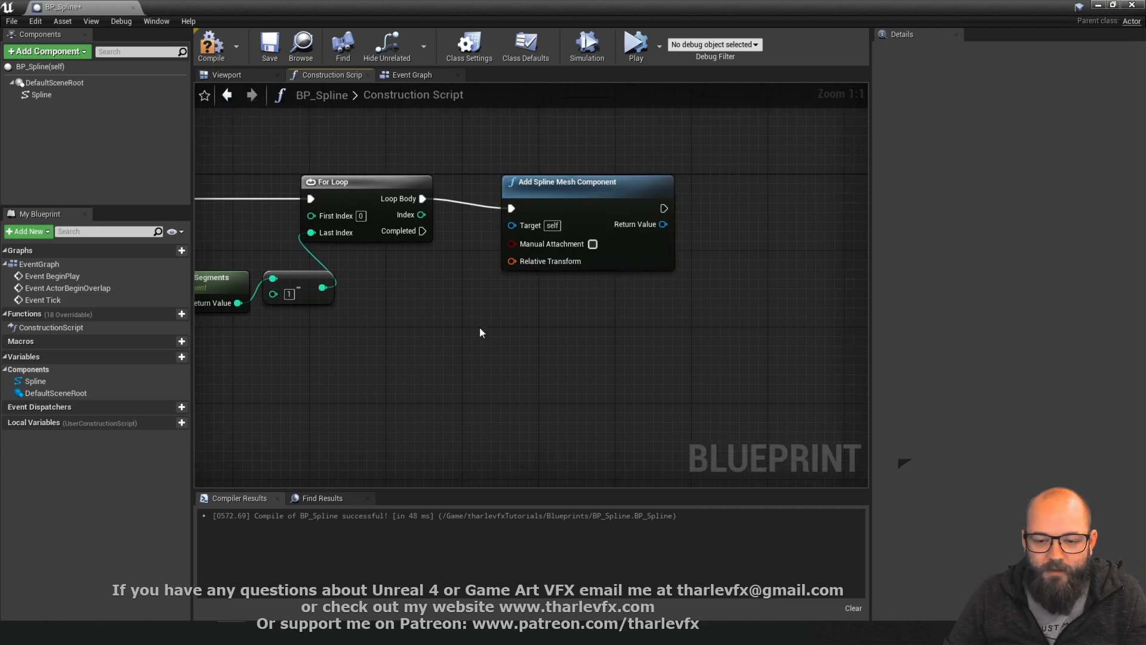
{"action": "left_click_drag", "start_coordinate": [545, 192], "coordinate": [554, 195]}
{"action": "left_click", "coordinate": [765, 182]}
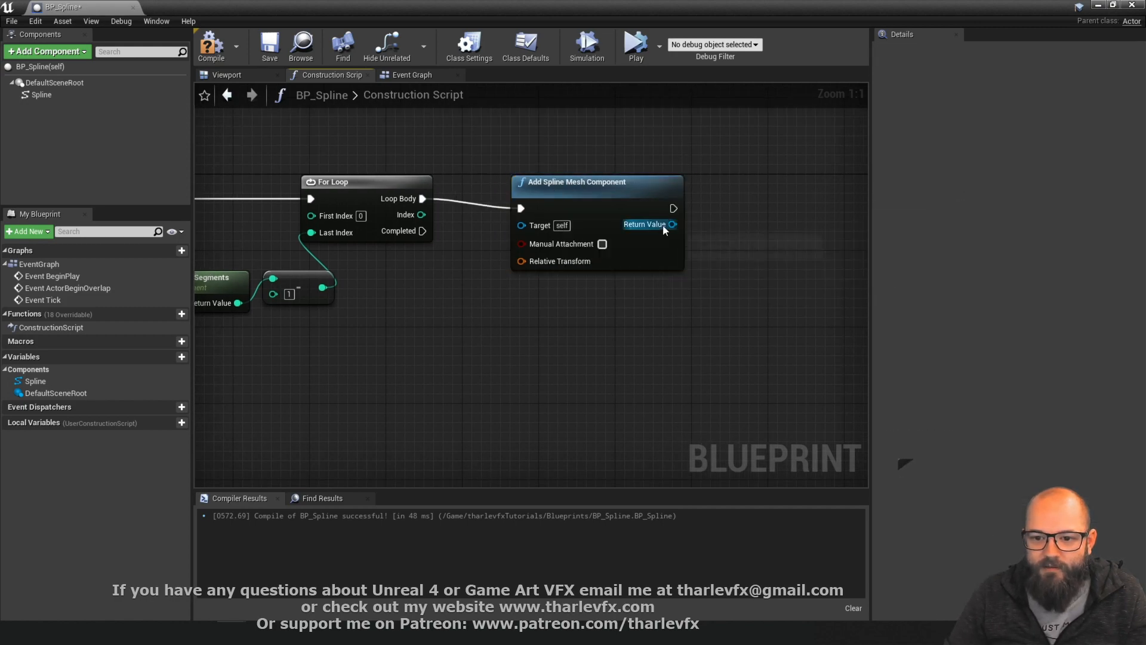
Add a Set Static Mesh node from the spline mesh component's Return Value and align it beside that node
{"action": "left_click_drag", "start_coordinate": [672, 224], "coordinate": [735, 211]}
{"action": "type", "text": "set mesh"}
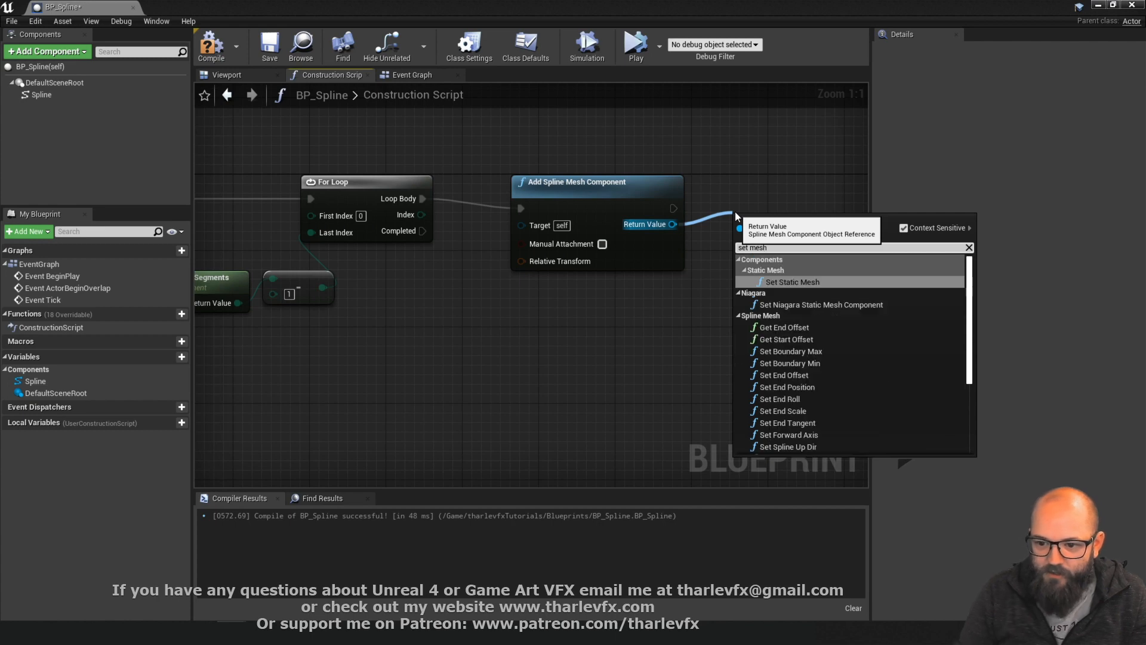
{"action": "left_click", "coordinate": [799, 286]}
{"action": "left_click_drag", "start_coordinate": [755, 224], "coordinate": [737, 179]}
{"action": "left_click", "coordinate": [715, 157]}
Promote the Set Static Mesh node's New Mesh input to a variable, place it below the node, and make it instance editable
{"action": "right_click_drag", "start_coordinate": [760, 312], "coordinate": [604, 341]}
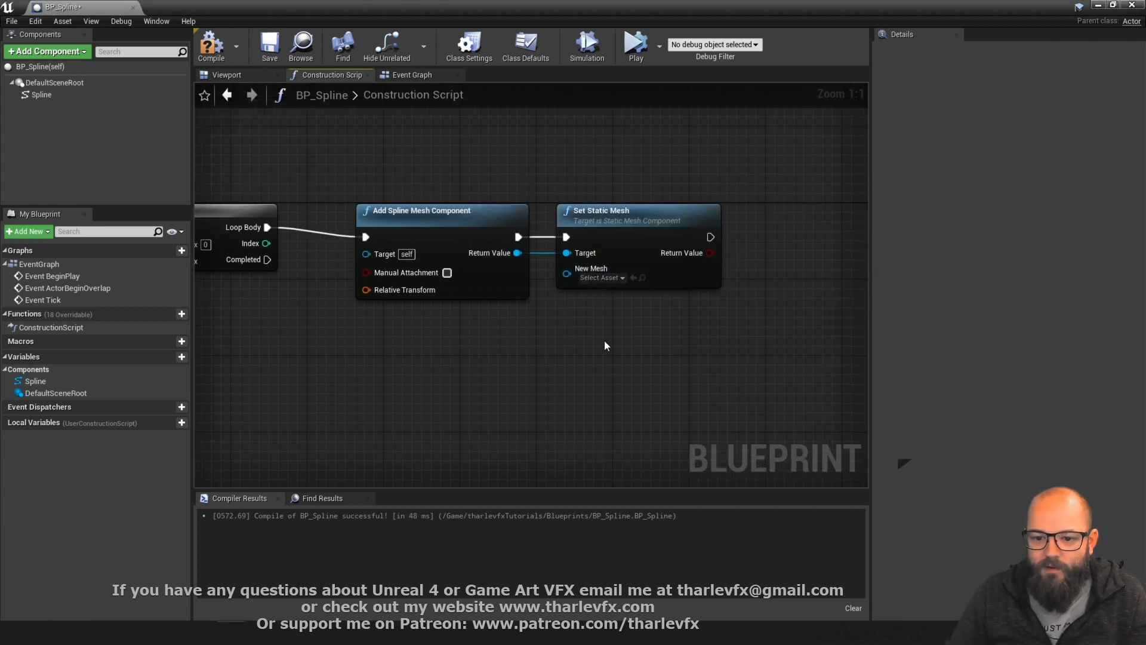
{"action": "right_click", "coordinate": [567, 273]}
{"action": "left_click", "coordinate": [594, 287]}
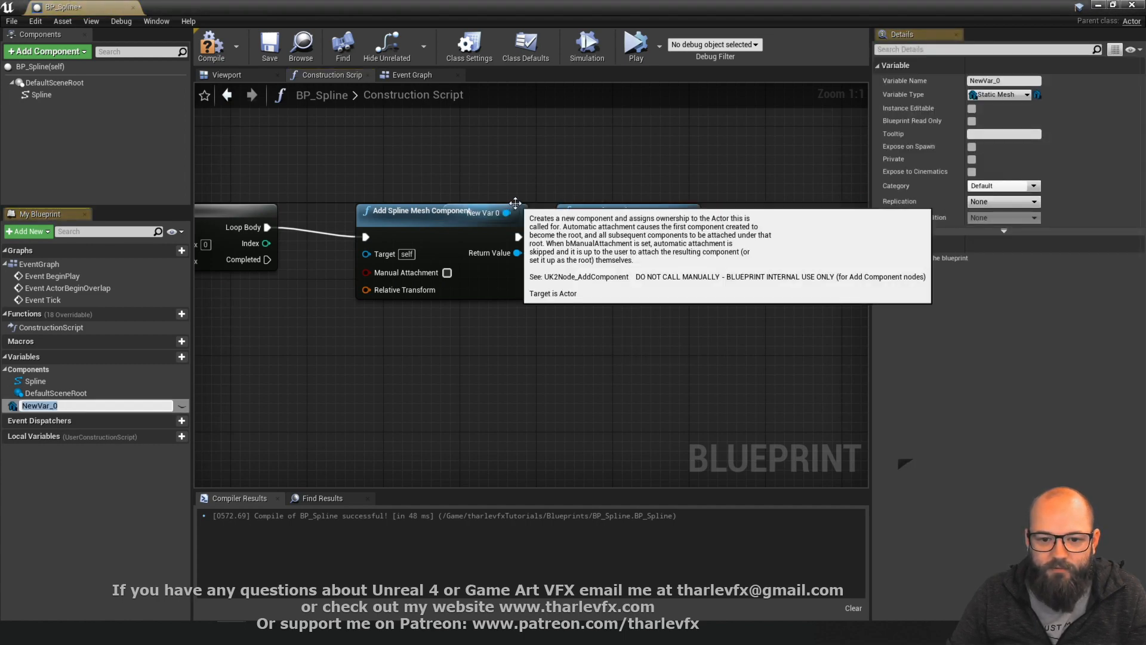
{"action": "left_click_drag", "start_coordinate": [509, 238], "coordinate": [627, 304]}
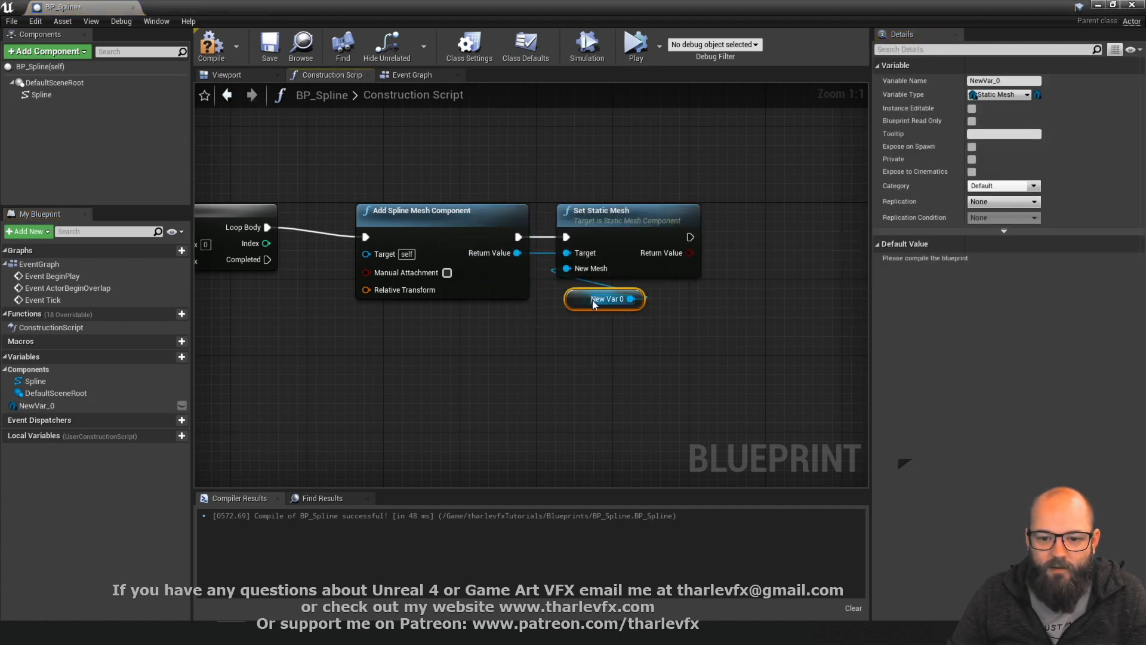
{"action": "left_click", "coordinate": [971, 109]}
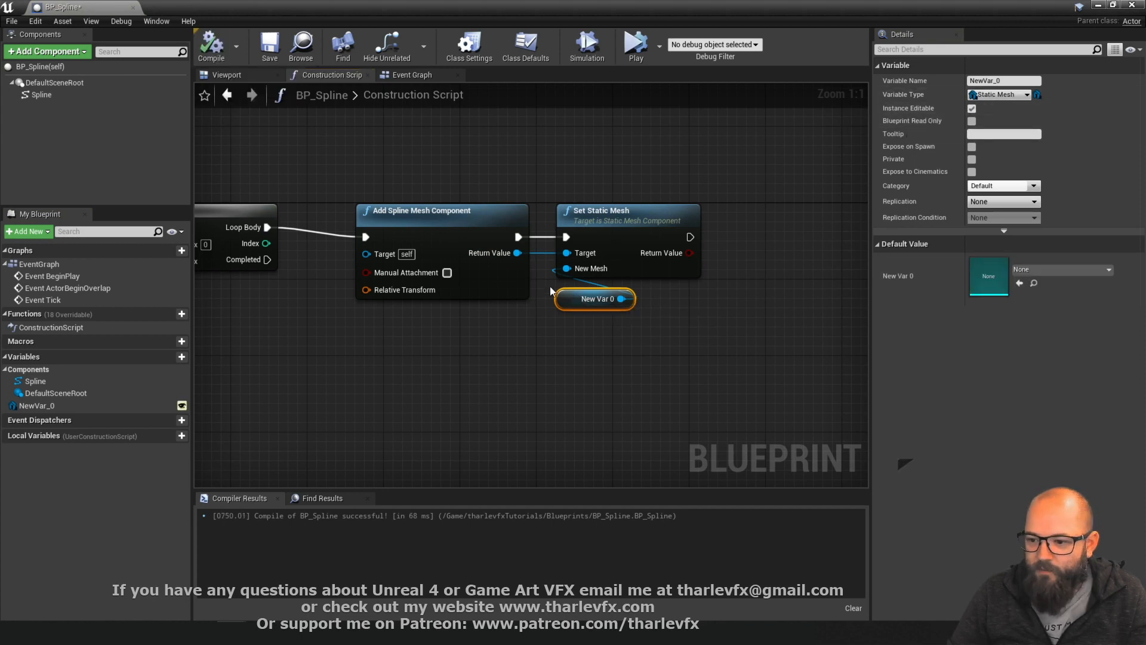
Assign SM_Chair as the new mesh variable's default value and compile the Blueprint
{"action": "left_click", "coordinate": [1051, 270]}
{"action": "type", "text": "chair"}
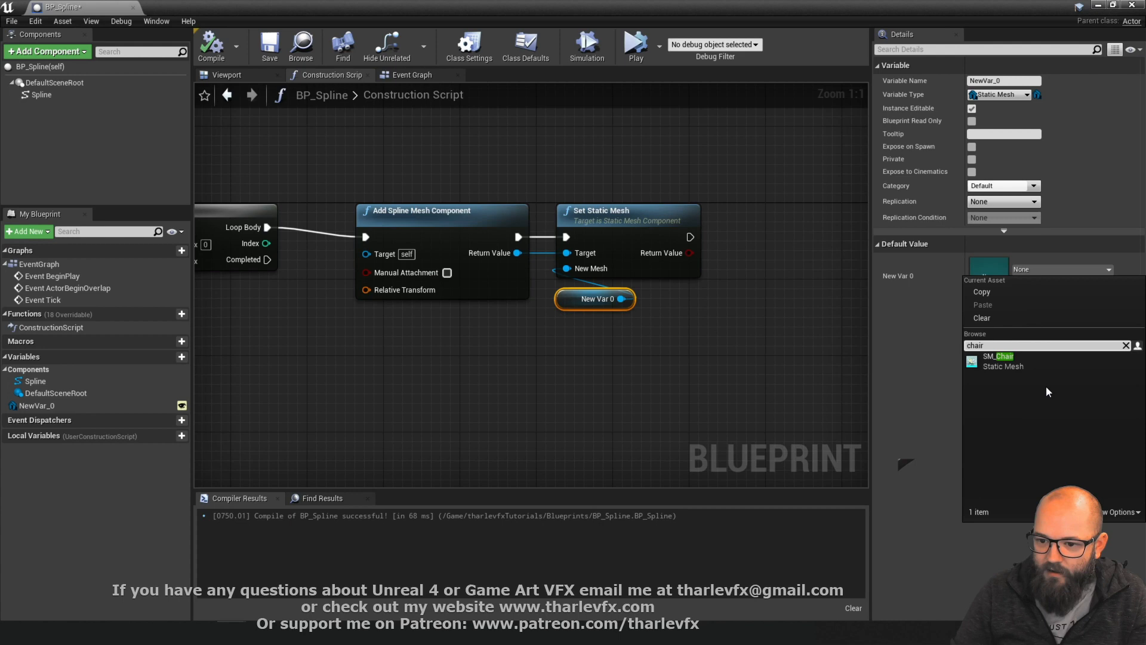
{"action": "left_click", "coordinate": [990, 361]}
{"action": "left_click", "coordinate": [341, 160]}
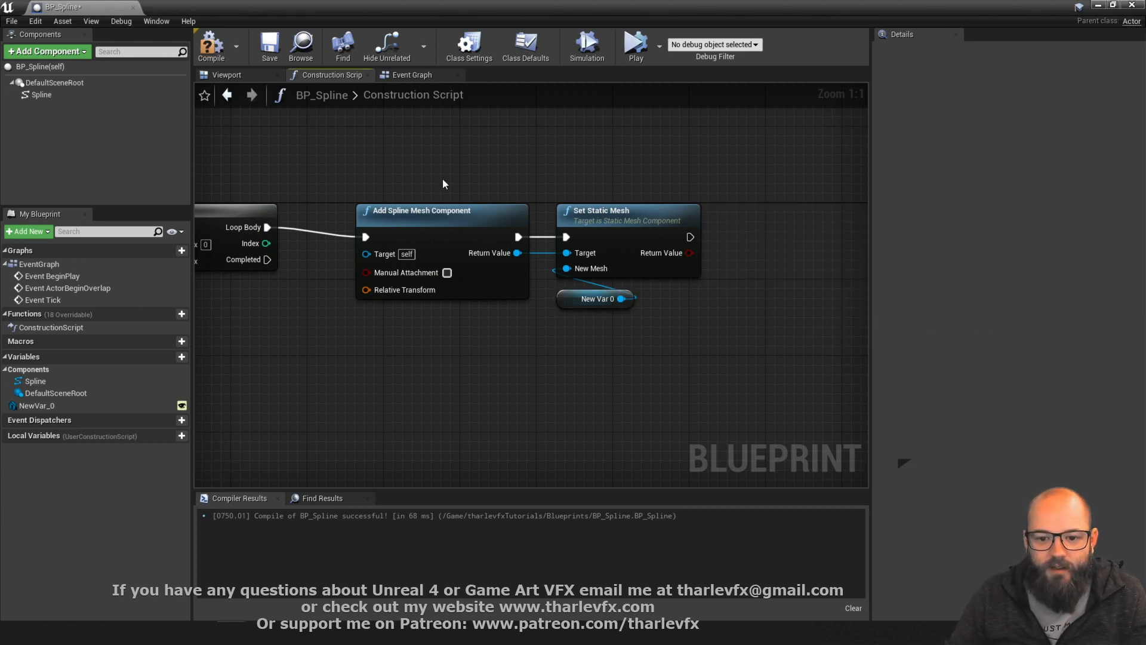
{"action": "left_click", "coordinate": [211, 45]}
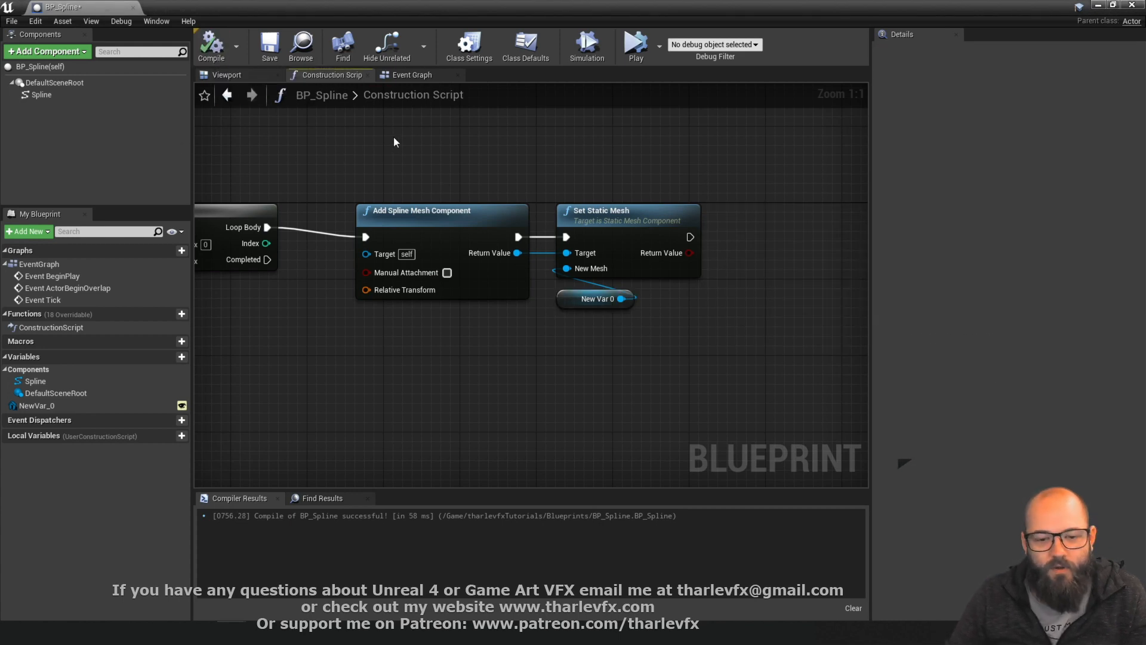
Rename the static mesh variable to SplineMesh and compile the Blueprint
{"action": "left_click", "coordinate": [597, 299]}
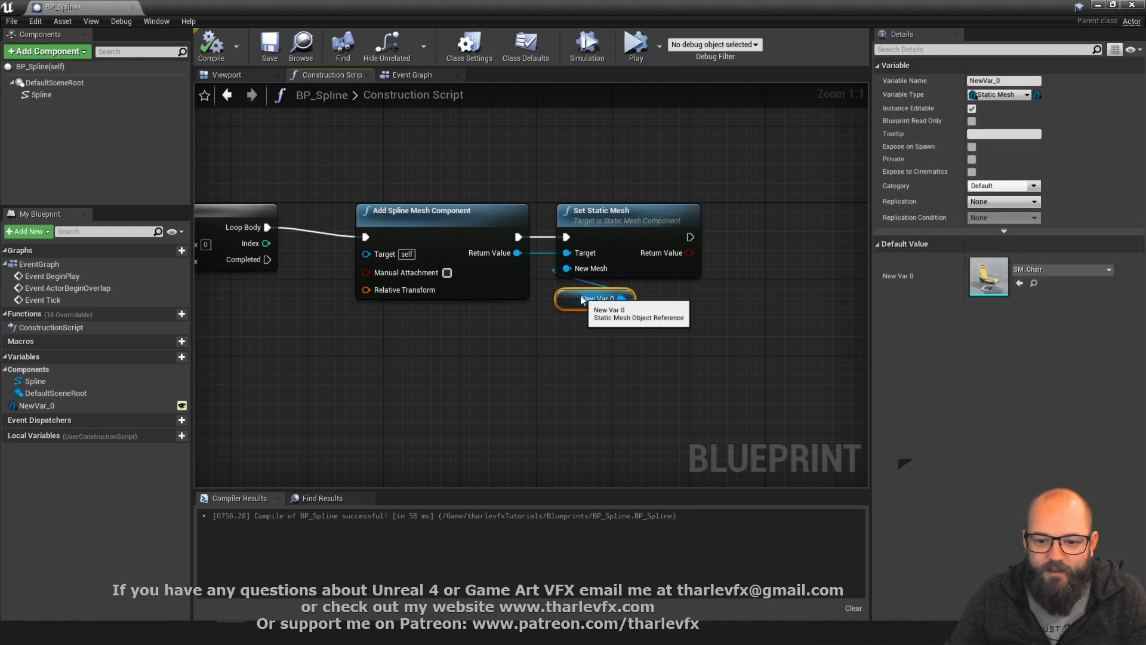
{"action": "left_click", "coordinate": [1002, 81]}
{"action": "type", "text": "SplineMesh"}
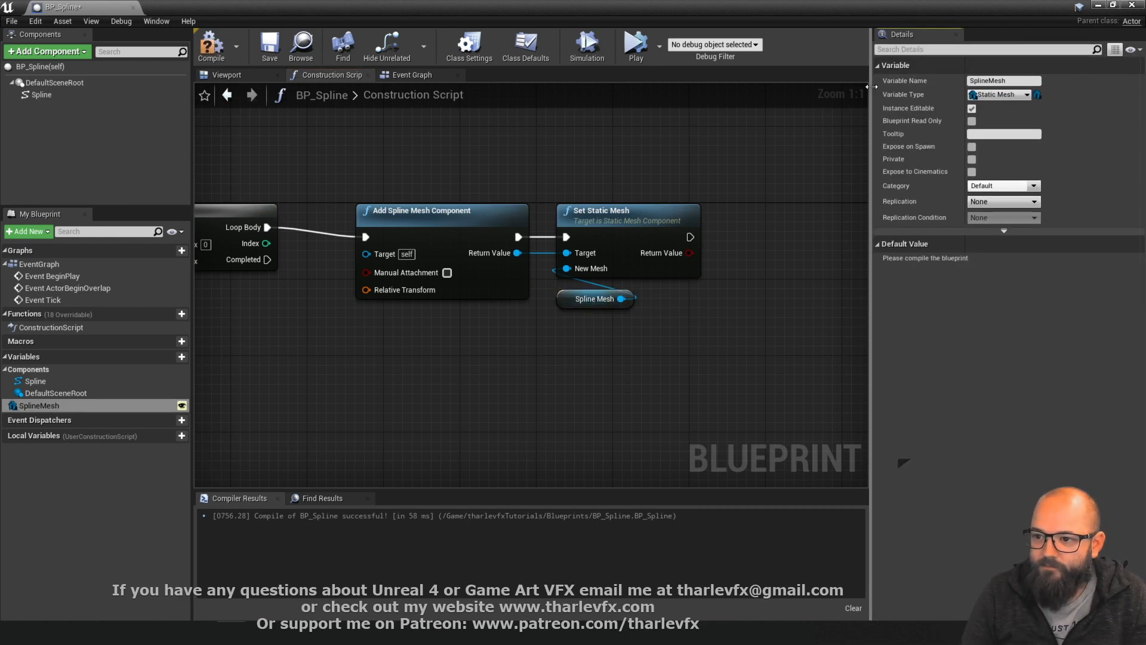
{"action": "key", "text": "Return"}
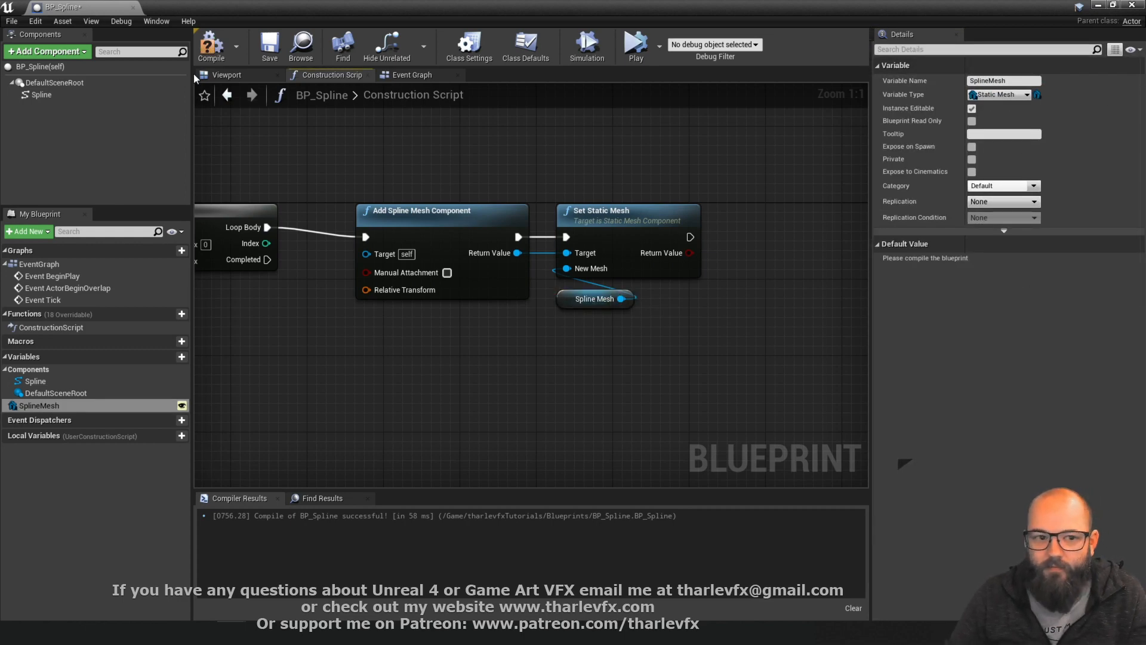
{"action": "left_click", "coordinate": [211, 47]}
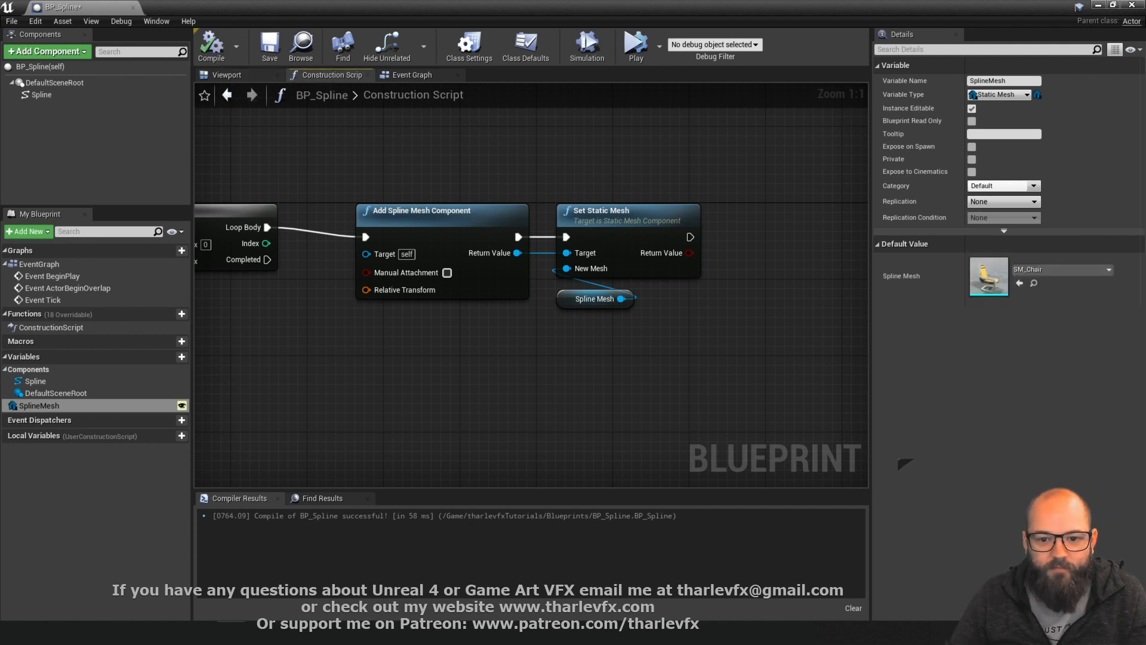
Review the node chain from segment count to Set Static Mesh and recompile the Blueprint
{"action": "right_click_drag", "start_coordinate": [341, 224], "coordinate": [367, 239]}
{"action": "scroll", "coordinate": [343, 175], "scroll_direction": "down", "scroll_amount": 1}
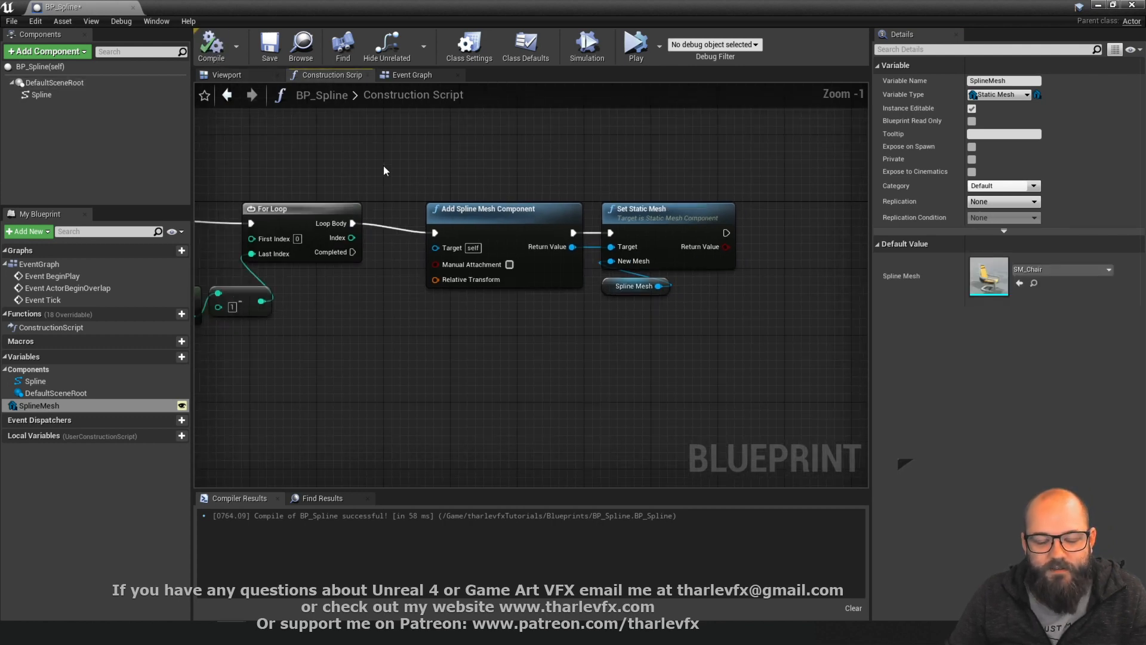
{"action": "right_click_drag", "start_coordinate": [318, 338], "coordinate": [434, 334]}
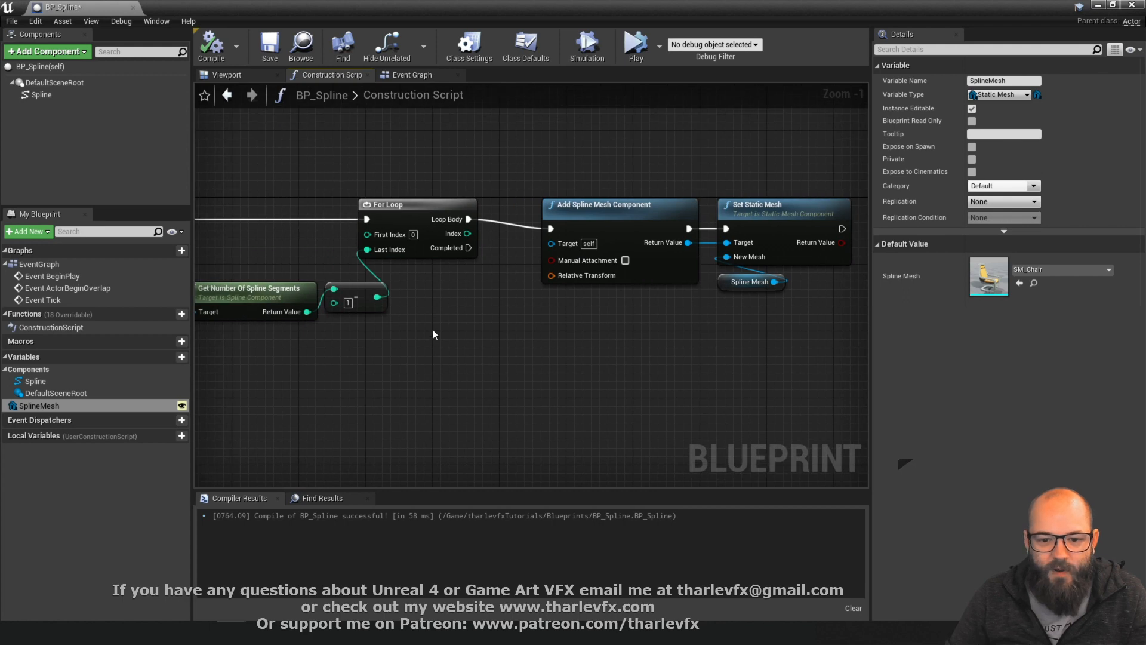
{"action": "left_click", "coordinate": [211, 45]}
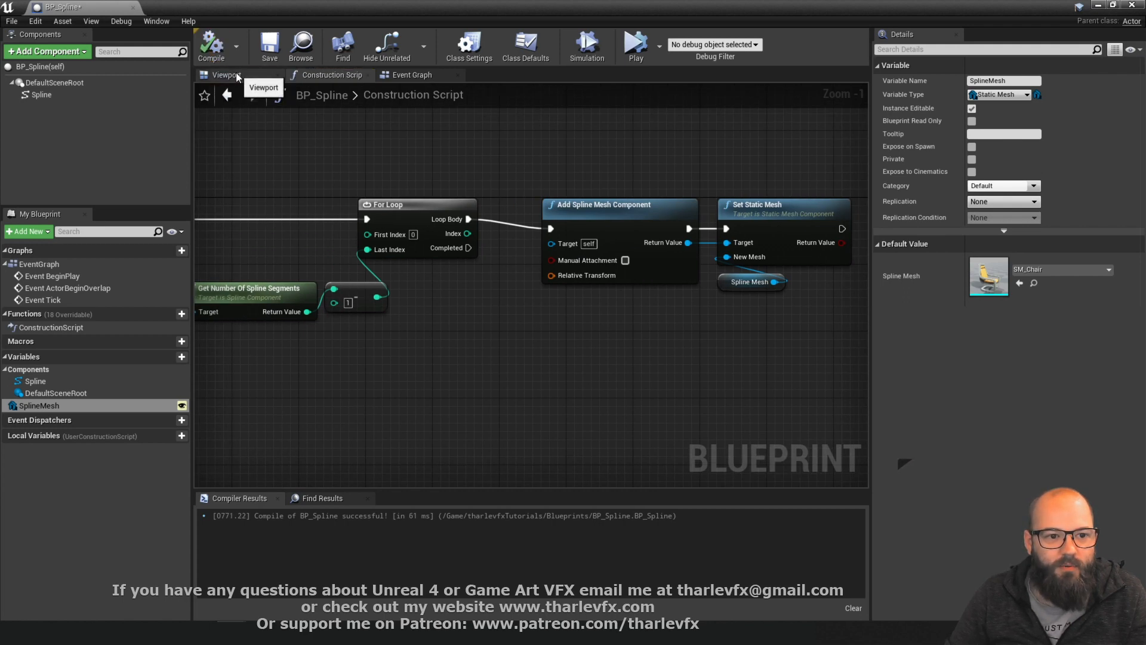
In the component preview, move the spline's end point along X to about 230
{"action": "left_click", "coordinate": [227, 74]}
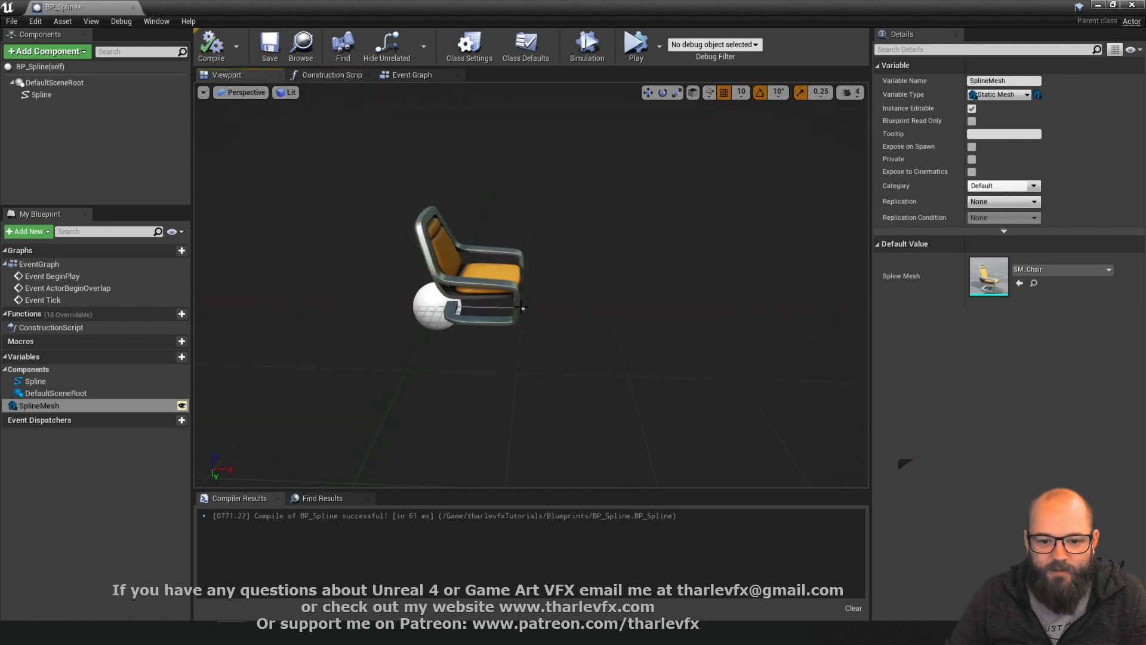
{"action": "left_click", "coordinate": [522, 308]}
{"action": "left_click", "coordinate": [524, 310]}
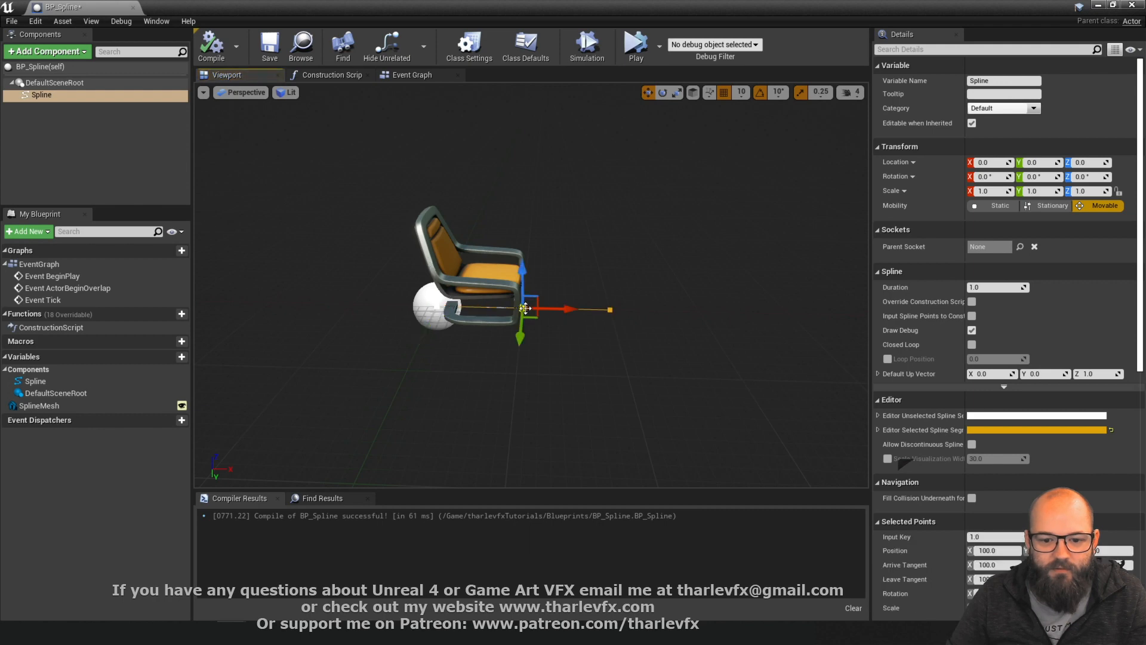
{"action": "left_click_drag", "start_coordinate": [558, 313], "coordinate": [672, 314]}
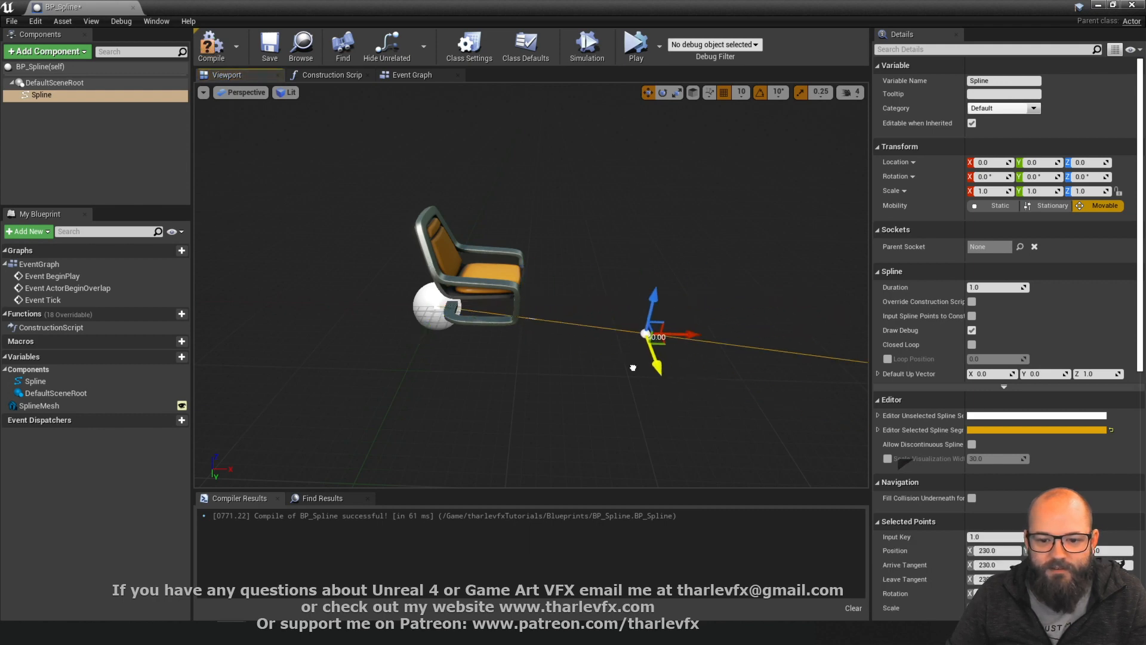
Add a Set Start and End node targeting the new spline mesh component and run it after Set Static Mesh
{"action": "left_click", "coordinate": [332, 75]}
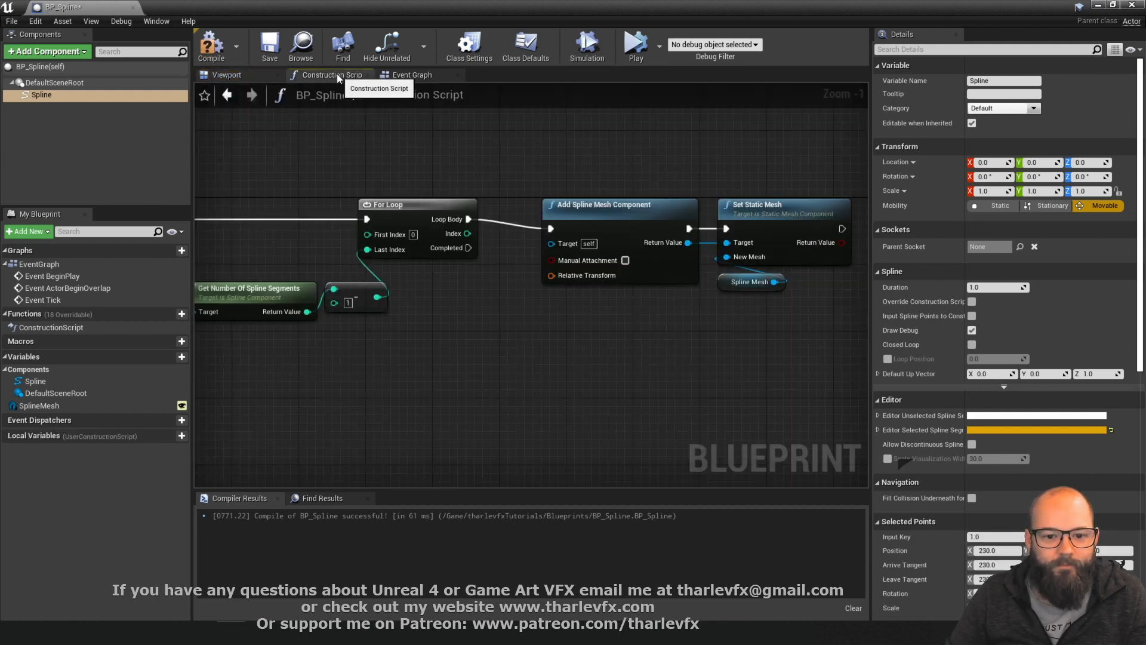
{"action": "right_click_drag", "start_coordinate": [671, 341], "coordinate": [334, 316]}
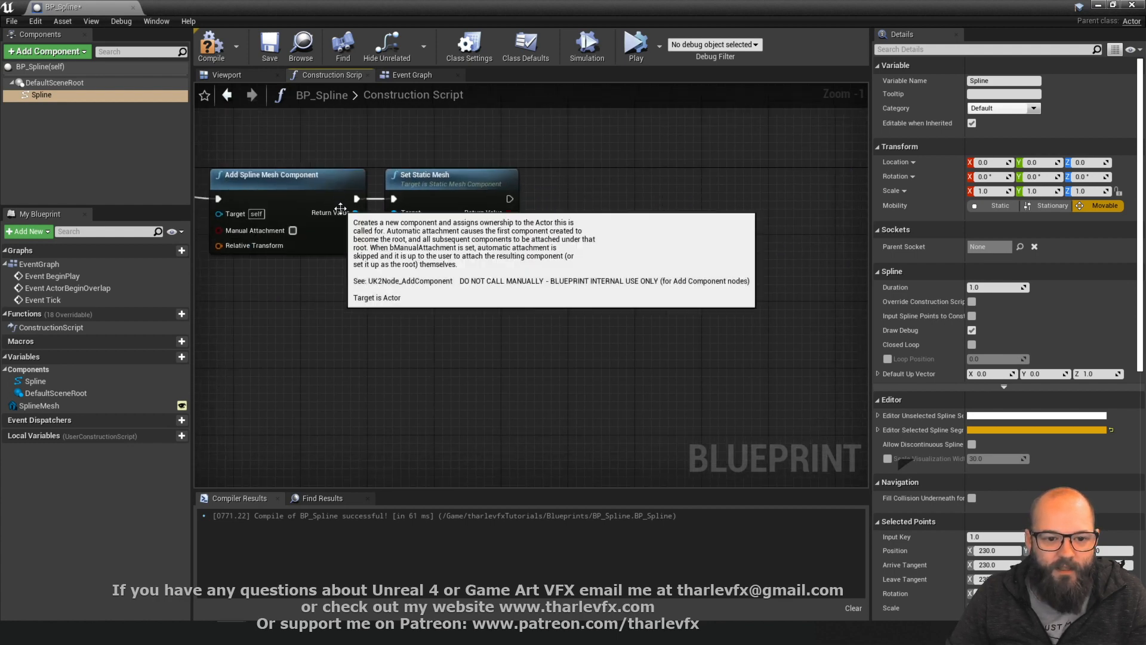
{"action": "left_click_drag", "start_coordinate": [355, 213], "coordinate": [417, 362]}
{"action": "type", "text": "set start"}
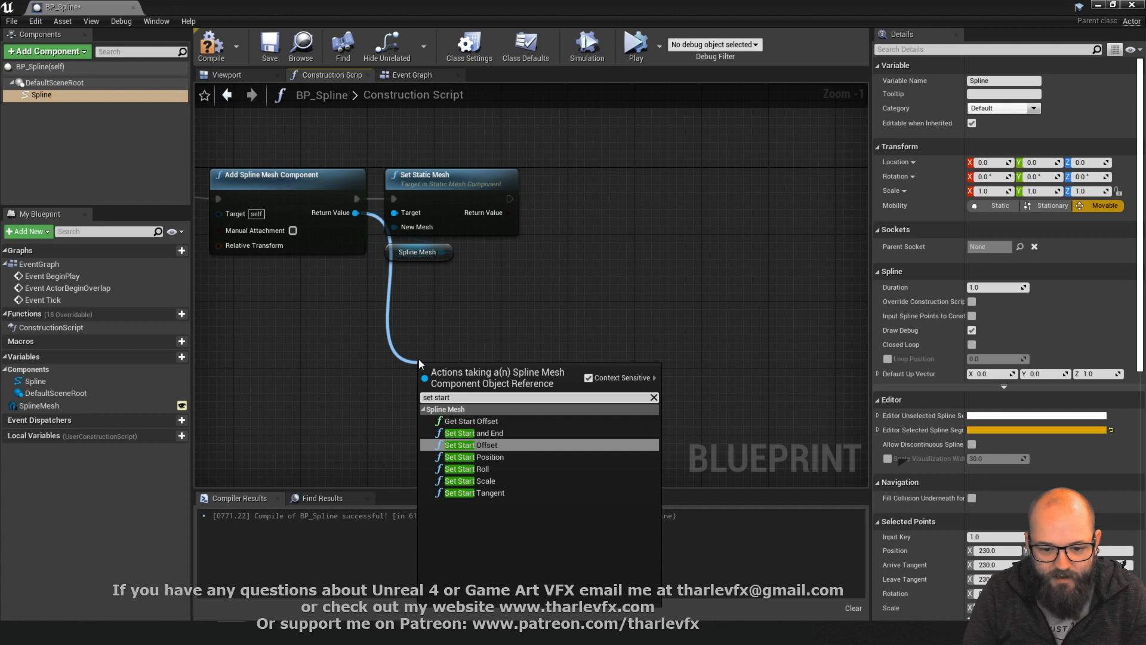
{"action": "left_click", "coordinate": [473, 433]}
{"action": "left_click_drag", "start_coordinate": [431, 317], "coordinate": [617, 198]}
{"action": "left_click_drag", "start_coordinate": [508, 199], "coordinate": [577, 200]}
{"action": "right_click_drag", "start_coordinate": [635, 207], "coordinate": [756, 189]}
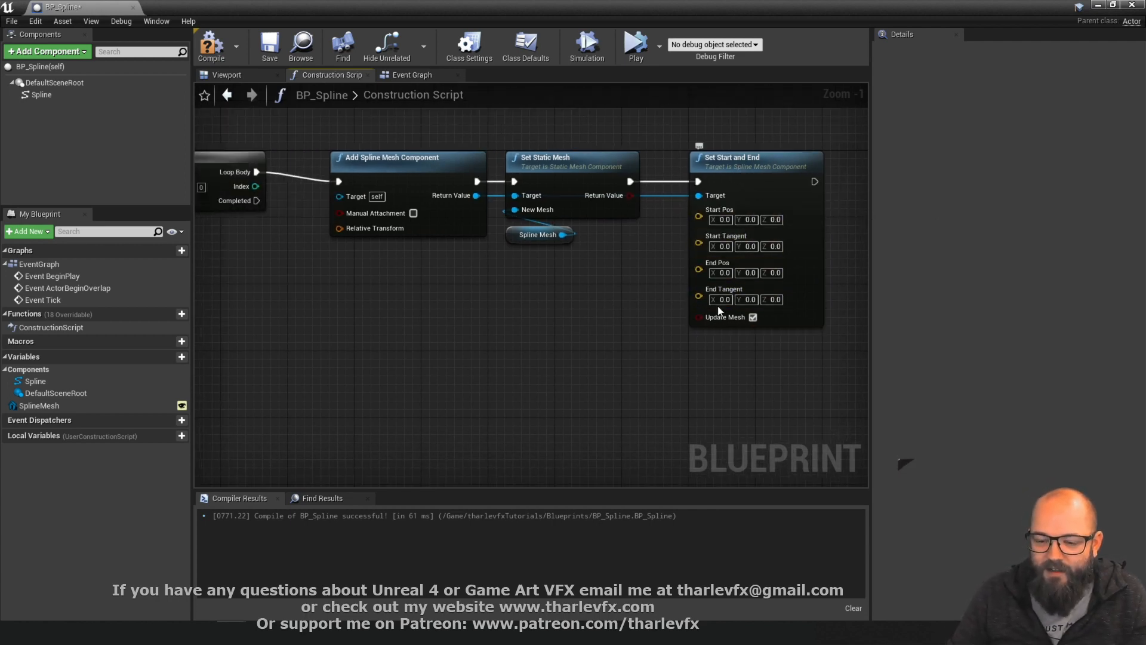
Place a Spline component reference in the Construction Script graph, below and beyond the For Loop node
{"action": "right_click_drag", "start_coordinate": [482, 350], "coordinate": [590, 323]}
{"action": "scroll", "coordinate": [531, 284], "scroll_direction": "down", "scroll_amount": 2}
{"action": "right_click_drag", "start_coordinate": [397, 319], "coordinate": [458, 317]}
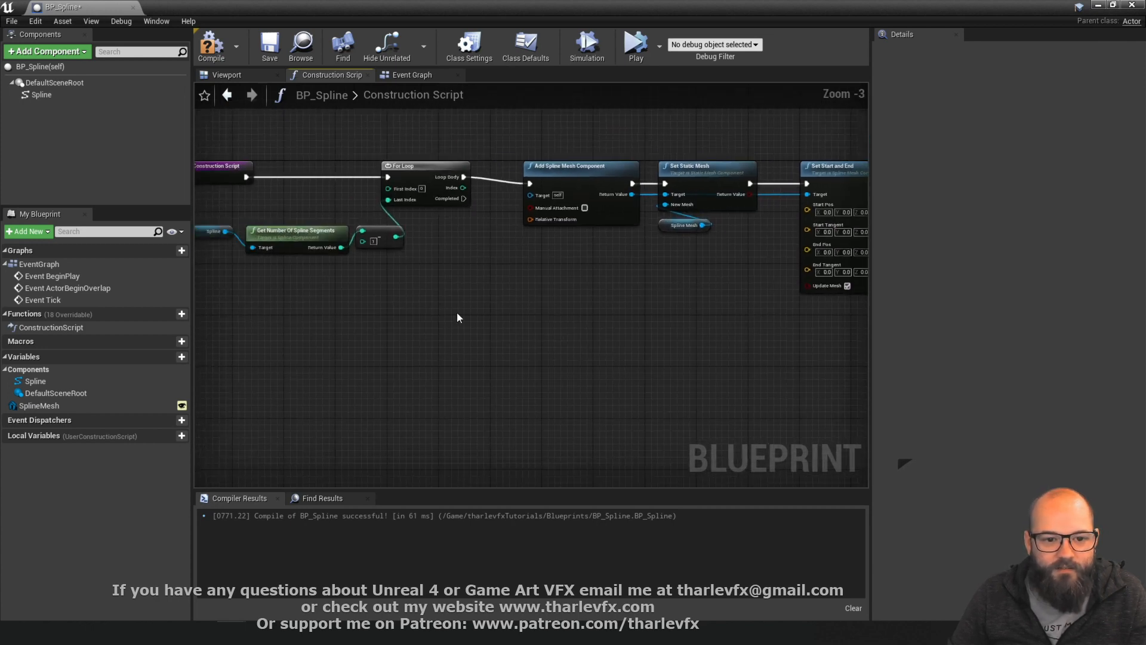
{"action": "right_click_drag", "start_coordinate": [294, 229], "coordinate": [333, 244]}
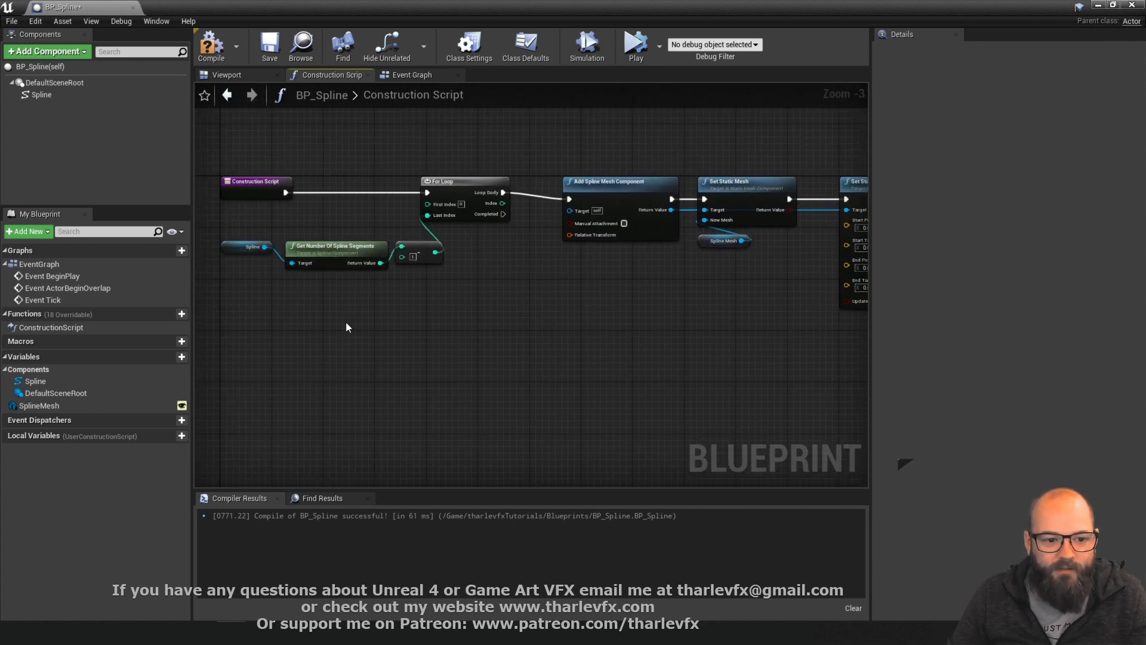
{"action": "left_click", "coordinate": [66, 95]}
{"action": "left_click_drag", "start_coordinate": [583, 306], "coordinate": [525, 280]}
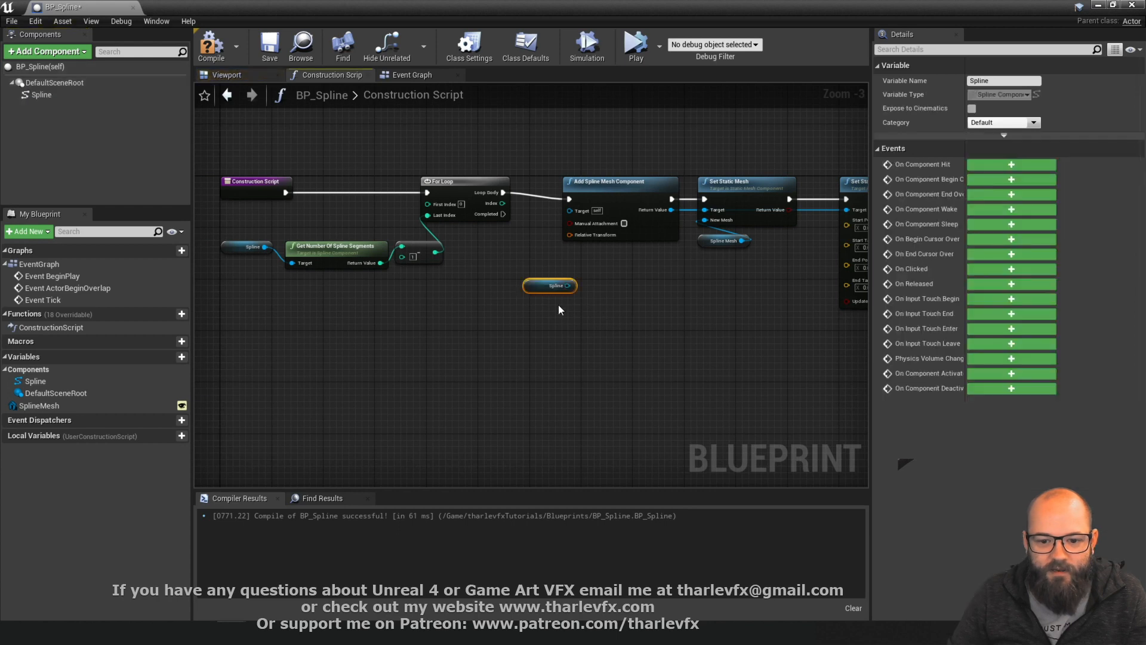
Add a Get Location and Tangent at Spline Point node from the new Spline reference and tidy the pair below the main chain
{"action": "left_click_drag", "start_coordinate": [477, 312], "coordinate": [528, 318]}
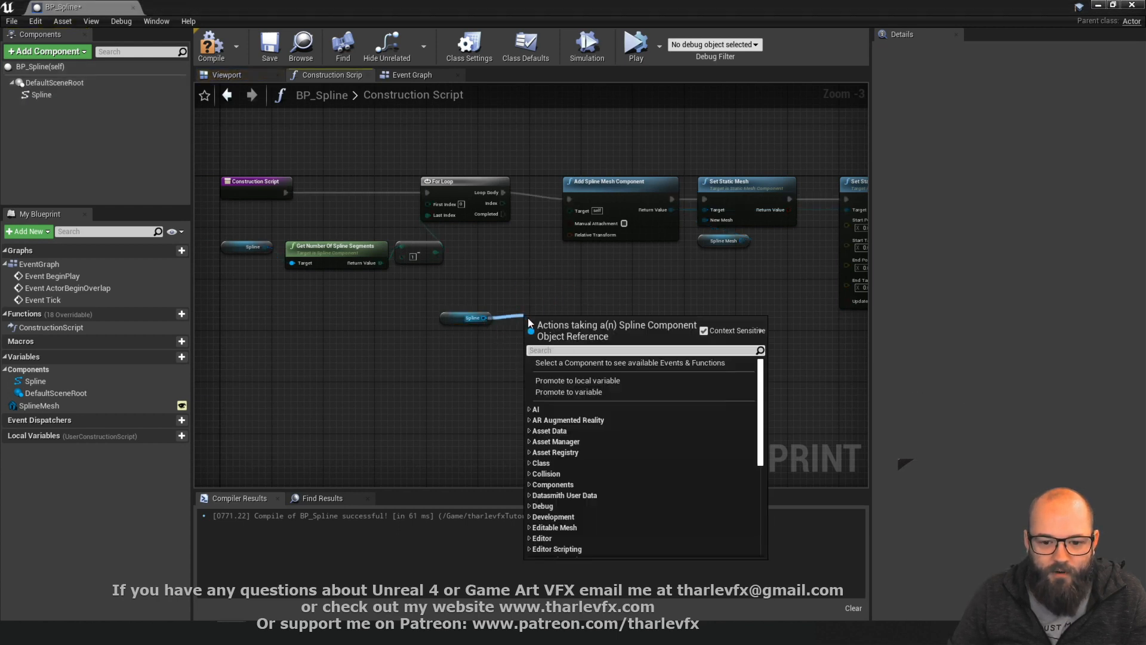
{"action": "type", "text": "get"}
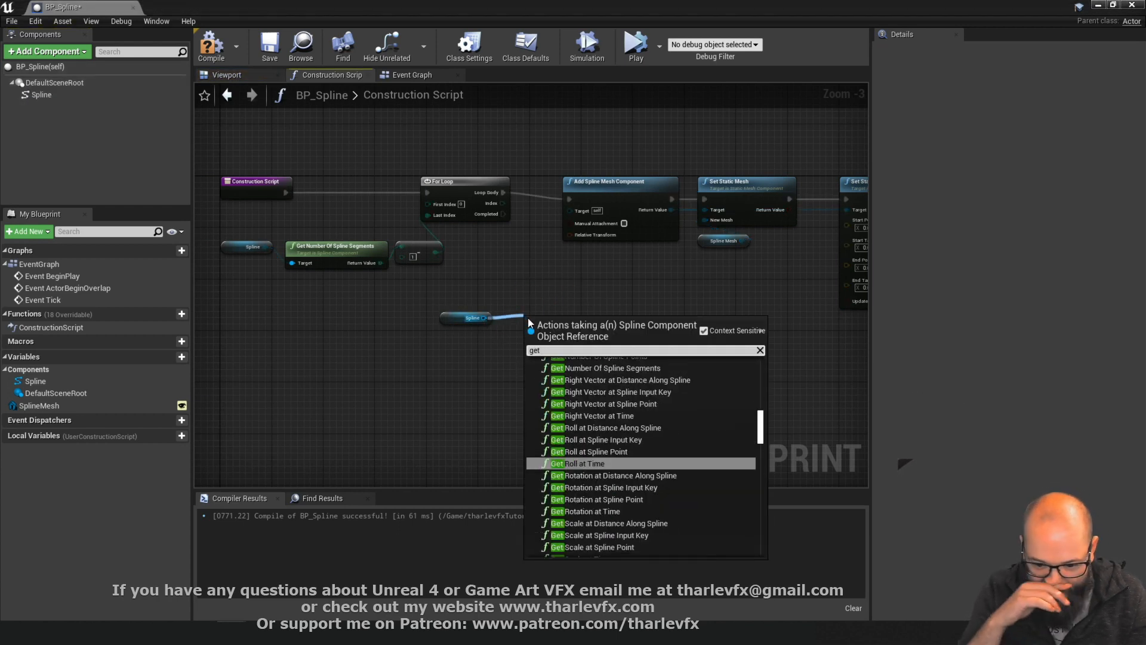
{"action": "type", "text": " position"}
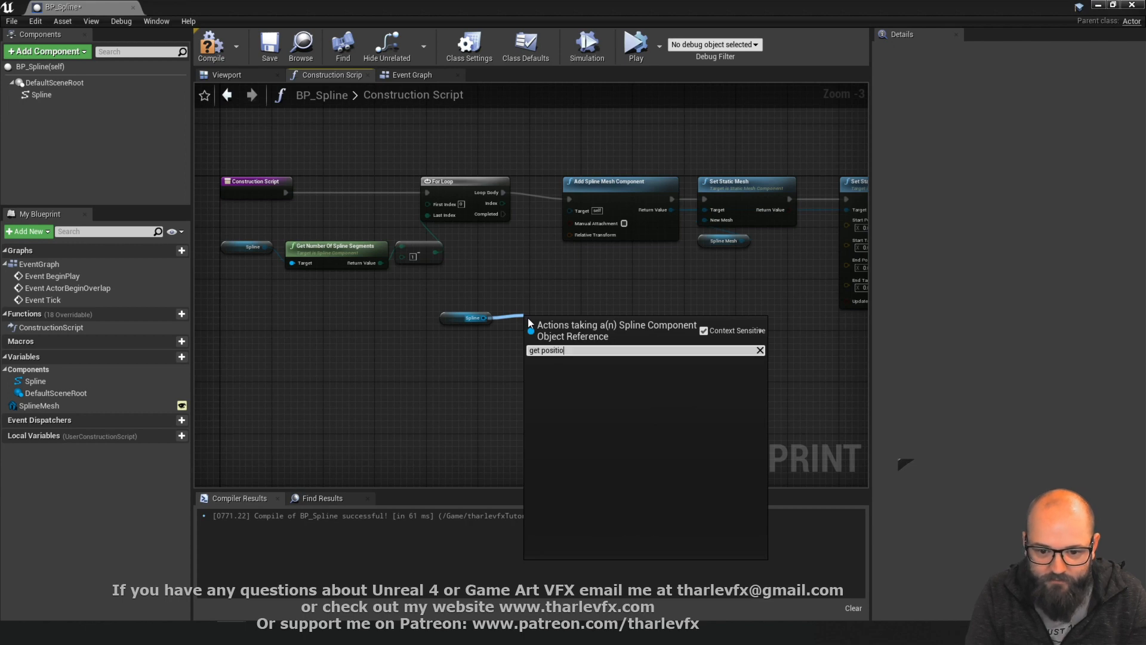
{"action": "key", "text": "BackSpace"}
{"action": "key", "text": "BackSpace"}
{"action": "key", "text": "BackSpace"}
{"action": "key", "text": "BackSpace"}
{"action": "key", "text": "BackSpace"}
{"action": "key", "text": "BackSpace"}
{"action": "key", "text": "BackSpace"}
{"action": "type", "text": "loc"}
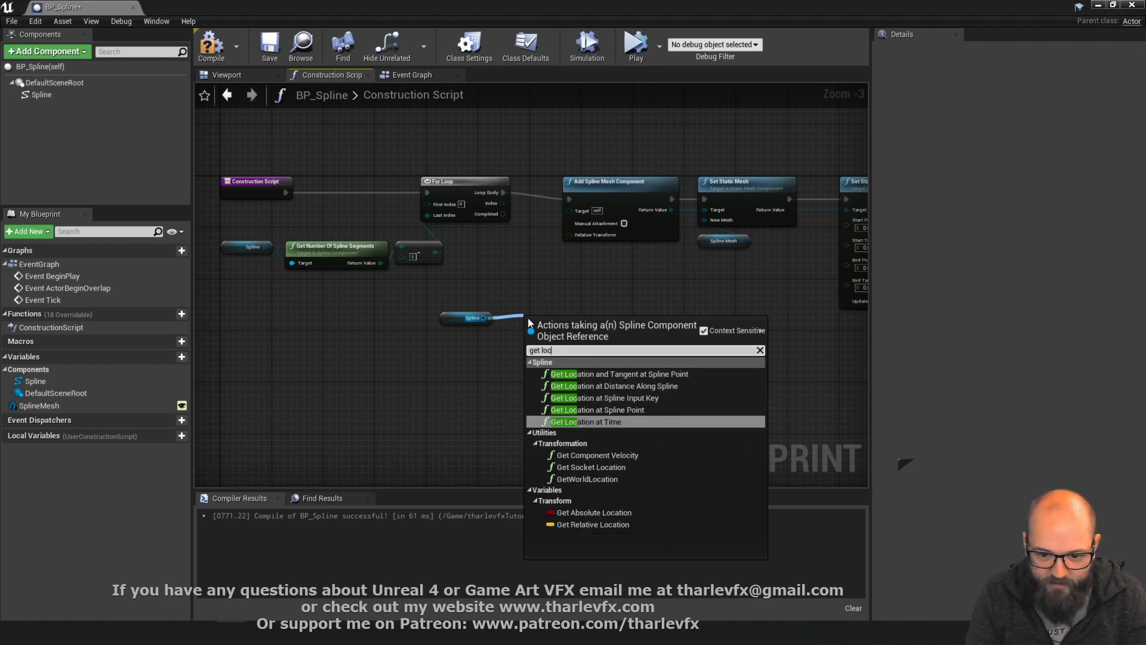
{"action": "left_click", "coordinate": [642, 373]}
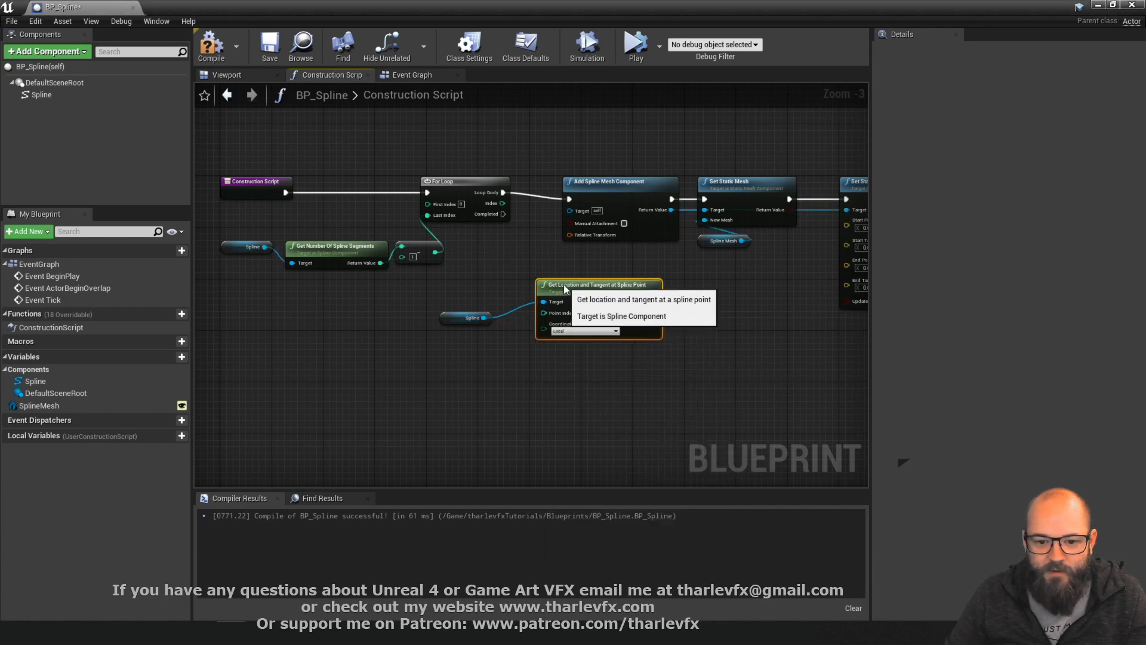
{"action": "left_click_drag", "start_coordinate": [559, 285], "coordinate": [553, 285]}
{"action": "left_click", "coordinate": [463, 325]}
{"action": "left_click_drag", "start_coordinate": [462, 316], "coordinate": [481, 305]}
{"action": "left_click", "coordinate": [571, 378]}
{"action": "right_click_drag", "start_coordinate": [571, 378], "coordinate": [515, 359]}
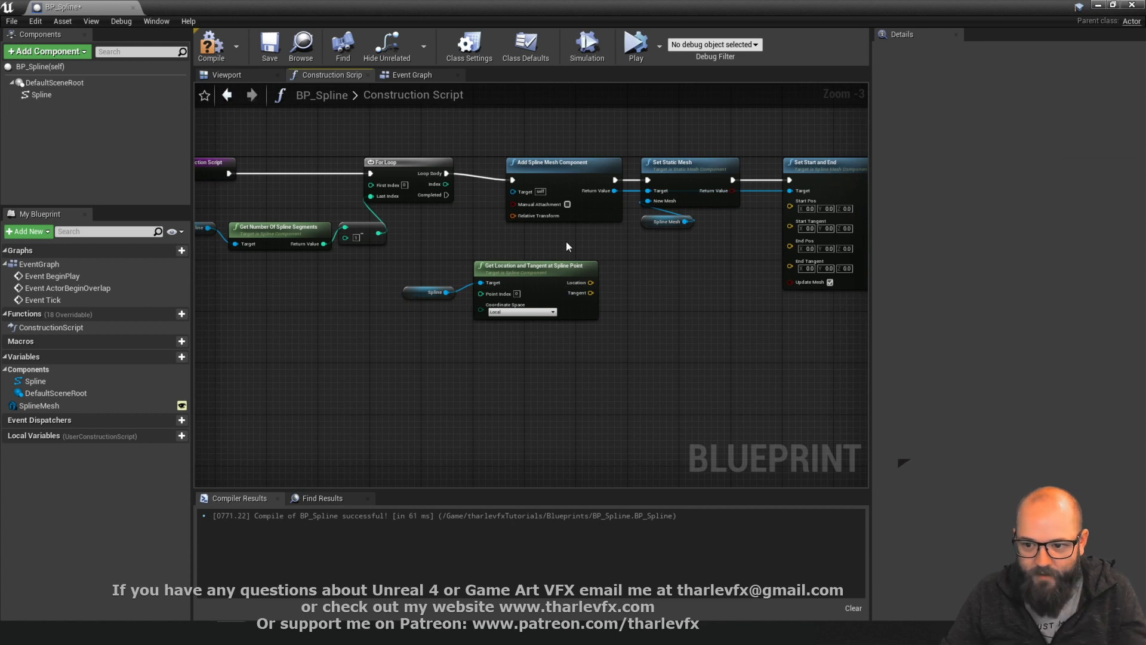
{"action": "right_click_drag", "start_coordinate": [566, 241], "coordinate": [523, 251]}
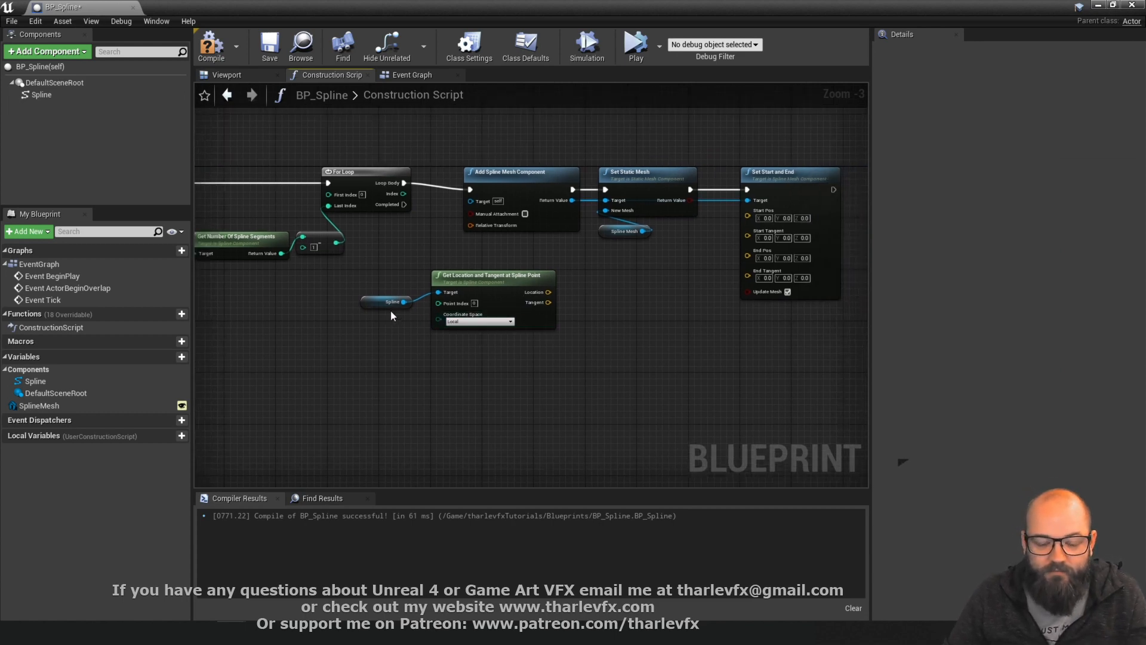
Feed the For Loop's Index into the Point Index of Get Location and Tangent at Spline Point and align the Spline reference with the node
{"action": "scroll", "coordinate": [390, 315], "scroll_direction": "up", "scroll_amount": 4}
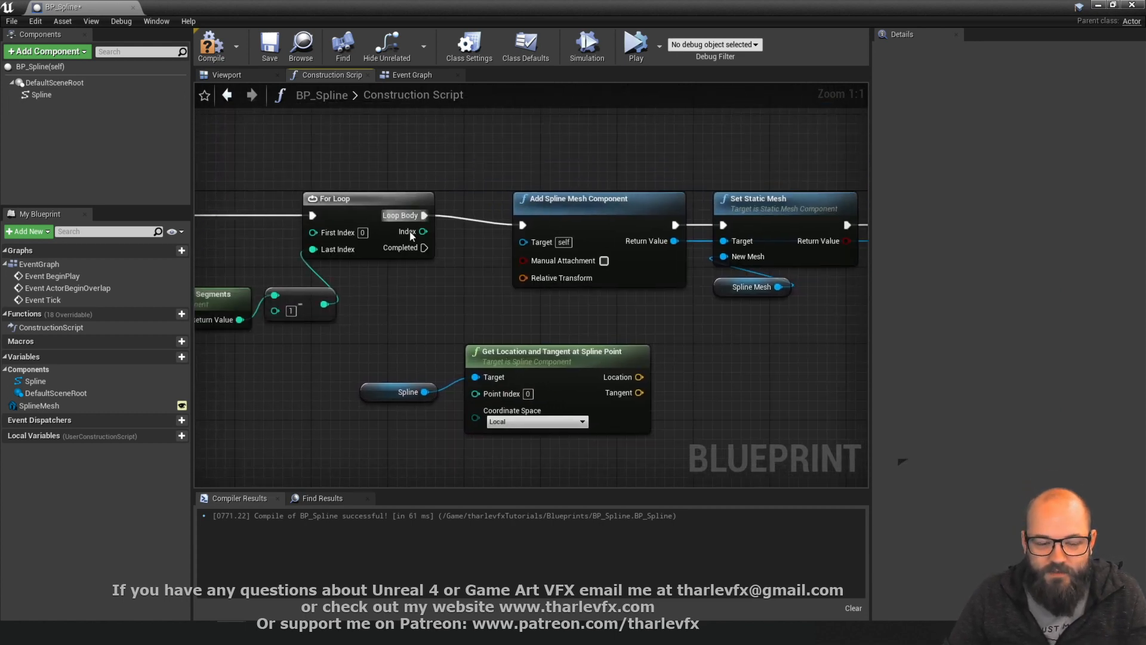
{"action": "left_click", "coordinate": [220, 76]}
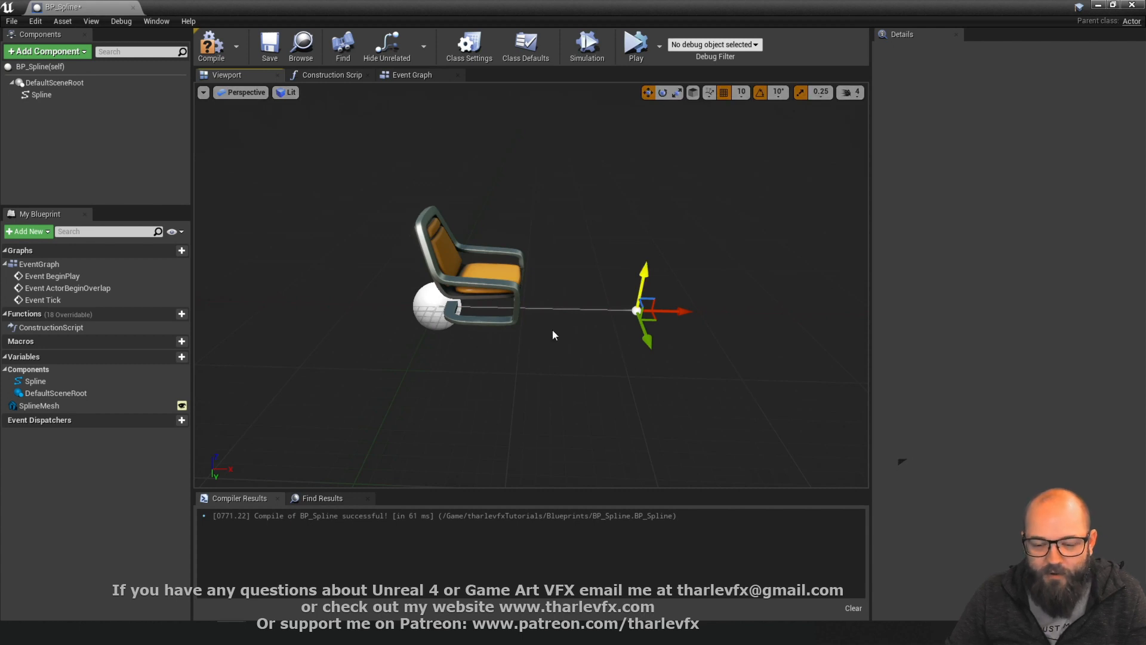
{"action": "left_click", "coordinate": [332, 75]}
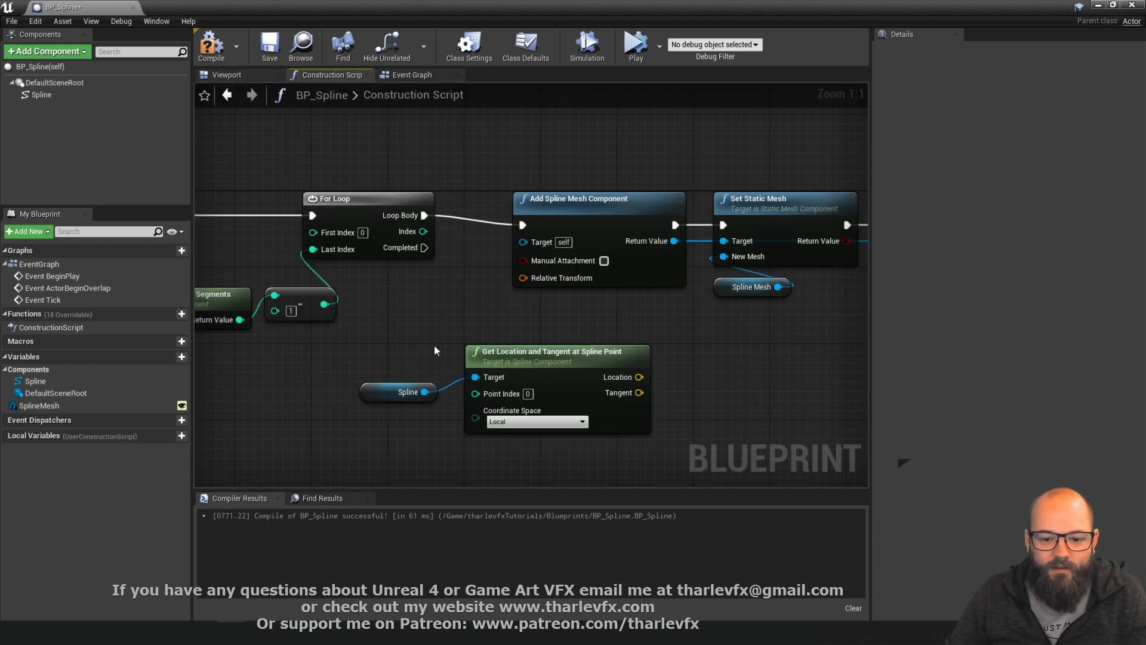
{"action": "right_click_drag", "start_coordinate": [434, 345], "coordinate": [395, 272]}
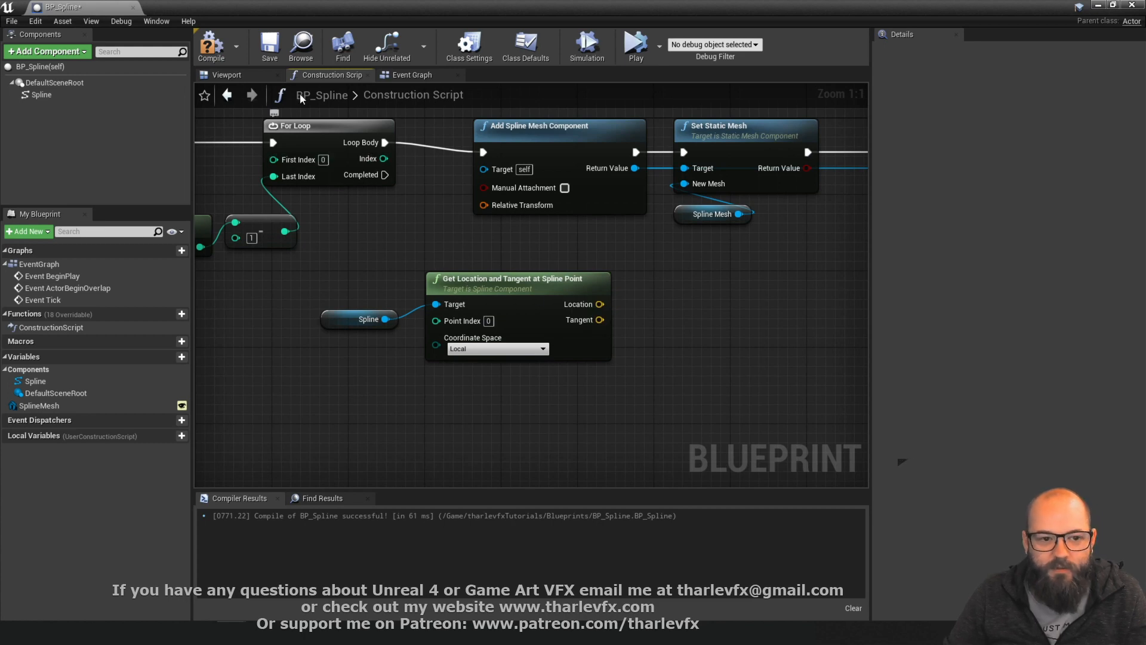
{"action": "left_click_drag", "start_coordinate": [384, 158], "coordinate": [441, 320]}
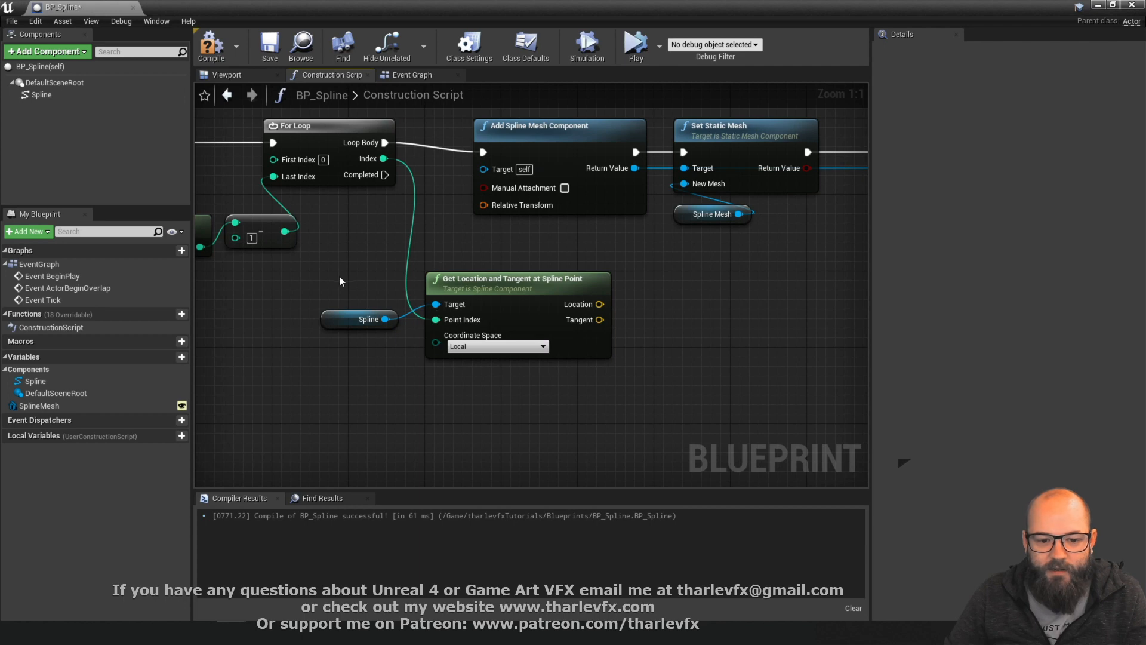
{"action": "left_click_drag", "start_coordinate": [356, 324], "coordinate": [357, 314]}
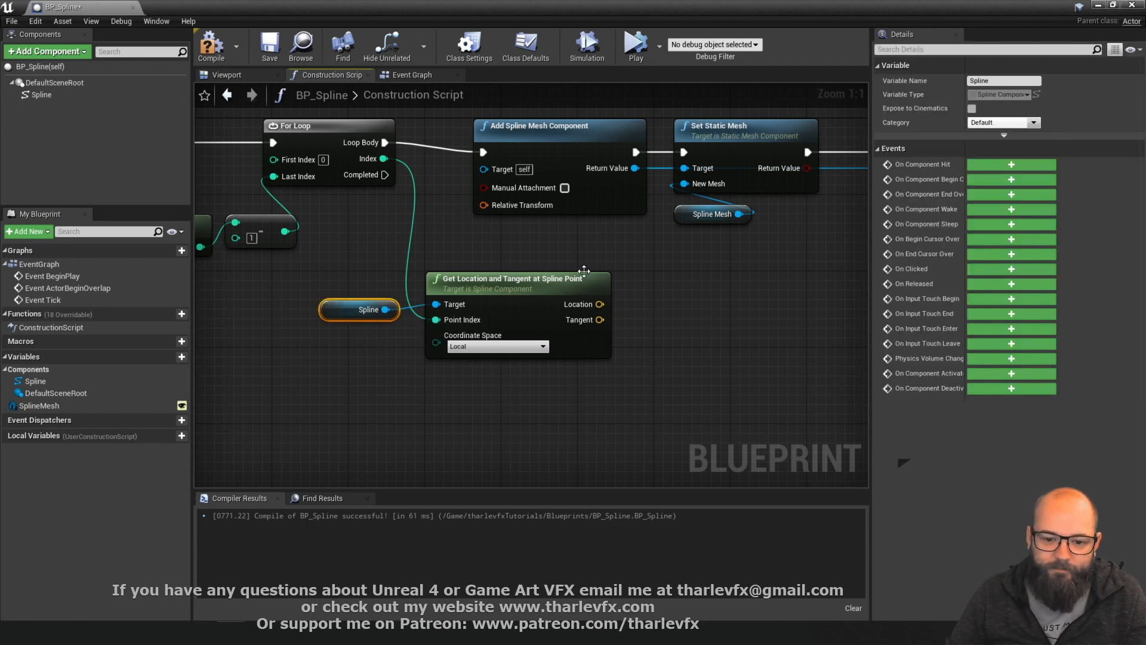
{"action": "right_click_drag", "start_coordinate": [532, 265], "coordinate": [500, 243]}
{"action": "left_click", "coordinate": [500, 243]}
Connect the spline point's Location to Start Pos and its Tangent to Start Tangent on Set Start and End
{"action": "right_click_drag", "start_coordinate": [719, 308], "coordinate": [611, 337]}
{"action": "left_click_drag", "start_coordinate": [459, 311], "coordinate": [754, 190]}
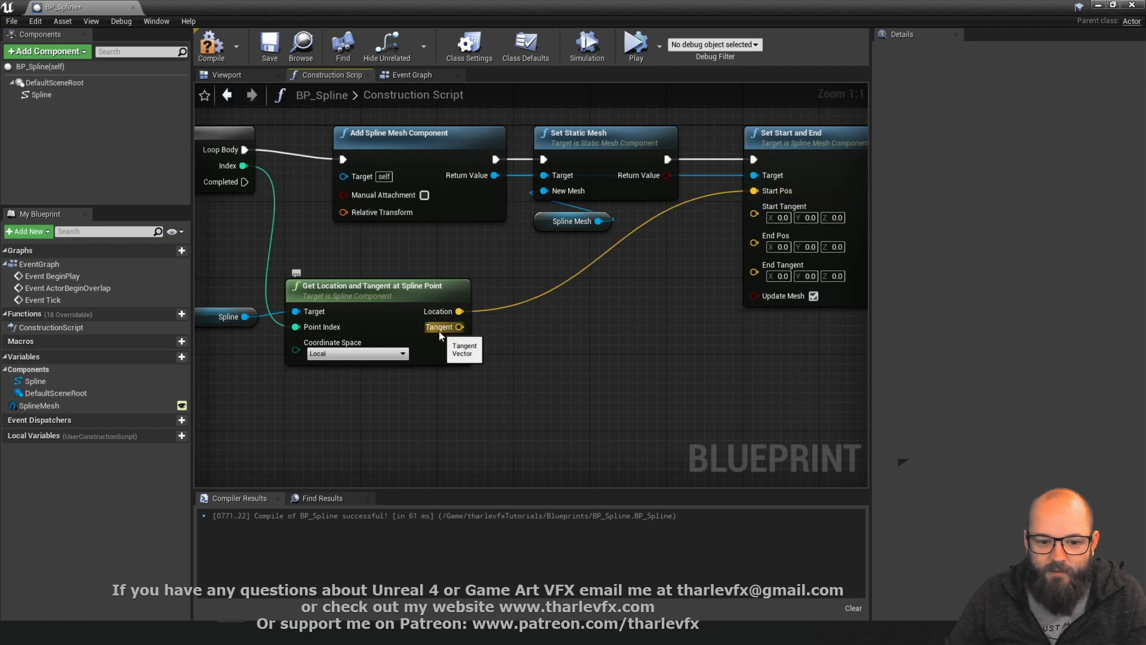
{"action": "left_click_drag", "start_coordinate": [439, 330], "coordinate": [775, 213]}
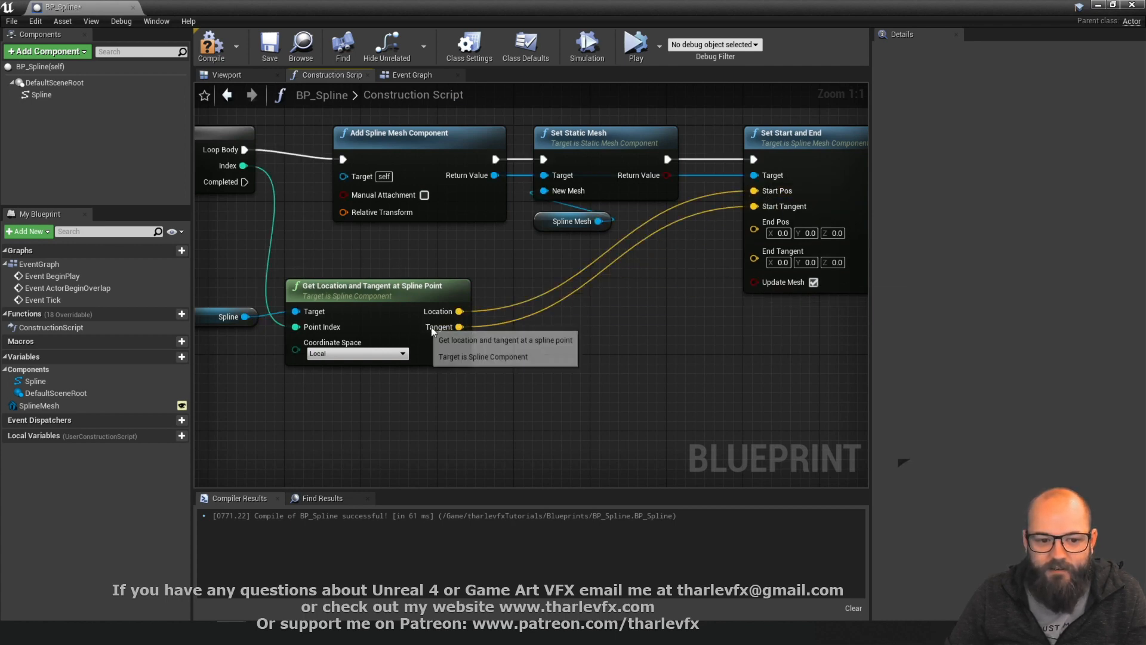
Examine the spline's start and end points in the component preview
{"action": "right_click_drag", "start_coordinate": [490, 367], "coordinate": [509, 327]}
{"action": "right_click_drag", "start_coordinate": [257, 355], "coordinate": [439, 284]}
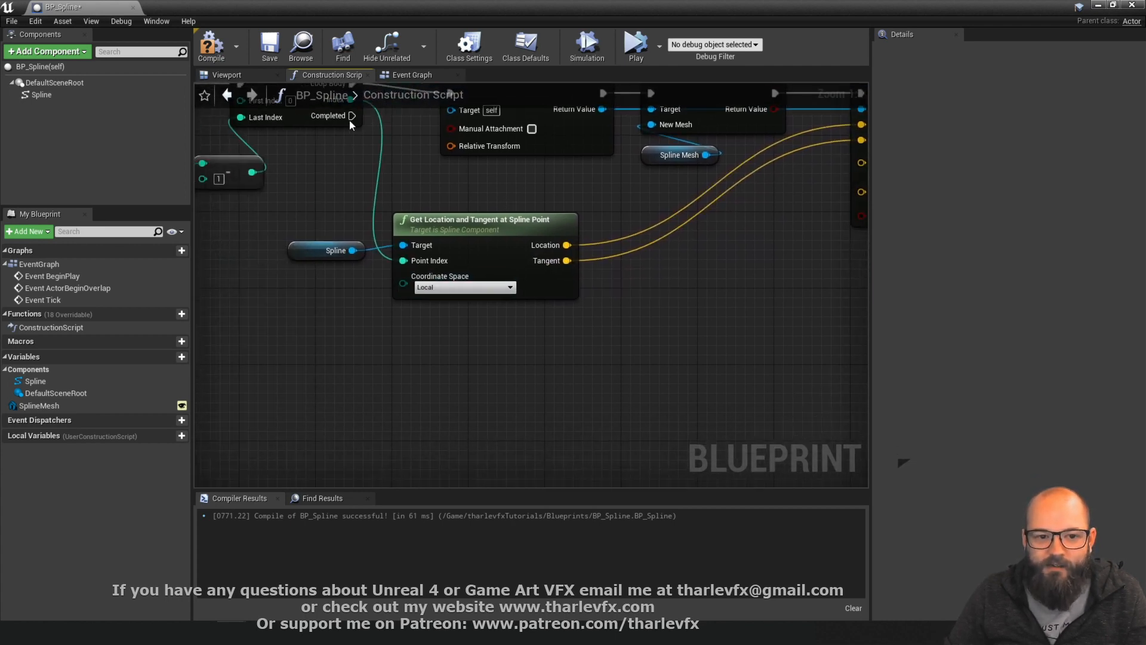
{"action": "left_click", "coordinate": [412, 74]}
{"action": "left_click", "coordinate": [316, 76]}
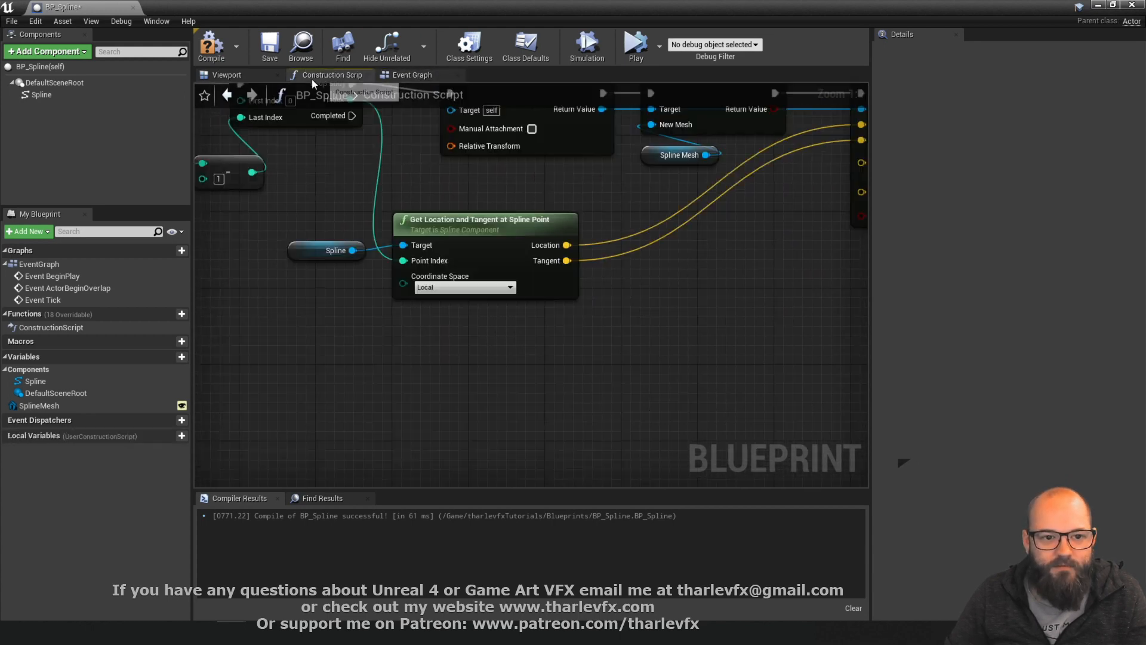
{"action": "left_click", "coordinate": [229, 77]}
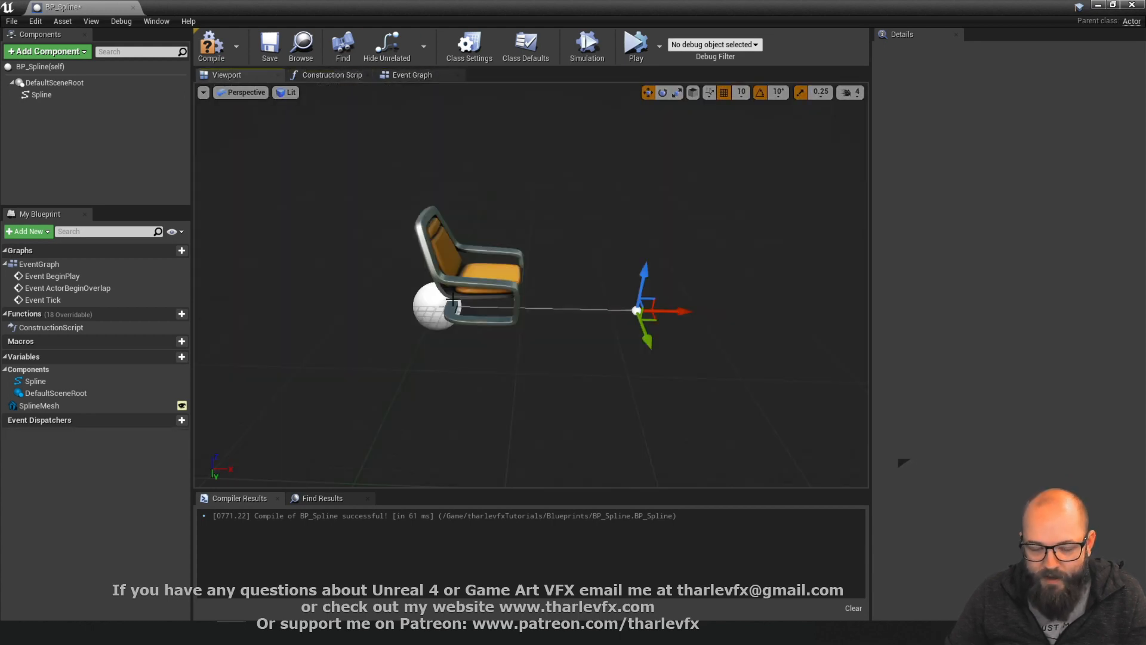
{"action": "left_click", "coordinate": [440, 308]}
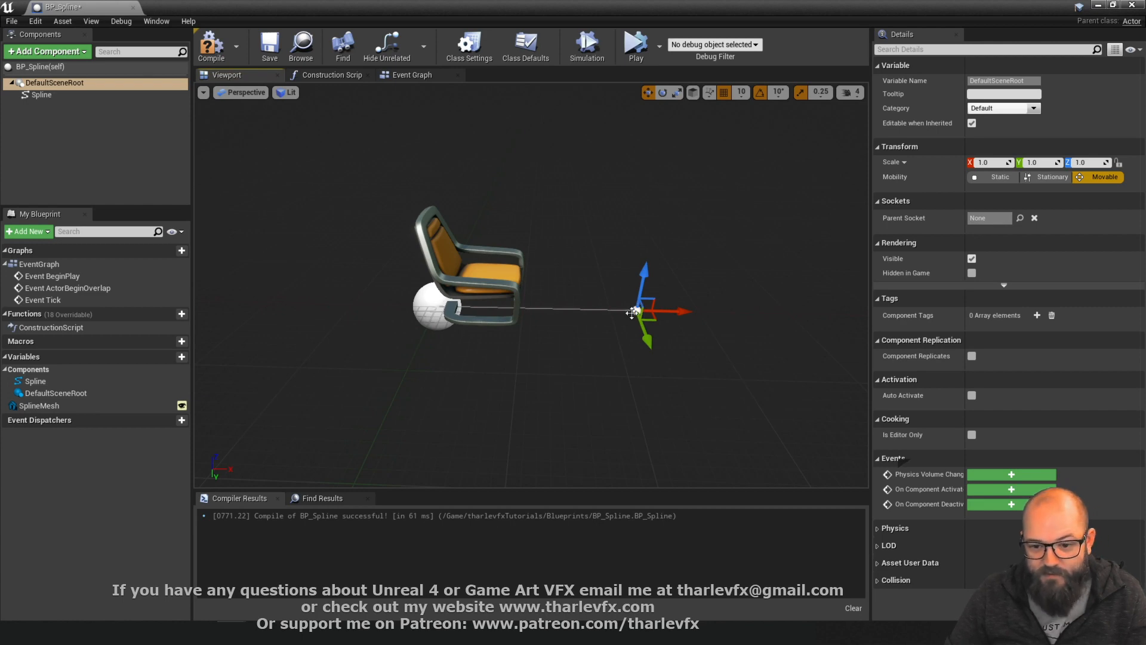
Add an integer + integer node that adds 1 to the For Loop's Index, placed below the Spline reference
{"action": "left_click", "coordinate": [332, 74]}
{"action": "right_click_drag", "start_coordinate": [405, 129], "coordinate": [451, 158]}
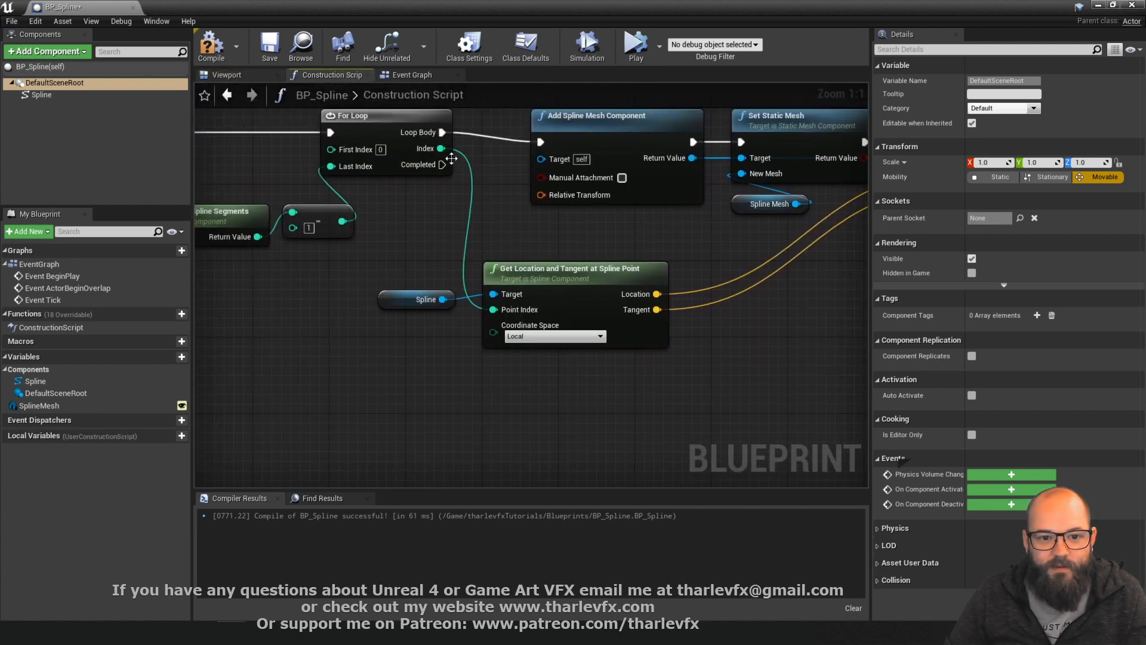
{"action": "left_click_drag", "start_coordinate": [433, 149], "coordinate": [385, 403]}
{"action": "type", "text": "+"}
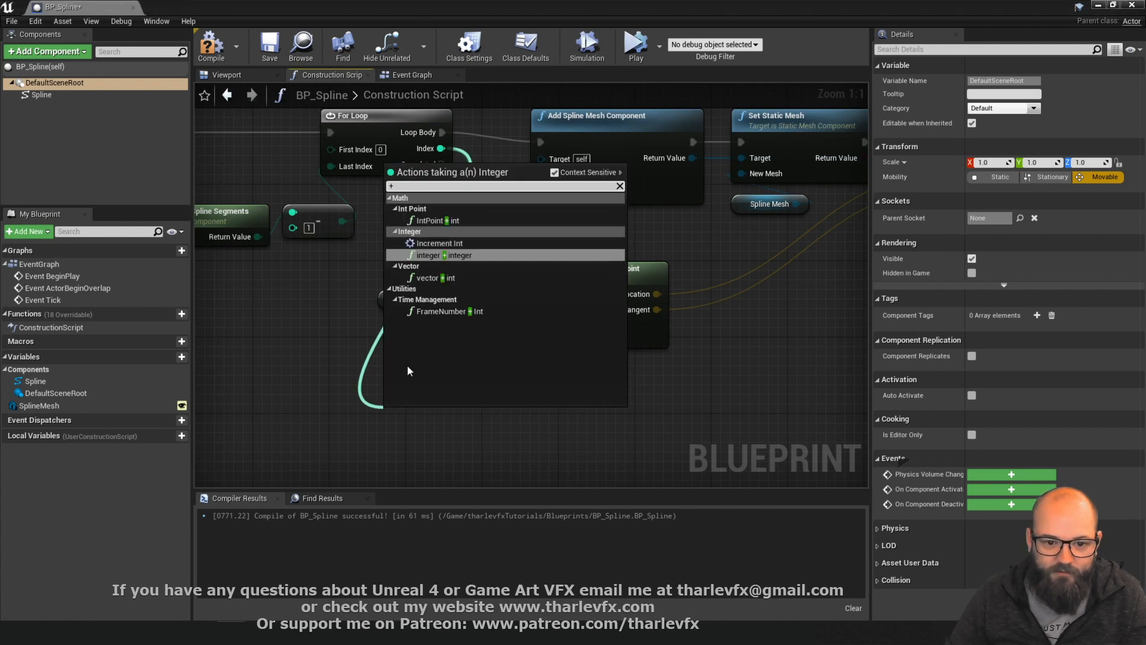
{"action": "left_click", "coordinate": [464, 254]}
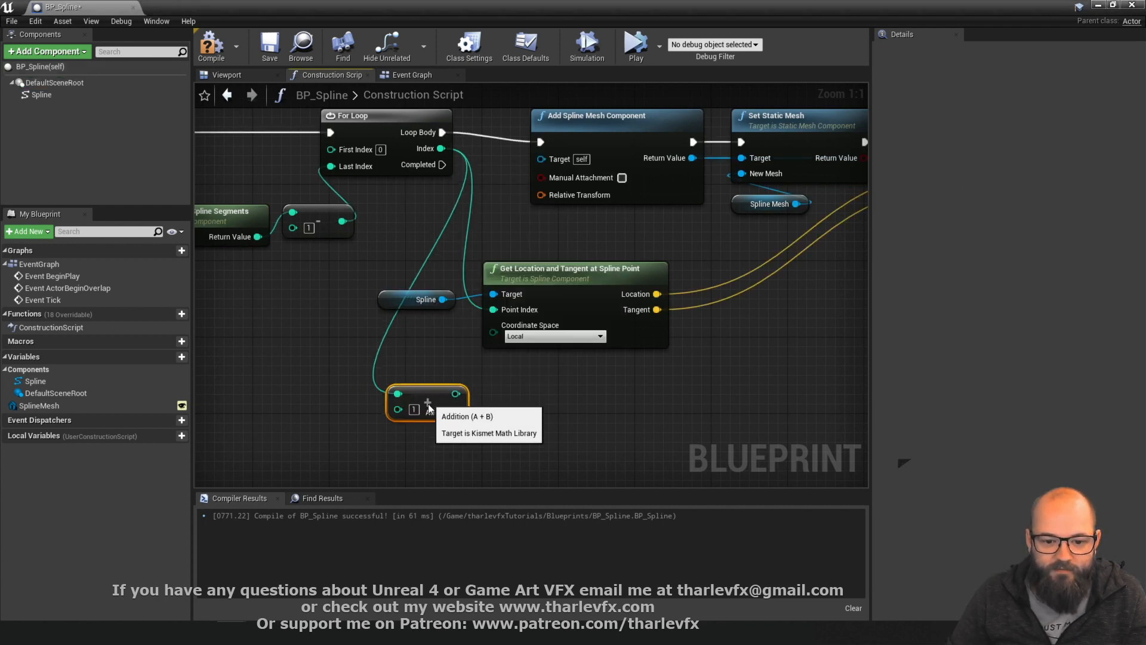
{"action": "right_click_drag", "start_coordinate": [576, 403], "coordinate": [564, 360]}
{"action": "left_click", "coordinate": [563, 360]}
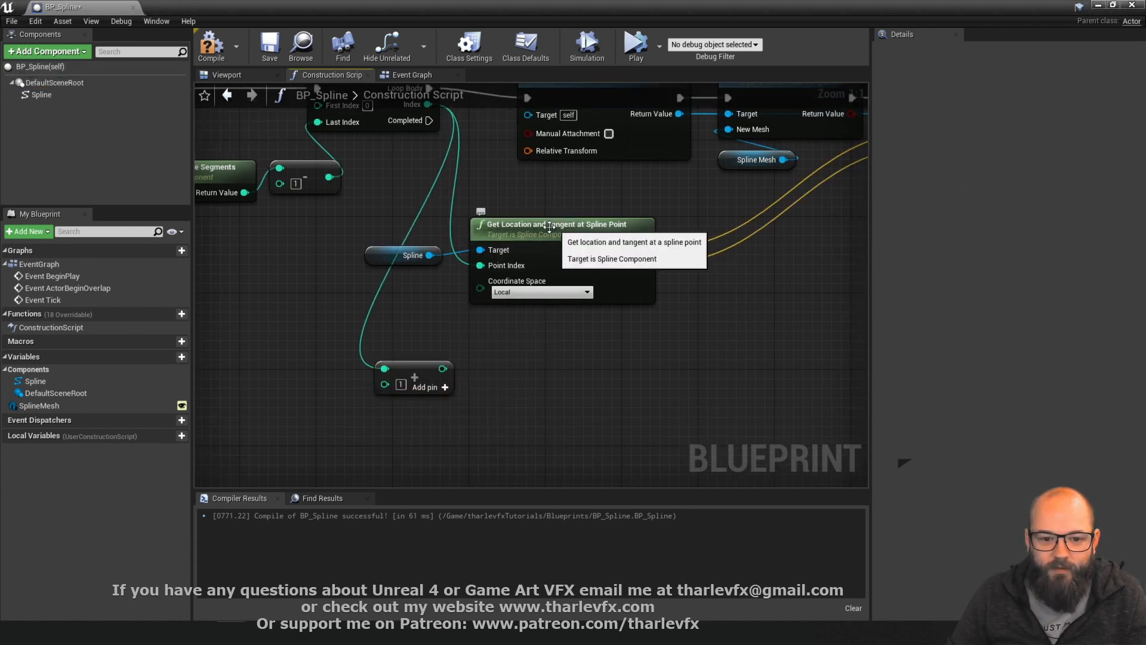
Duplicate Get Location and Tangent at Spline Point below the original, with the Spline reference as Target and the addition result as Point Index
{"action": "left_click", "coordinate": [524, 224]}
{"action": "key", "text": "ctrl+w"}
{"action": "left_click_drag", "start_coordinate": [679, 267], "coordinate": [548, 331]}
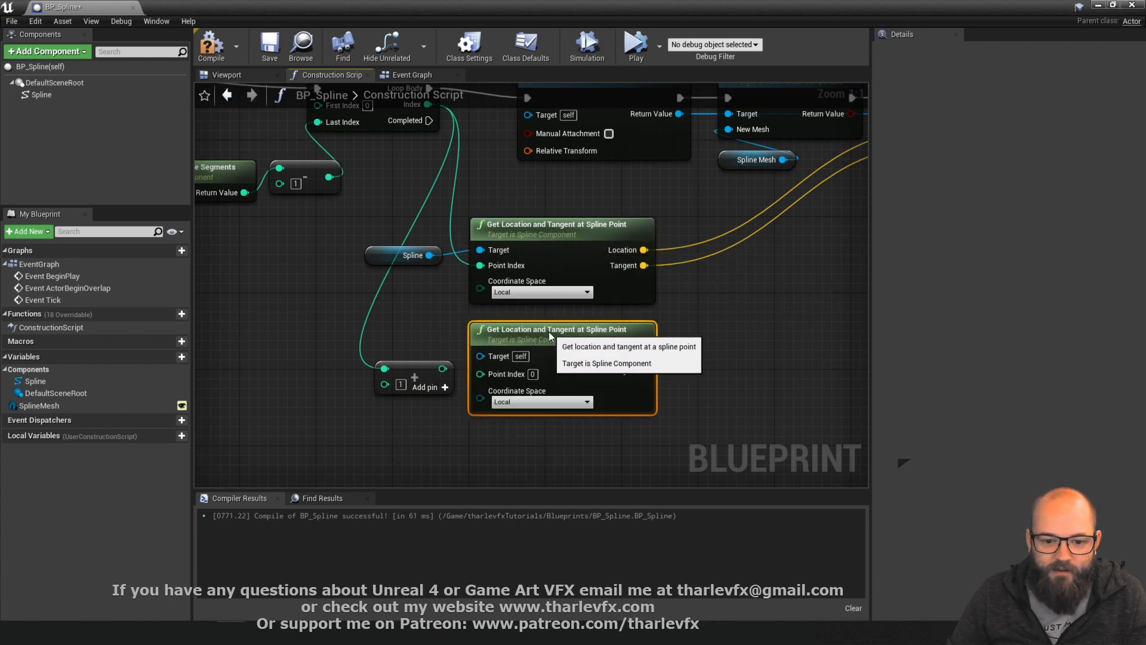
{"action": "left_click_drag", "start_coordinate": [480, 356], "coordinate": [429, 256]}
{"action": "left_click_drag", "start_coordinate": [480, 373], "coordinate": [442, 368]}
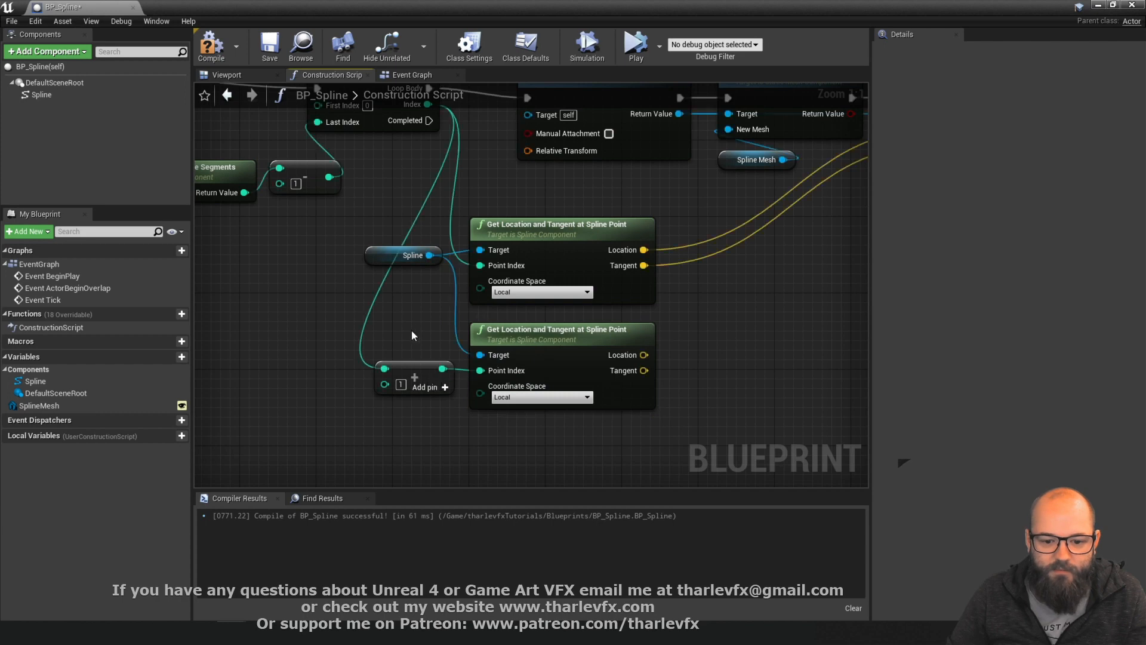
Connect the second spline point's Location to End Pos and its Tangent to End Tangent on Set Start and End, and compile
{"action": "right_click_drag", "start_coordinate": [412, 335], "coordinate": [198, 358]}
{"action": "left_click_drag", "start_coordinate": [725, 190], "coordinate": [724, 219]}
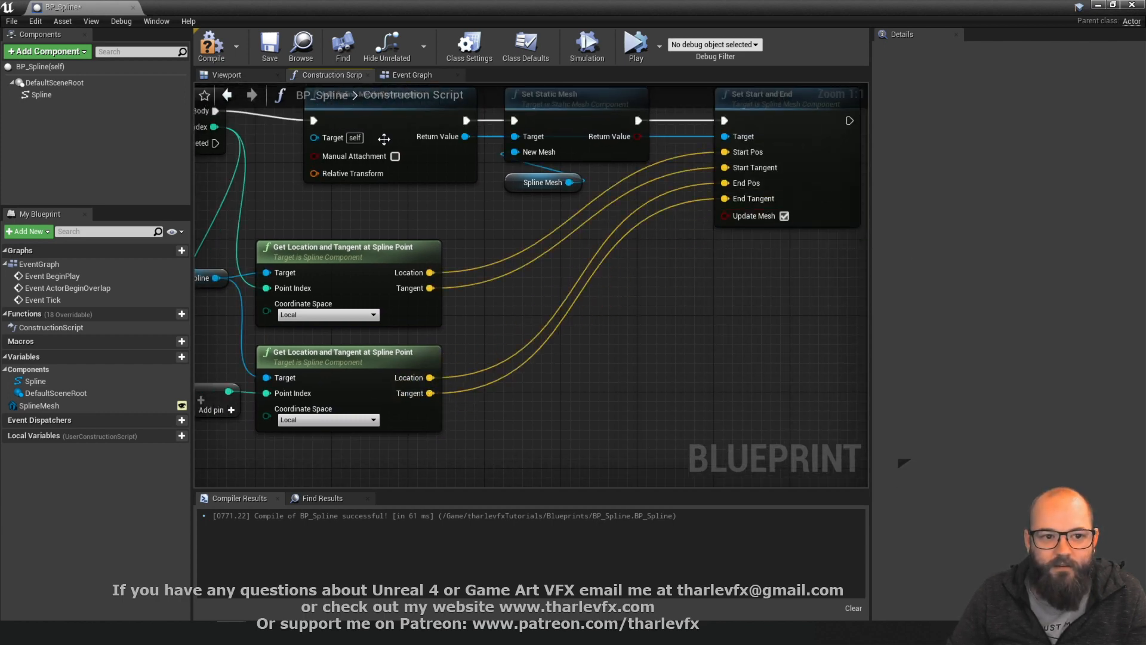
{"action": "left_click", "coordinate": [203, 54]}
Add a third point to the spline in the component preview by extending it from its end point
{"action": "left_click", "coordinate": [233, 76]}
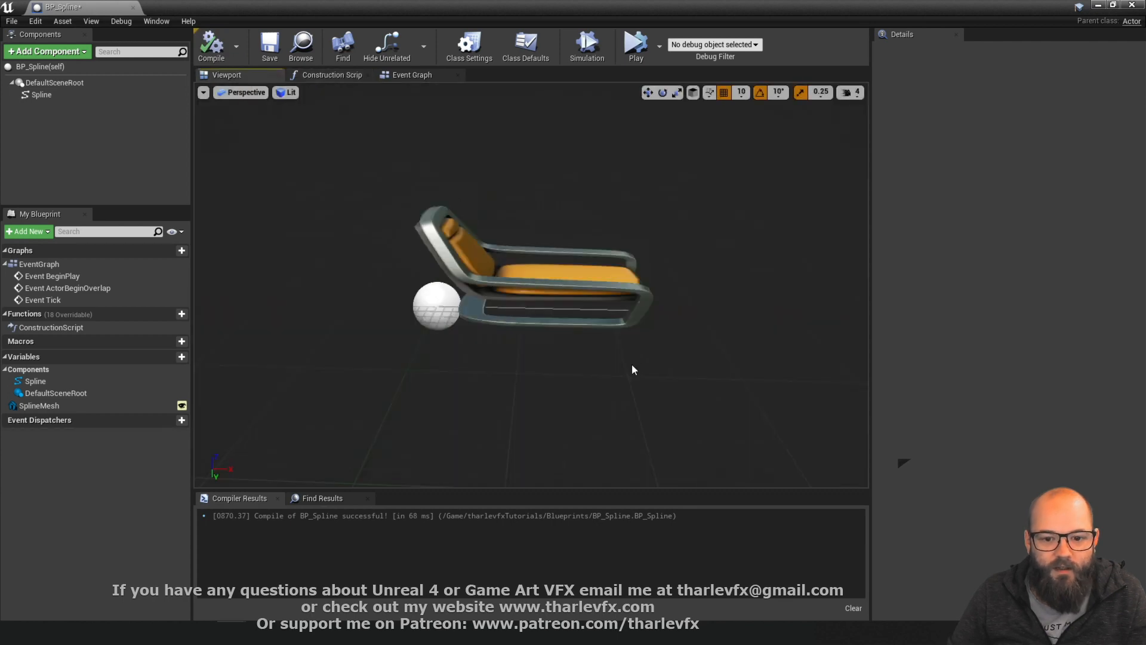
{"action": "left_click", "coordinate": [527, 271]}
{"action": "left_click_drag", "start_coordinate": [598, 343], "coordinate": [634, 305], "text": "alt"}
{"action": "scroll", "coordinate": [532, 284], "scroll_direction": "down", "scroll_amount": 3}
{"action": "left_click", "coordinate": [600, 324]}
{"action": "left_click_drag", "start_coordinate": [833, 352], "coordinate": [859, 393]}
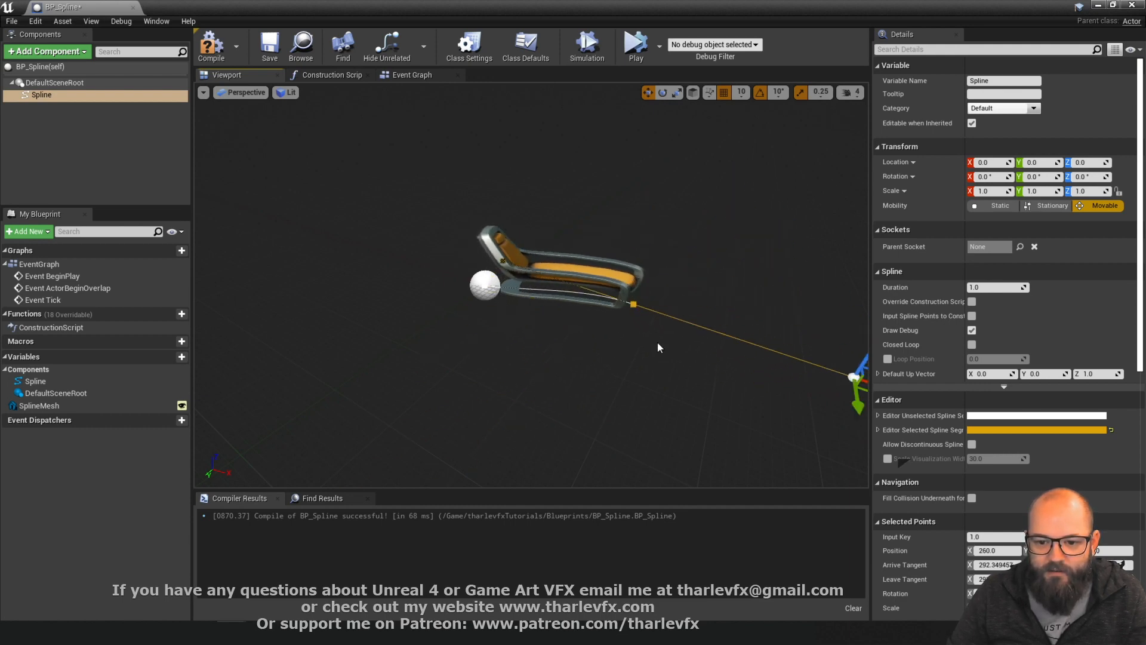
{"action": "left_click", "coordinate": [634, 302]}
{"action": "left_click_drag", "start_coordinate": [669, 318], "coordinate": [850, 382], "text": "alt"}
{"action": "right_click_drag", "start_coordinate": [850, 382], "coordinate": [864, 389]}
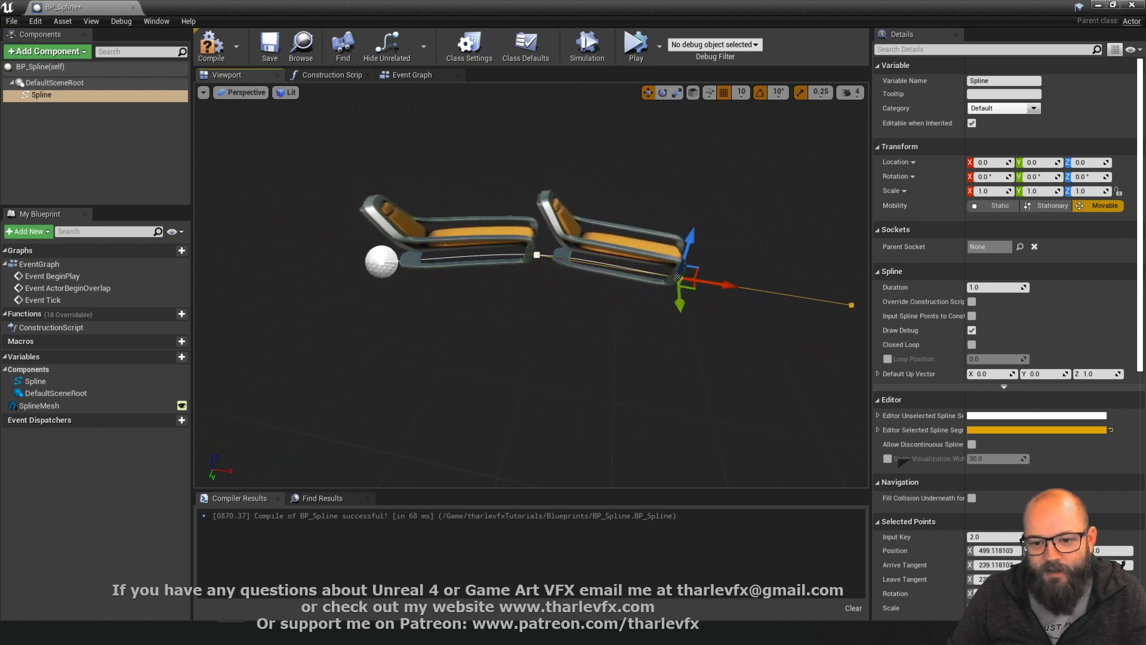
Shift the spline's third point sideways in the preview to bend the second segment, and inspect the deformed meshes
{"action": "right_click_drag", "start_coordinate": [680, 323], "coordinate": [694, 309]}
{"action": "left_click_drag", "start_coordinate": [655, 318], "coordinate": [652, 345]}
{"action": "left_click", "coordinate": [574, 250]}
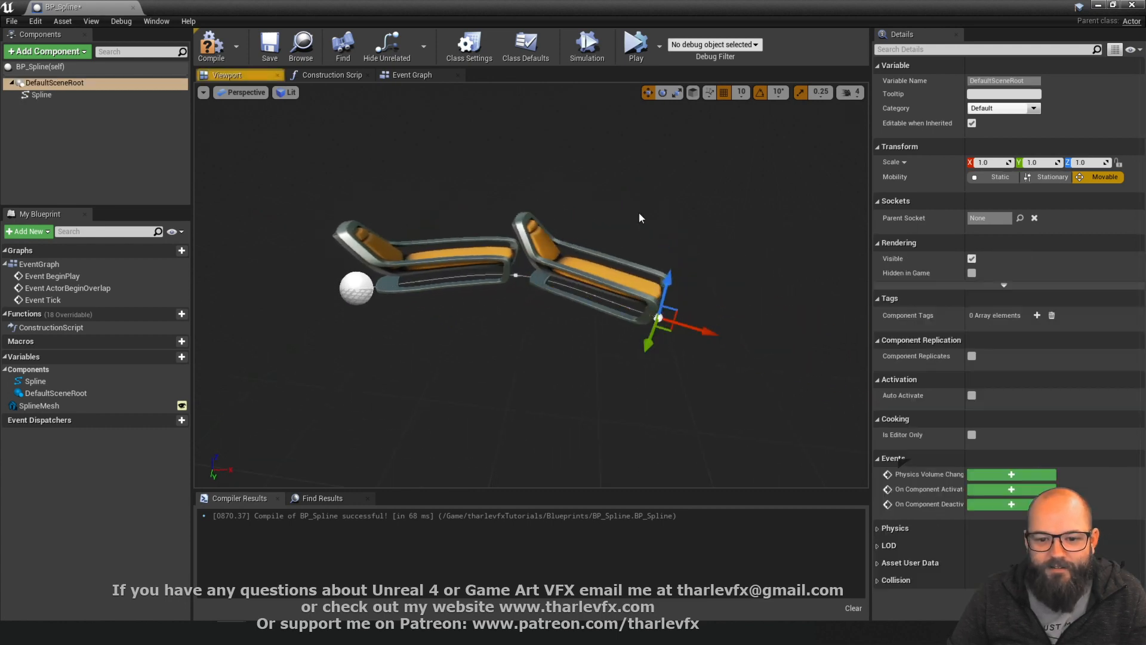
{"action": "left_click_drag", "start_coordinate": [638, 218], "coordinate": [650, 263], "text": "alt"}
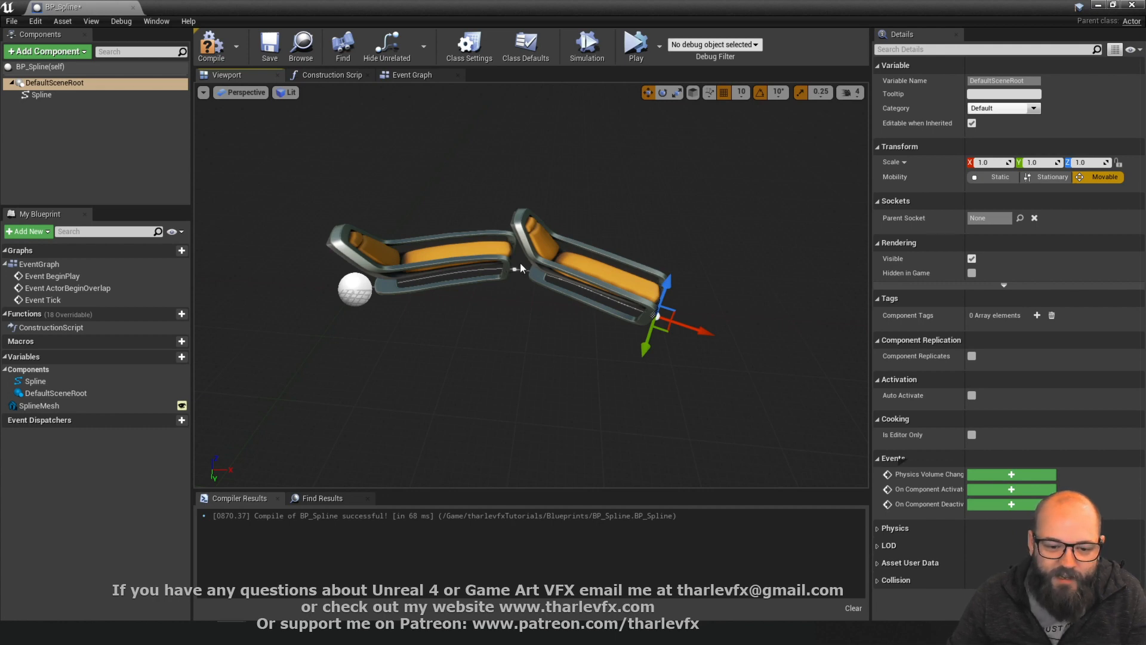
Extend the spline with a fourth point beyond the third one, and compile the Blueprint
{"action": "left_click_drag", "start_coordinate": [668, 337], "coordinate": [868, 301], "text": "alt"}
{"action": "left_click_drag", "start_coordinate": [776, 334], "coordinate": [848, 370]}
{"action": "left_click_drag", "start_coordinate": [646, 270], "coordinate": [610, 263]}
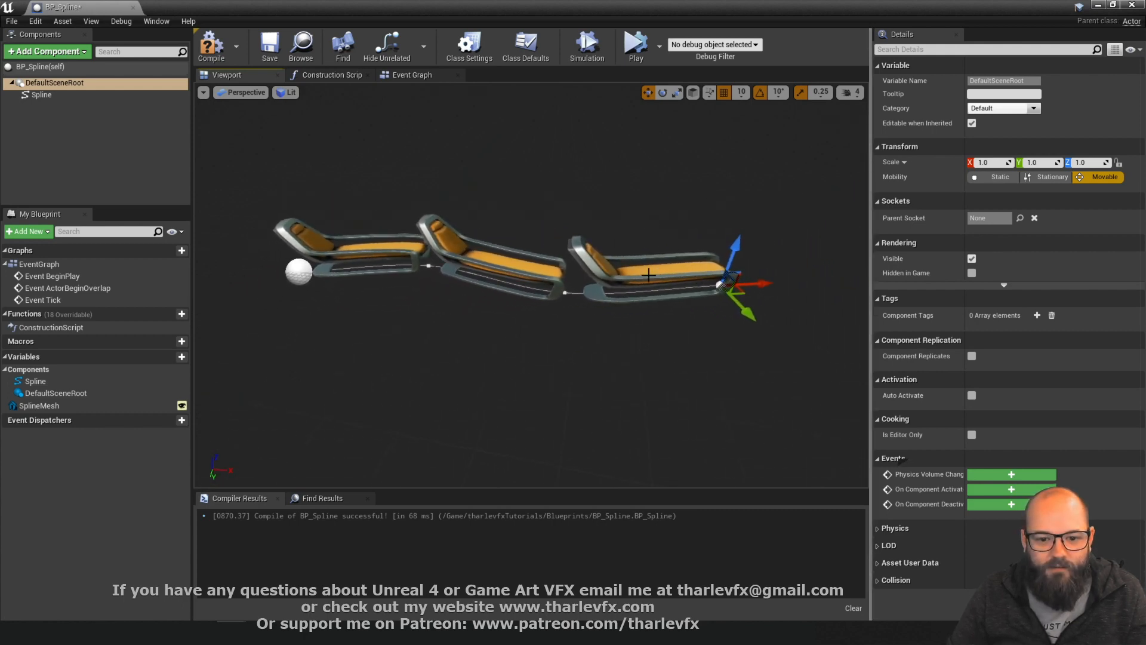
{"action": "left_click", "coordinate": [214, 51]}
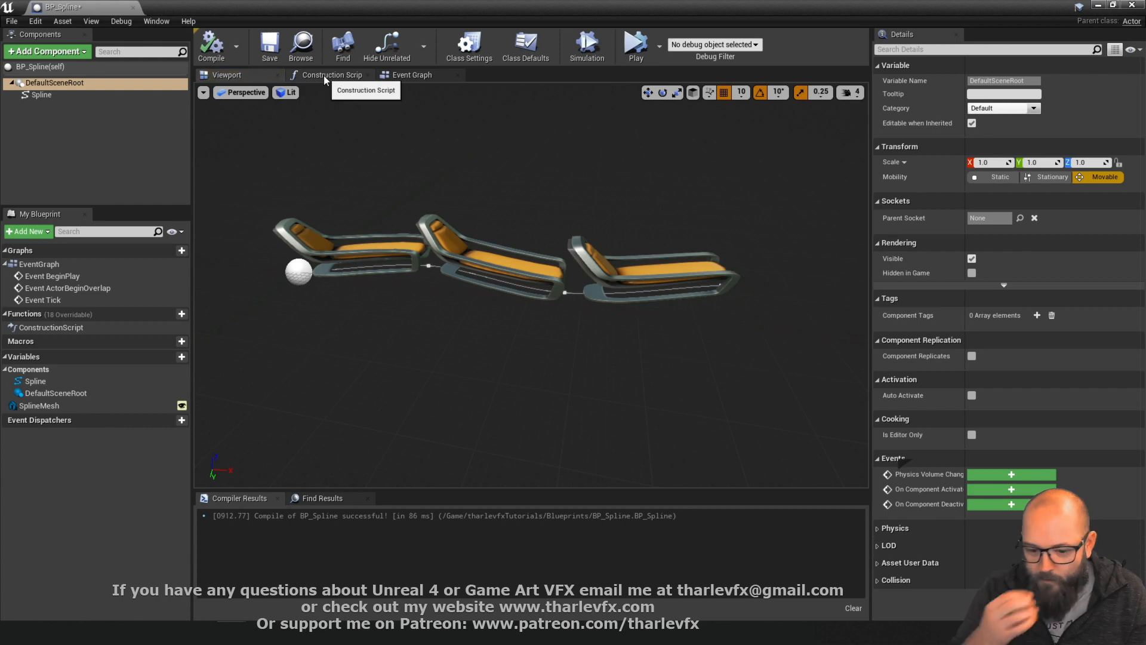
Set the Forward Axis of the Add Spline Mesh Component node to Z and check the meshes in the component preview
{"action": "left_click", "coordinate": [323, 75]}
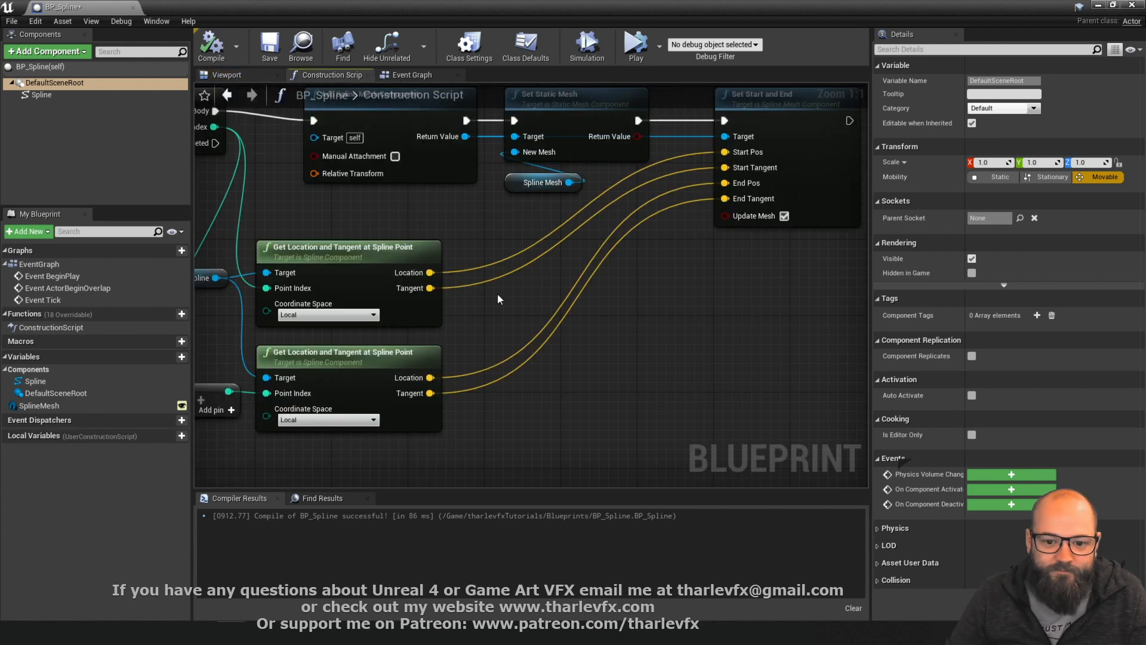
{"action": "right_click_drag", "start_coordinate": [495, 251], "coordinate": [698, 297]}
{"action": "scroll", "coordinate": [655, 247], "scroll_direction": "down", "scroll_amount": 2}
{"action": "right_click_drag", "start_coordinate": [655, 248], "coordinate": [560, 260]}
{"action": "left_click", "coordinate": [488, 229]}
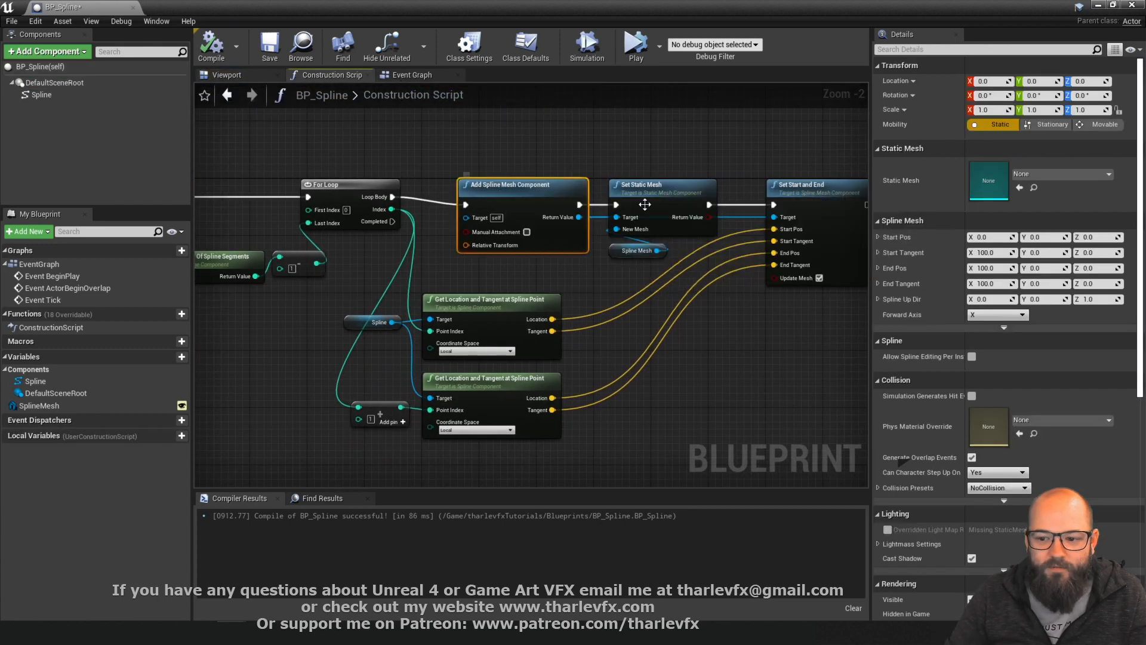
{"action": "left_click", "coordinate": [1005, 317]}
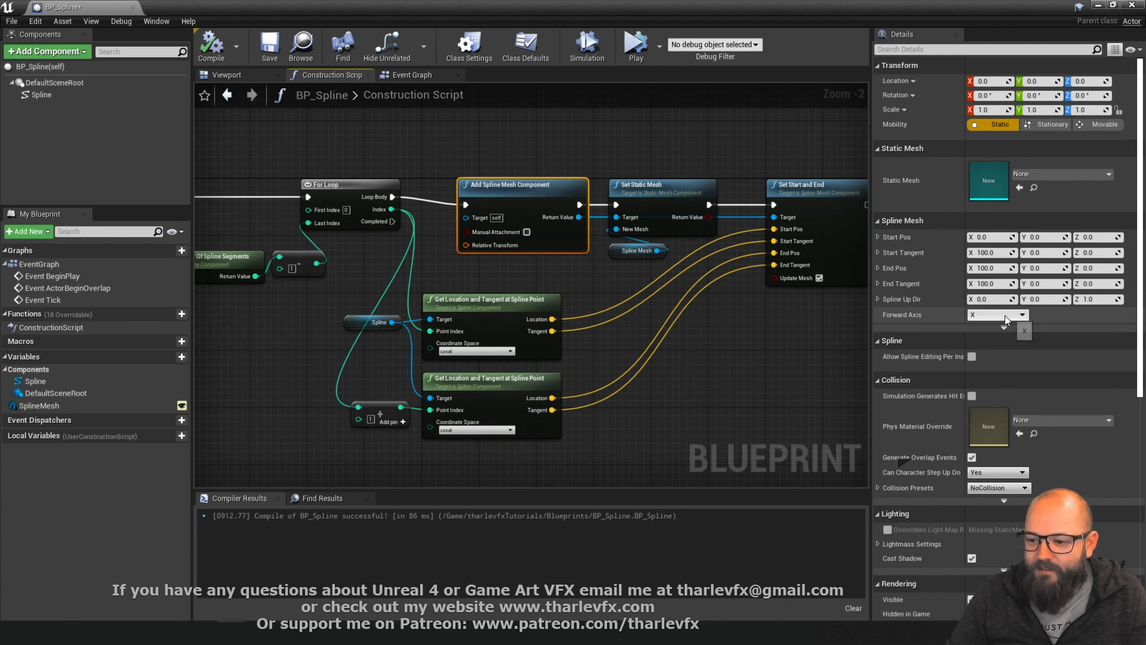
{"action": "left_click", "coordinate": [225, 76]}
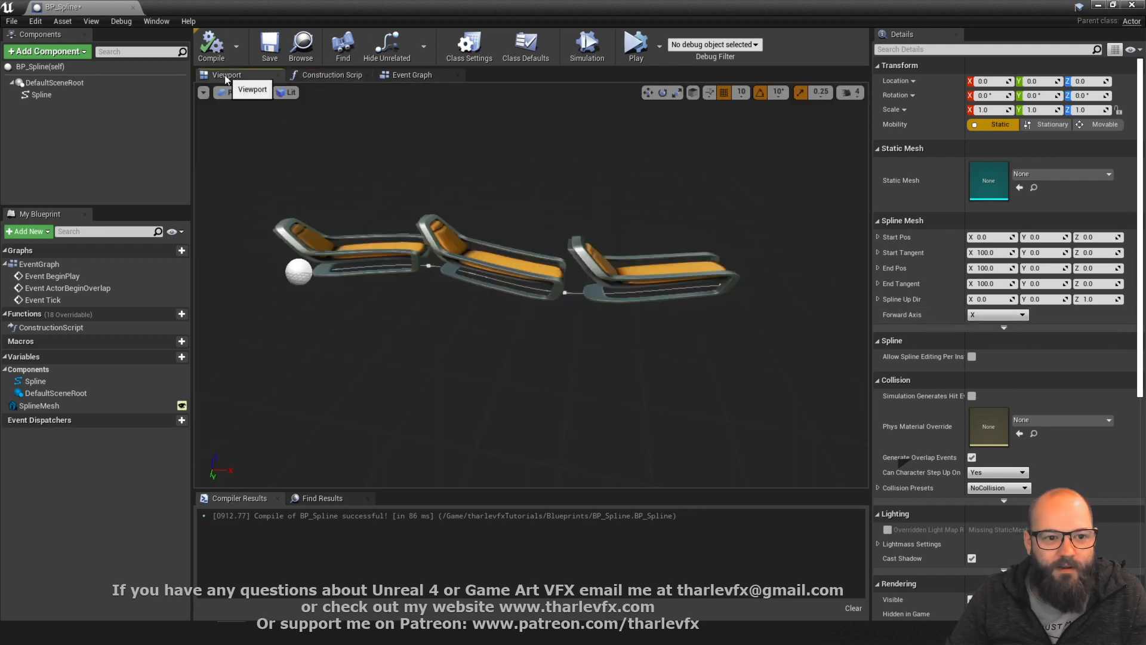
{"action": "left_click", "coordinate": [332, 76]}
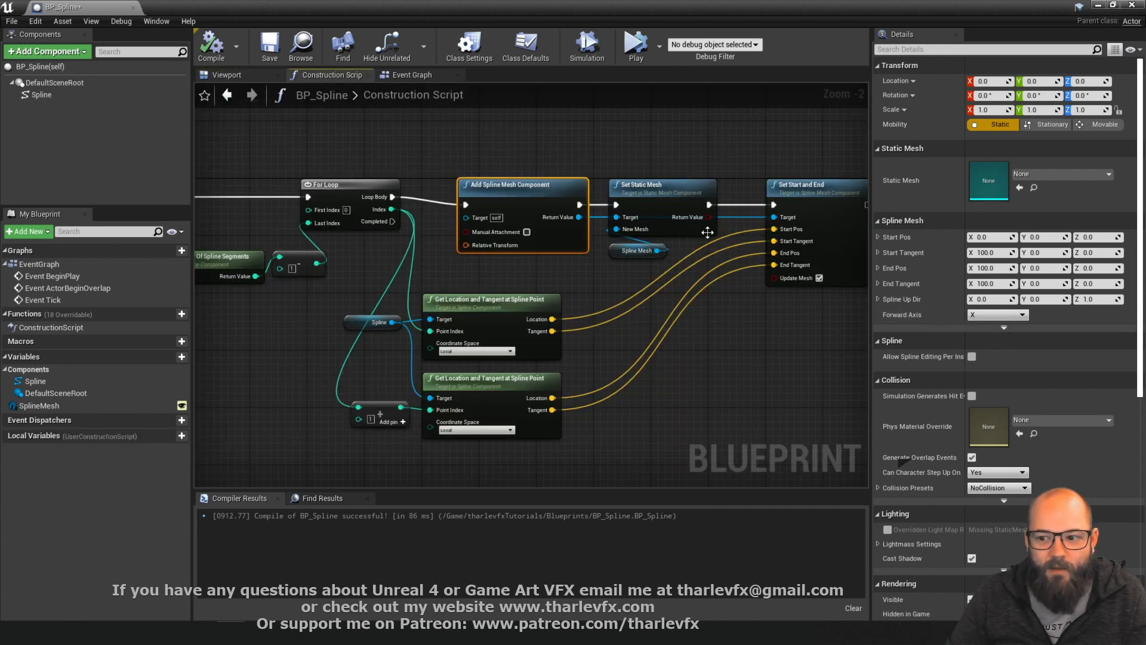
{"action": "left_click", "coordinate": [997, 314]}
{"action": "left_click", "coordinate": [982, 346]}
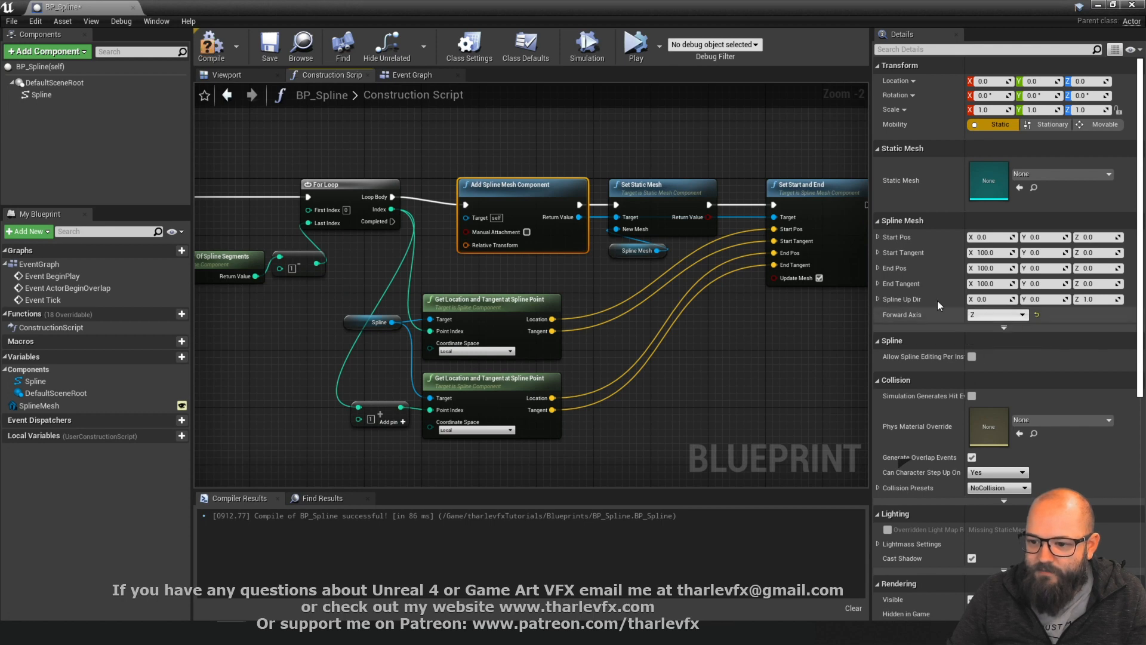
{"action": "left_click", "coordinate": [225, 75]}
{"action": "left_click_drag", "start_coordinate": [673, 268], "coordinate": [454, 274], "text": "alt"}
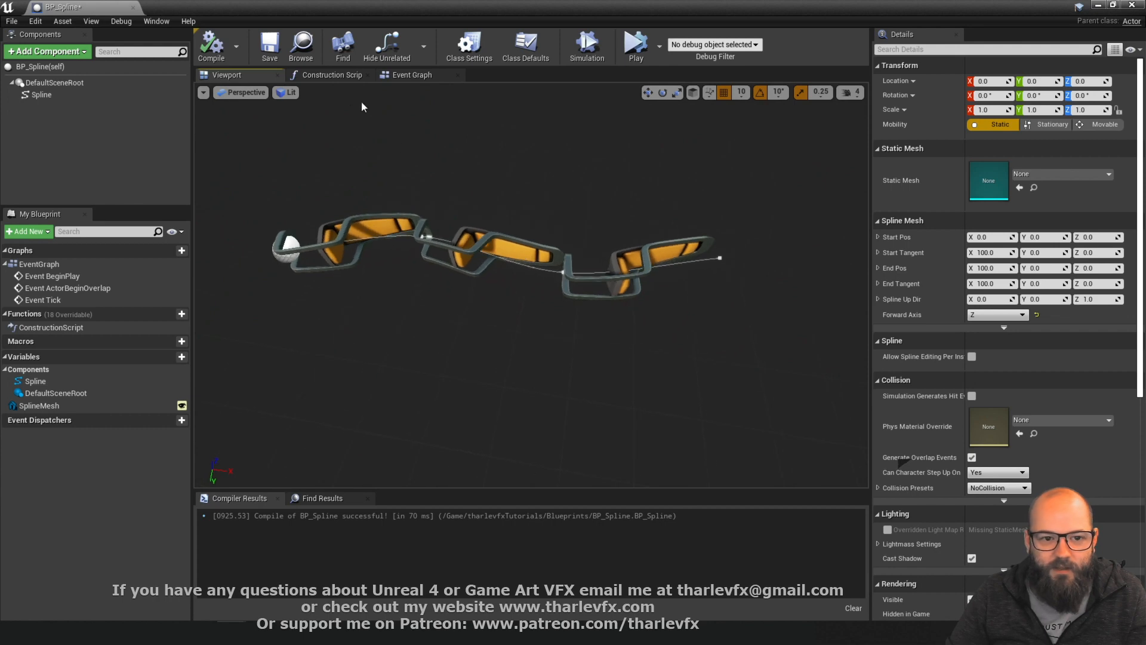
Add a Set Forward Axis node from the Return Value of Add Spline Mesh Component
{"action": "left_click", "coordinate": [334, 76]}
{"action": "right_click_drag", "start_coordinate": [695, 145], "coordinate": [542, 126]}
{"action": "left_click", "coordinate": [542, 125]}
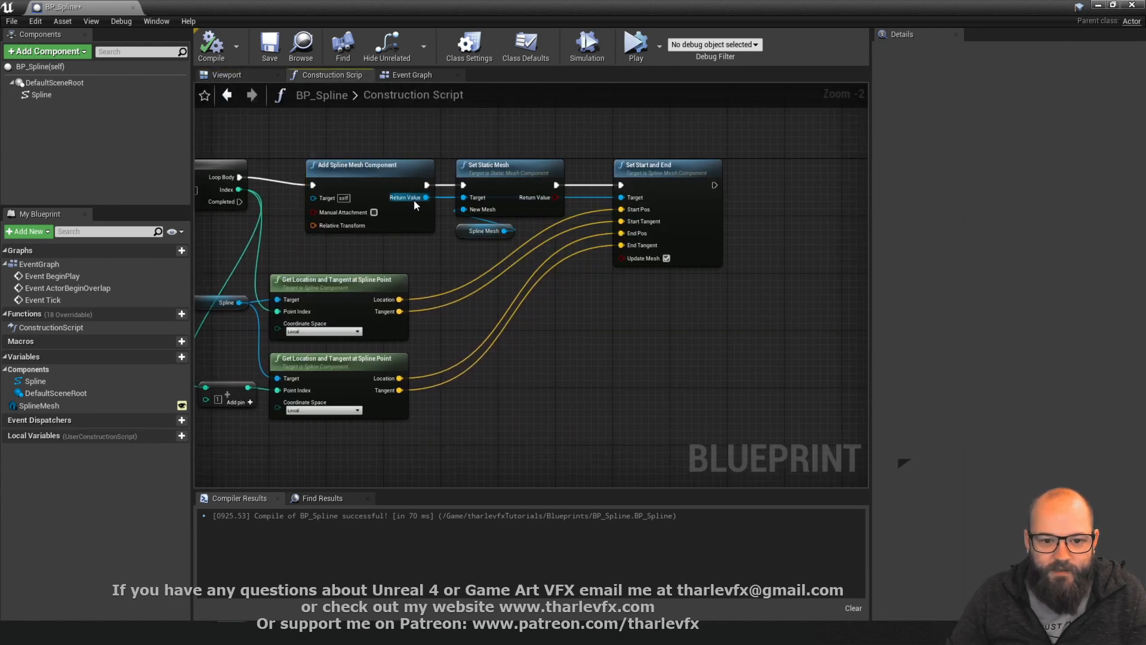
{"action": "left_click_drag", "start_coordinate": [426, 198], "coordinate": [463, 271]}
{"action": "type", "text": "set forwa"}
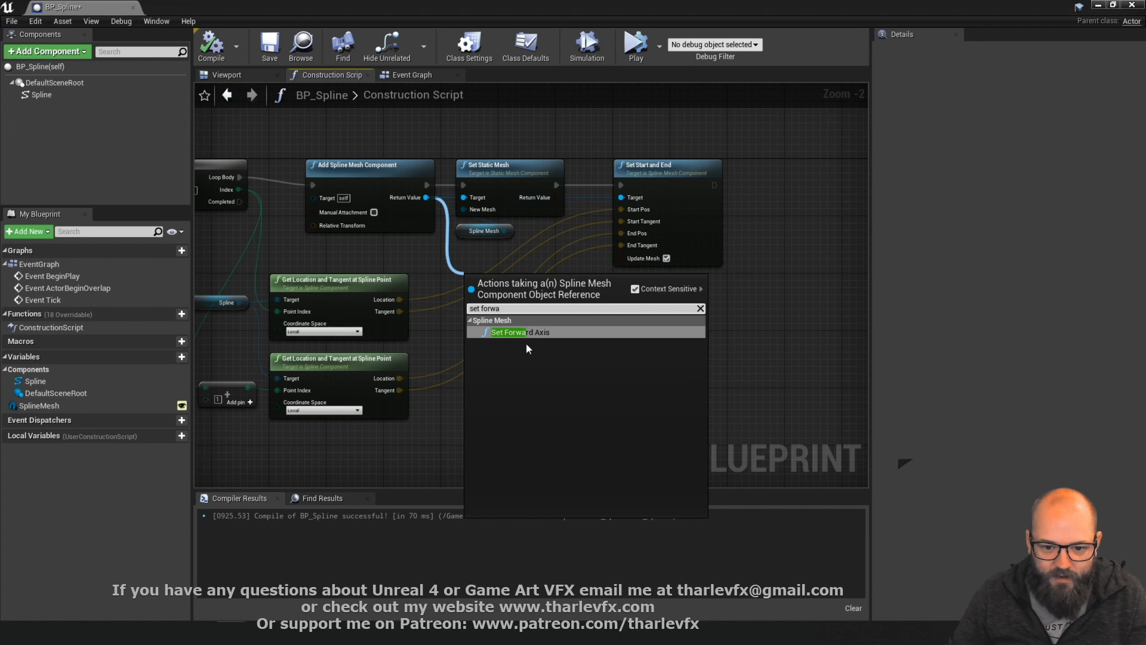
{"action": "key", "text": "Return"}
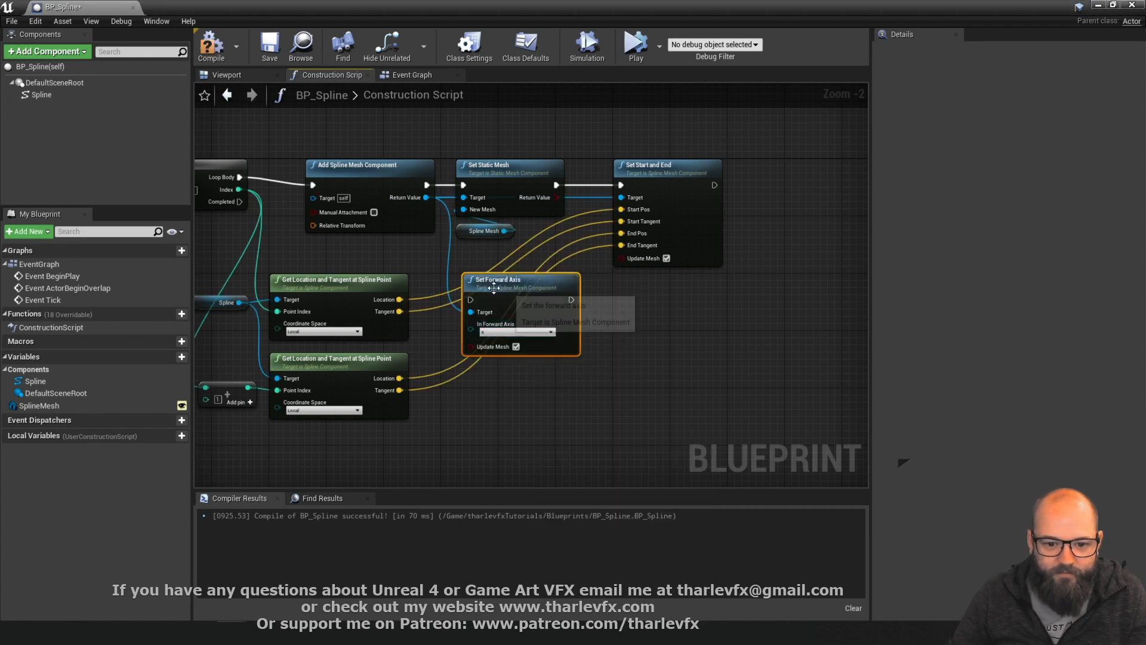
Wire the execution flow from Set Static Mesh through Set Forward Axis to Set Start and End, stacking the nodes vertically
{"action": "left_click_drag", "start_coordinate": [493, 280], "coordinate": [486, 257]}
{"action": "left_click_drag", "start_coordinate": [554, 185], "coordinate": [463, 272]}
{"action": "left_click_drag", "start_coordinate": [564, 271], "coordinate": [514, 353]}
Move the three stacked Set nodes and the spline point nodes farther along the graph to space out the layout
{"action": "left_click_drag", "start_coordinate": [652, 143], "coordinate": [454, 384]}
{"action": "left_click_drag", "start_coordinate": [501, 179], "coordinate": [600, 179]}
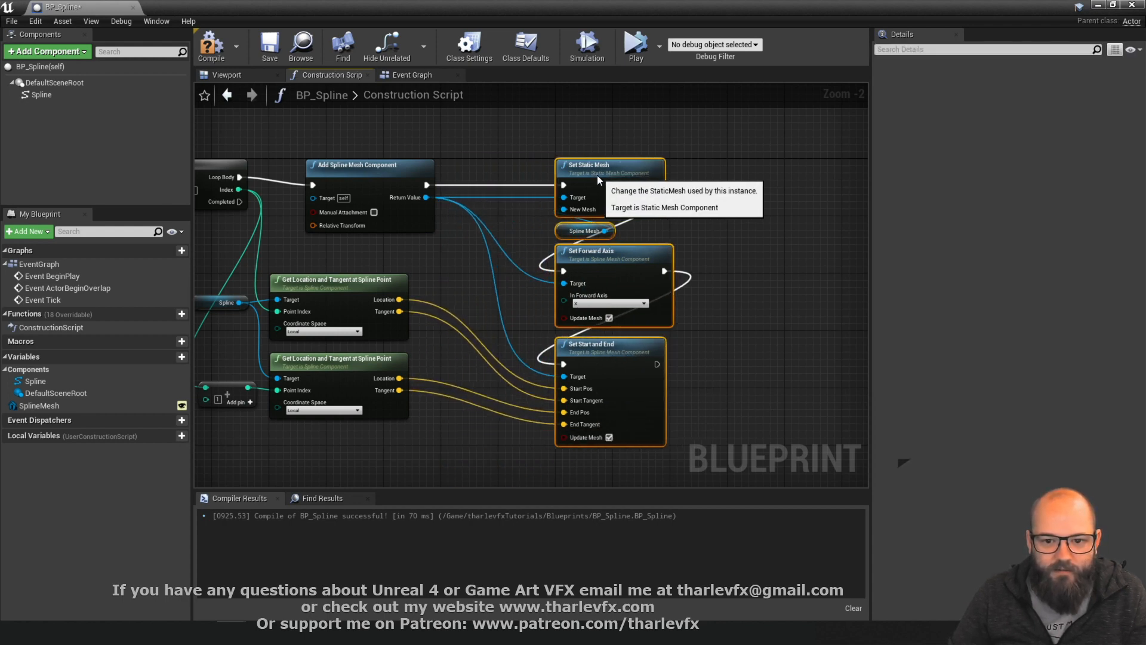
{"action": "left_click", "coordinate": [406, 245]}
{"action": "right_click_drag", "start_coordinate": [406, 251], "coordinate": [530, 199]}
{"action": "left_click_drag", "start_coordinate": [532, 412], "coordinate": [327, 212]}
{"action": "left_click_drag", "start_coordinate": [447, 238], "coordinate": [476, 235]}
{"action": "left_click", "coordinate": [621, 206]}
{"action": "right_click_drag", "start_coordinate": [550, 198], "coordinate": [498, 234]}
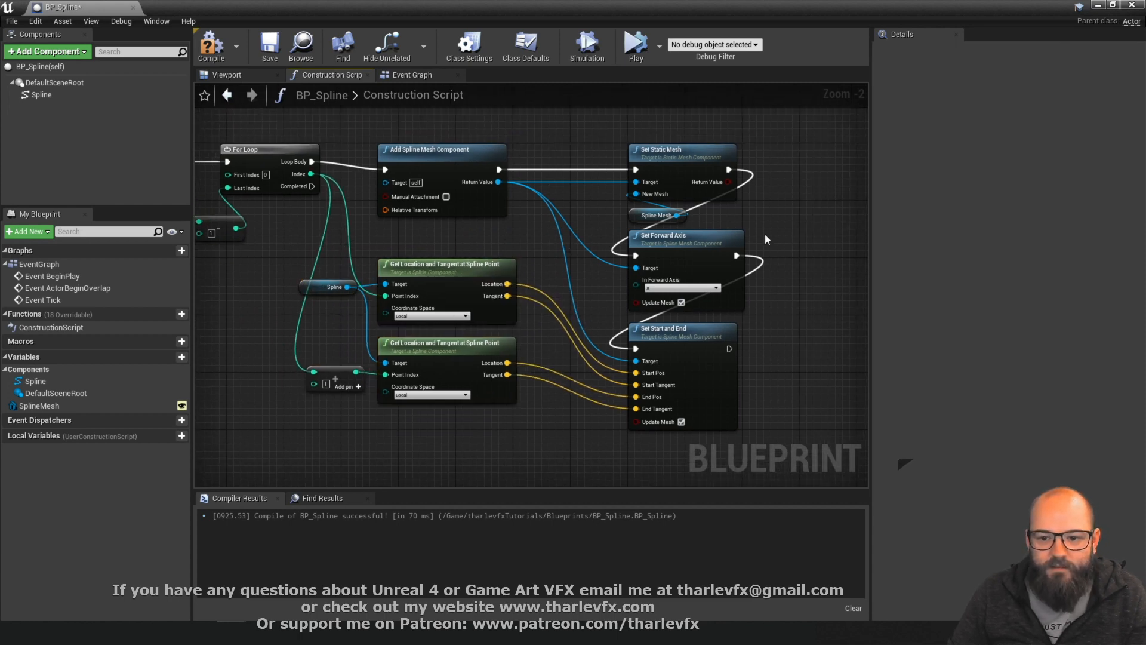
Promote the In Forward Axis input to an instance-editable variable named ForwardAxis, and compile
{"action": "right_click", "coordinate": [636, 286]}
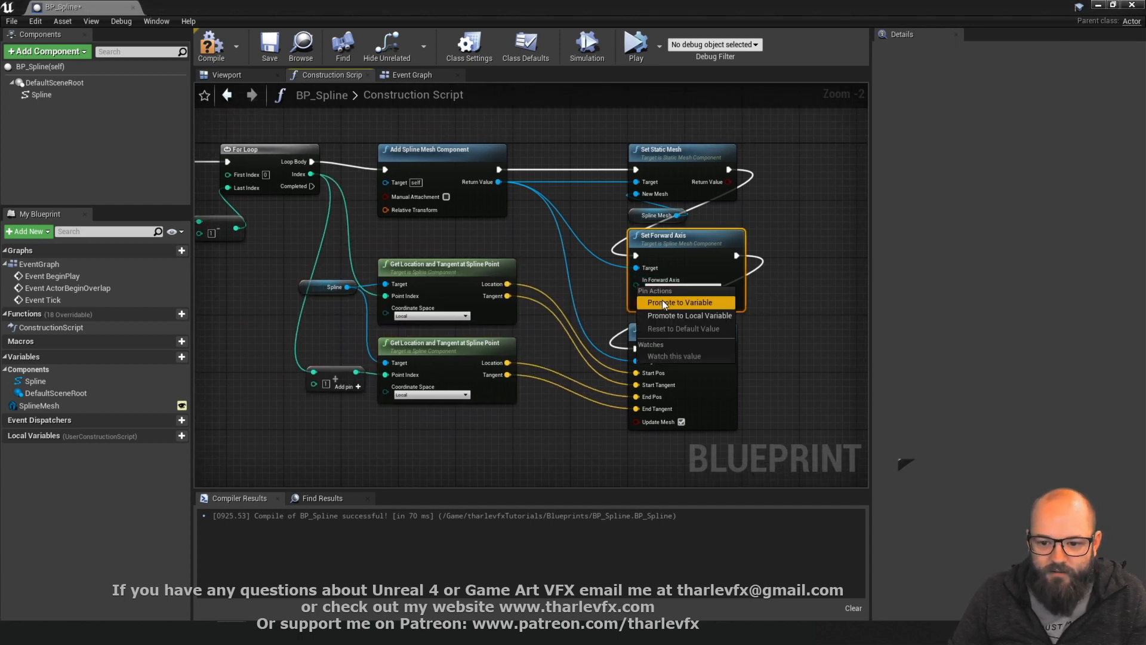
{"action": "left_click", "coordinate": [663, 302]}
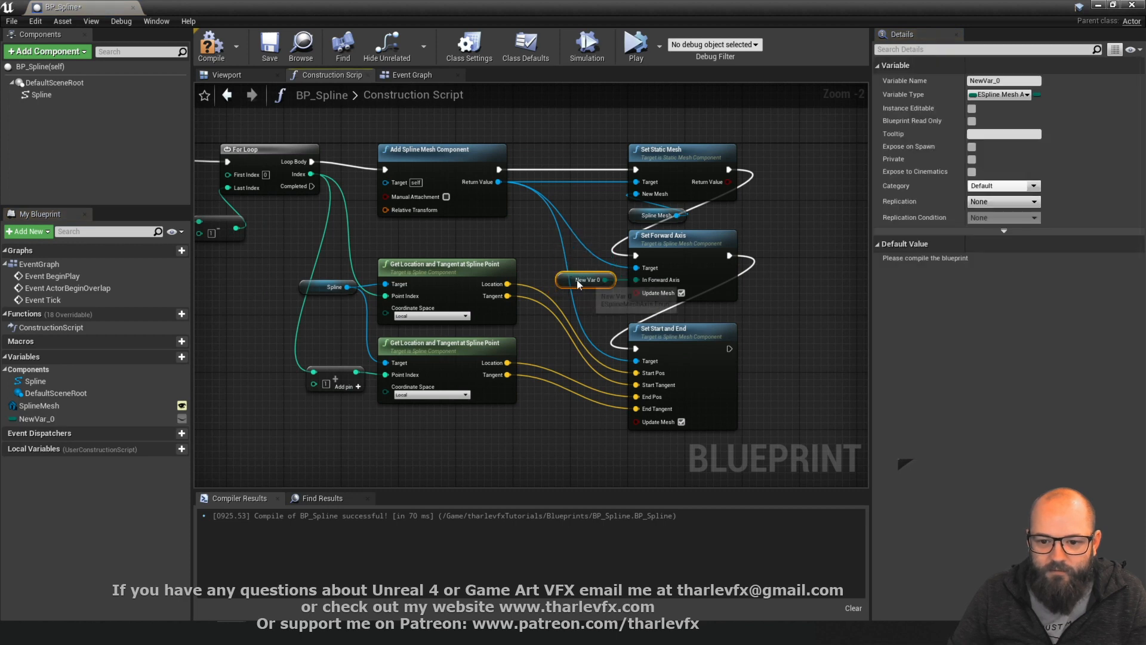
{"action": "left_click", "coordinate": [972, 108]}
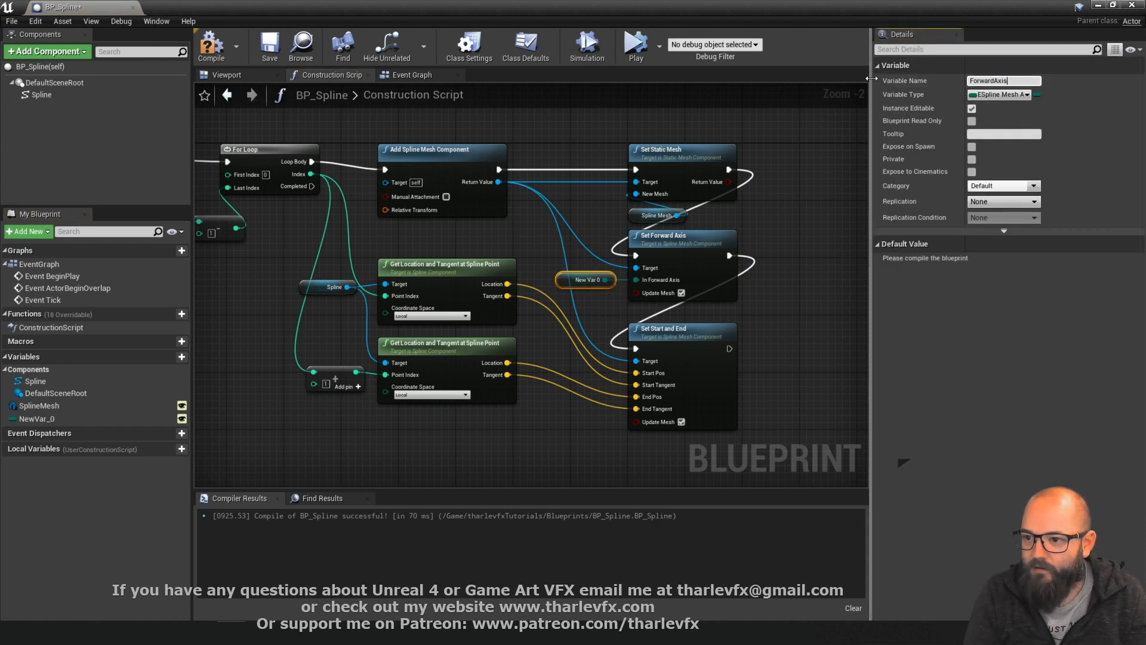
{"action": "key", "text": "Return"}
{"action": "left_click", "coordinate": [211, 46]}
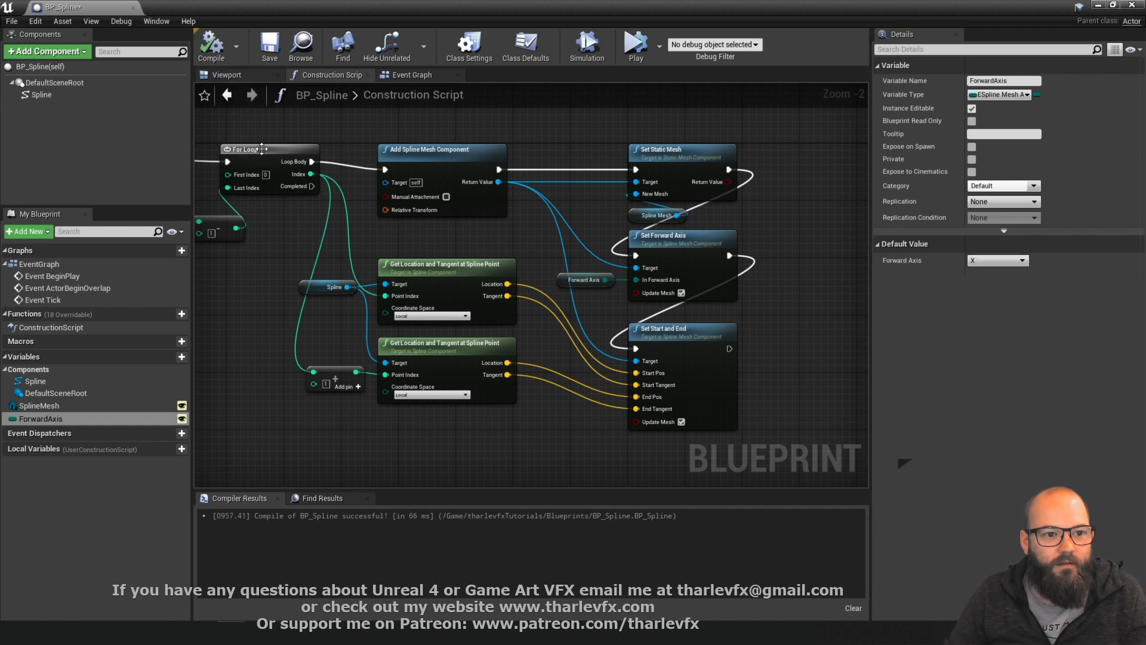
Examine the component preview and review the Construction Script from the segment count through the loop to Set Start and End
{"action": "left_click", "coordinate": [249, 76]}
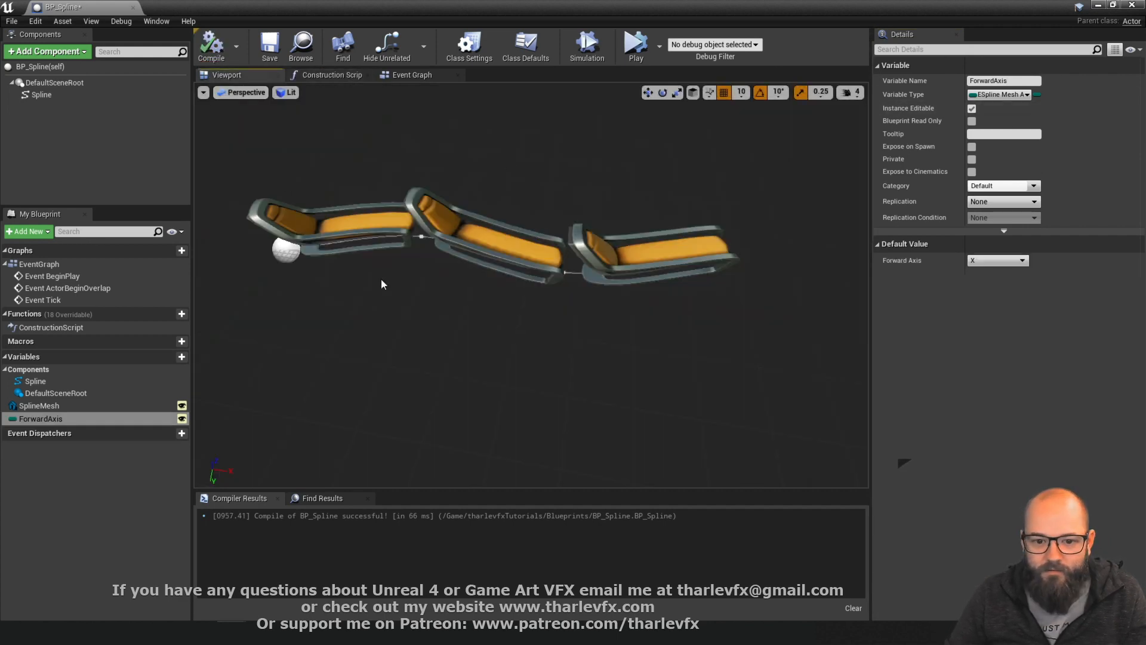
{"action": "left_click", "coordinate": [347, 76]}
{"action": "scroll", "coordinate": [515, 230], "scroll_direction": "down", "scroll_amount": 2}
{"action": "right_click_drag", "start_coordinate": [473, 213], "coordinate": [592, 241]}
{"action": "scroll", "coordinate": [295, 263], "scroll_direction": "up", "scroll_amount": 4}
{"action": "left_click", "coordinate": [310, 265]}
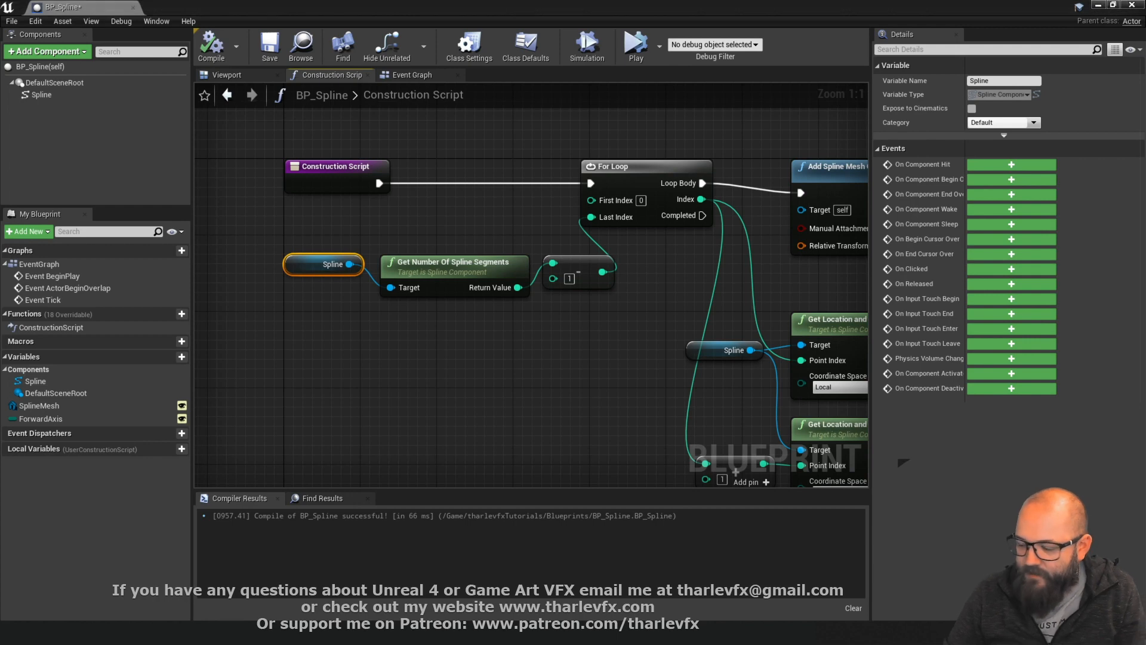
{"action": "left_click", "coordinate": [453, 383]}
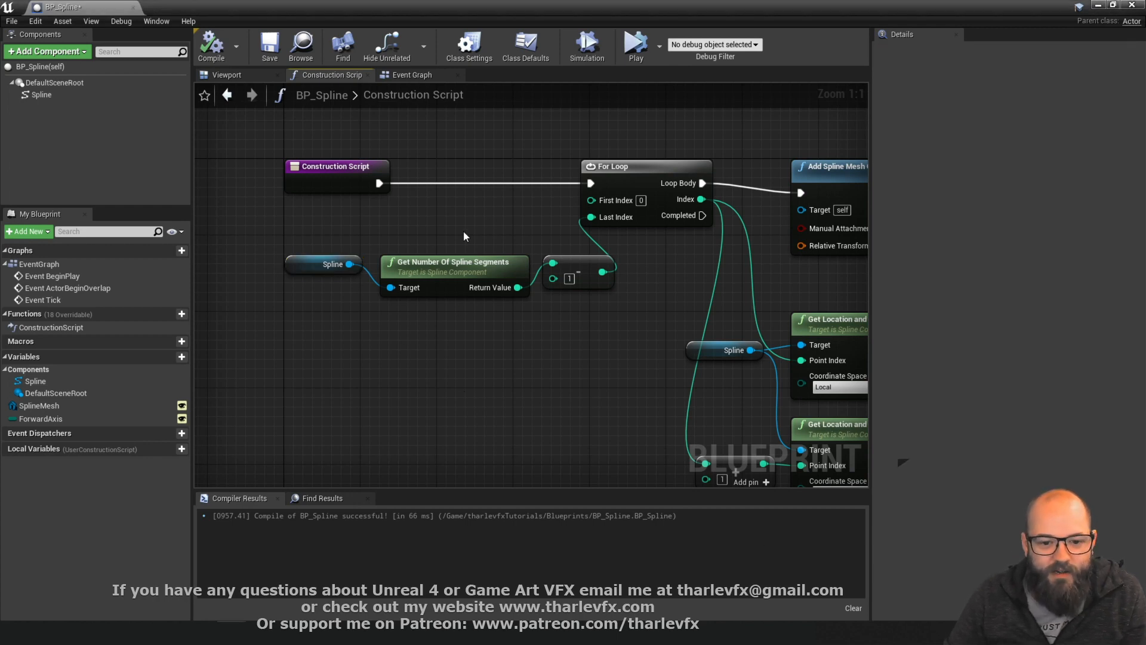
{"action": "right_click_drag", "start_coordinate": [496, 226], "coordinate": [375, 248]}
{"action": "right_click_drag", "start_coordinate": [602, 388], "coordinate": [472, 340]}
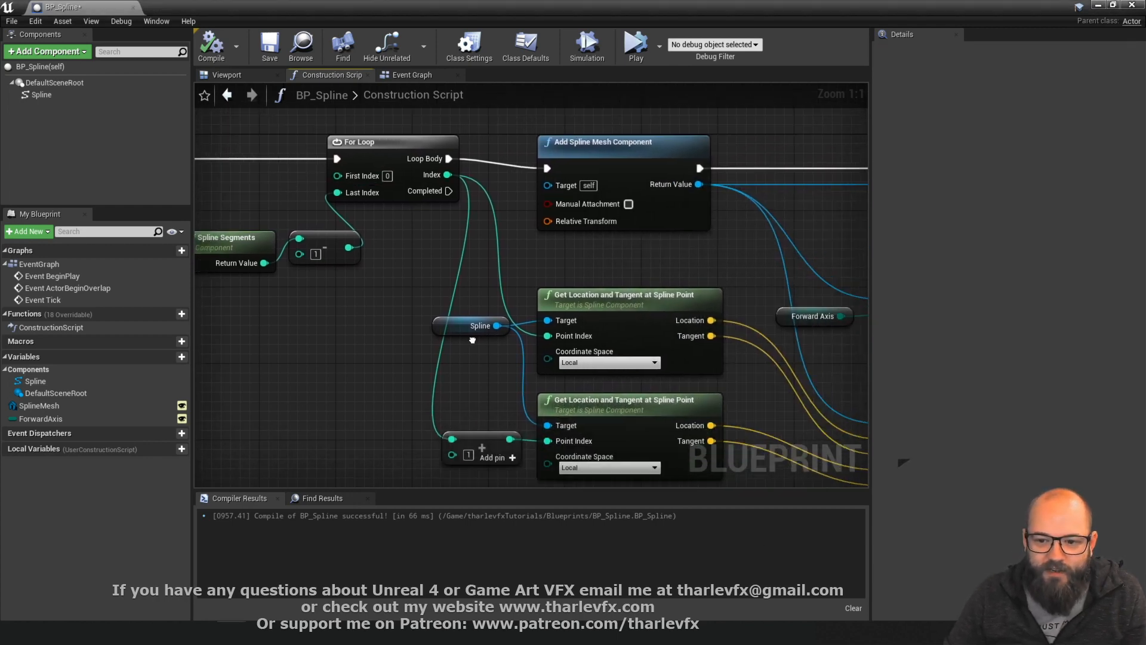
{"action": "scroll", "coordinate": [396, 163], "scroll_direction": "down", "scroll_amount": 2}
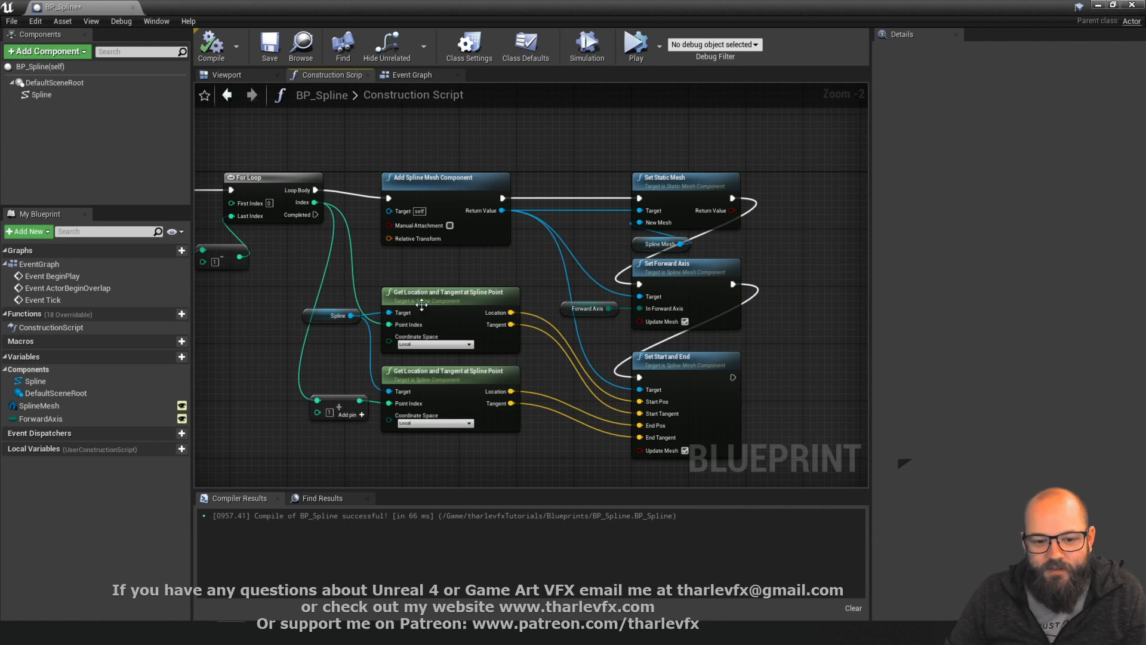
{"action": "left_click", "coordinate": [439, 294]}
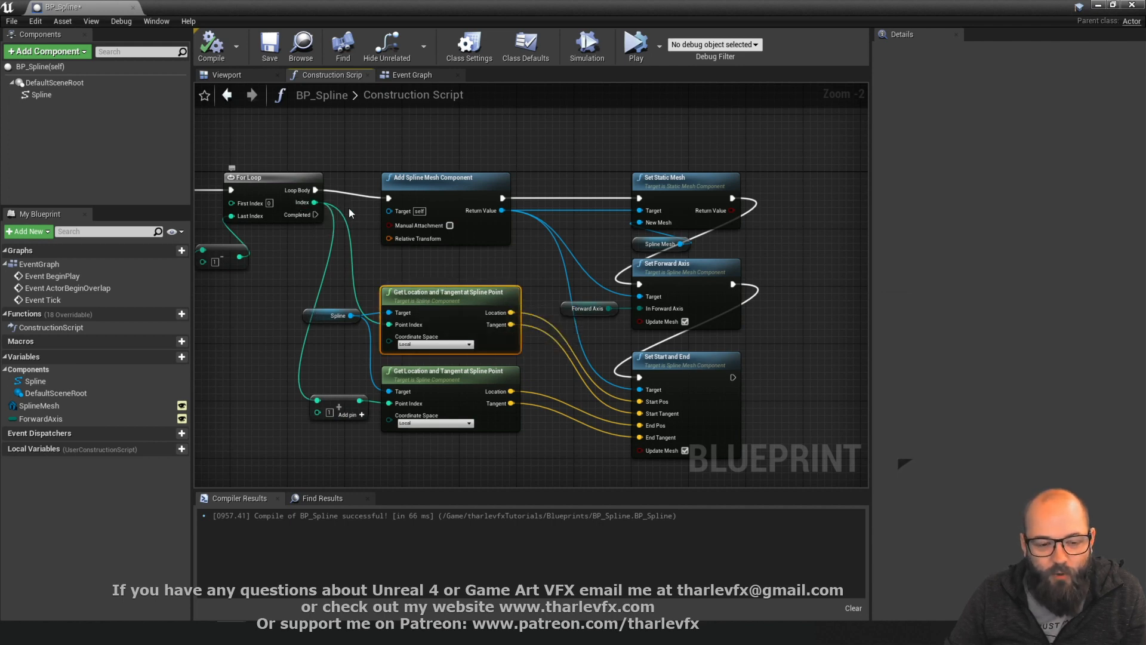
{"action": "left_click", "coordinate": [337, 368]}
{"action": "right_click_drag", "start_coordinate": [264, 369], "coordinate": [289, 338]}
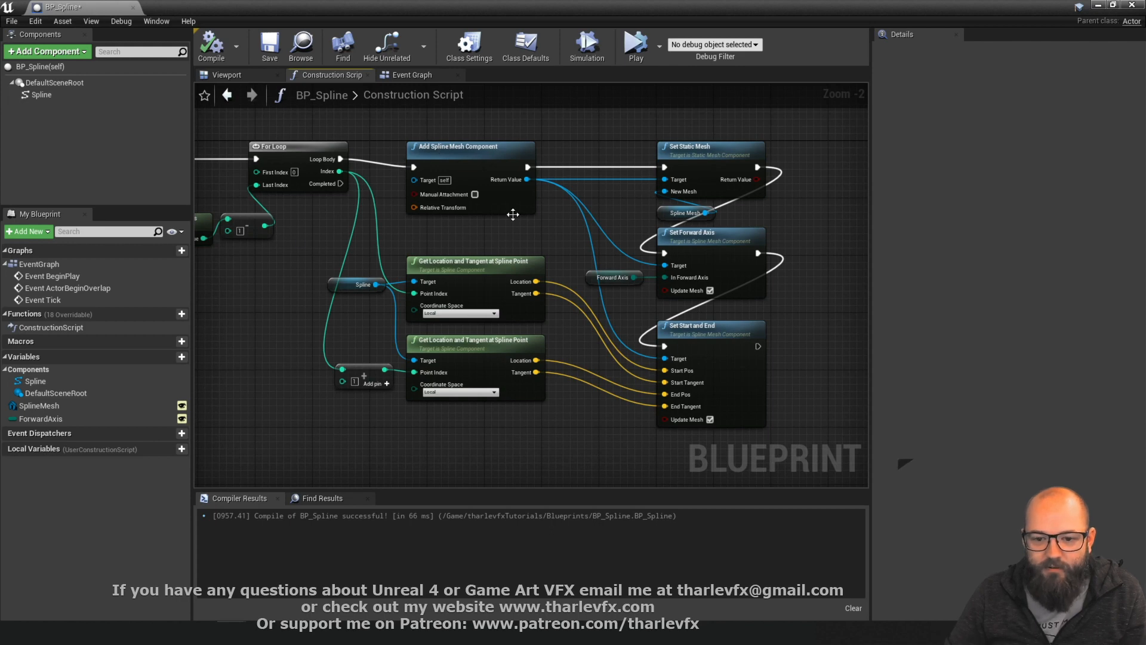
{"action": "right_click_drag", "start_coordinate": [513, 214], "coordinate": [473, 256]}
Compile the Blueprint and extend the selected BP_Spline actor in the level with three more points, curving it back around
{"action": "left_click", "coordinate": [211, 45]}
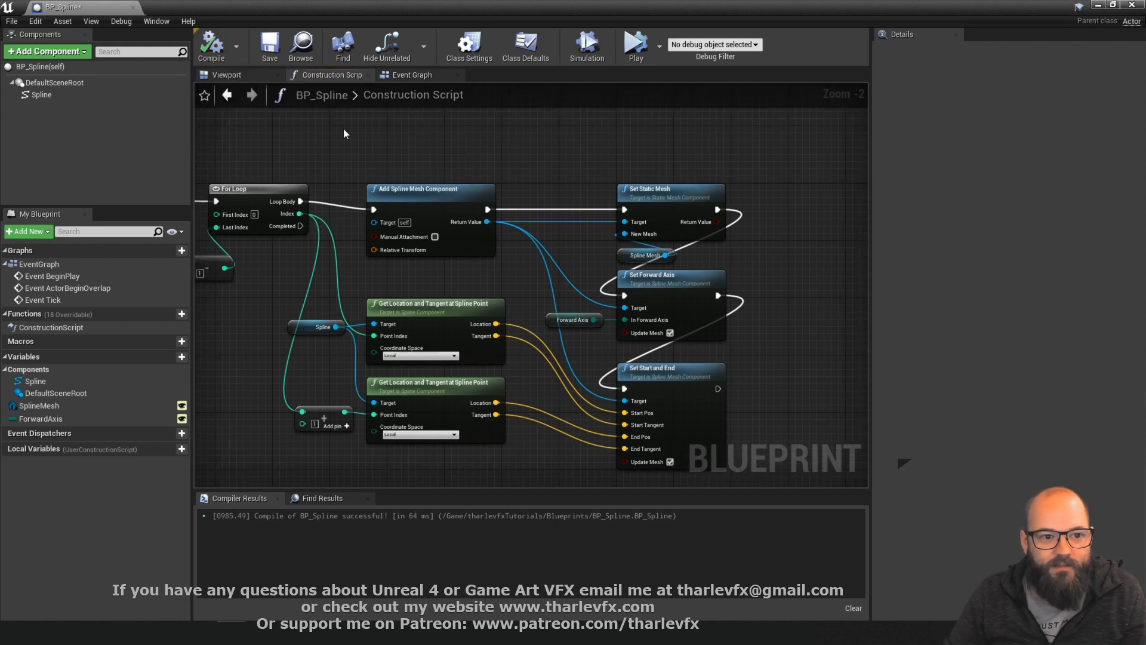
{"action": "left_click", "coordinate": [1100, 5]}
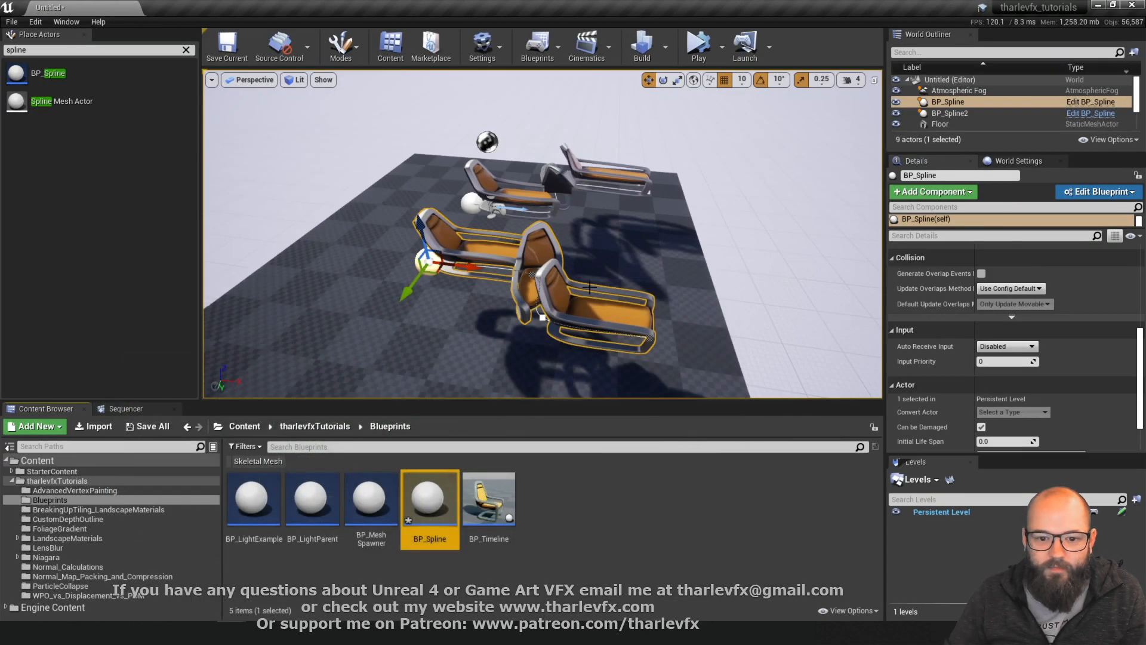
{"action": "right_click_drag", "start_coordinate": [578, 316], "coordinate": [606, 305]}
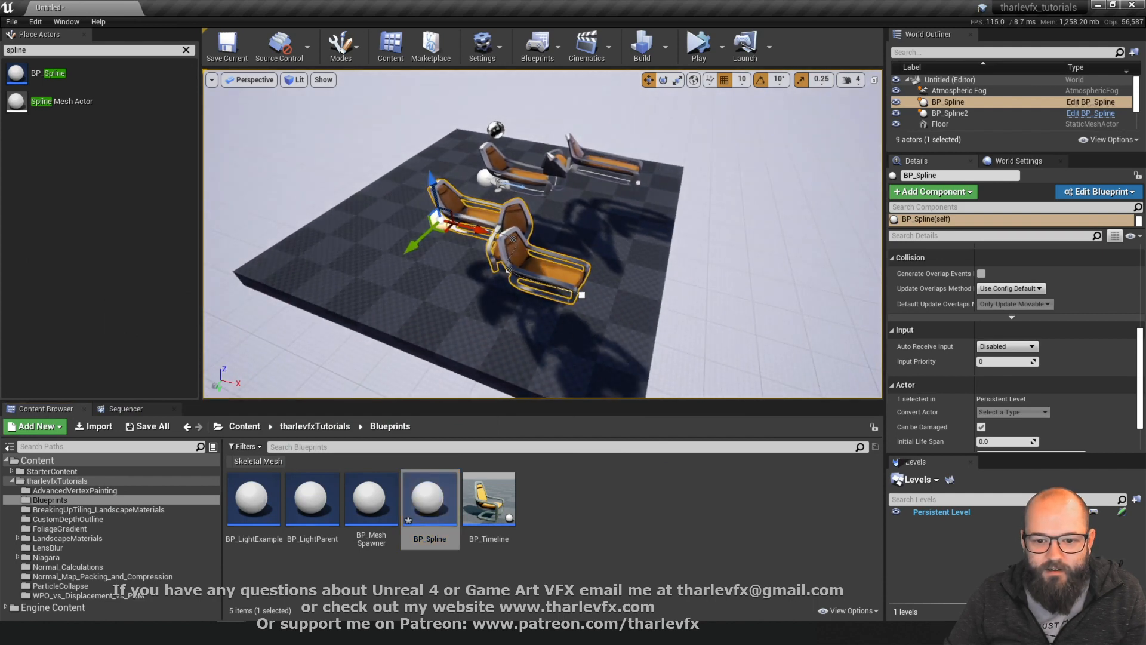
{"action": "left_click", "coordinate": [582, 295]}
{"action": "left_click_drag", "start_coordinate": [624, 306], "coordinate": [675, 410]}
{"action": "right_click_drag", "start_coordinate": [619, 320], "coordinate": [668, 358]}
{"action": "left_click_drag", "start_coordinate": [577, 273], "coordinate": [411, 317], "text": "alt"}
{"action": "left_click_drag", "start_coordinate": [453, 280], "coordinate": [286, 275], "text": "alt"}
{"action": "right_click_drag", "start_coordinate": [286, 276], "coordinate": [251, 260]}
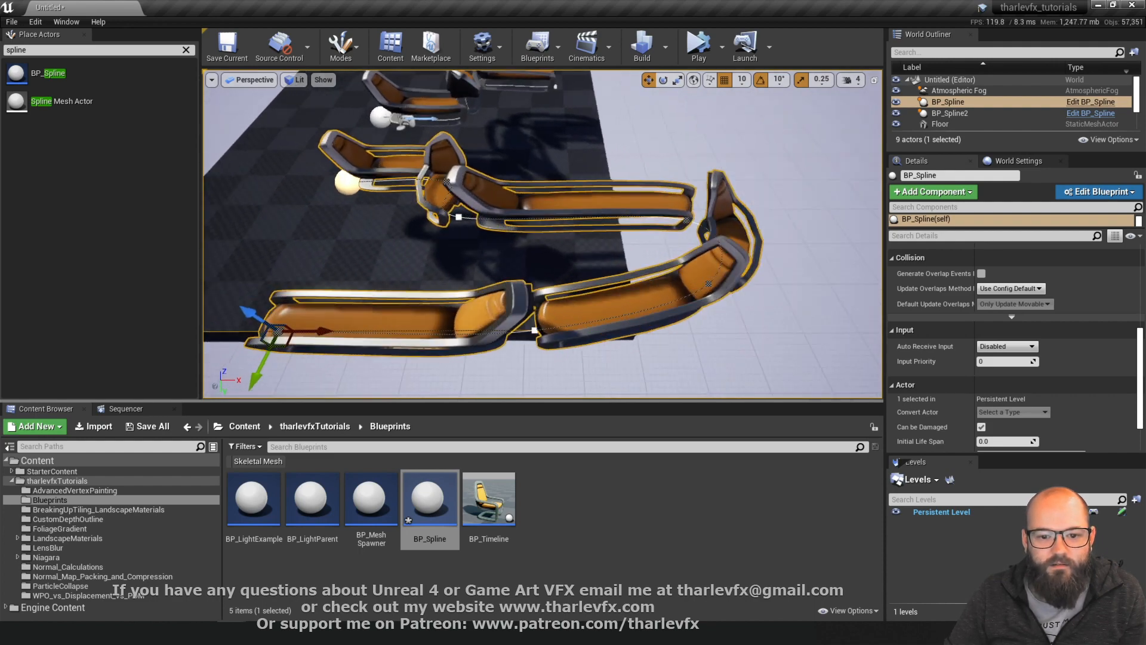
Try SM_Arrows as the Spline Mesh of the BP_Spline actor in the level and inspect the deformed result
{"action": "key", "text": "Escape"}
{"action": "right_click_drag", "start_coordinate": [381, 250], "coordinate": [601, 302]}
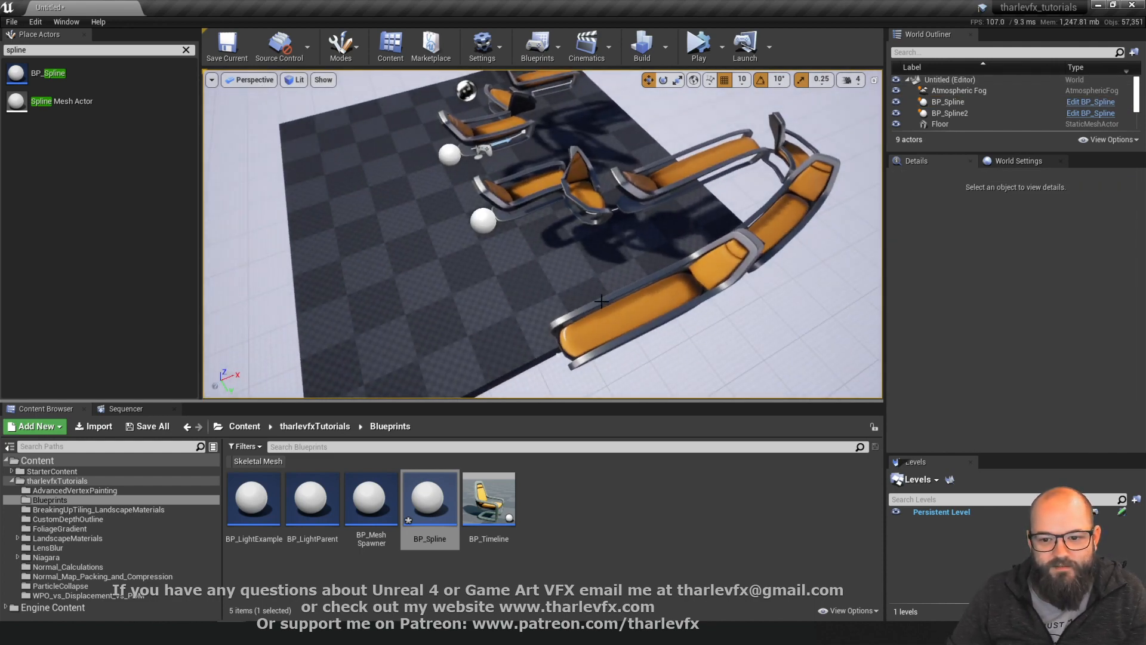
{"action": "left_click", "coordinate": [602, 301]}
{"action": "right_click_drag", "start_coordinate": [720, 340], "coordinate": [753, 246]}
{"action": "left_click", "coordinate": [683, 306]}
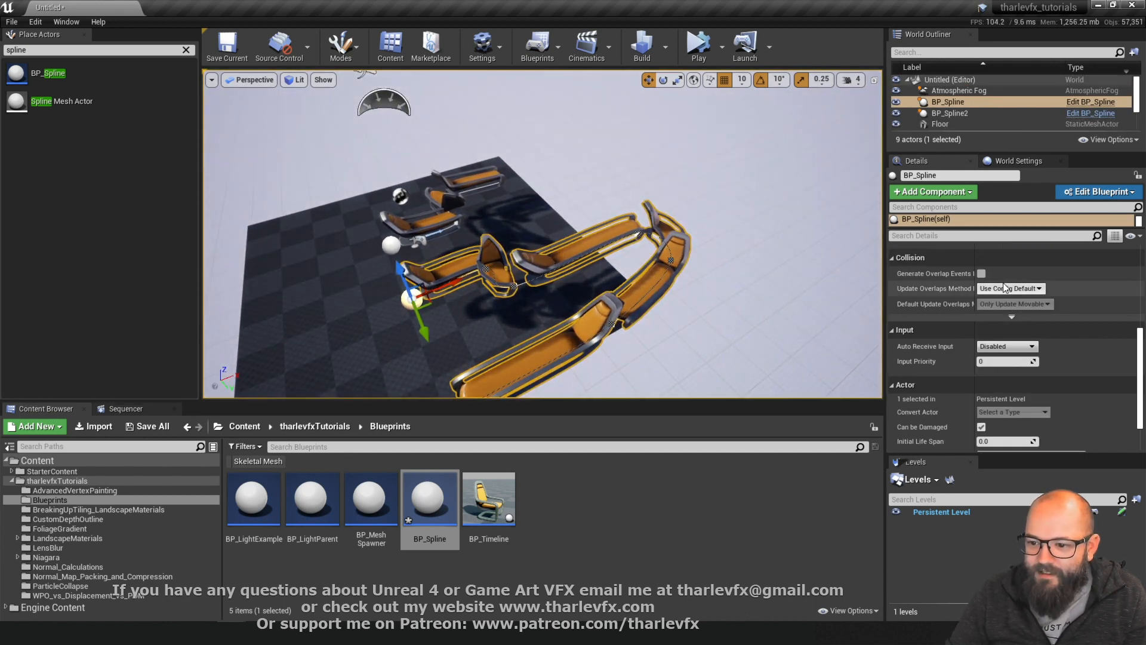
{"action": "scroll", "coordinate": [932, 283], "scroll_direction": "up", "scroll_amount": 10}
{"action": "left_click", "coordinate": [1042, 342]}
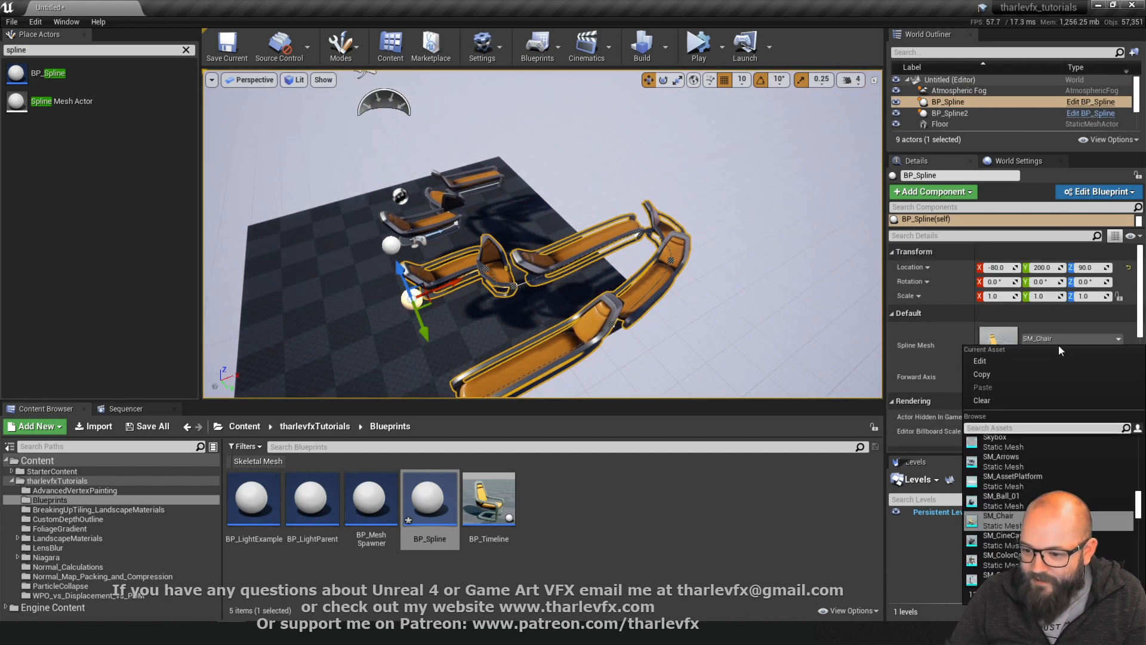
{"action": "left_click", "coordinate": [1036, 461]}
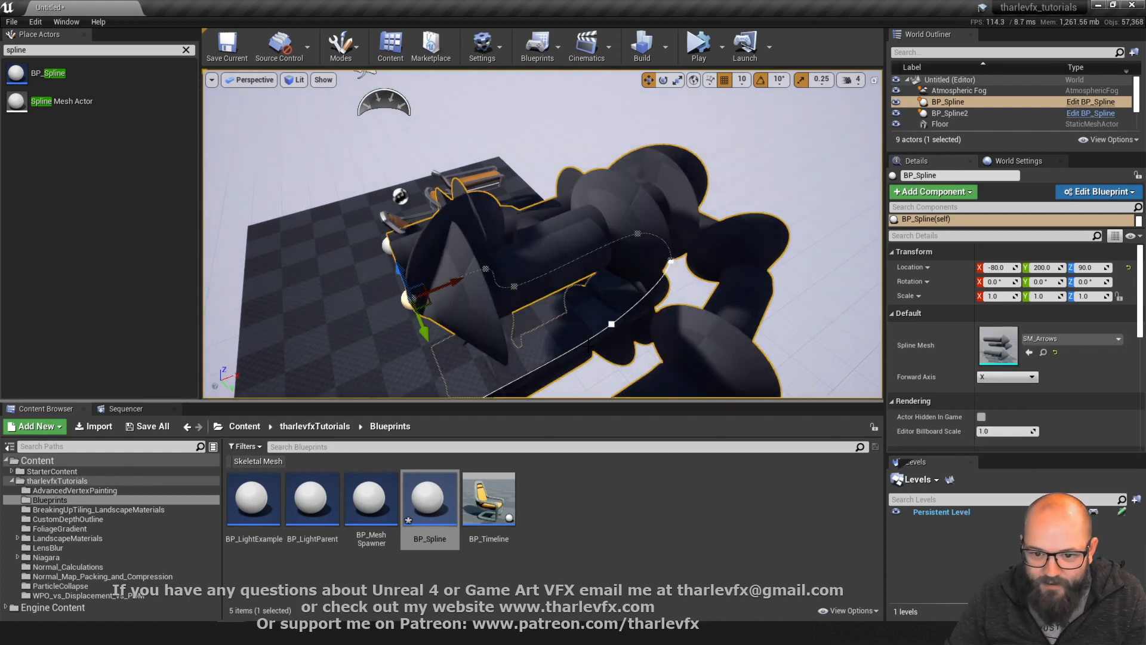
{"action": "left_click_drag", "start_coordinate": [584, 340], "coordinate": [668, 388], "text": "alt"}
{"action": "left_click_drag", "start_coordinate": [544, 269], "coordinate": [561, 232], "text": "alt"}
Set the Spline Mesh of the BP_Spline actor to SM_Cube_01
{"action": "left_click", "coordinate": [1044, 340]}
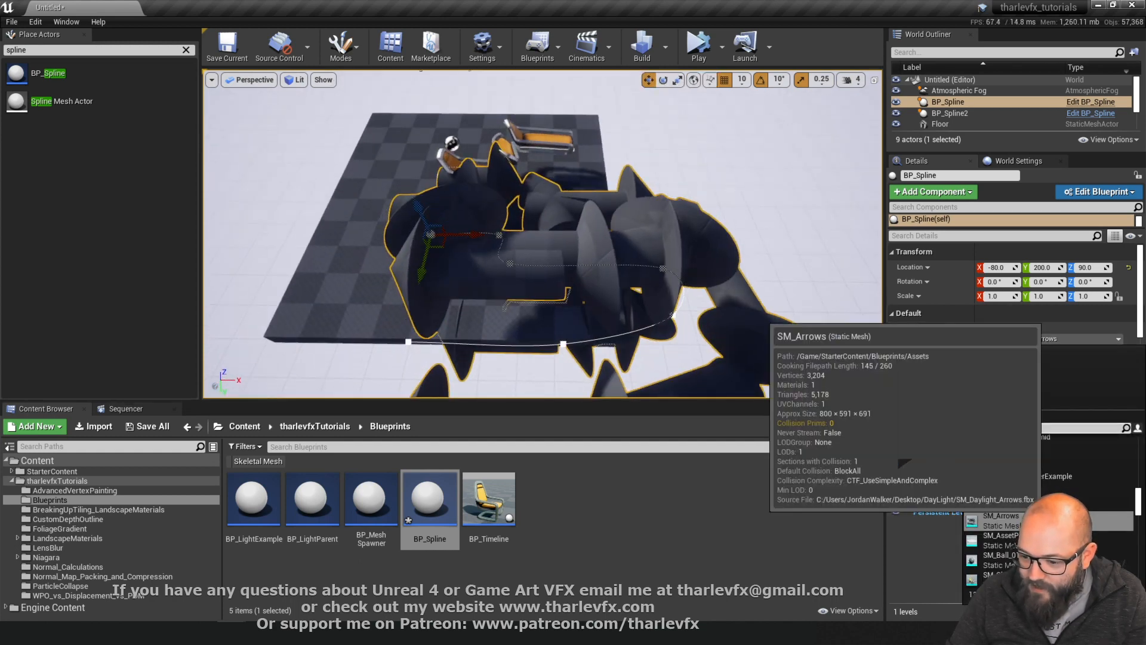
{"action": "scroll", "coordinate": [1011, 531], "scroll_direction": "down", "scroll_amount": 4}
{"action": "scroll", "coordinate": [1011, 531], "scroll_direction": "down", "scroll_amount": 4}
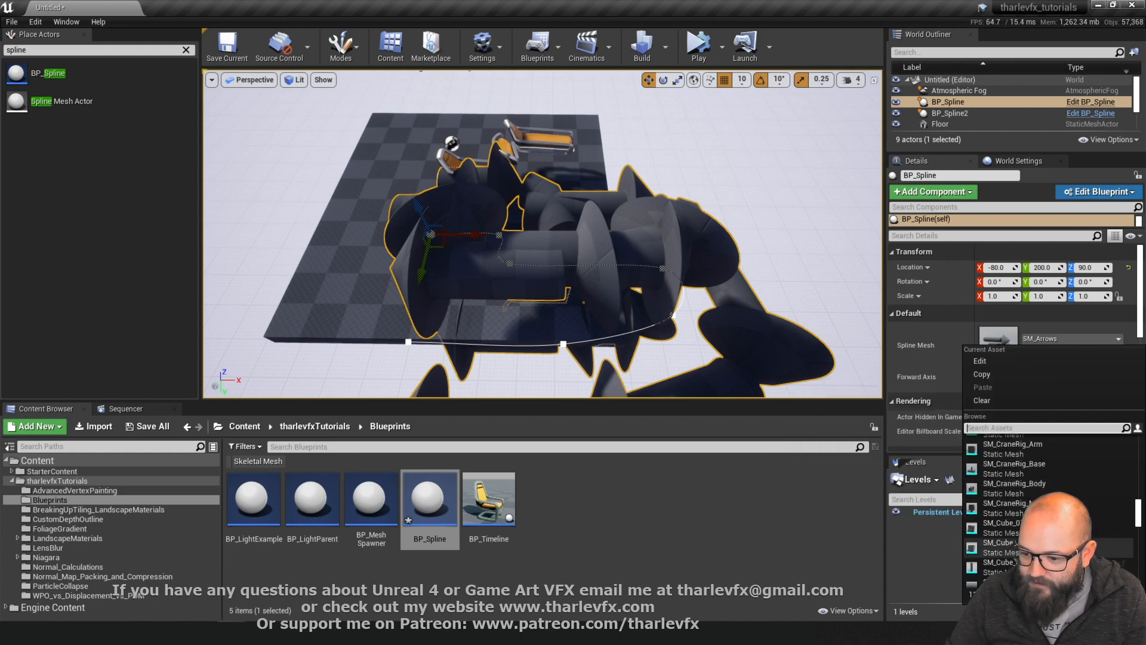
{"action": "left_click", "coordinate": [994, 526]}
{"action": "mouse_move", "coordinate": [503, 251]}
{"action": "left_mouse_down", "text": "alt"}
{"action": "mouse_move", "coordinate": [561, 316]}
{"action": "mouse_move", "coordinate": [501, 245]}
{"action": "mouse_move", "coordinate": [490, 254]}
{"action": "left_mouse_up", "text": "alt"}
In the BP_Spline Construction Script, add Set Start Scale from the spline mesh component's Return Value and run it after Set Start and End
{"action": "key", "text": "alt+Tab"}
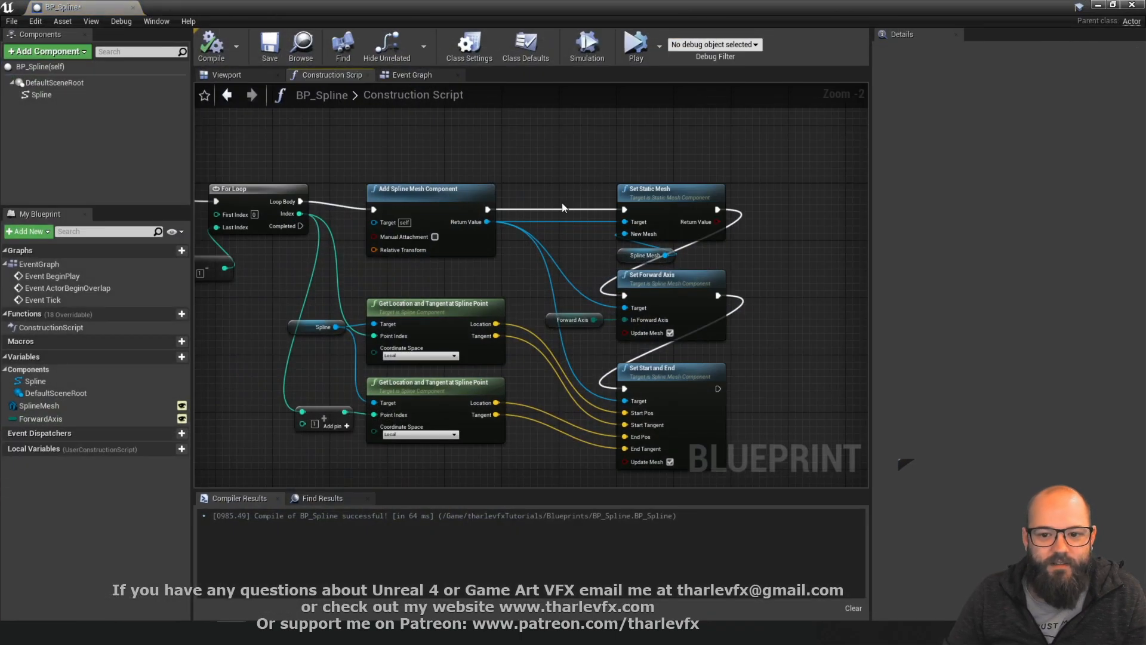
{"action": "right_click_drag", "start_coordinate": [649, 209], "coordinate": [611, 131]}
{"action": "left_click_drag", "start_coordinate": [720, 484], "coordinate": [700, 449]}
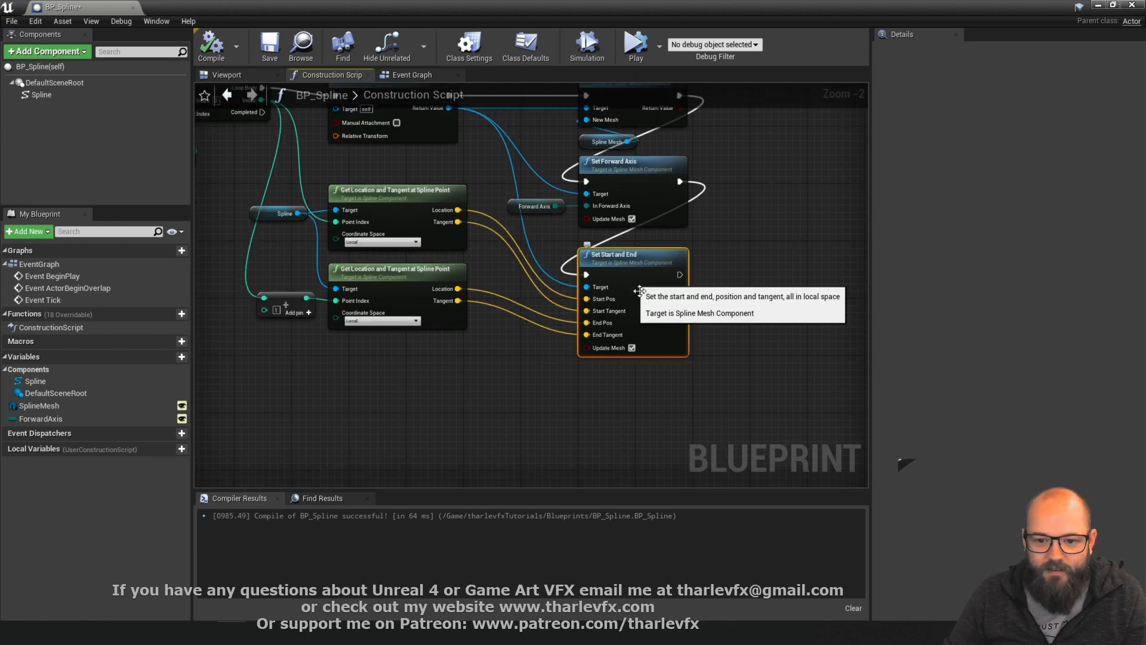
{"action": "right_click_drag", "start_coordinate": [453, 119], "coordinate": [443, 187]}
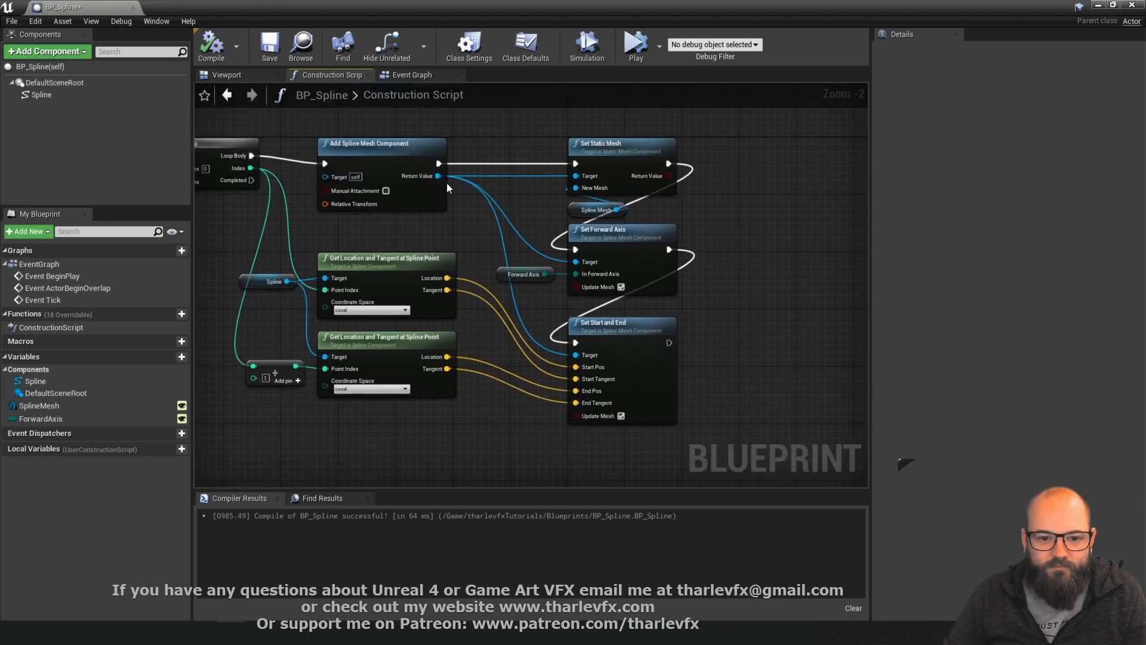
{"action": "left_click_drag", "start_coordinate": [439, 176], "coordinate": [596, 180]}
{"action": "type", "text": "se"}
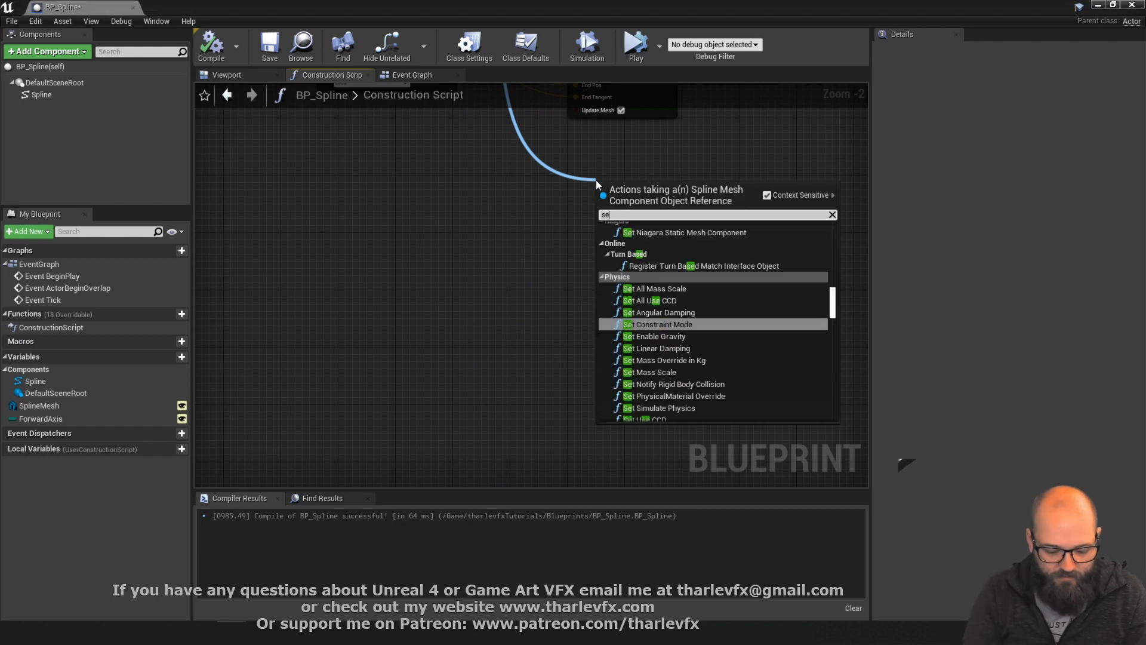
{"action": "type", "text": "t scale"}
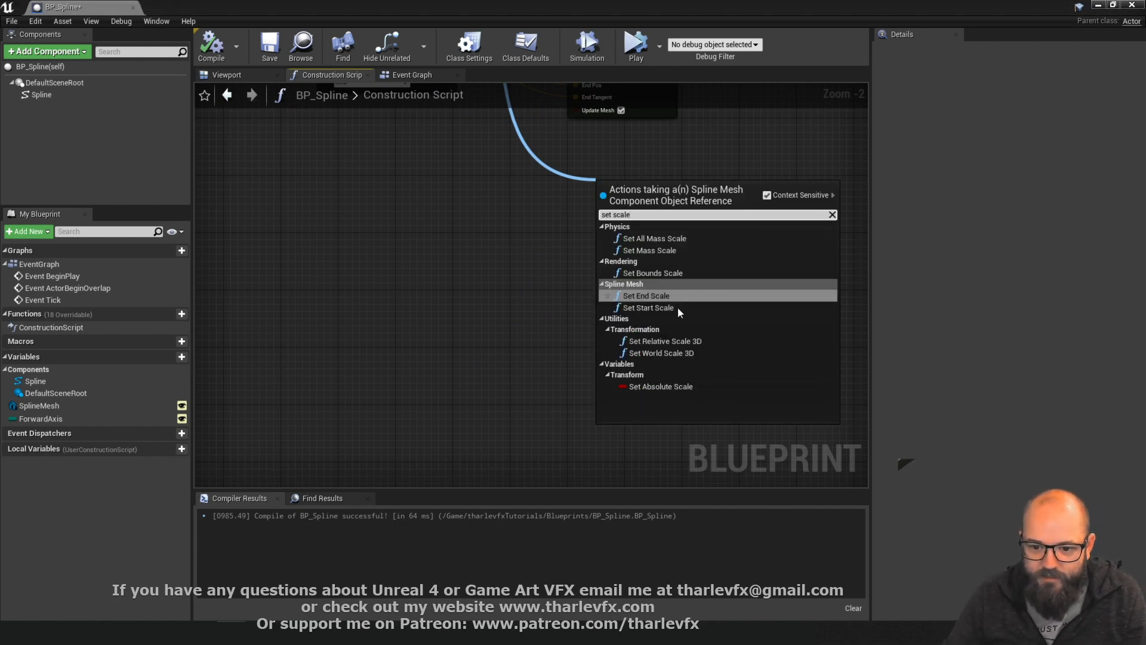
{"action": "left_click", "coordinate": [648, 308]}
{"action": "right_click_drag", "start_coordinate": [643, 202], "coordinate": [622, 367]}
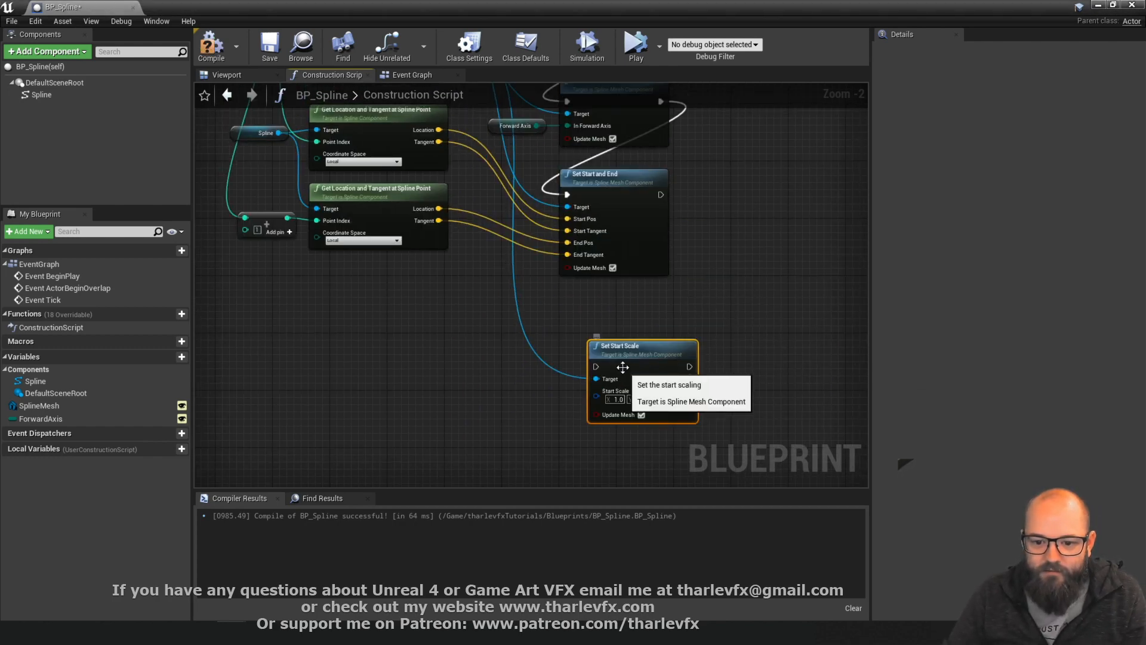
{"action": "left_click_drag", "start_coordinate": [622, 367], "coordinate": [661, 194]}
{"action": "scroll", "coordinate": [597, 364], "scroll_direction": "down", "scroll_amount": 1}
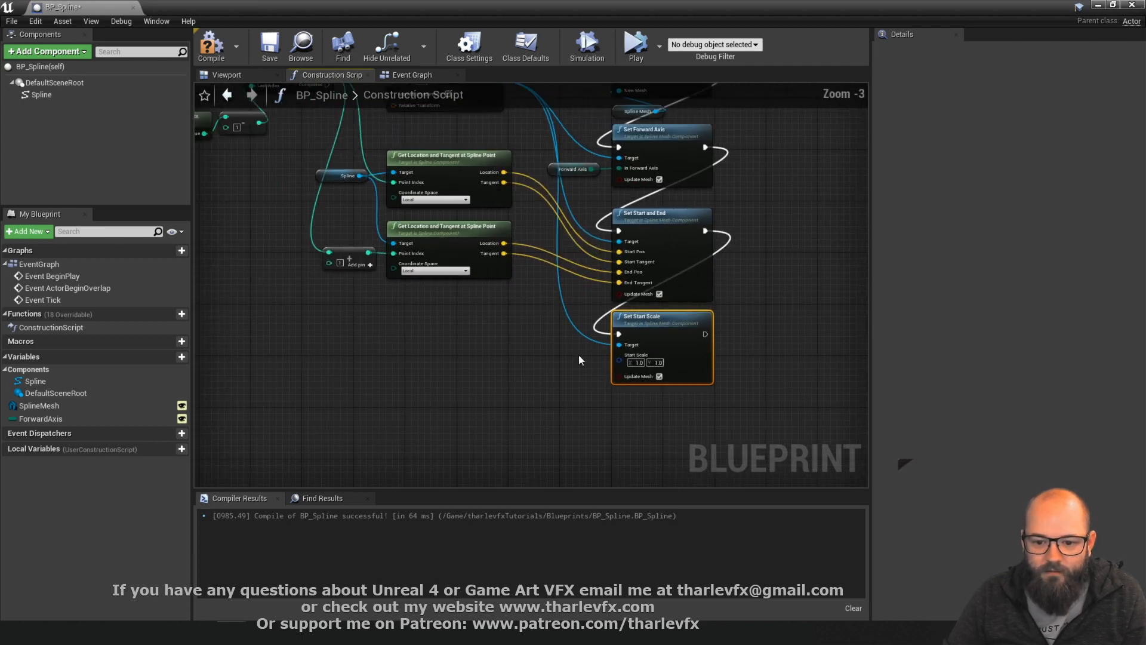
Add a Set End Scale node from the same Return Value, place it below Set Start Scale and chain their execution
{"action": "right_click_drag", "start_coordinate": [579, 355], "coordinate": [592, 397]}
{"action": "left_click_drag", "start_coordinate": [509, 122], "coordinate": [643, 325]}
{"action": "type", "text": "set end"}
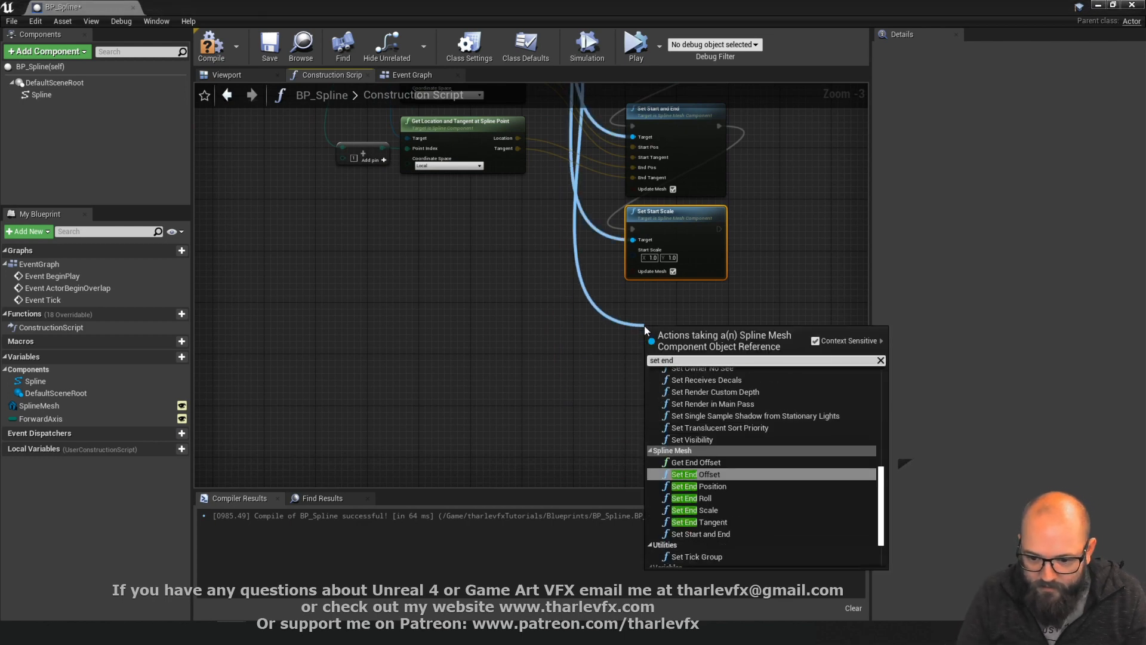
{"action": "key", "text": "Down"}
{"action": "key", "text": "Down"}
{"action": "key", "text": "Down"}
{"action": "key", "text": "Down"}
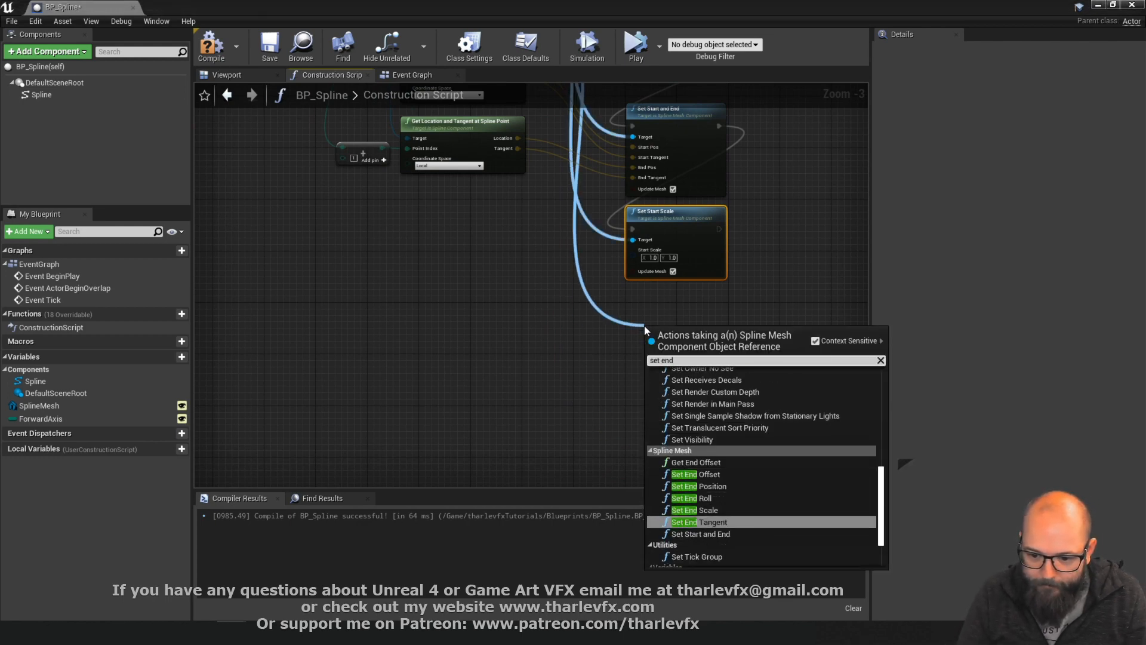
{"action": "key", "text": "Up"}
{"action": "key", "text": "Return"}
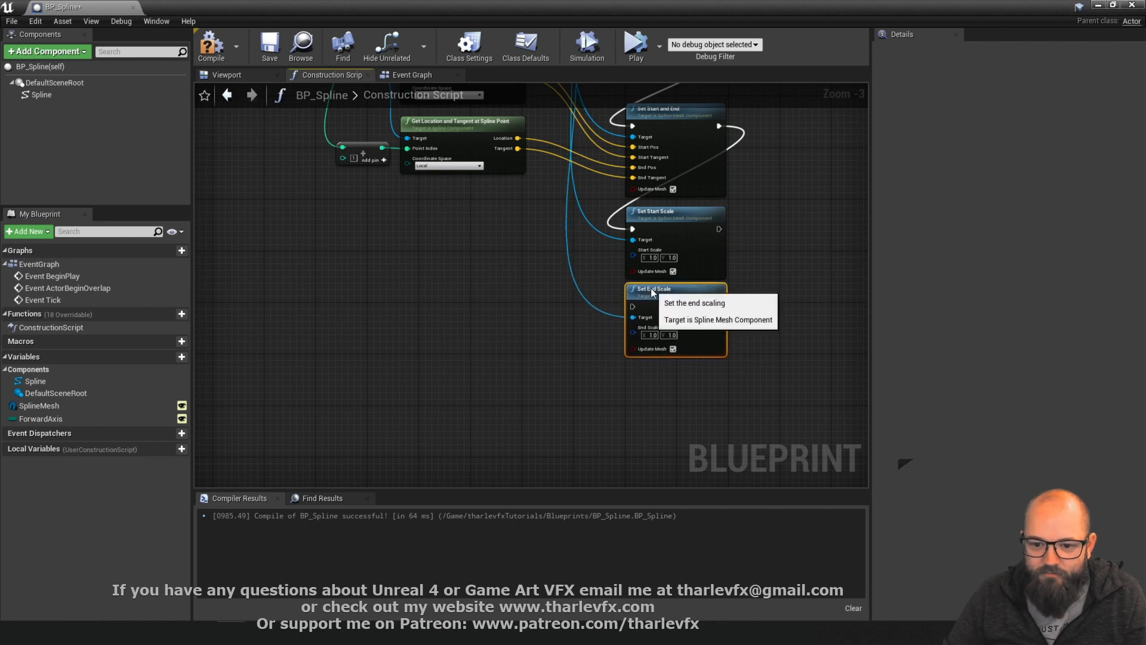
{"action": "left_click", "coordinate": [577, 262]}
{"action": "scroll", "coordinate": [543, 242], "scroll_direction": "up", "scroll_amount": 3}
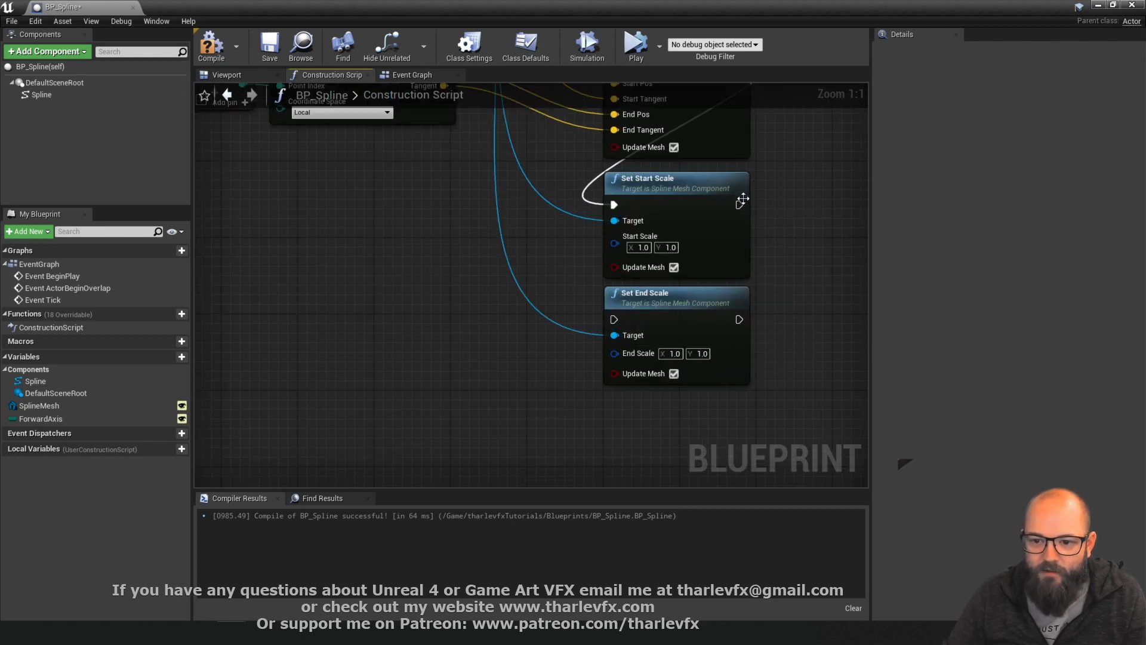
{"action": "left_click_drag", "start_coordinate": [740, 203], "coordinate": [614, 319]}
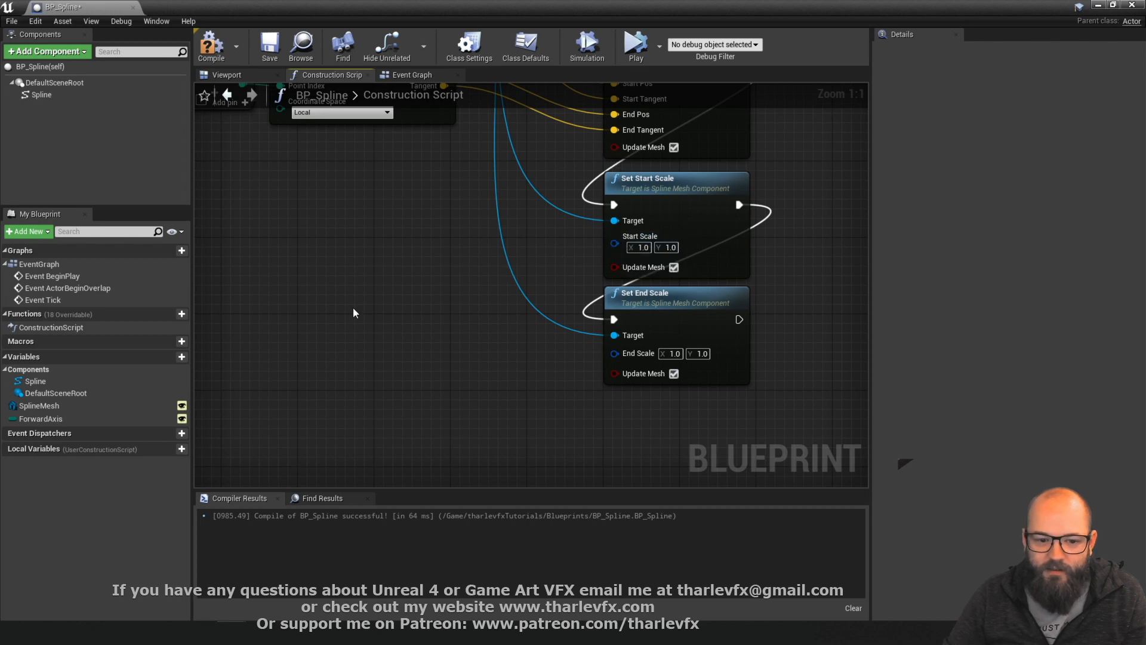
Create an instance-editable Float variable named MeshScale
{"action": "left_click", "coordinate": [170, 357]}
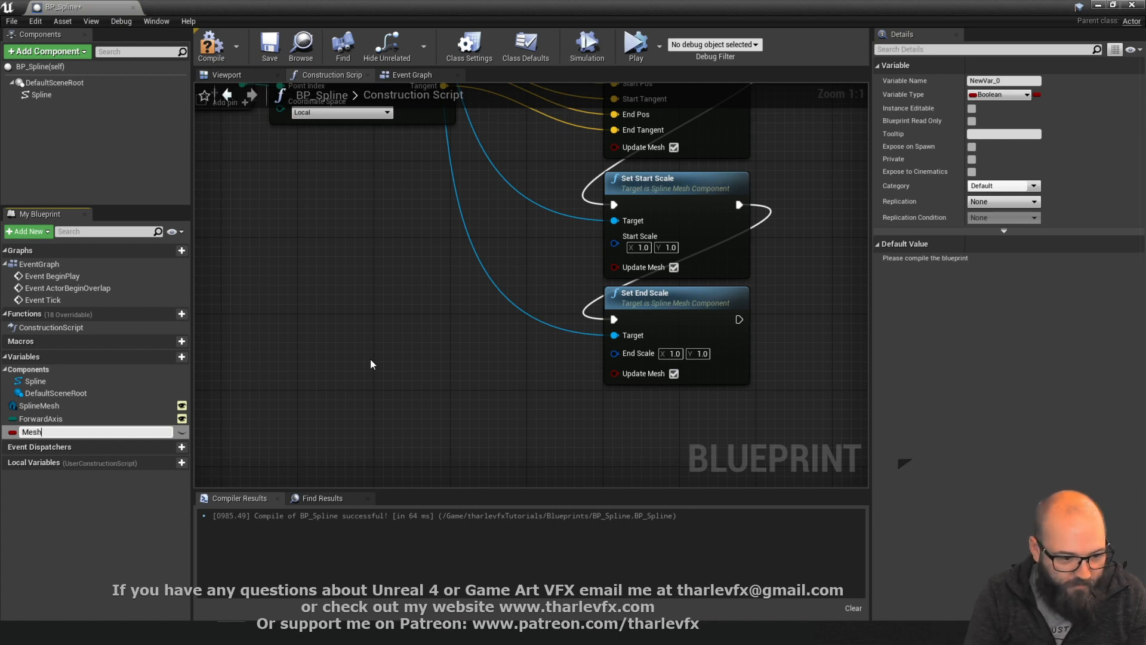
{"action": "type", "text": "MeshScale"}
{"action": "key", "text": "Return"}
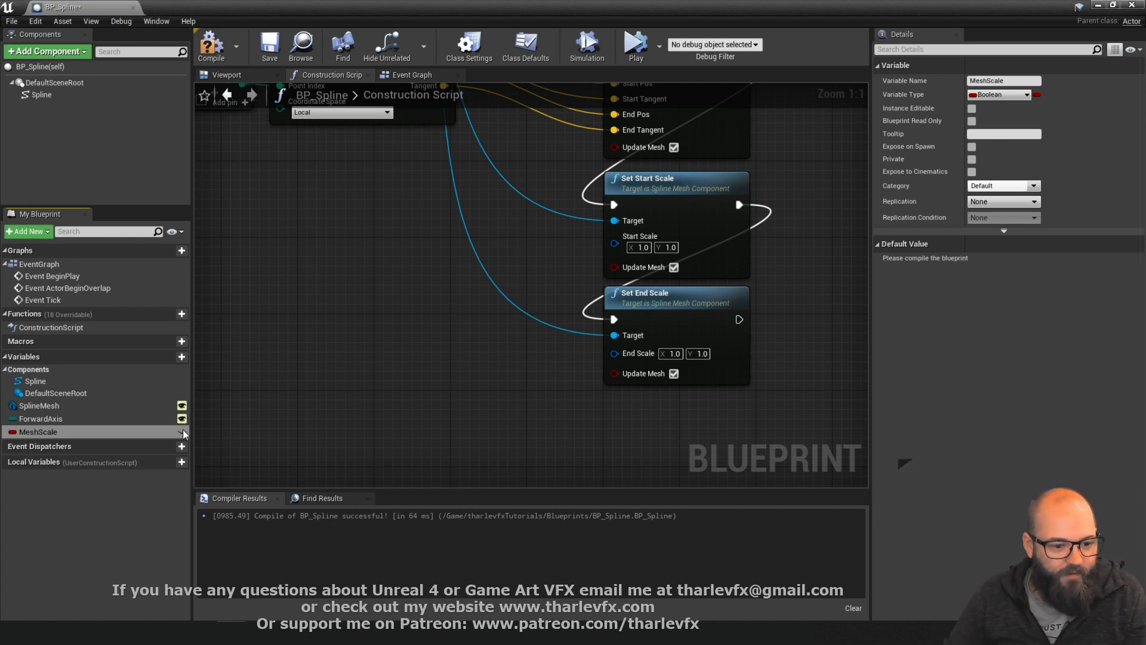
{"action": "left_click", "coordinate": [998, 95]}
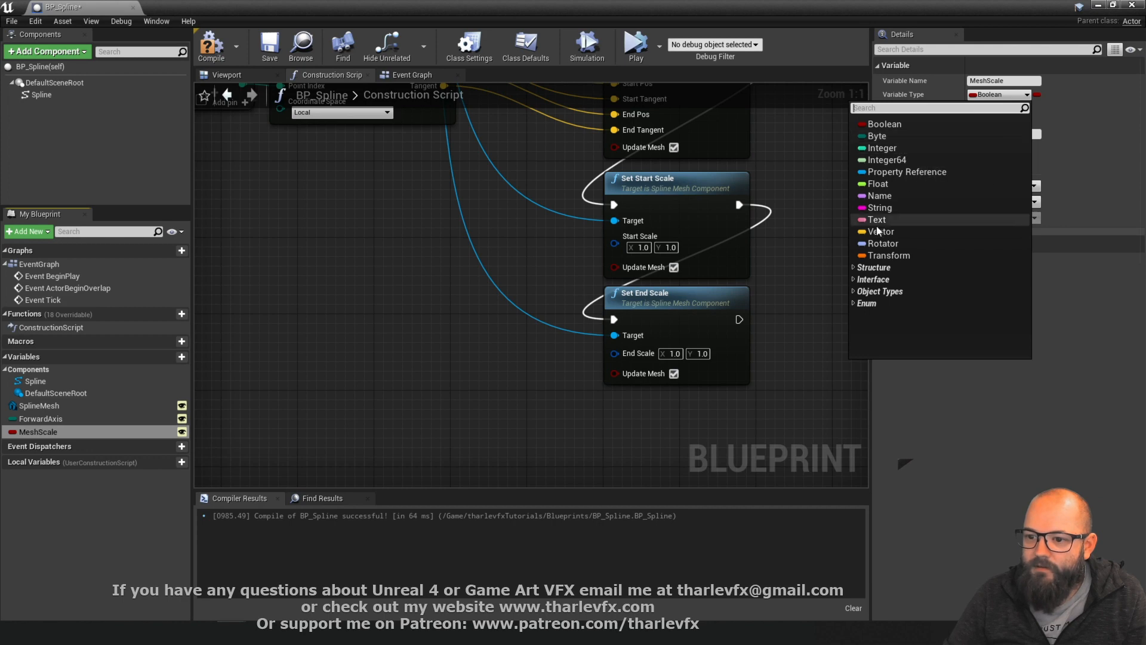
{"action": "left_click", "coordinate": [877, 183]}
Place a MeshScale getter, split the Start Scale and End Scale pins, and feed it into all four X and Y inputs
{"action": "left_click_drag", "start_coordinate": [38, 431], "coordinate": [615, 241]}
{"action": "left_click", "coordinate": [497, 363]}
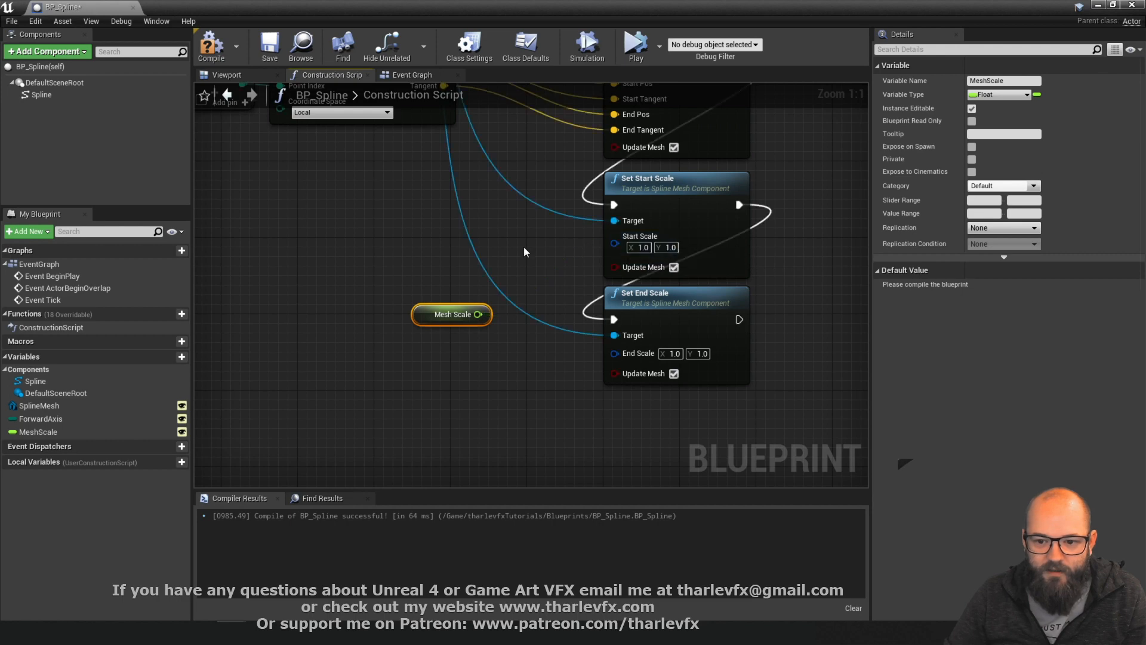
{"action": "left_click_drag", "start_coordinate": [452, 314], "coordinate": [433, 304]}
{"action": "right_click", "coordinate": [615, 243]}
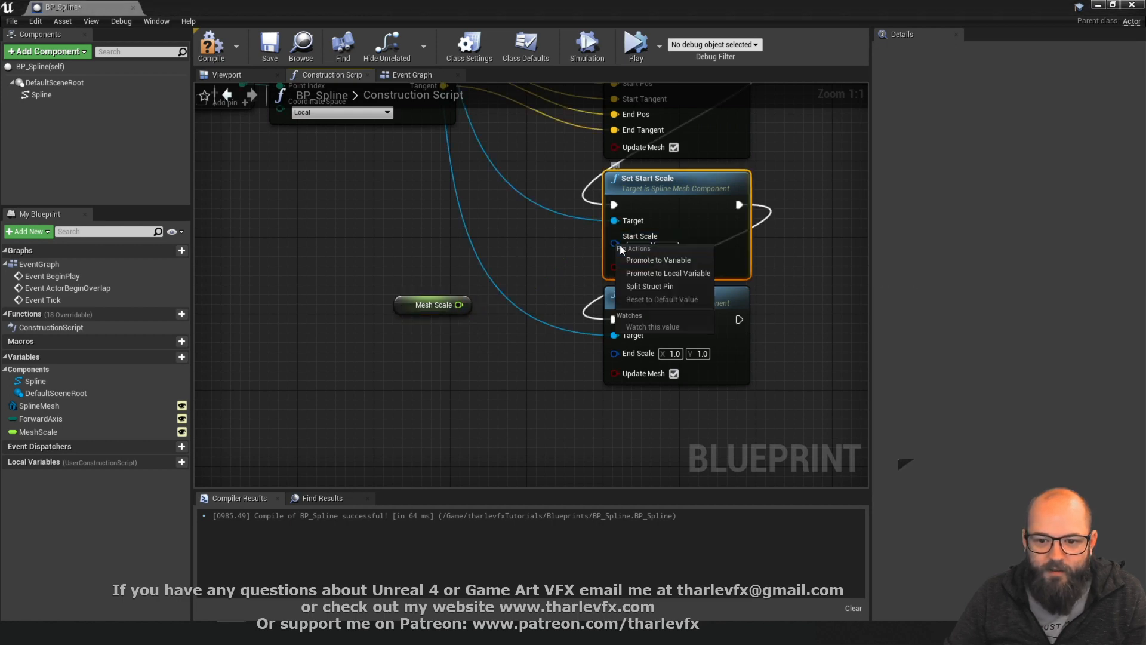
{"action": "left_click", "coordinate": [632, 289]}
{"action": "right_click", "coordinate": [629, 354]}
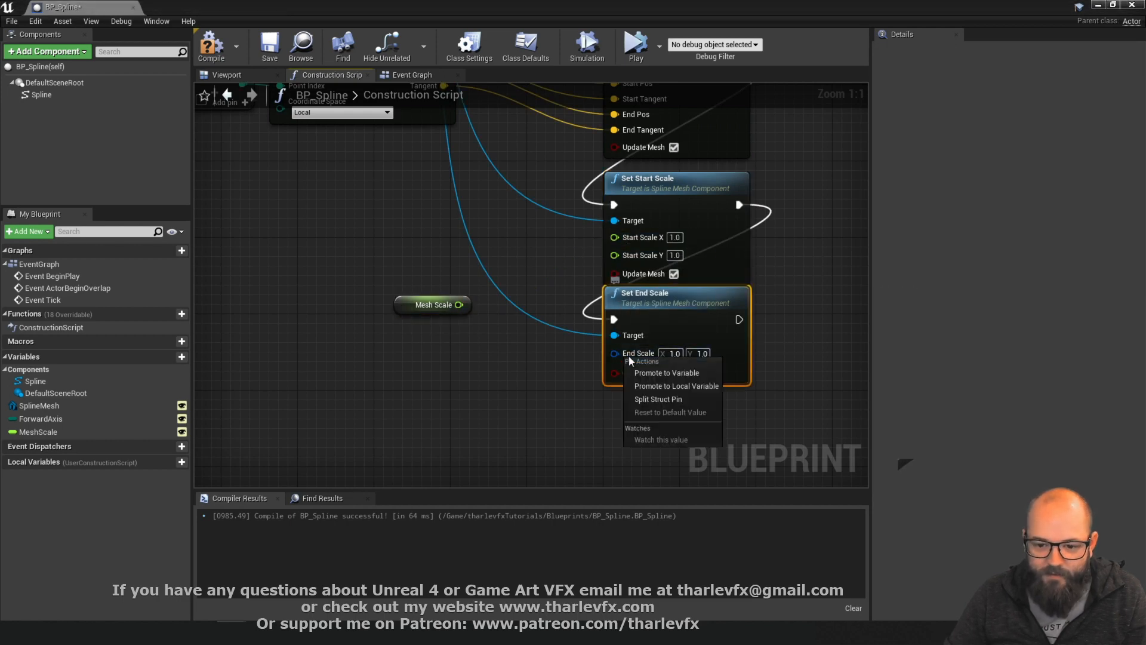
{"action": "left_click", "coordinate": [660, 395]}
{"action": "left_click_drag", "start_coordinate": [459, 305], "coordinate": [615, 368]}
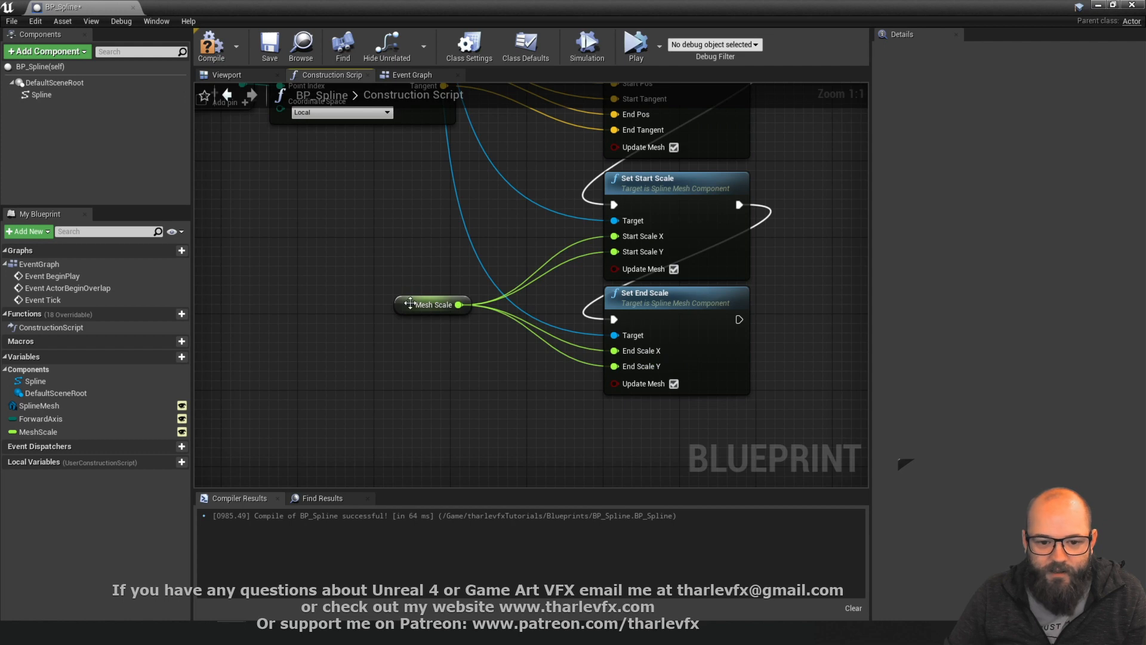
{"action": "left_click_drag", "start_coordinate": [410, 304], "coordinate": [458, 294]}
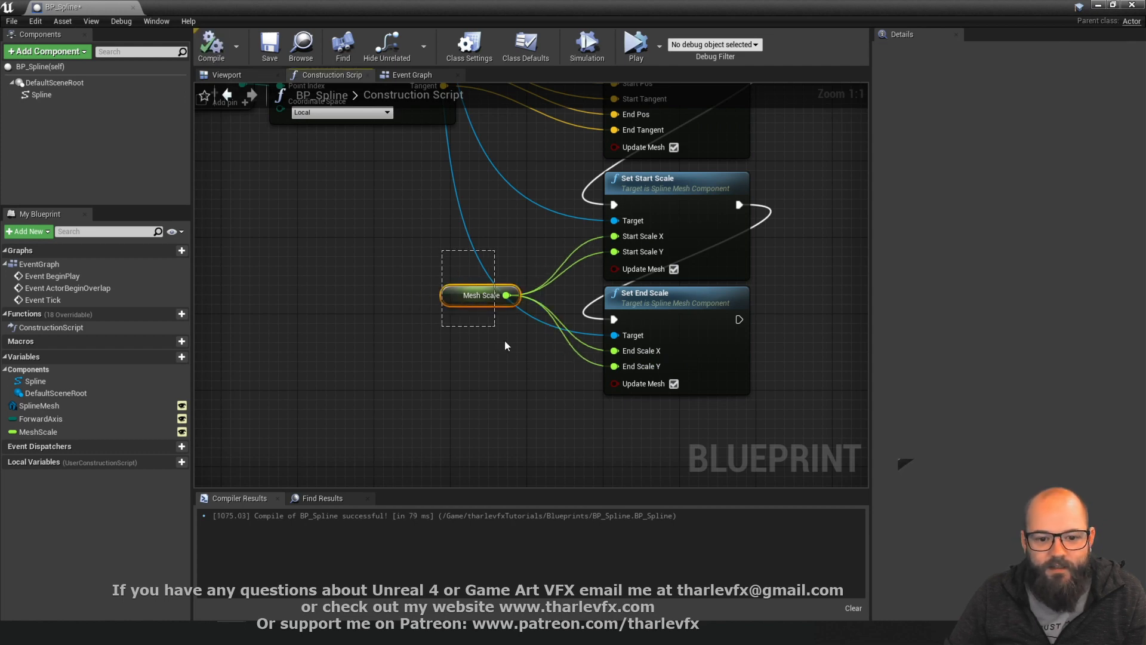
Set the default value of MeshScale to 1.0 and compile the Blueprint
{"action": "left_click_drag", "start_coordinate": [506, 346], "coordinate": [504, 343]}
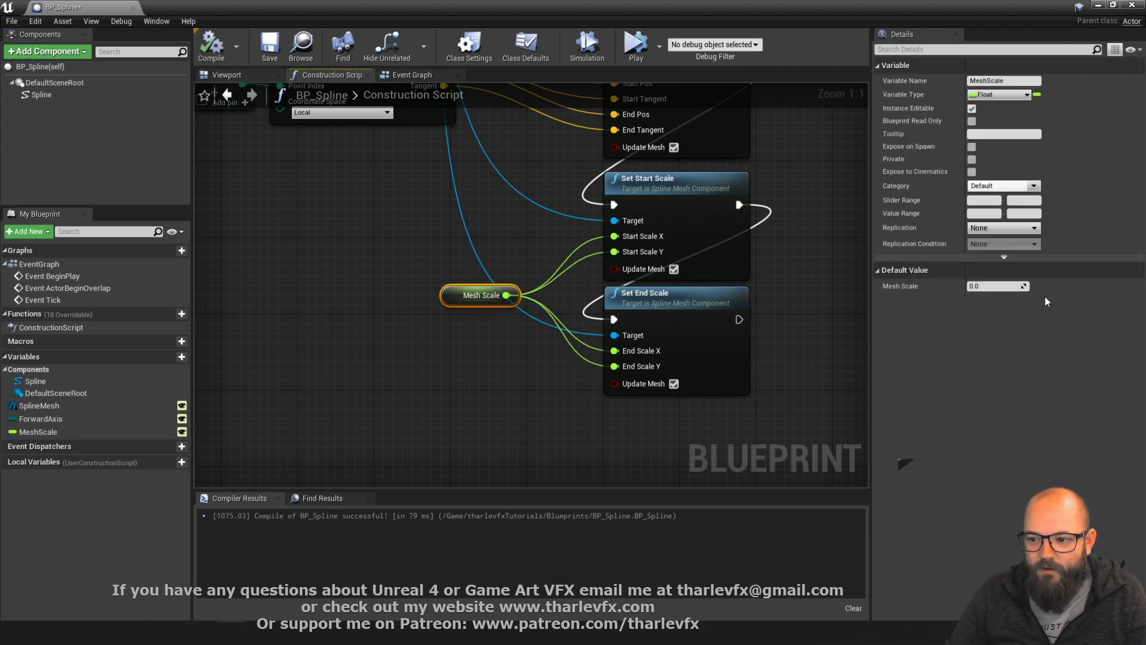
{"action": "left_click", "coordinate": [391, 230]}
{"action": "left_click", "coordinate": [211, 47]}
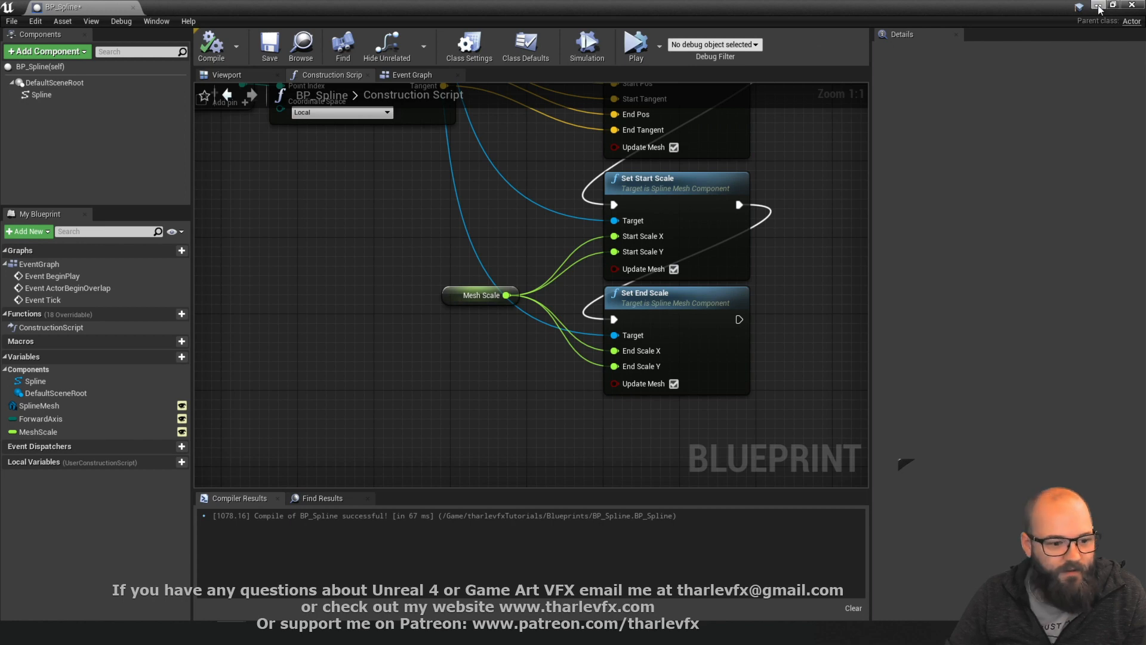
Back in the level, test the BP_Spline actor's Mesh Scale at 0.5, 0.1, 2, 0.2 and 0.3, and finish at 0.5
{"action": "left_click", "coordinate": [1098, 6]}
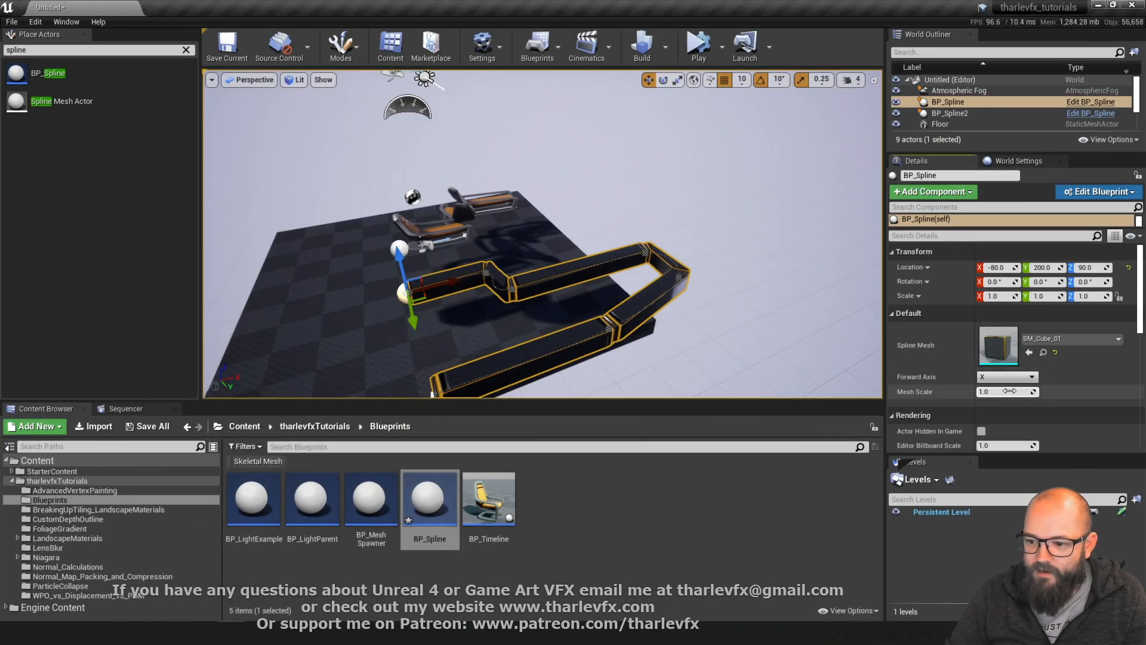
{"action": "type", "text": "0.5"}
{"action": "key", "text": "Return"}
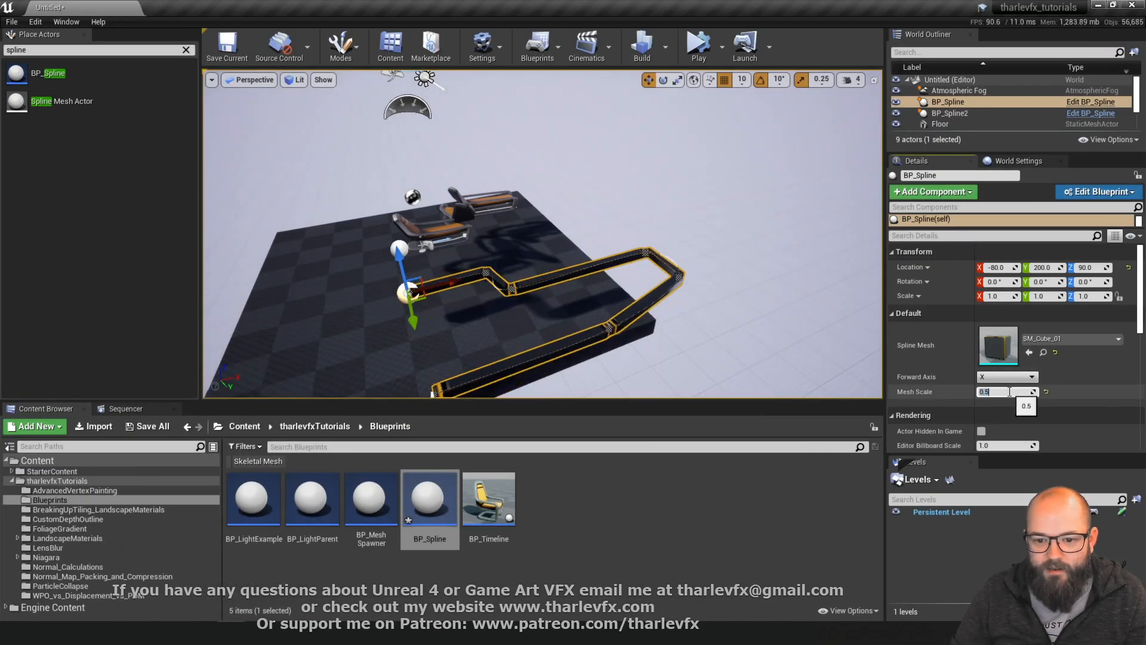
{"action": "type", "text": ".1"}
{"action": "key", "text": "Return"}
{"action": "type", "text": "2"}
{"action": "key", "text": "Return"}
{"action": "type", "text": ".1"}
{"action": "key", "text": "Return"}
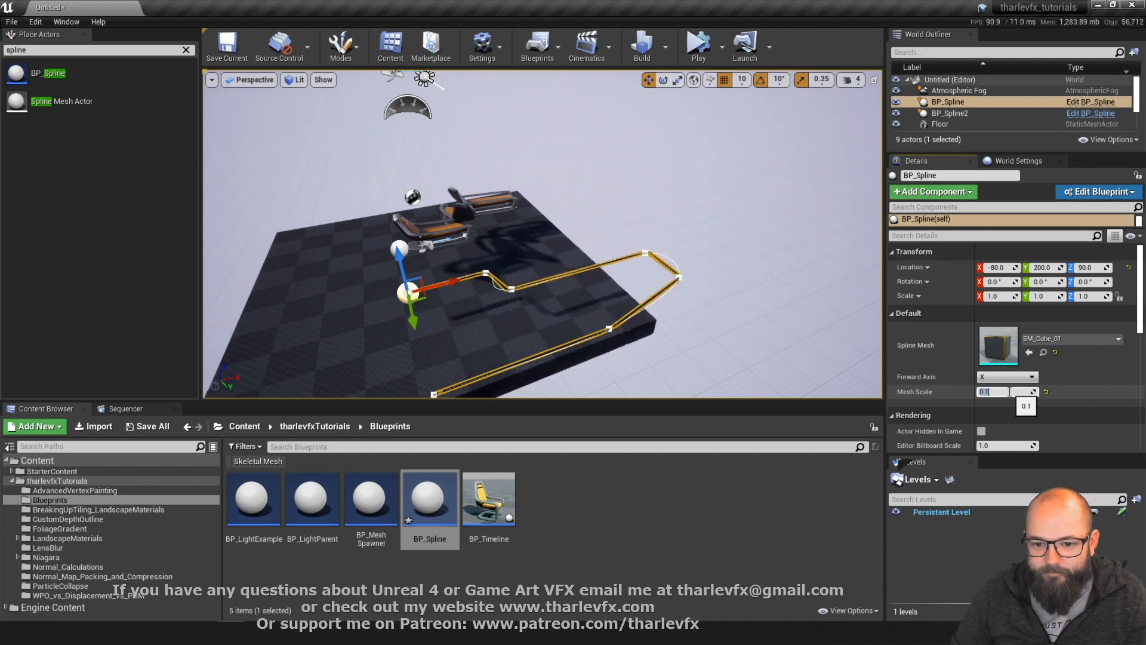
{"action": "type", "text": ".2"}
{"action": "key", "text": "Return"}
{"action": "type", "text": "."}
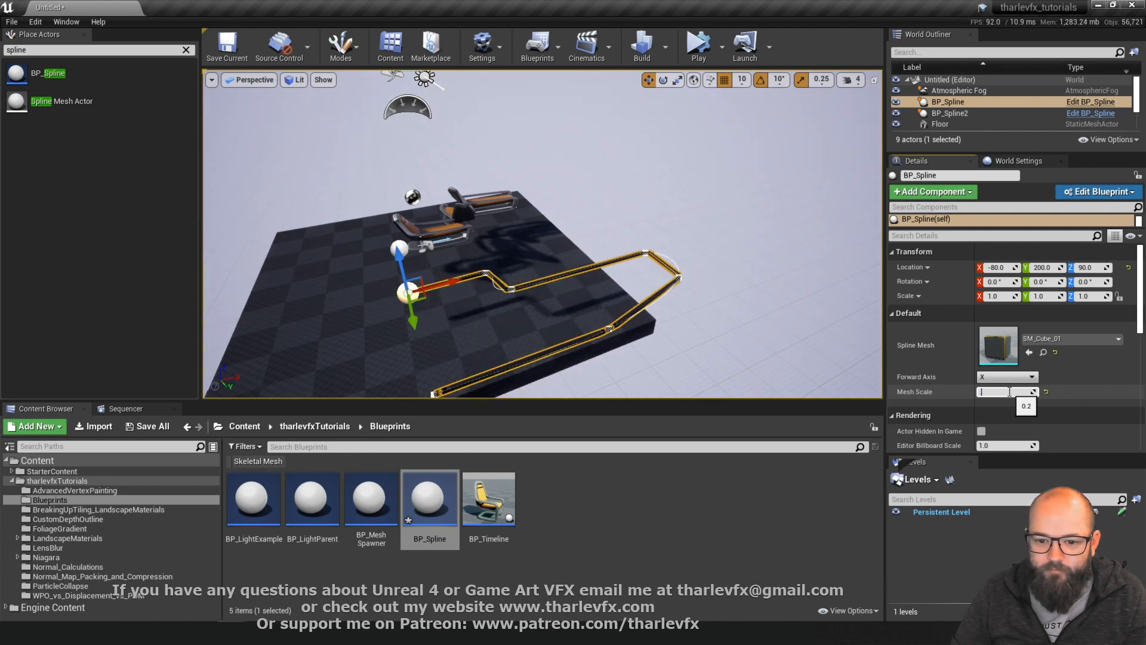
{"action": "type", "text": "3"}
{"action": "key", "text": "Return"}
{"action": "type", "text": ".5"}
{"action": "key", "text": "Return"}
Try Floor_400x400 as the Spline Mesh of the BP_Spline actor in the level
{"action": "right_click_drag", "start_coordinate": [573, 260], "coordinate": [534, 243]}
{"action": "key", "text": "Escape"}
{"action": "left_click", "coordinate": [398, 226]}
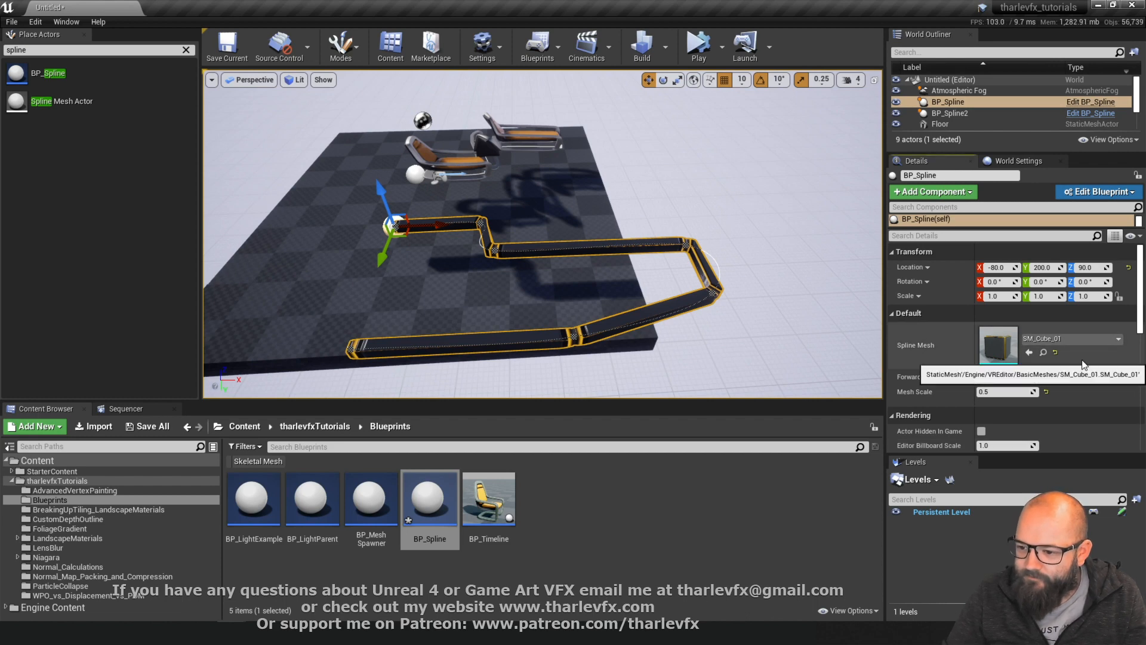
{"action": "left_click", "coordinate": [1072, 339]}
{"action": "scroll", "coordinate": [1050, 507], "scroll_direction": "up", "scroll_amount": 10}
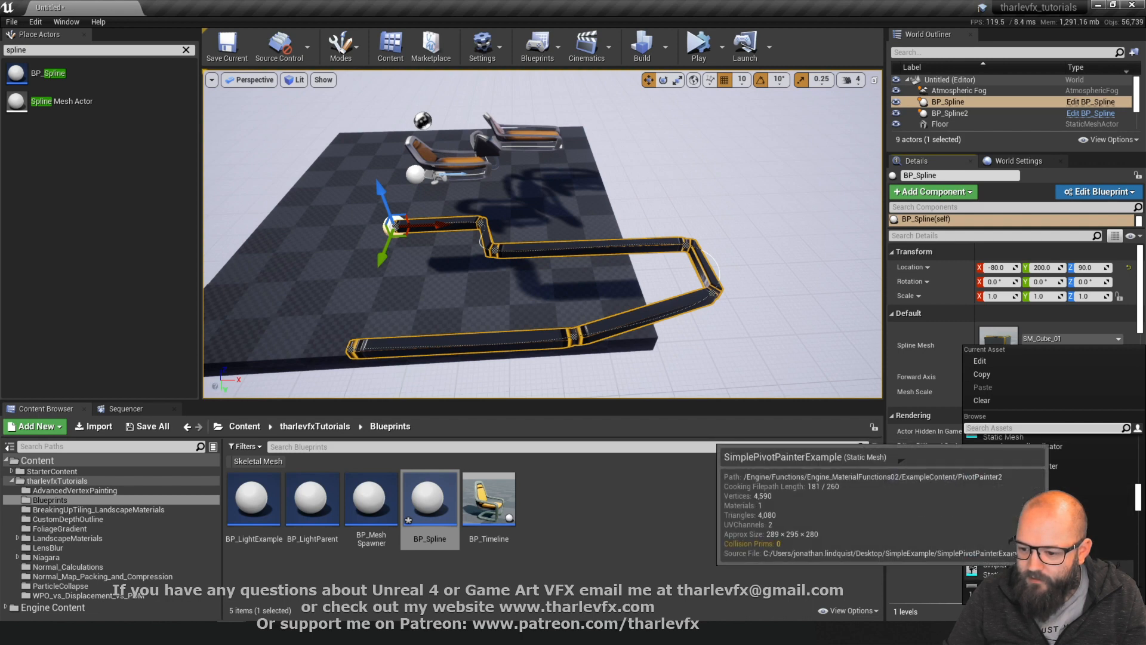
{"action": "scroll", "coordinate": [1050, 513], "scroll_direction": "up", "scroll_amount": 5}
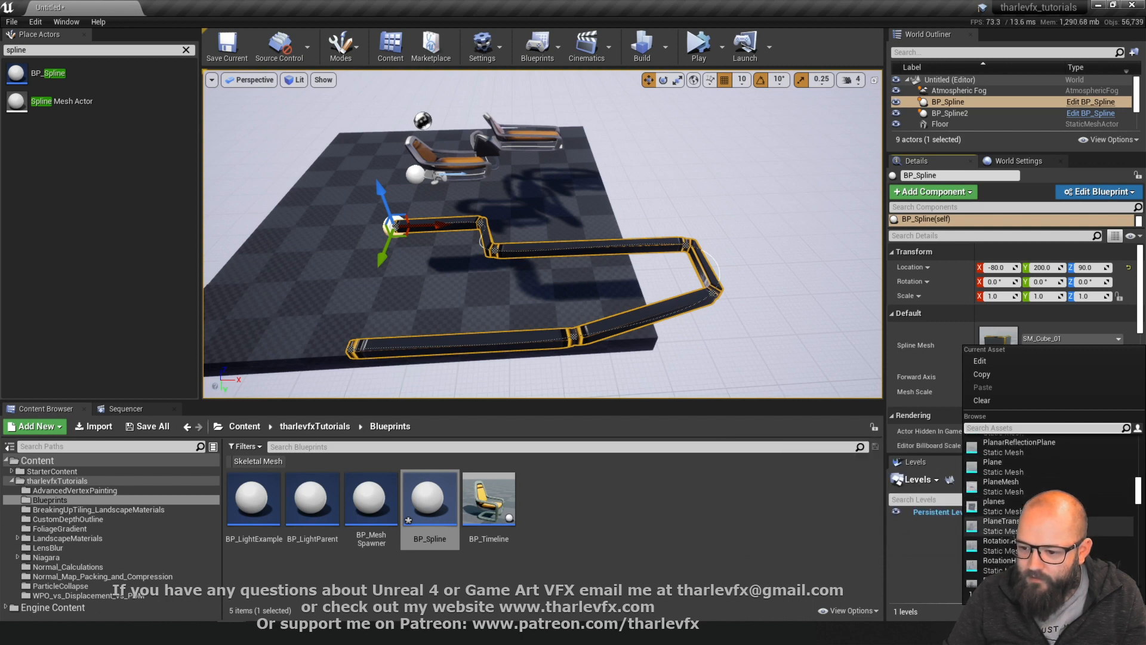
{"action": "scroll", "coordinate": [1051, 507], "scroll_direction": "up", "scroll_amount": 5}
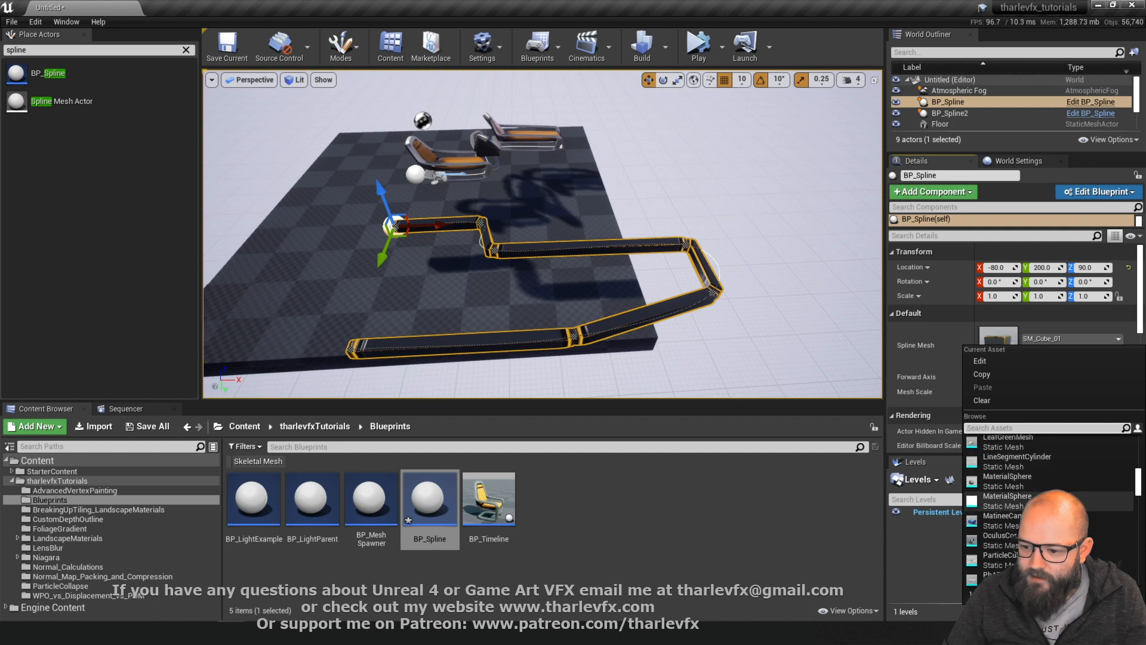
{"action": "scroll", "coordinate": [1050, 507], "scroll_direction": "up", "scroll_amount": 6}
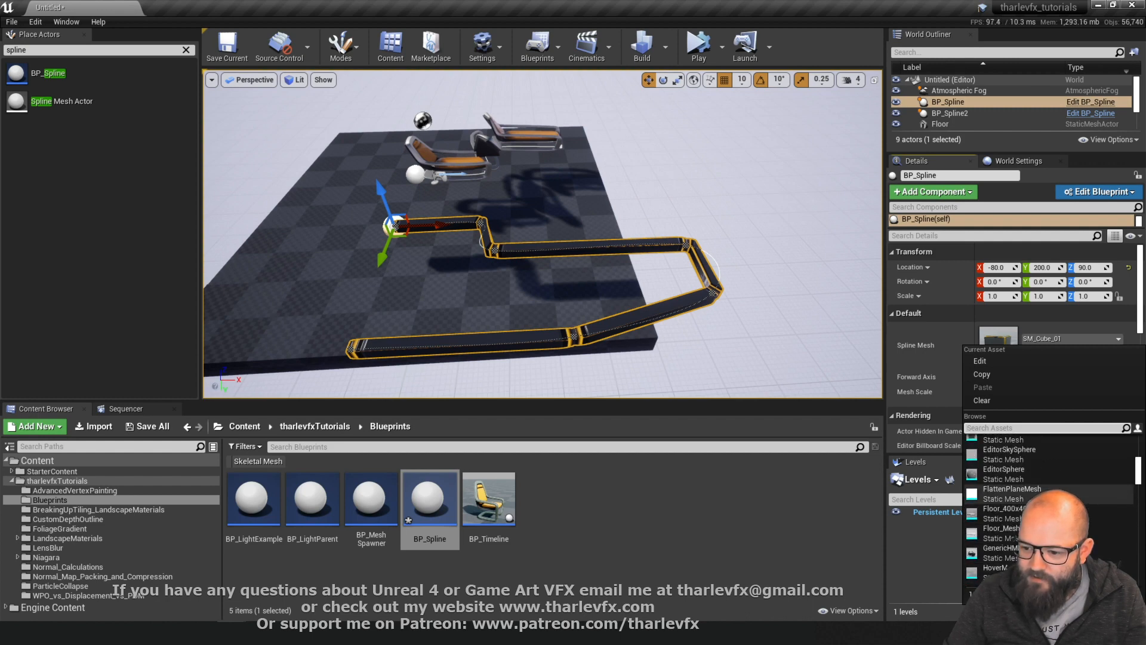
{"action": "left_click", "coordinate": [995, 518]}
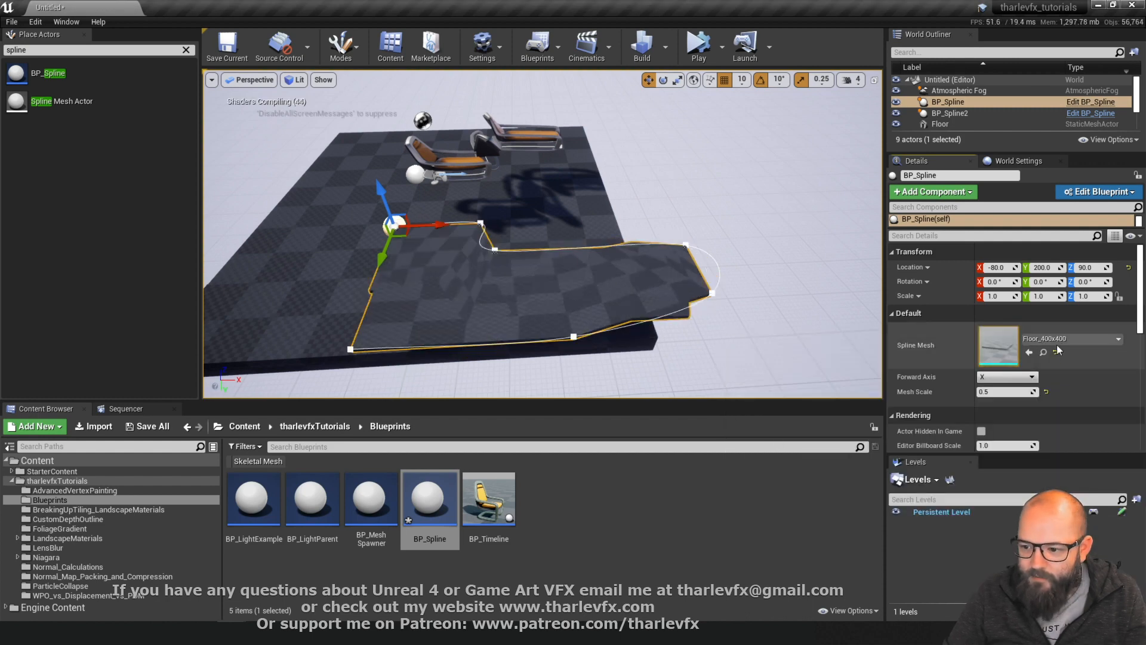
Find the chair mesh by name, assign SM_Chair as the actor's Spline Mesh, and deselect the actor
{"action": "scroll", "coordinate": [1062, 485], "scroll_direction": "up", "scroll_amount": 6}
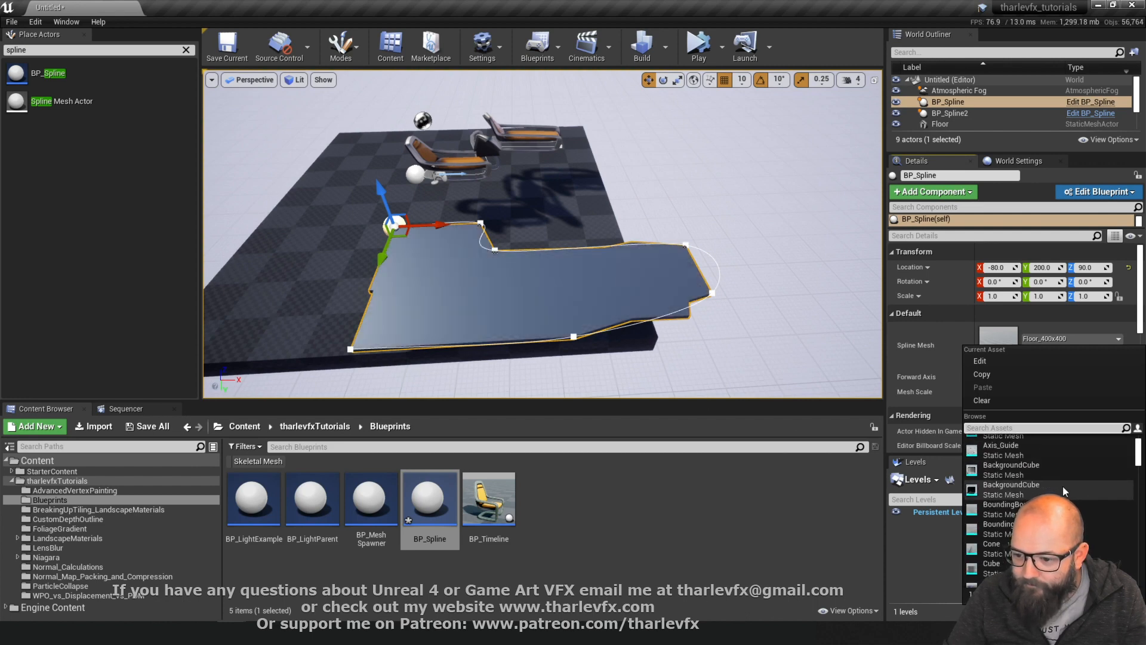
{"action": "left_click", "coordinate": [1019, 428]}
{"action": "type", "text": "mesh"}
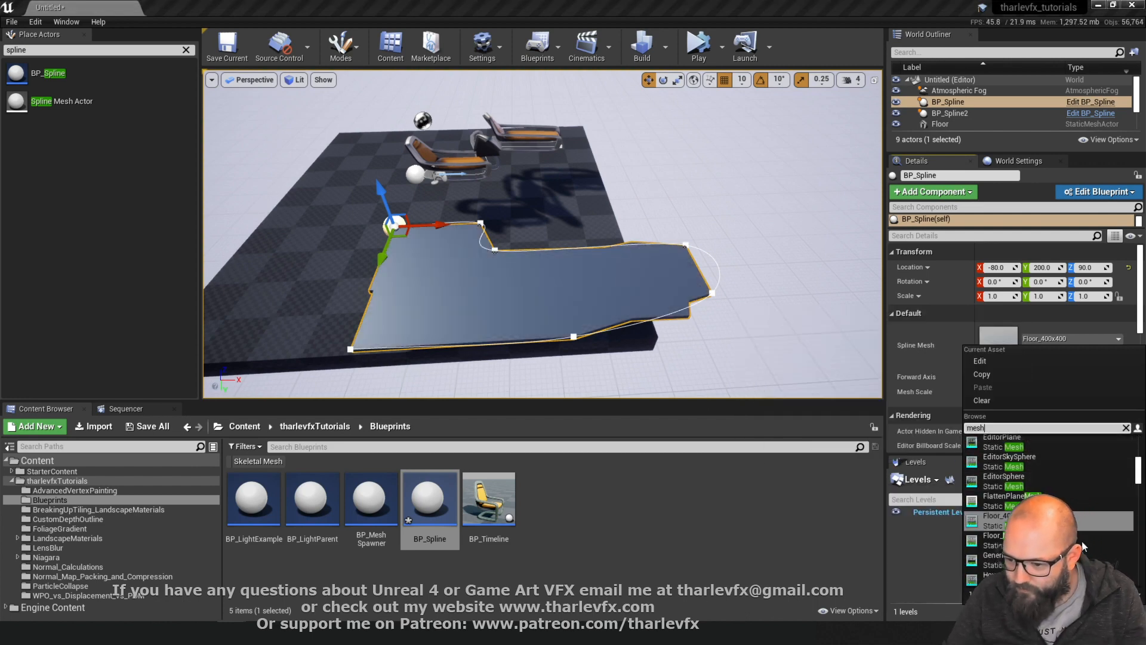
{"action": "scroll", "coordinate": [1050, 507], "scroll_direction": "down", "scroll_amount": 5}
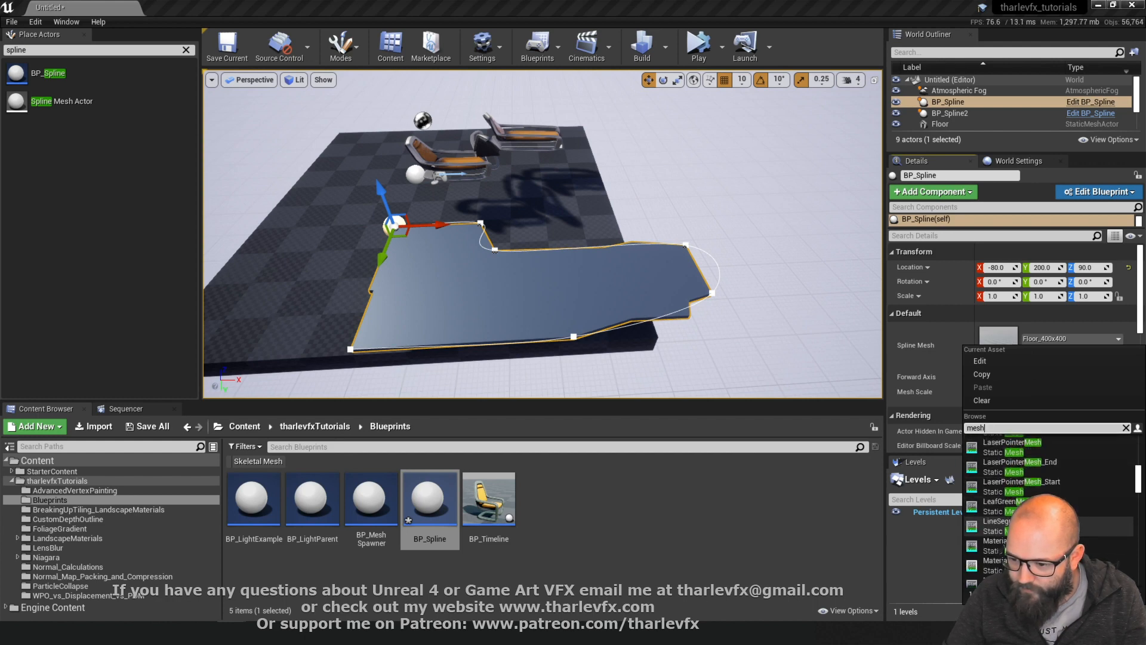
{"action": "scroll", "coordinate": [1050, 507], "scroll_direction": "down", "scroll_amount": 4}
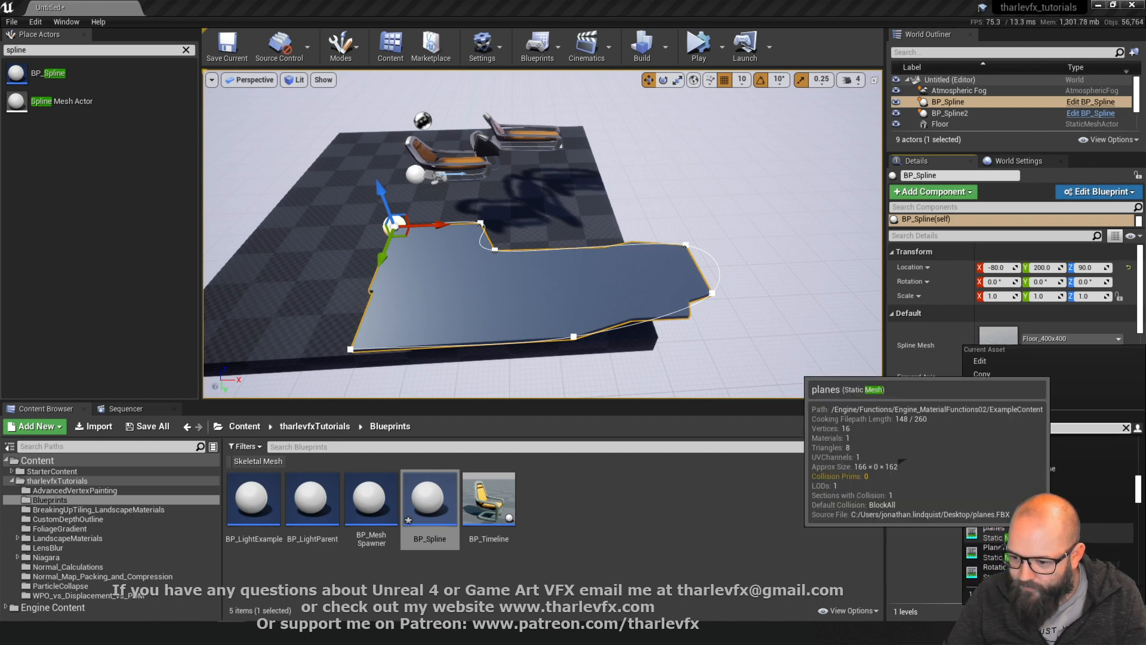
{"action": "scroll", "coordinate": [1029, 468], "scroll_direction": "down", "scroll_amount": 5}
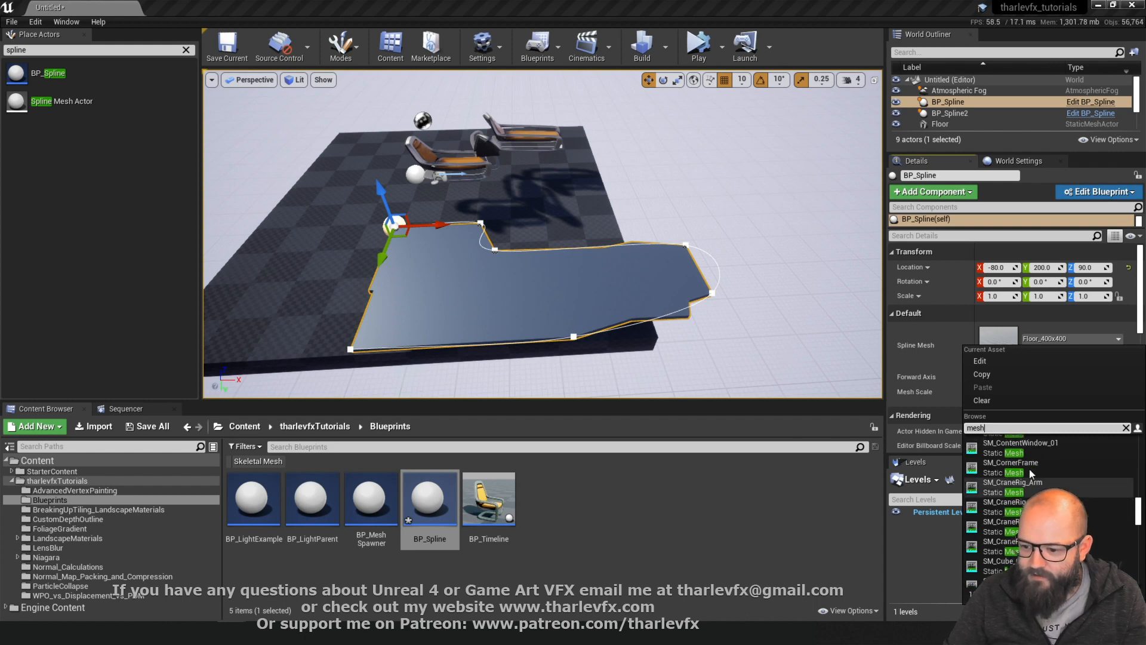
{"action": "left_click_drag", "start_coordinate": [1025, 428], "coordinate": [919, 445]}
{"action": "type", "text": "chair"}
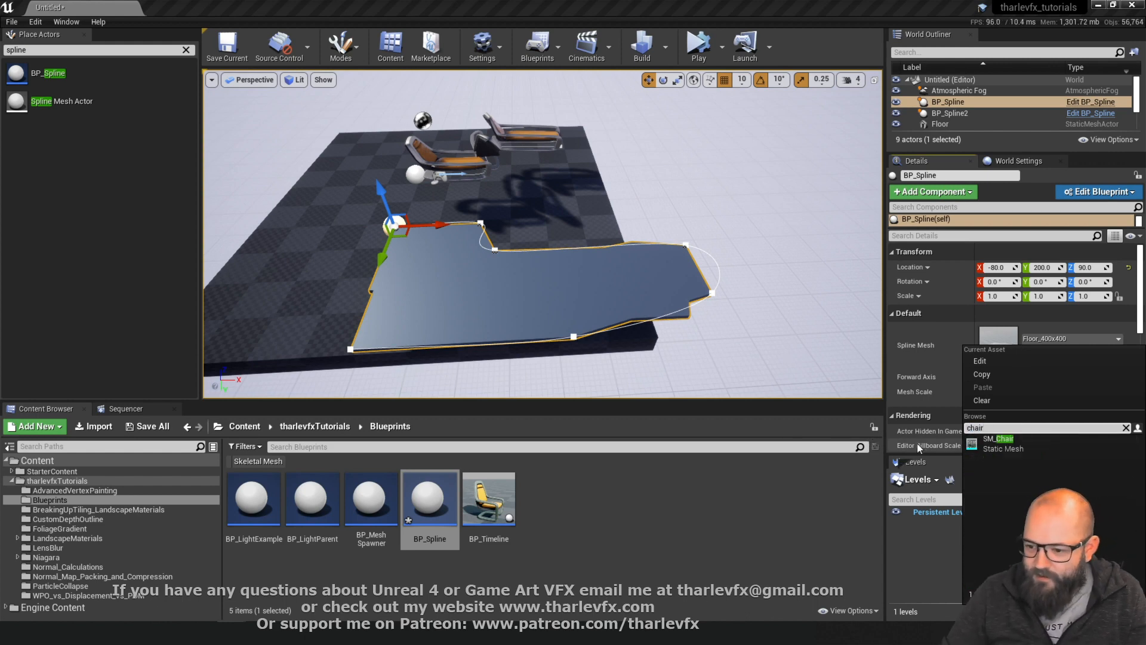
{"action": "left_click", "coordinate": [1017, 444]}
{"action": "key", "text": "Escape"}
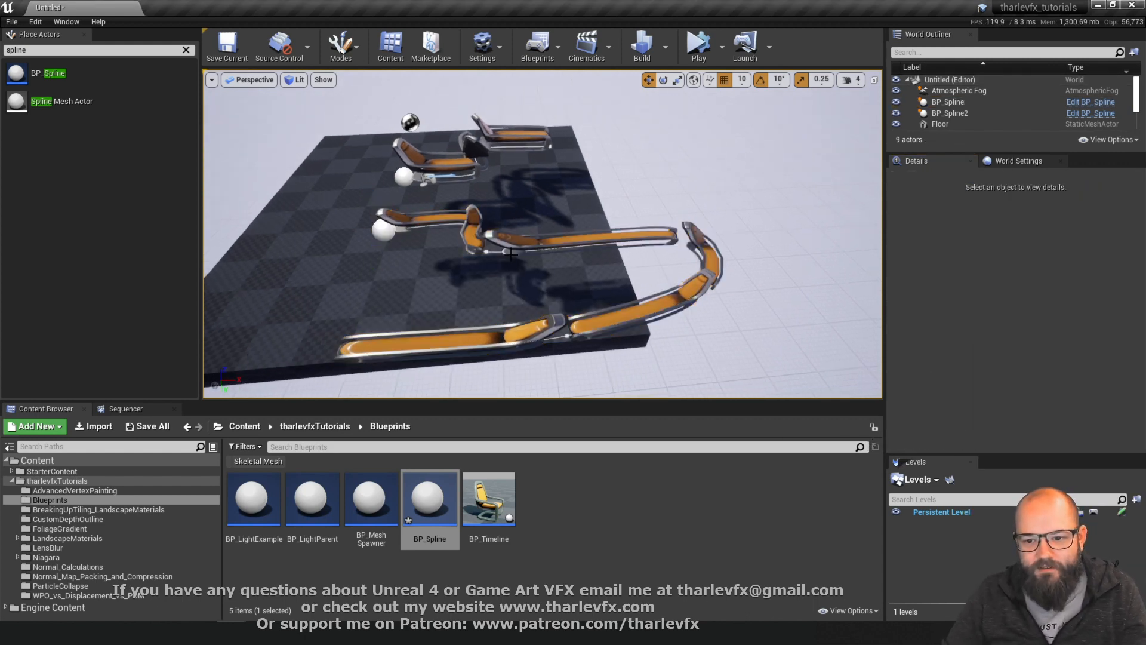
Examine from several angles how the chair mesh deforms along each segment and bend of the spline
{"action": "left_click_drag", "start_coordinate": [543, 234], "coordinate": [562, 261], "text": "alt"}
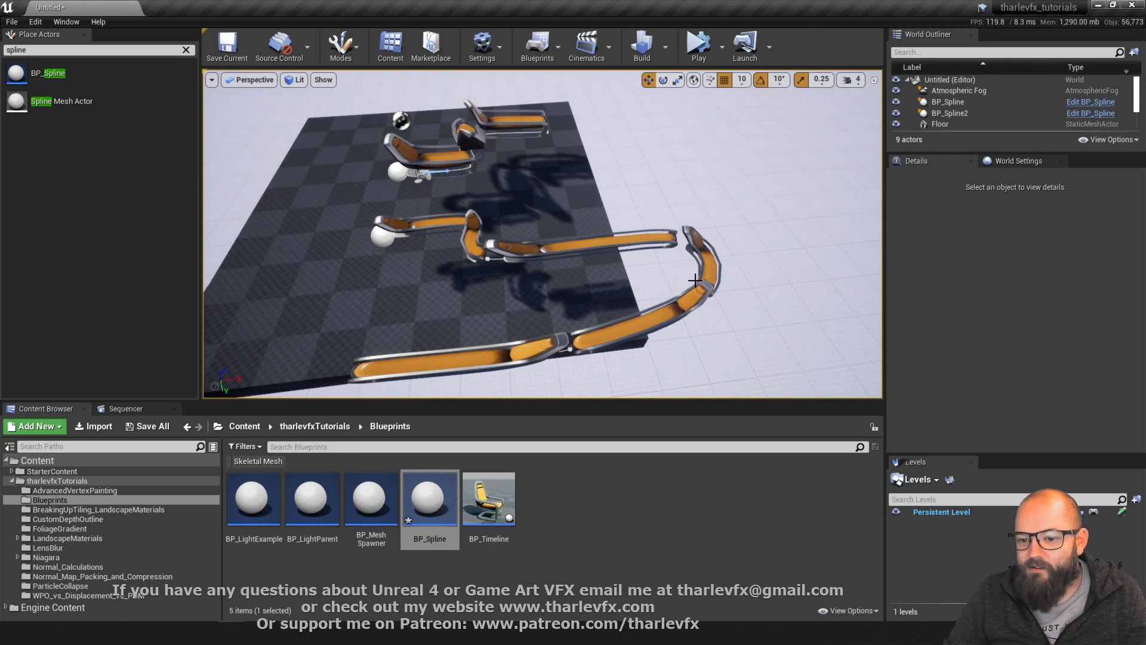
{"action": "left_click_drag", "start_coordinate": [675, 284], "coordinate": [442, 216], "text": "alt"}
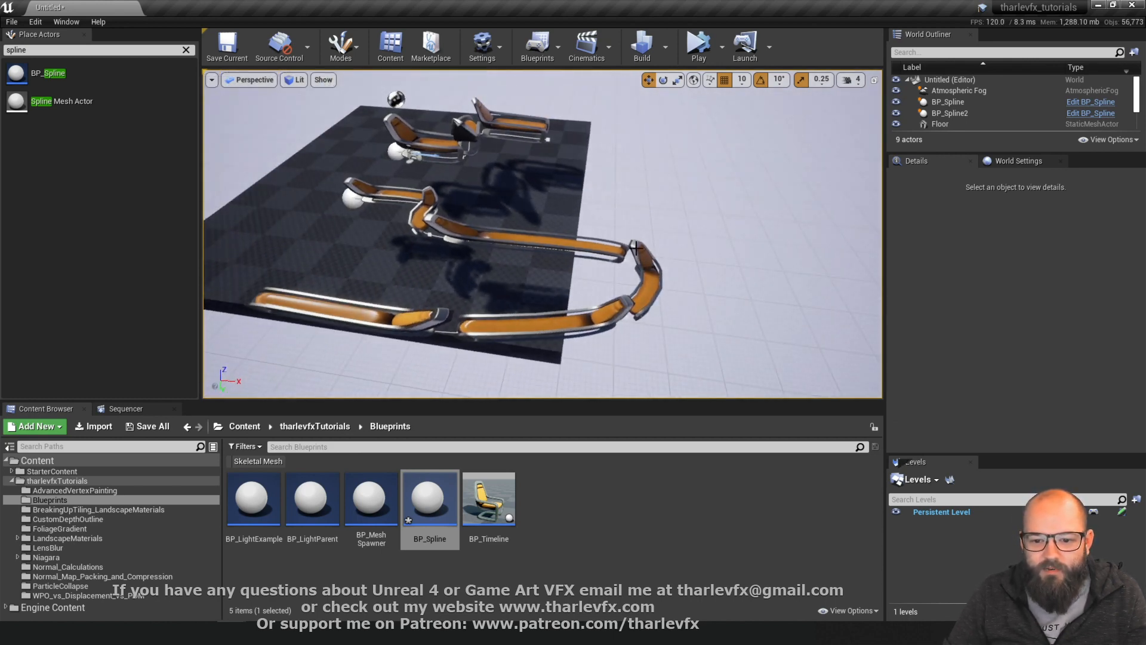
{"action": "right_click_drag", "start_coordinate": [490, 261], "coordinate": [512, 278]}
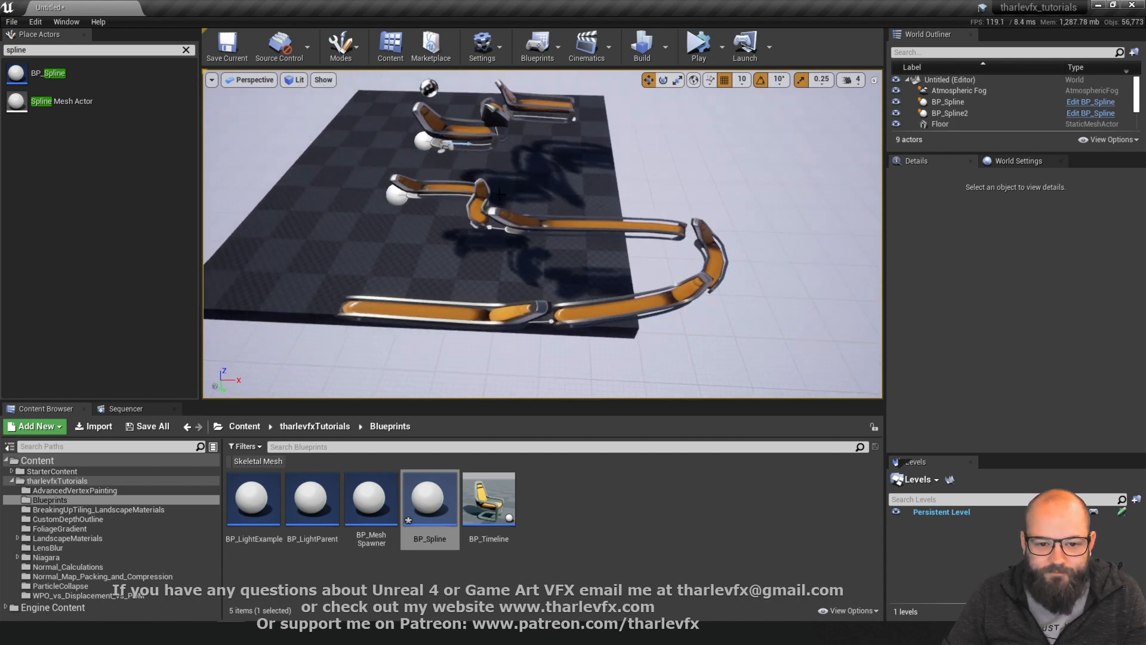
{"action": "left_click", "coordinate": [525, 231]}
{"action": "right_click_drag", "start_coordinate": [525, 231], "coordinate": [447, 223]}
{"action": "key", "text": "Escape"}
{"action": "right_click_drag", "start_coordinate": [575, 215], "coordinate": [504, 216]}
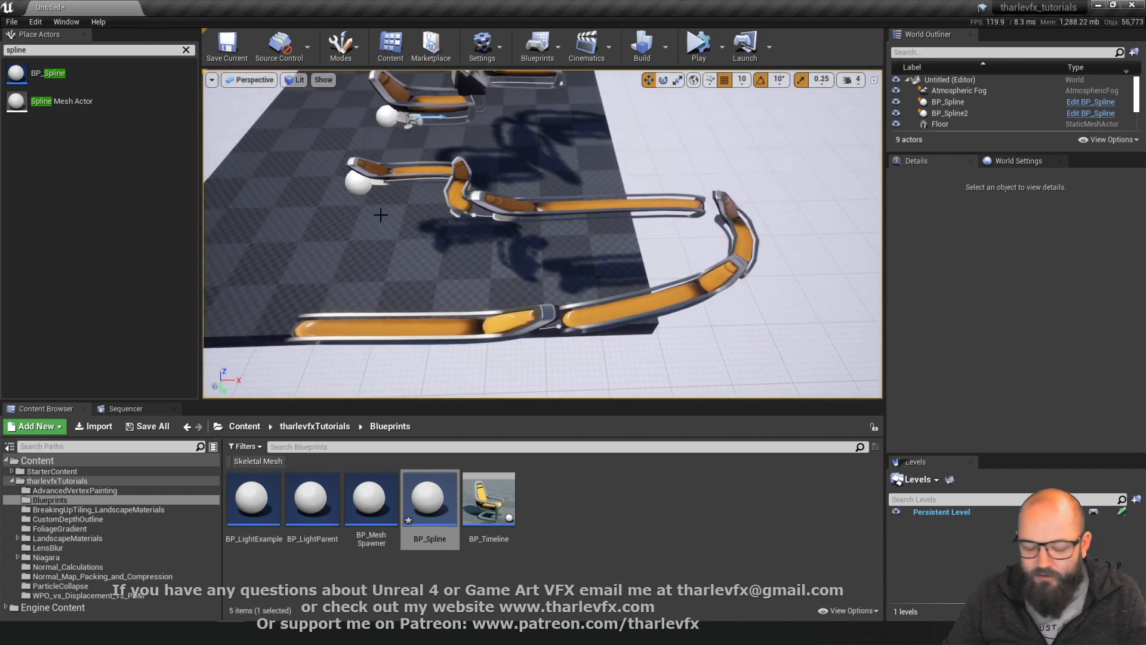
{"action": "left_click", "coordinate": [587, 213]}
{"action": "right_click_drag", "start_coordinate": [587, 213], "coordinate": [620, 222]}
{"action": "key", "text": "Escape"}
{"action": "right_click_drag", "start_coordinate": [418, 167], "coordinate": [353, 167]}
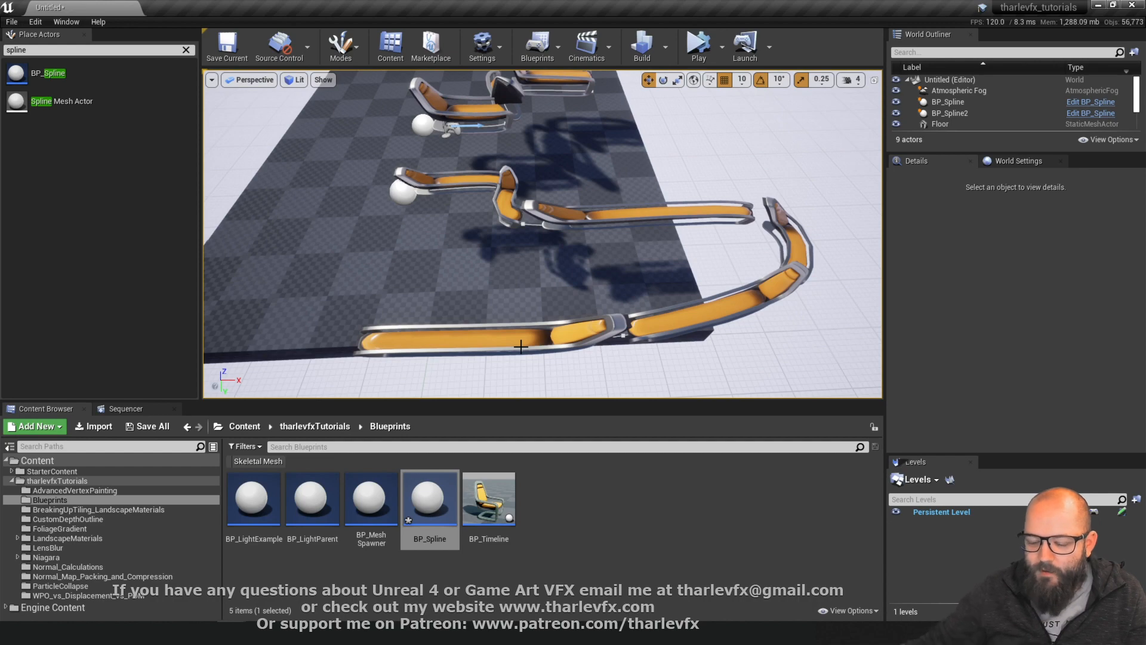
Open the BP_Spline Blueprint and disconnect the Construction Script node from the For Loop
{"action": "double_click", "coordinate": [429, 498]}
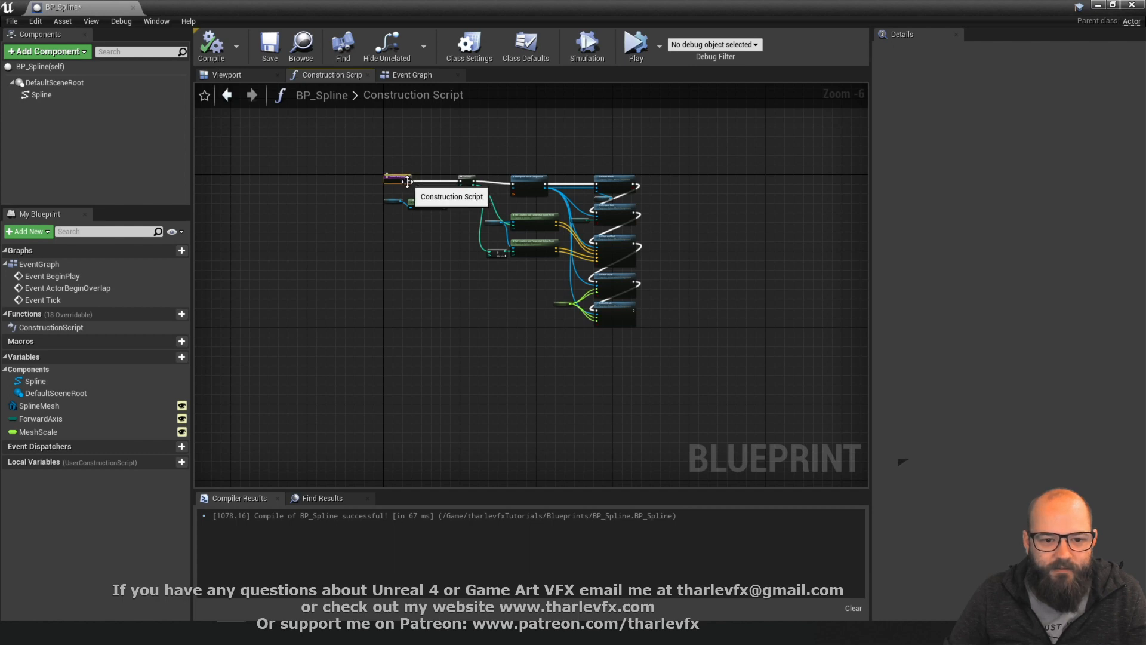
{"action": "left_click", "coordinate": [407, 181]}
{"action": "scroll", "coordinate": [417, 174], "scroll_direction": "up", "scroll_amount": 5}
{"action": "left_click", "coordinate": [576, 222], "text": "alt"}
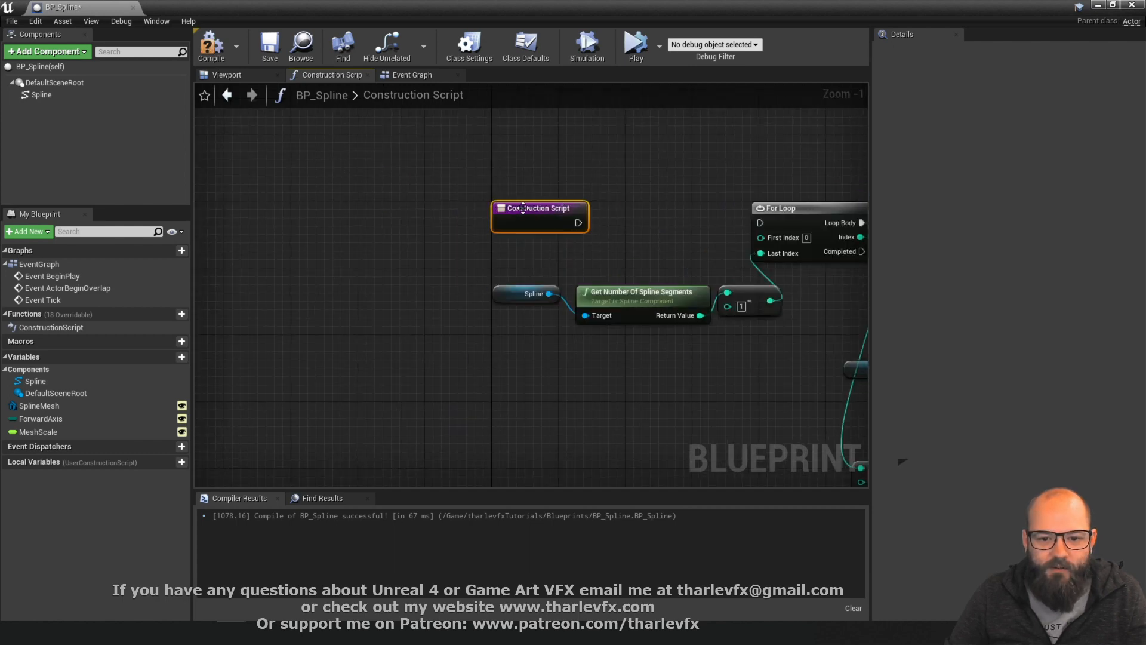
Move the Construction Script node into the empty graph area below the existing spline mesh nodes
{"action": "left_click_drag", "start_coordinate": [523, 208], "coordinate": [370, 303]}
{"action": "scroll", "coordinate": [376, 295], "scroll_direction": "down", "scroll_amount": 4}
{"action": "right_click_drag", "start_coordinate": [454, 352], "coordinate": [382, 175]}
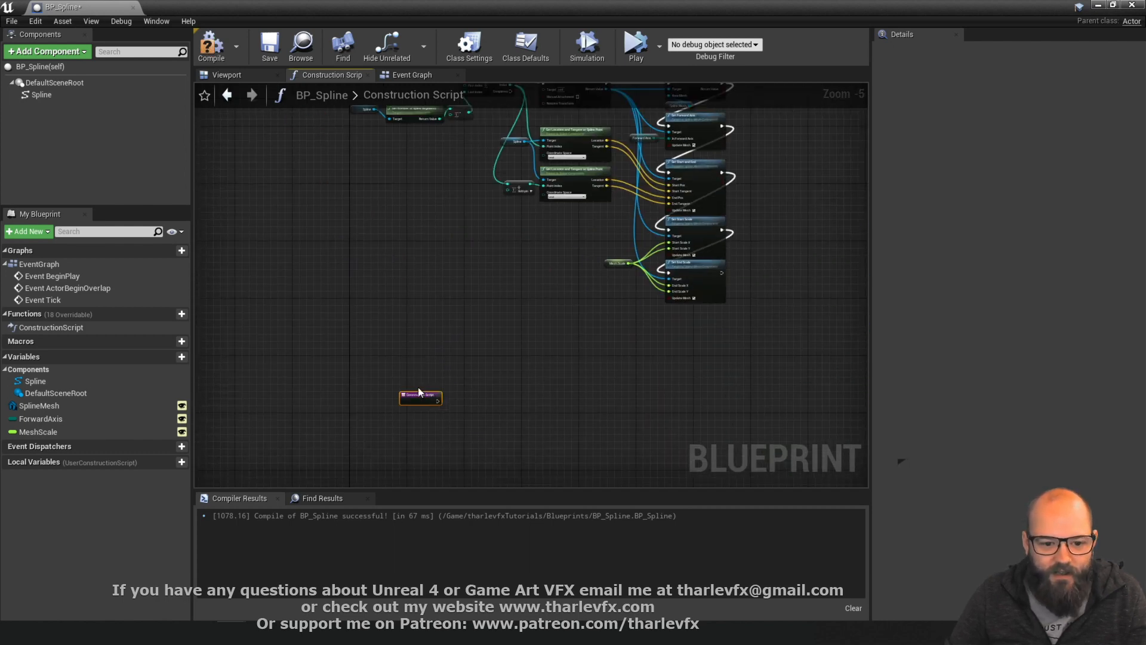
{"action": "left_click_drag", "start_coordinate": [419, 392], "coordinate": [369, 364]}
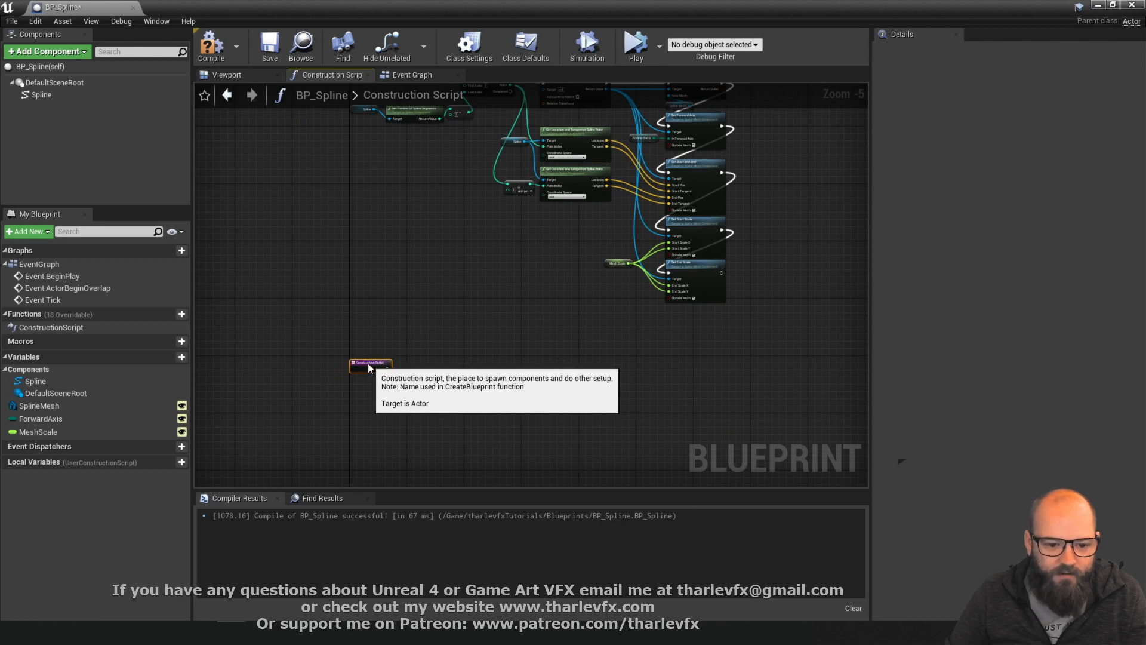
{"action": "scroll", "coordinate": [365, 366], "scroll_direction": "up", "scroll_amount": 6}
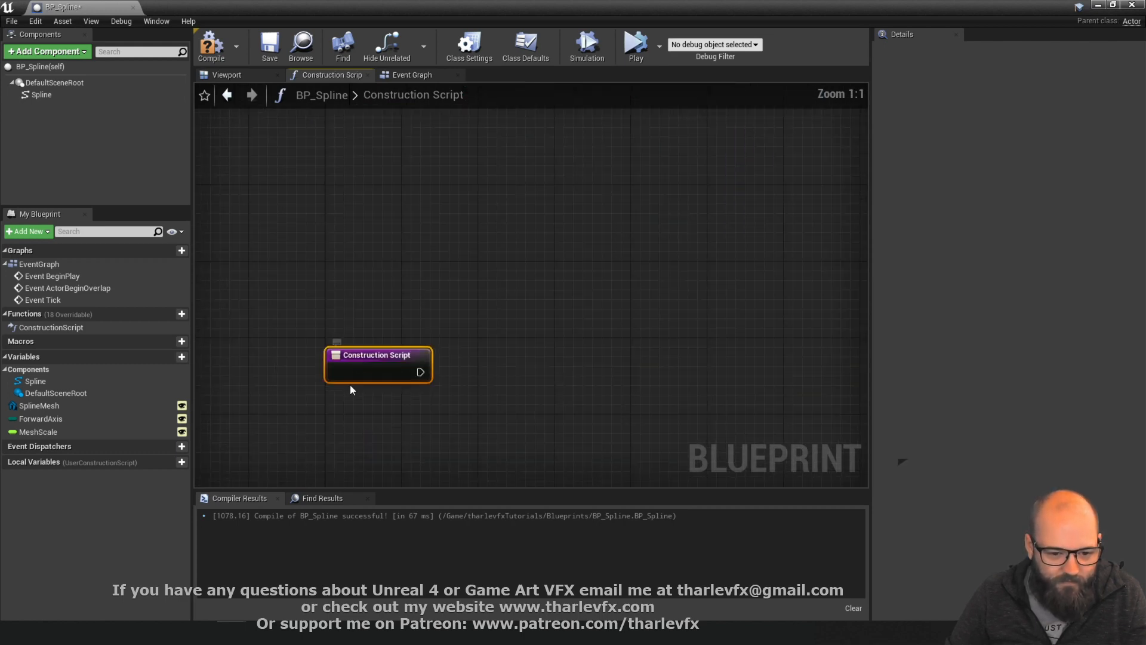
{"action": "left_click", "coordinate": [292, 310]}
{"action": "scroll", "coordinate": [291, 310], "scroll_direction": "down", "scroll_amount": 2}
{"action": "right_click_drag", "start_coordinate": [368, 383], "coordinate": [333, 314]}
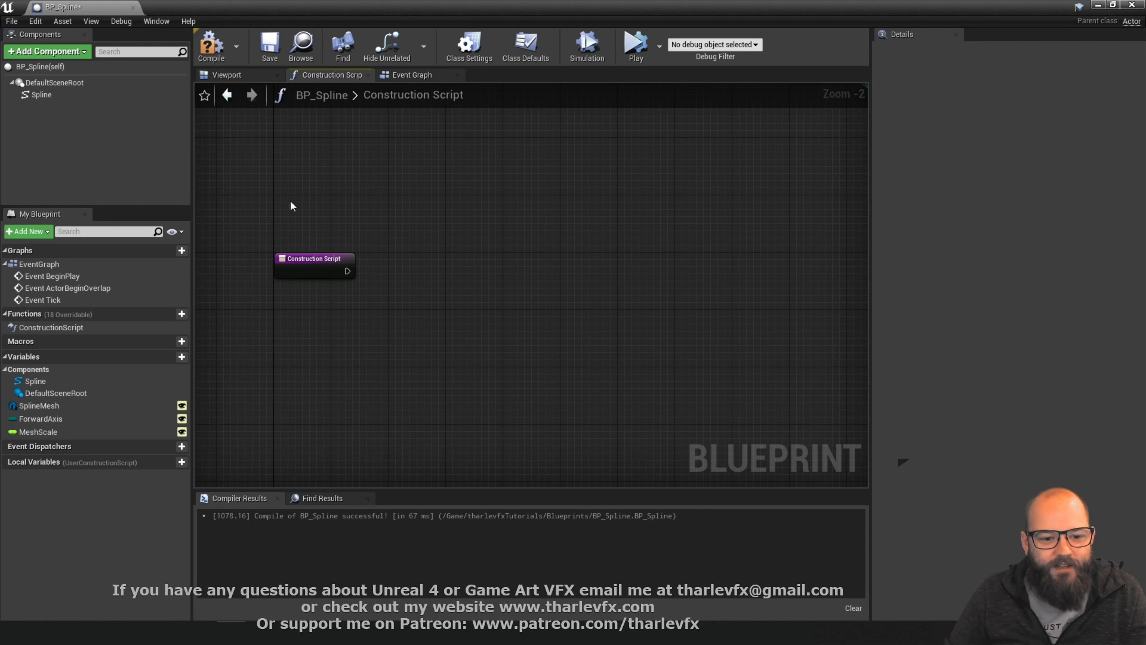
{"action": "right_click_drag", "start_coordinate": [407, 293], "coordinate": [376, 315]}
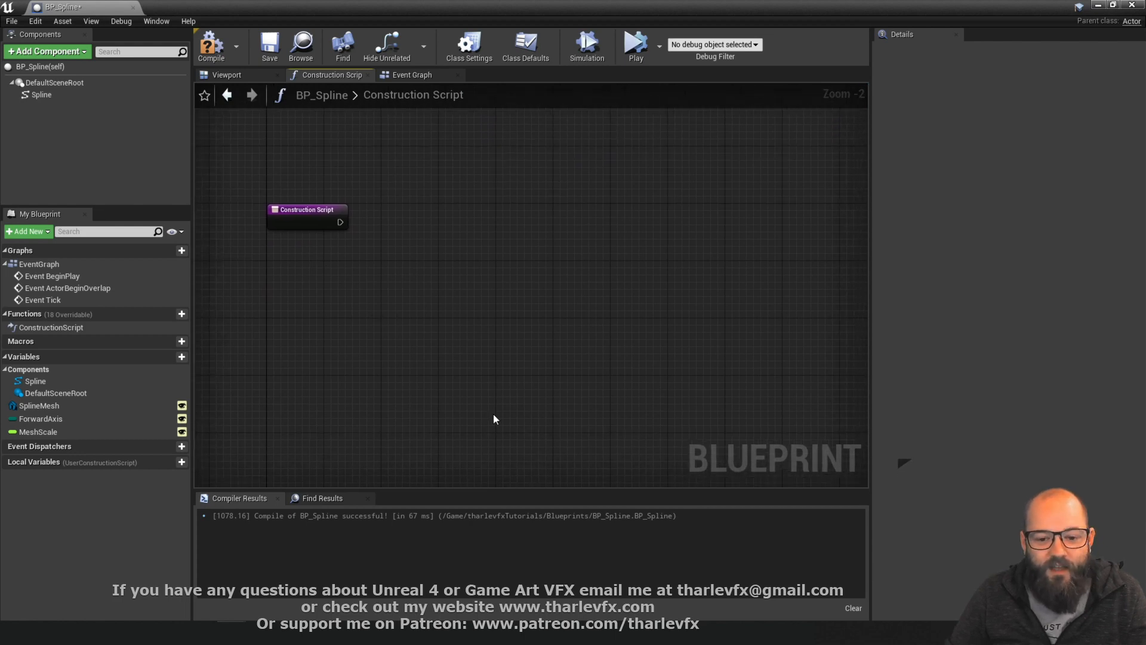
Create an instance-editable Integer variable named NumberOfMeshes in the BP_Spline blueprint
{"action": "right_click_drag", "start_coordinate": [439, 339], "coordinate": [454, 317]}
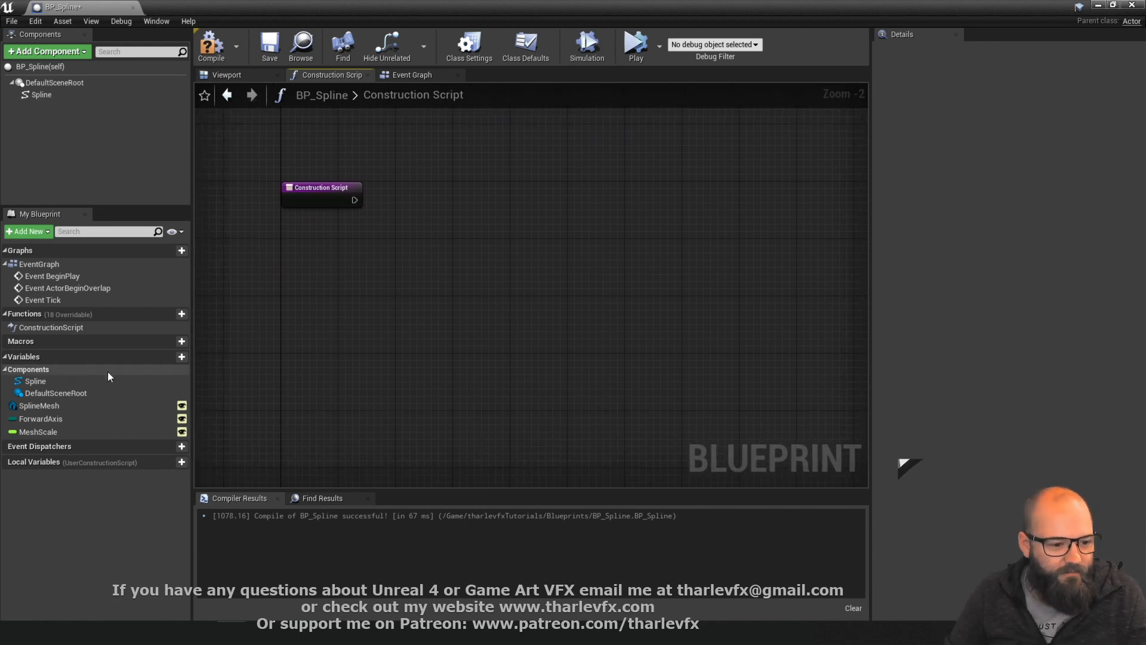
{"action": "left_click", "coordinate": [172, 357]}
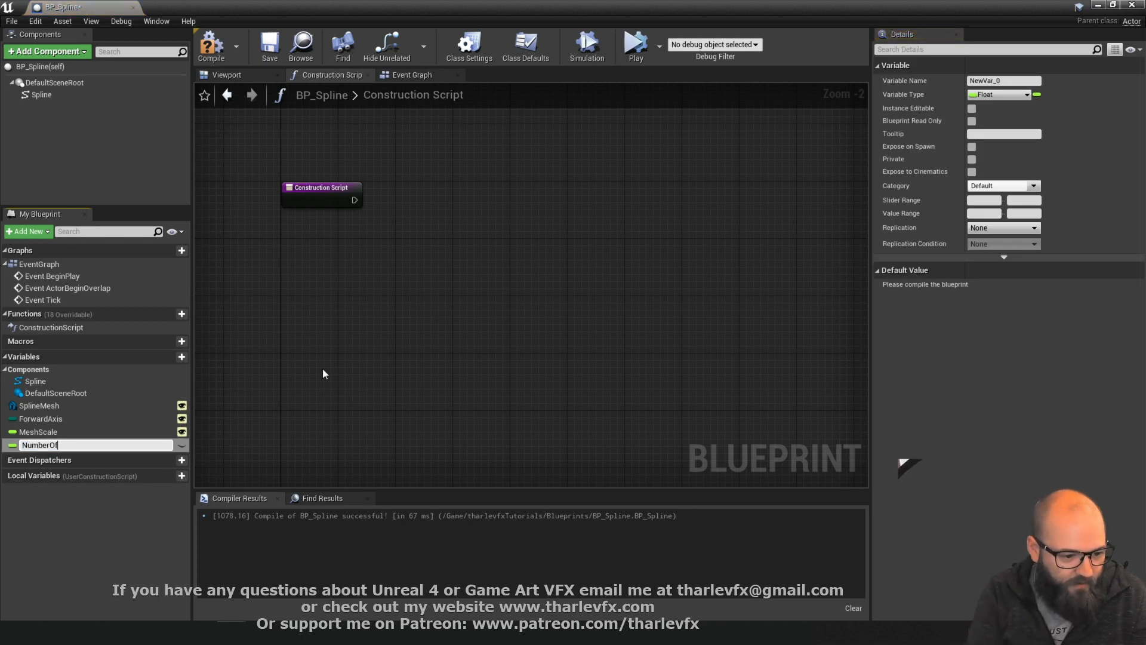
{"action": "type", "text": "NumberOfMeshes"}
{"action": "key", "text": "Return"}
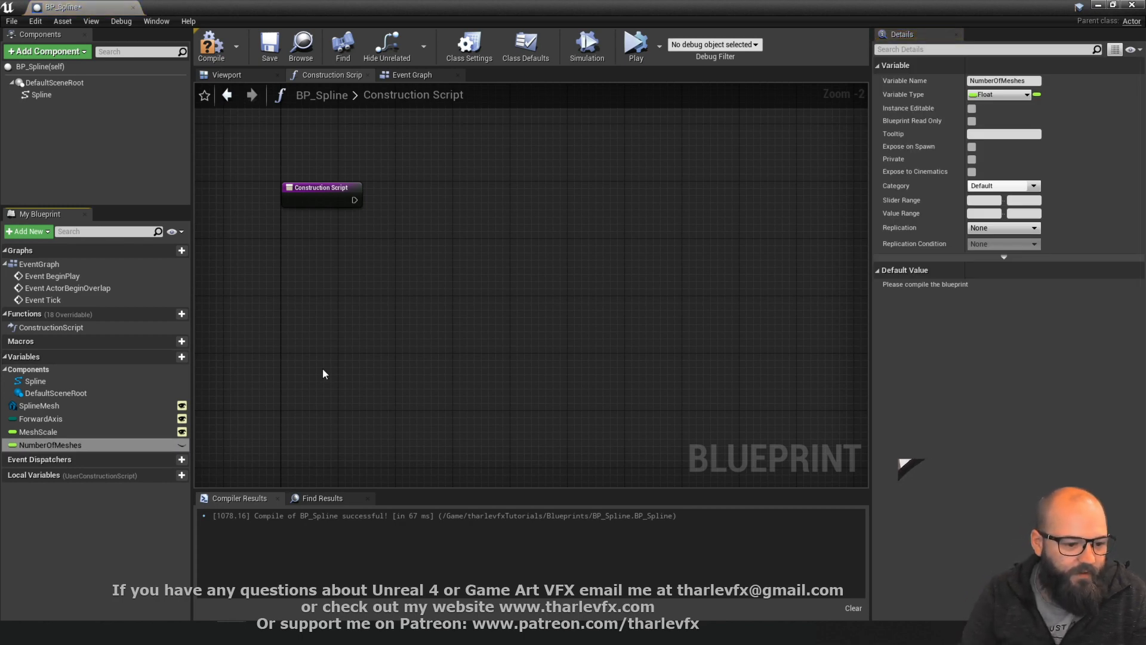
{"action": "left_click", "coordinate": [1009, 94]}
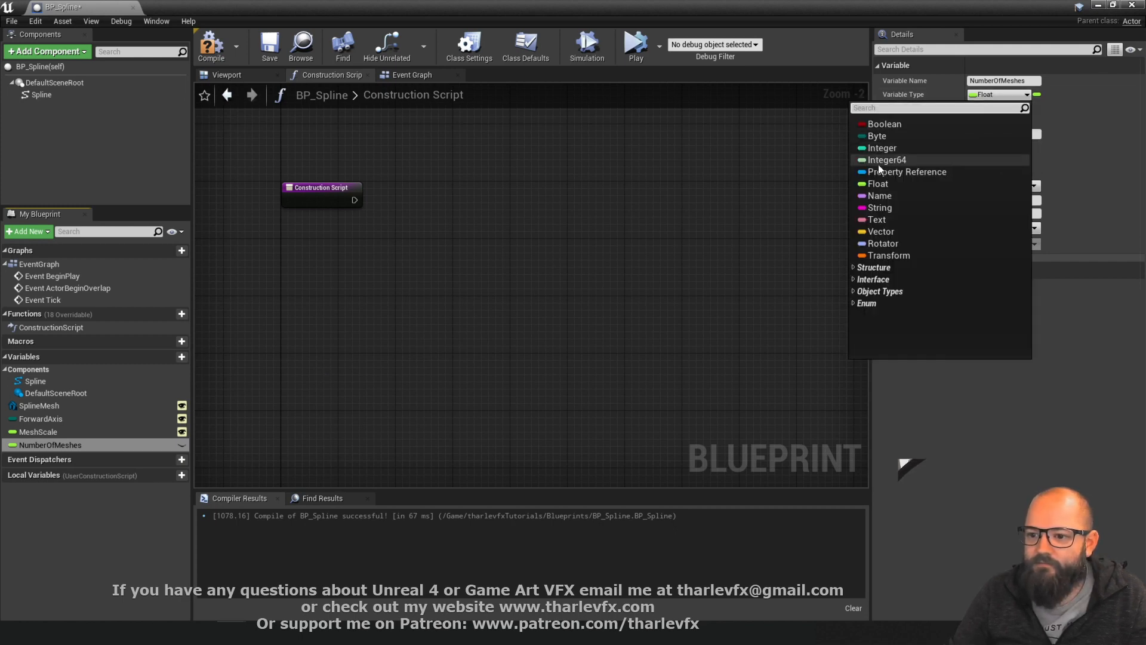
{"action": "left_click", "coordinate": [895, 149]}
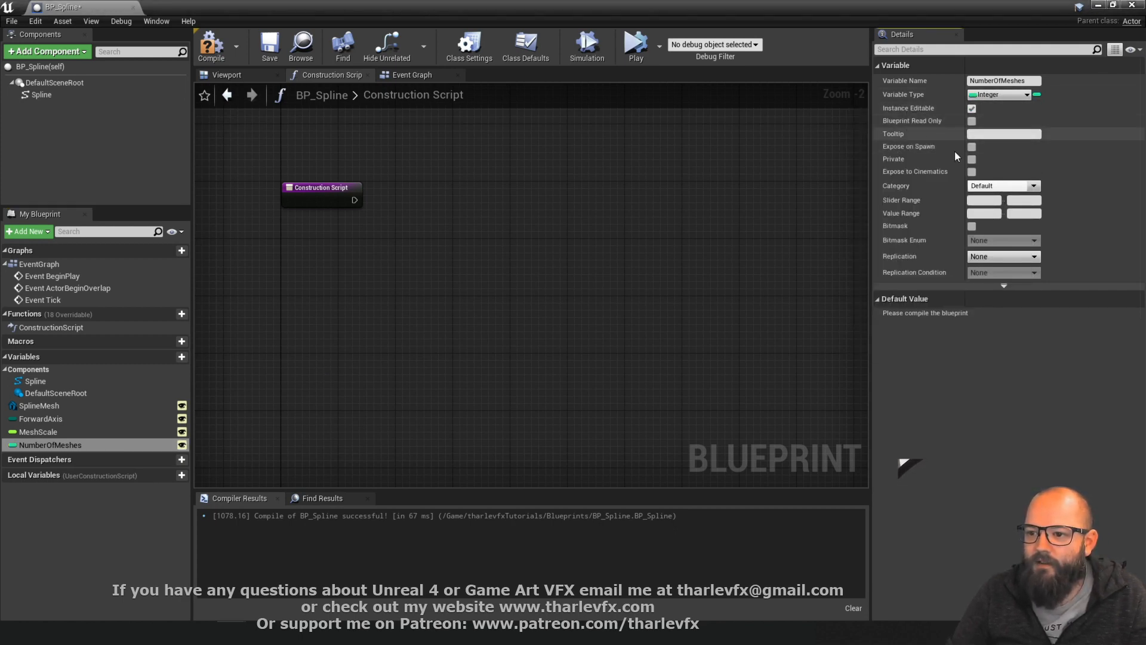
Place a getter for the NumberOfMeshes variable below the Construction Script node
{"action": "left_click_drag", "start_coordinate": [65, 444], "coordinate": [292, 246]}
{"action": "left_click", "coordinate": [292, 244]}
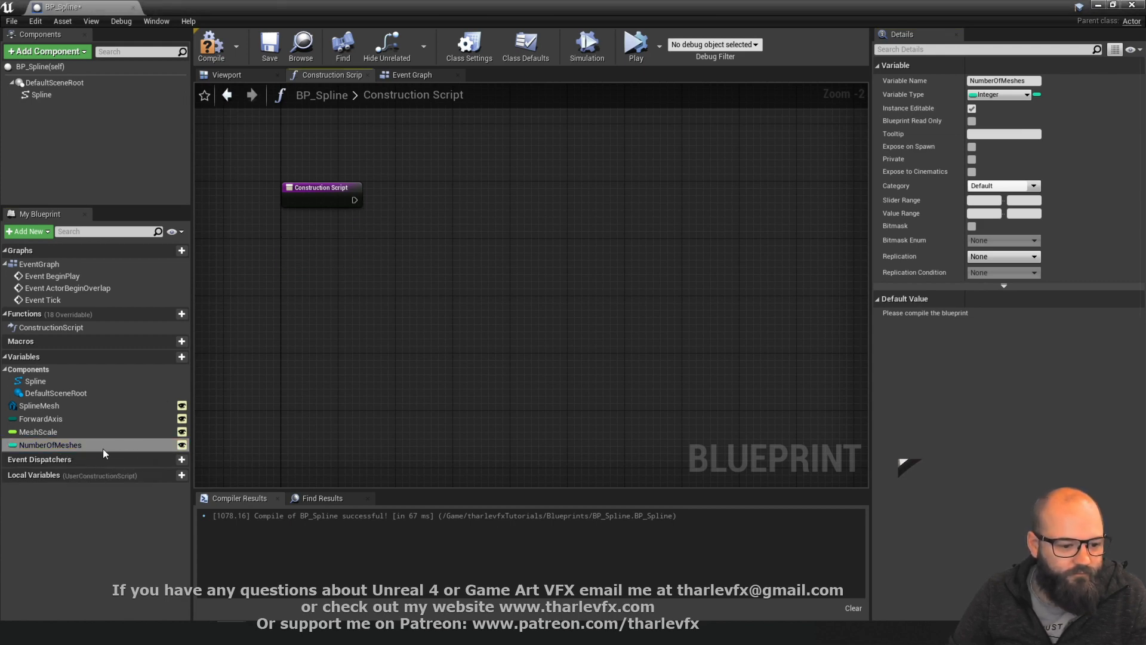
{"action": "left_click_drag", "start_coordinate": [103, 448], "coordinate": [282, 243], "text": "ctrl"}
{"action": "left_click", "coordinate": [376, 217]}
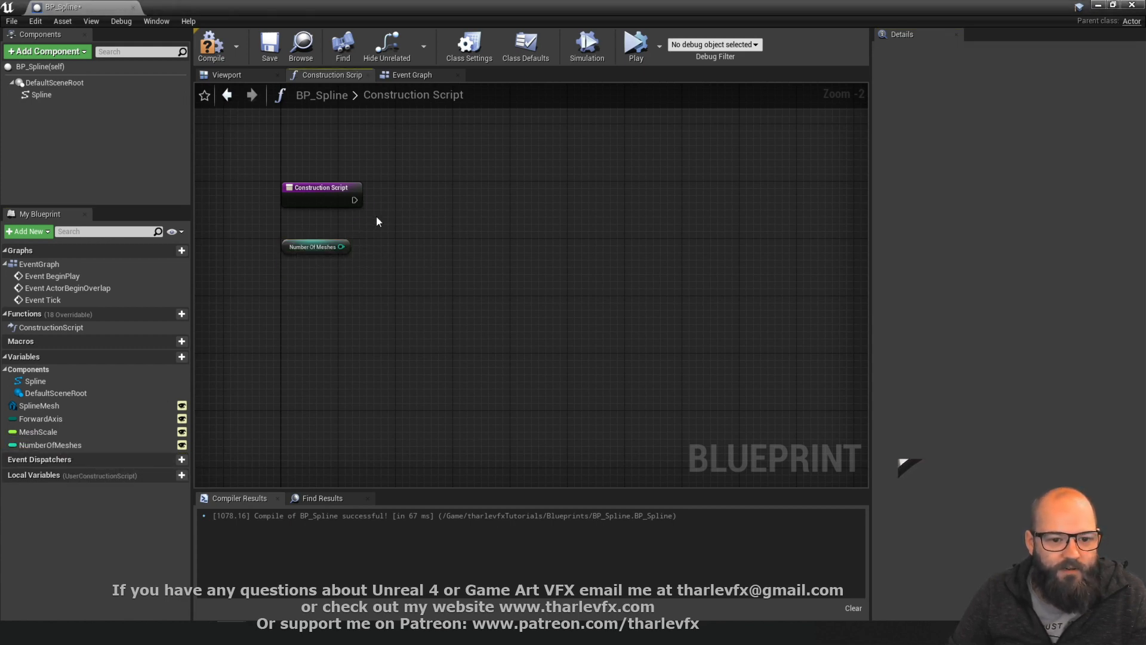
Add a For Loop driven by the Construction Script's execution output and align it with that node
{"action": "left_click_drag", "start_coordinate": [353, 201], "coordinate": [405, 199]}
{"action": "type", "text": "forloop"}
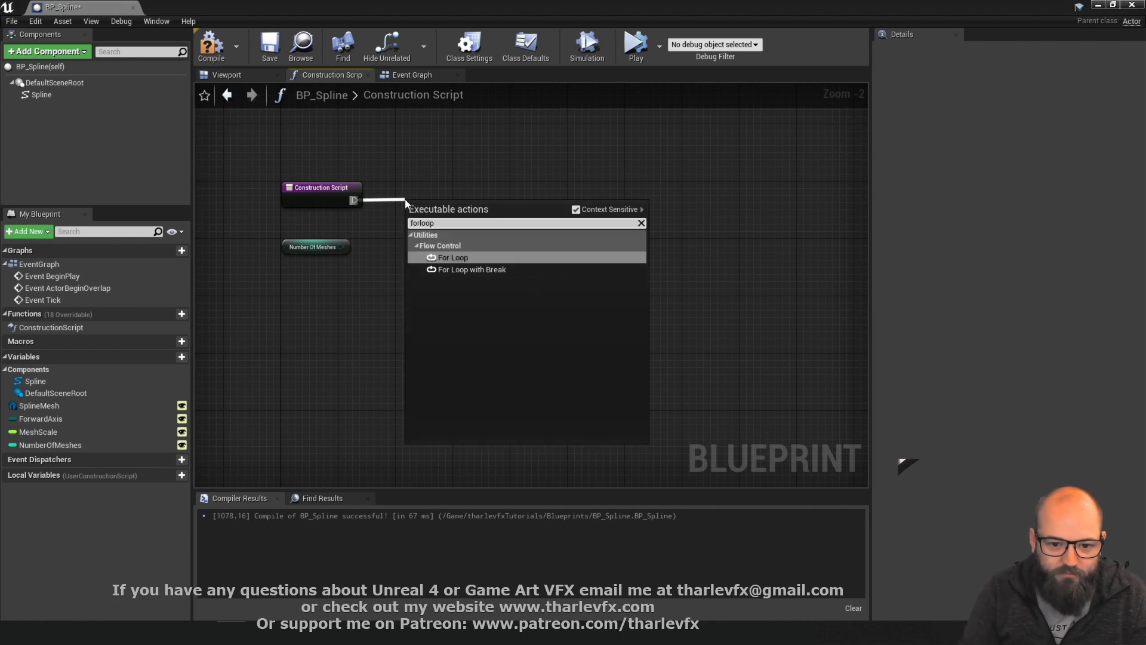
{"action": "key", "text": "Return"}
{"action": "left_click_drag", "start_coordinate": [425, 204], "coordinate": [456, 188]}
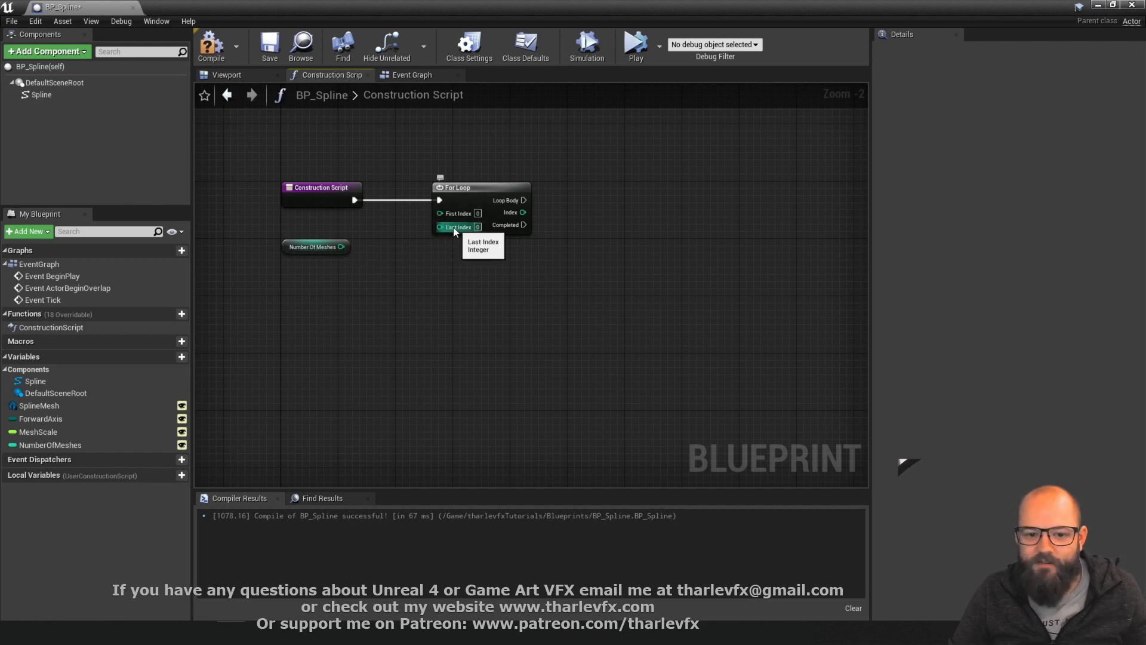
Subtract 1 from Number Of Meshes with an integer - integer node and feed the result into the For Loop's Last Index
{"action": "left_click_drag", "start_coordinate": [341, 247], "coordinate": [382, 235]}
{"action": "type", "text": "-"}
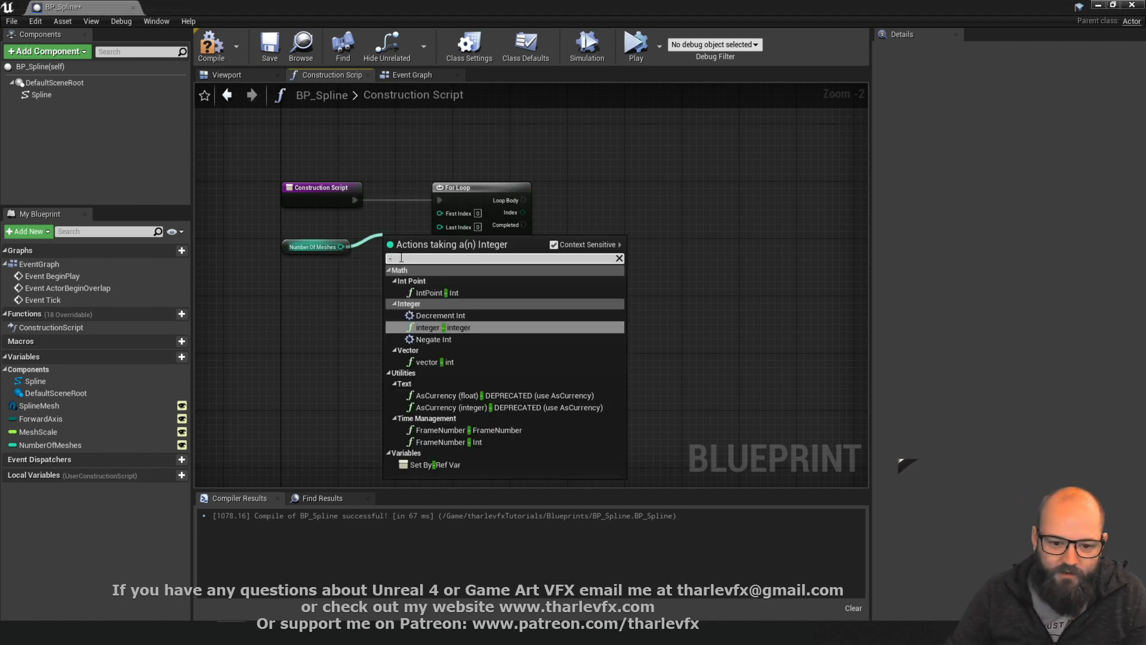
{"action": "left_click", "coordinate": [443, 326]}
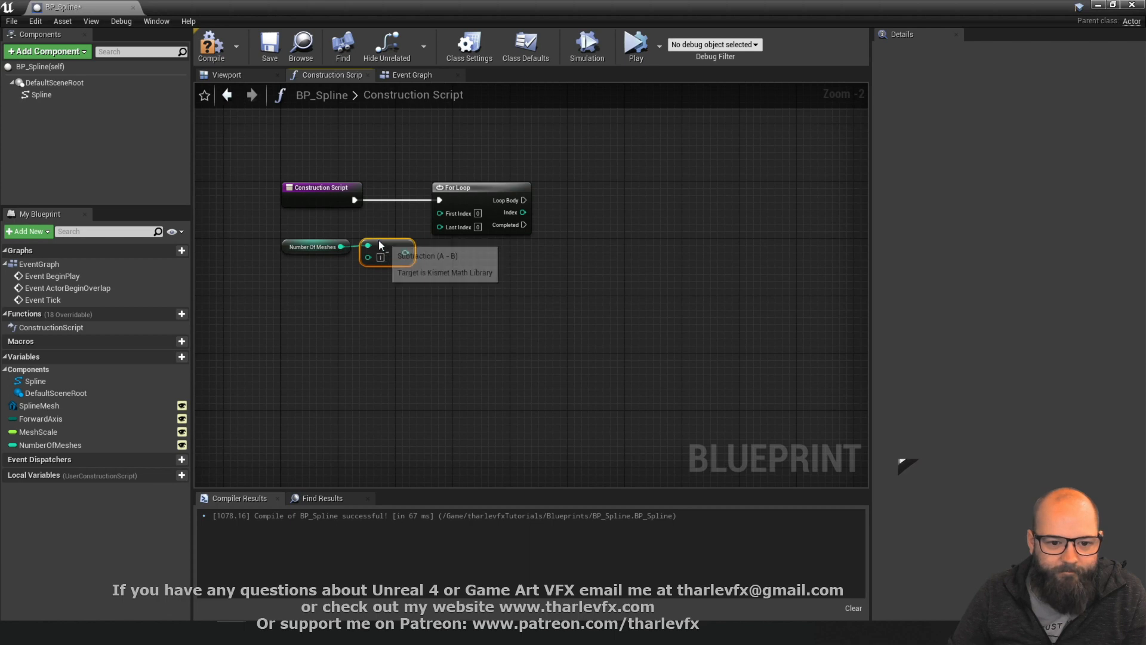
{"action": "left_click_drag", "start_coordinate": [413, 252], "coordinate": [440, 226]}
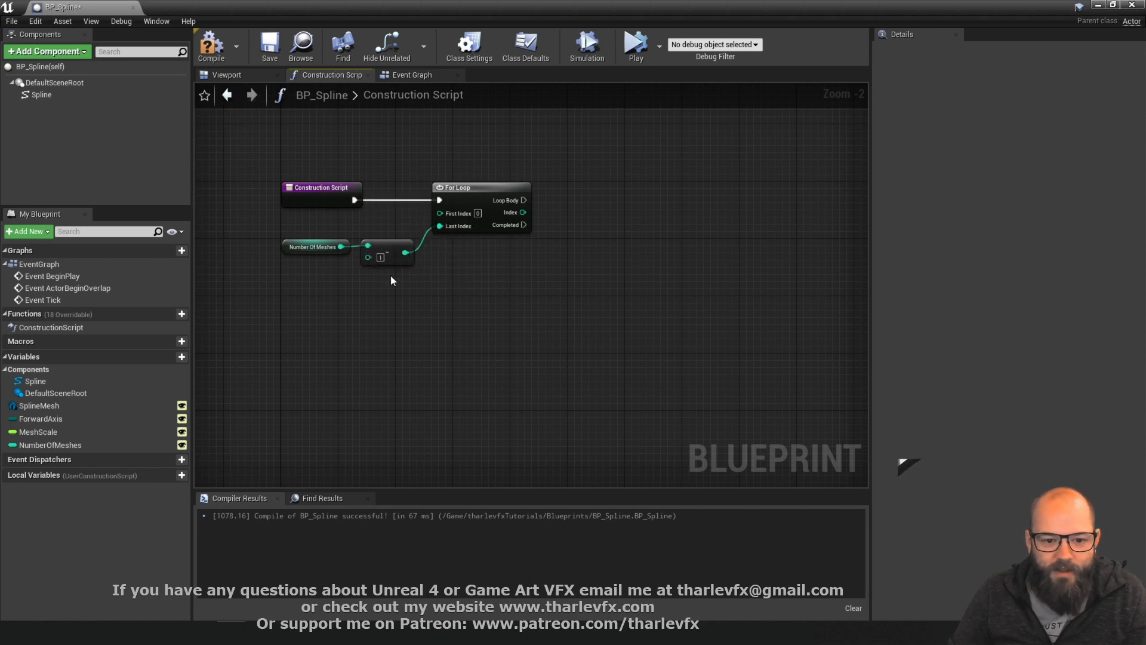
{"action": "left_click_drag", "start_coordinate": [352, 262], "coordinate": [369, 237]}
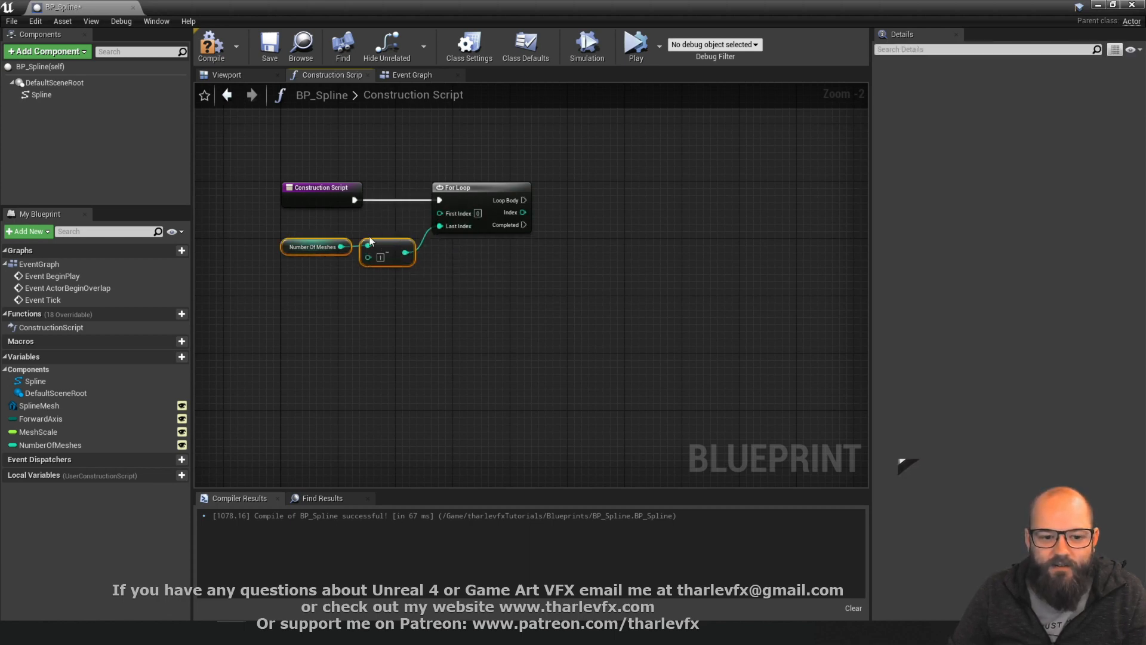
{"action": "left_click", "coordinate": [382, 286]}
{"action": "right_click_drag", "start_coordinate": [601, 199], "coordinate": [511, 227]}
{"action": "left_click_drag", "start_coordinate": [434, 228], "coordinate": [494, 227]}
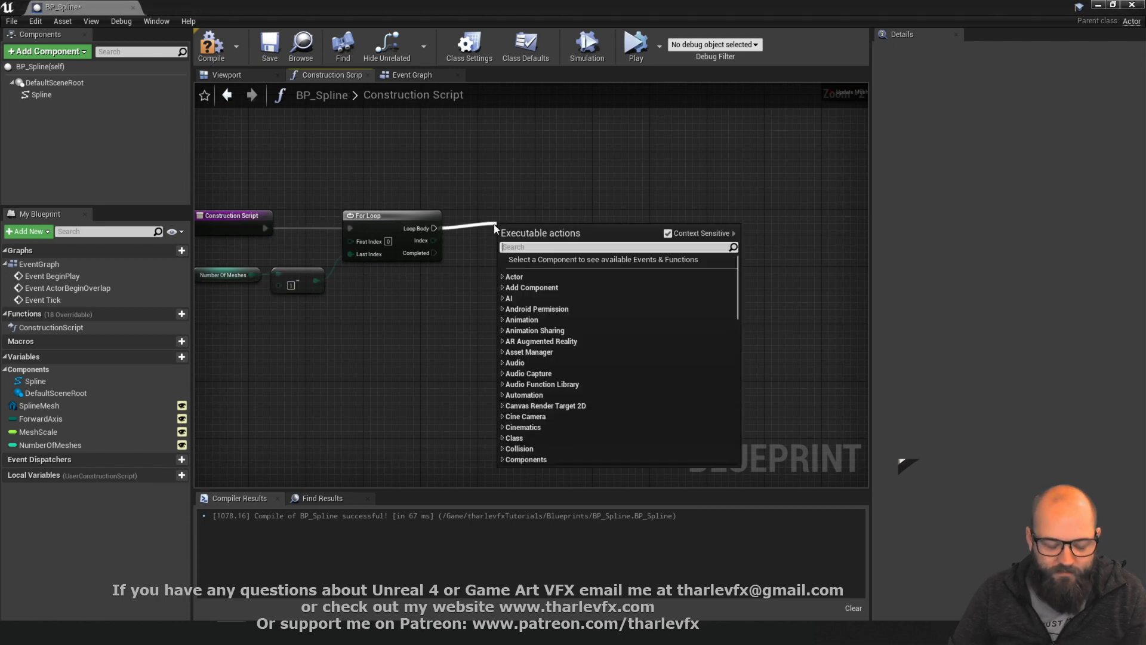
{"action": "type", "text": "add"}
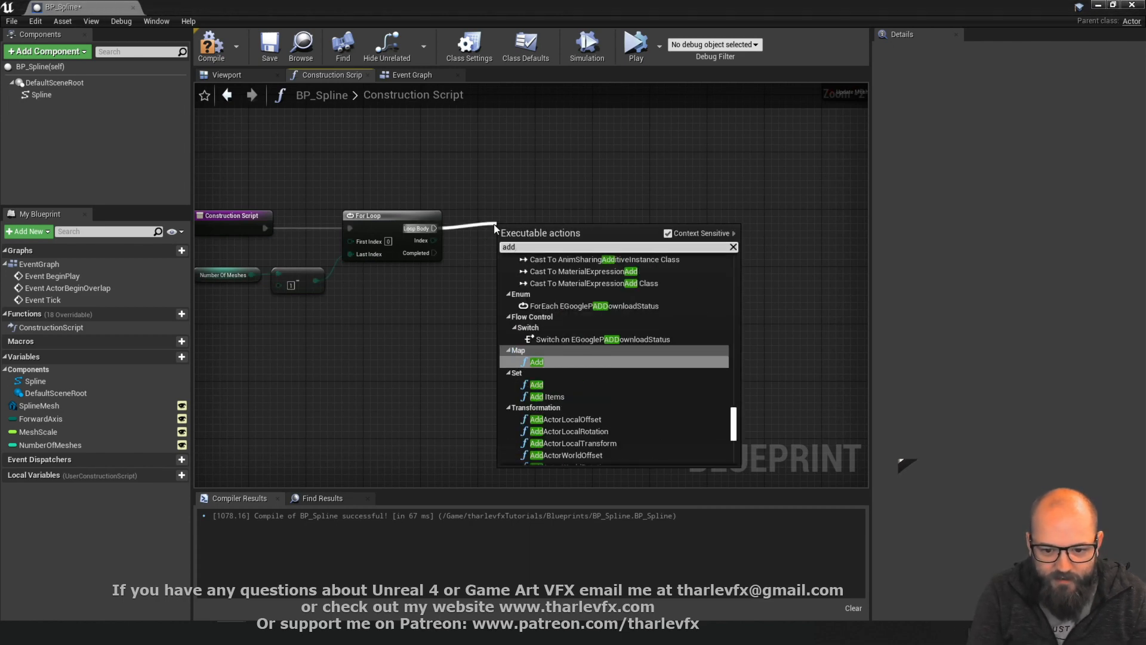
{"action": "type", "text": " sttat"}
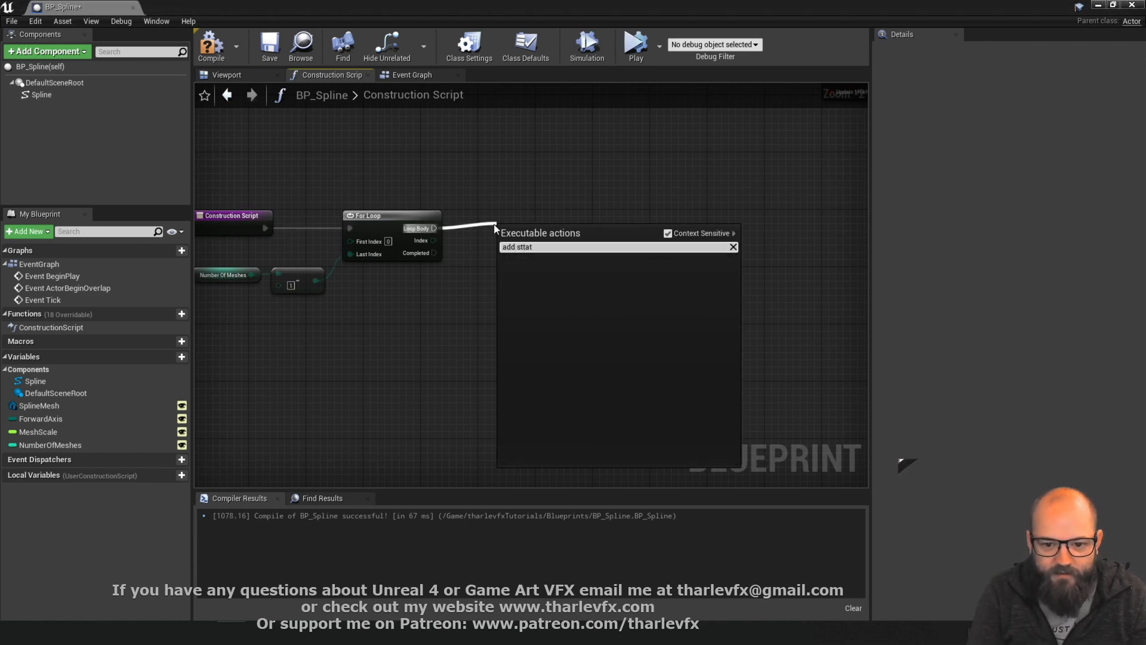
{"action": "type", "text": "add splin"}
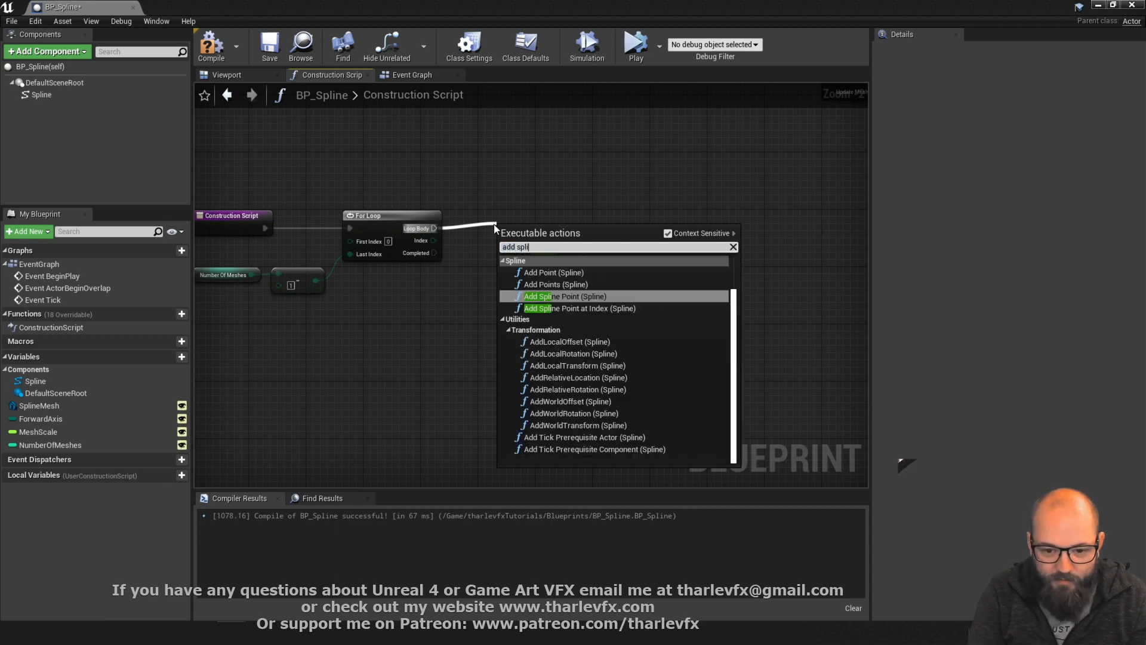
{"action": "key", "text": "Up"}
{"action": "key", "text": "Up"}
{"action": "key", "text": "Up"}
{"action": "key", "text": "Return"}
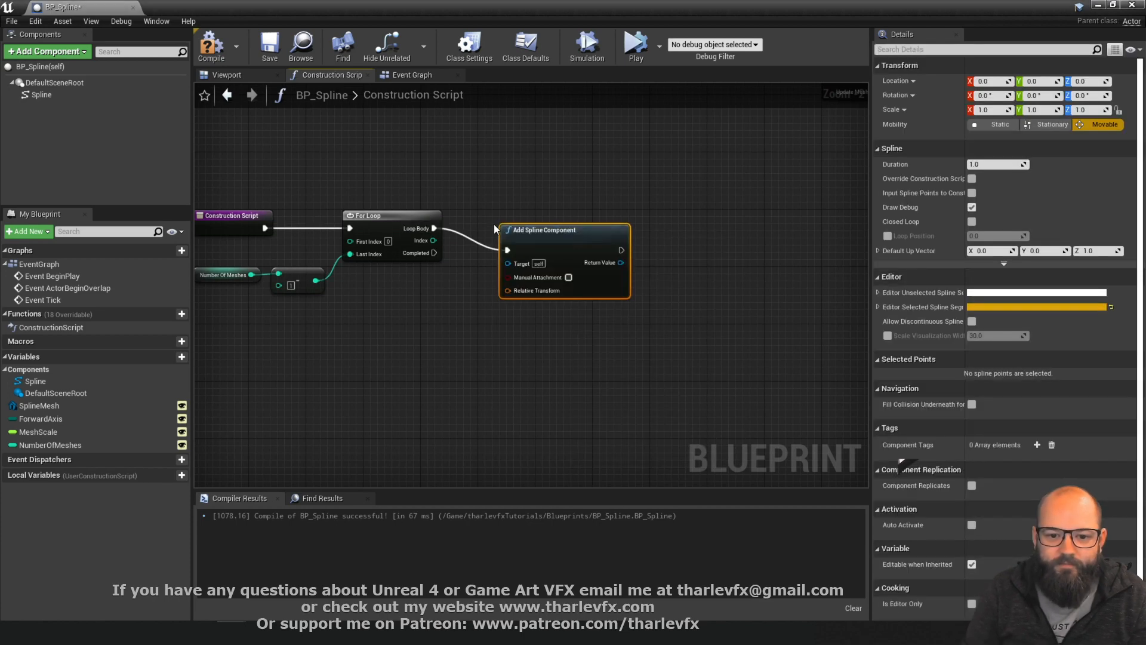
{"action": "key", "text": "Delete"}
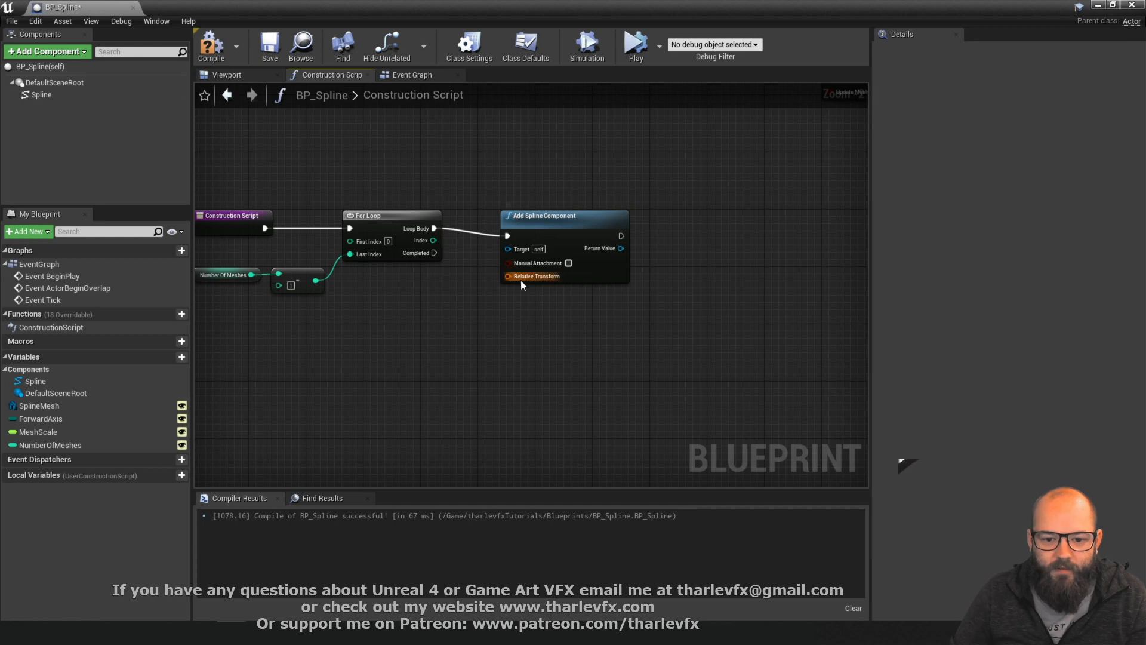
{"action": "right_click_drag", "start_coordinate": [639, 238], "coordinate": [563, 281]}
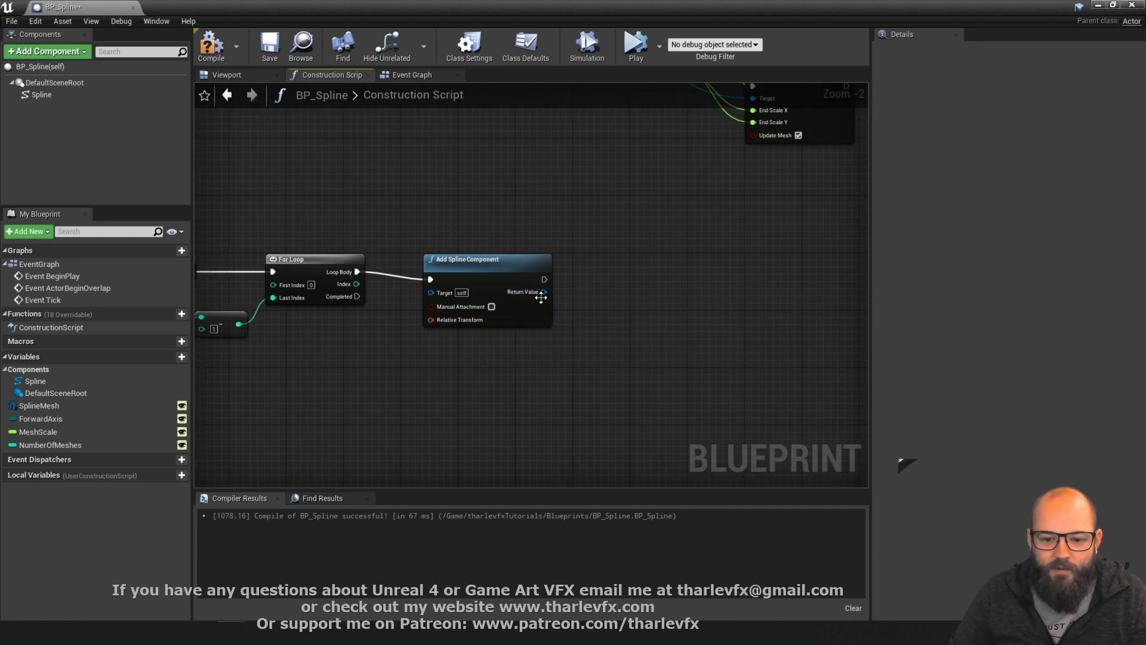
{"action": "left_click_drag", "start_coordinate": [543, 291], "coordinate": [593, 276]}
{"action": "type", "text": "set mesh"}
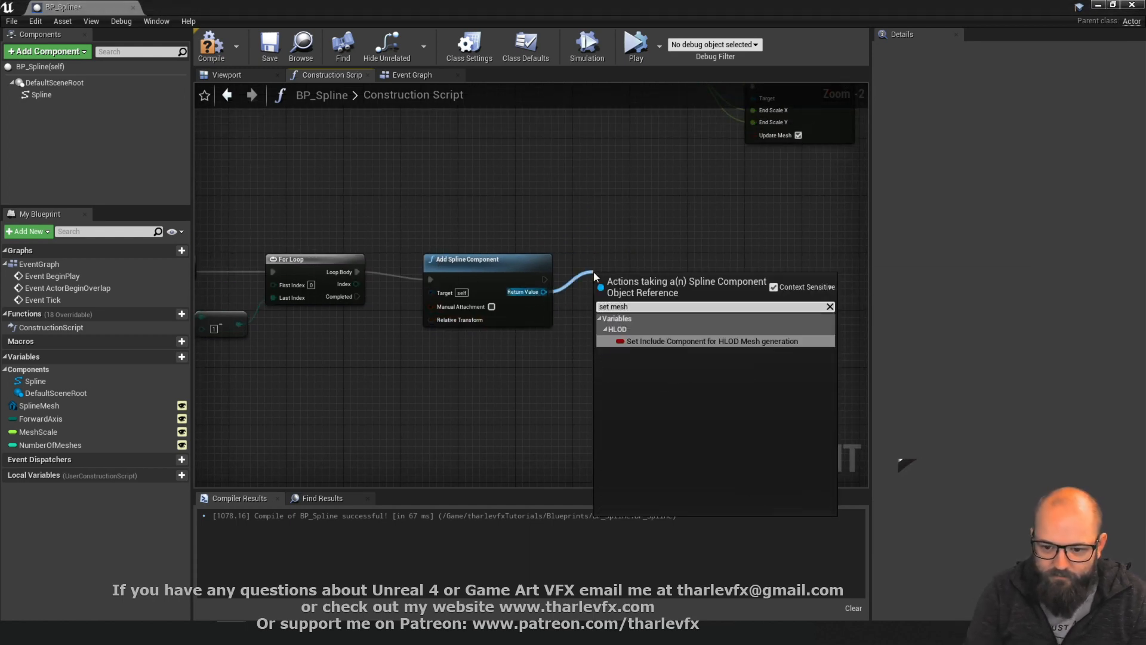
{"action": "left_click", "coordinate": [575, 238]}
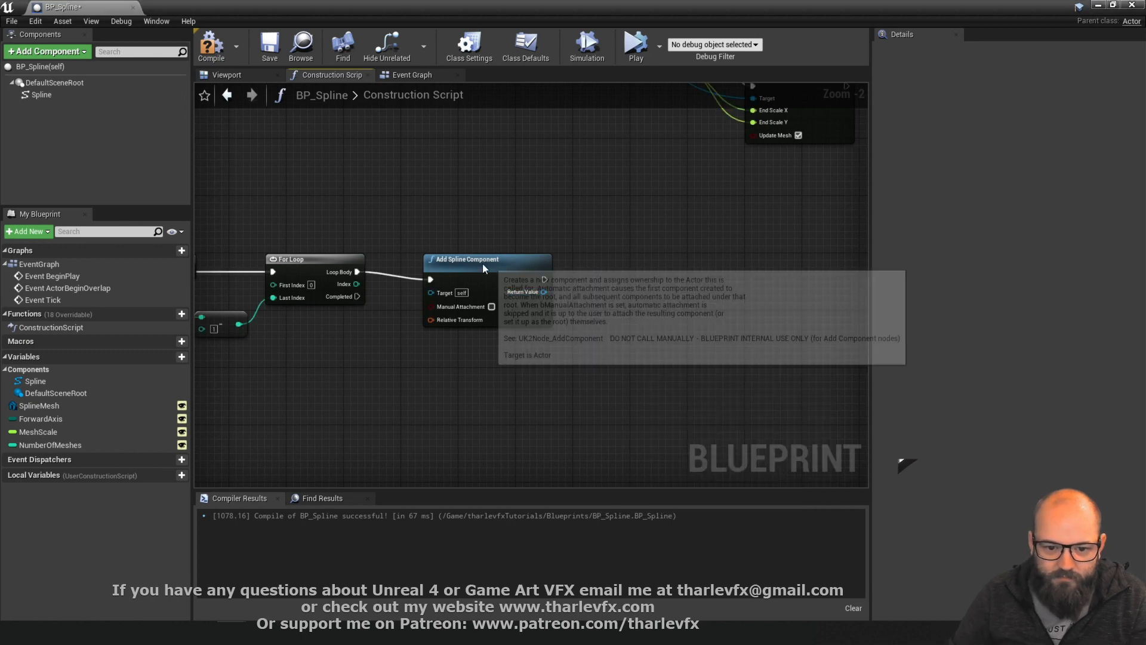
{"action": "left_click", "coordinate": [483, 263]}
{"action": "key", "text": "Delete"}
Add an Add Spline Mesh Component node to the For Loop's Loop Body output and align it beside the loop
{"action": "left_click_drag", "start_coordinate": [354, 273], "coordinate": [440, 291]}
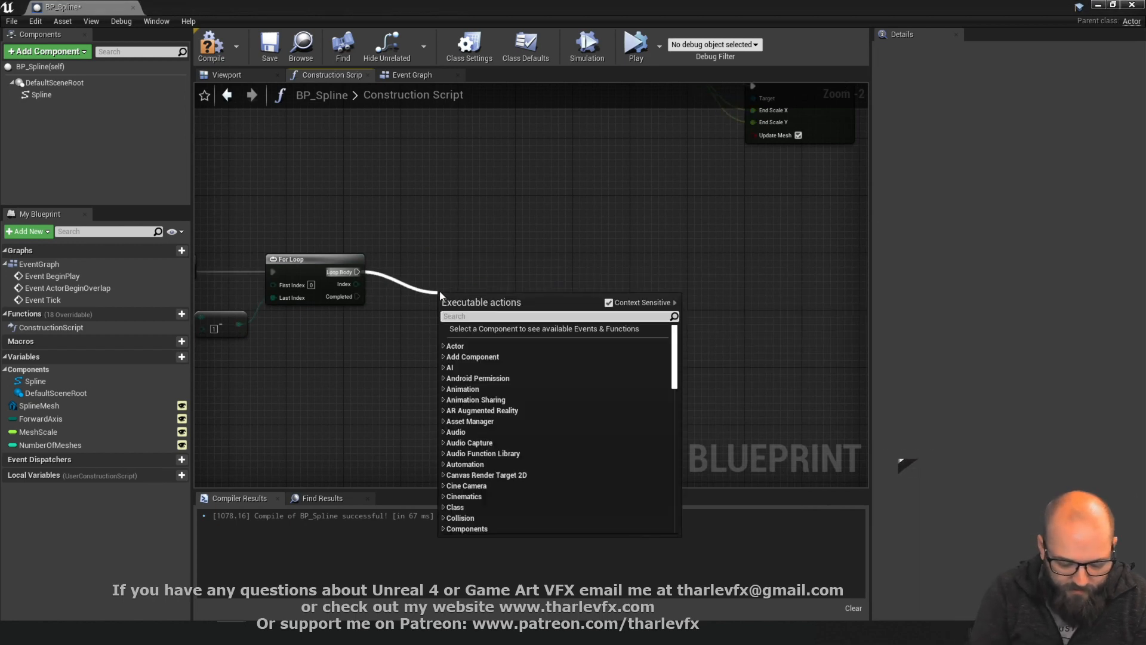
{"action": "type", "text": "add spline mesh"}
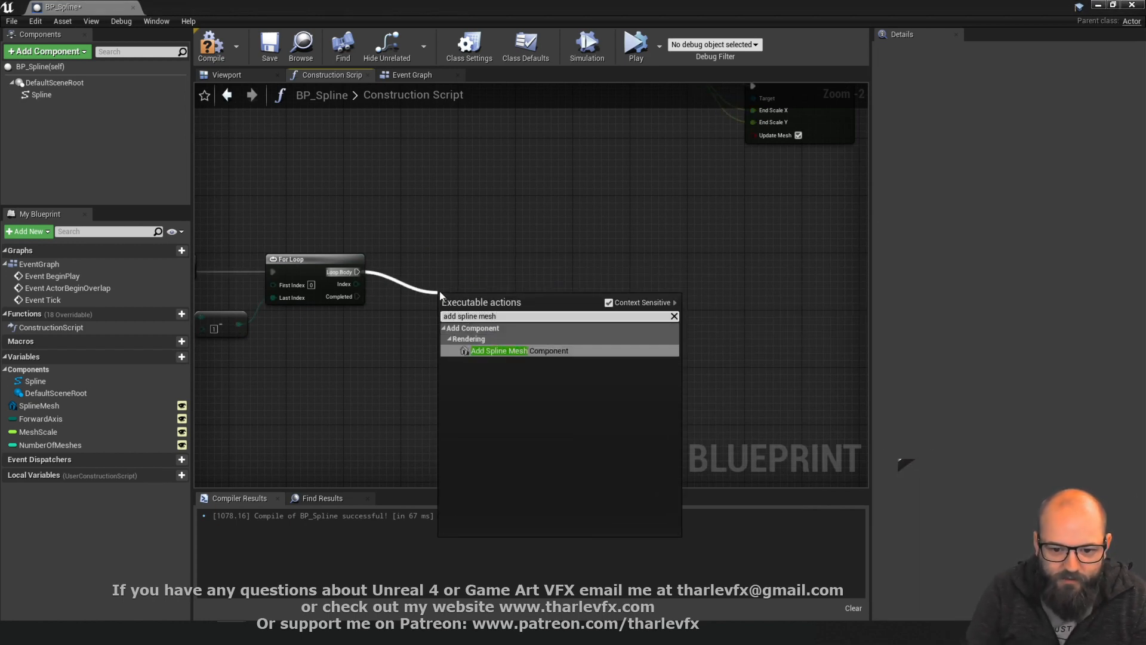
{"action": "key", "text": "Return"}
{"action": "left_click_drag", "start_coordinate": [454, 293], "coordinate": [424, 258]}
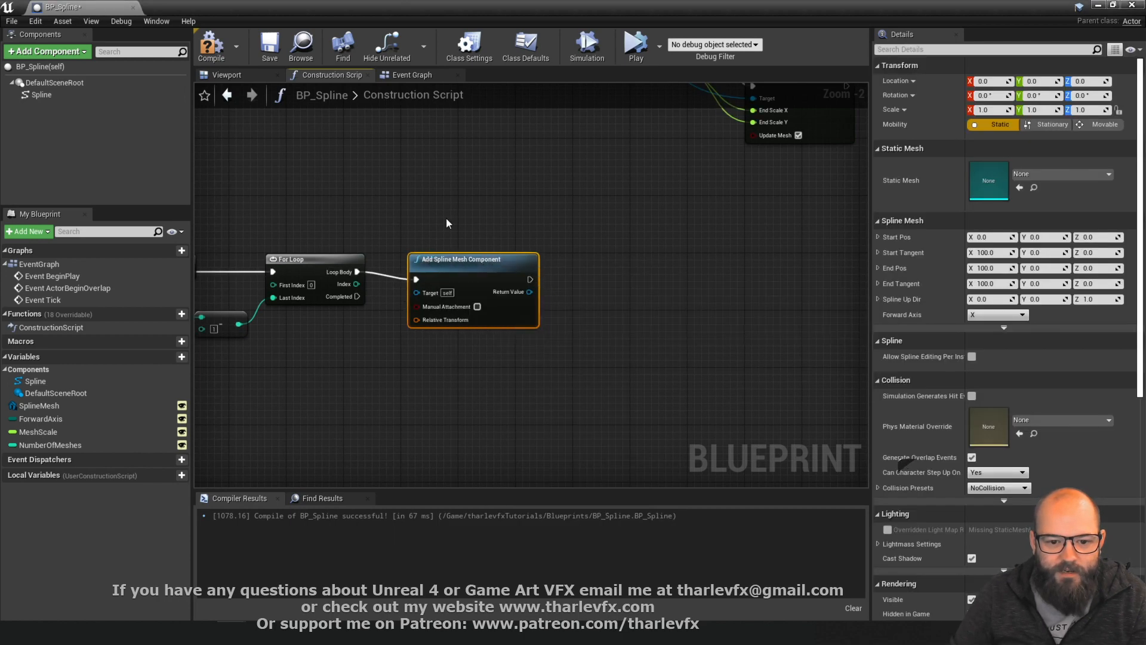
Add a Set Static Mesh node from the Add Spline Mesh Component's Return Value and align it beside that node
{"action": "left_click", "coordinate": [446, 218]}
{"action": "left_click_drag", "start_coordinate": [528, 291], "coordinate": [574, 290]}
{"action": "type", "text": "set mesh"}
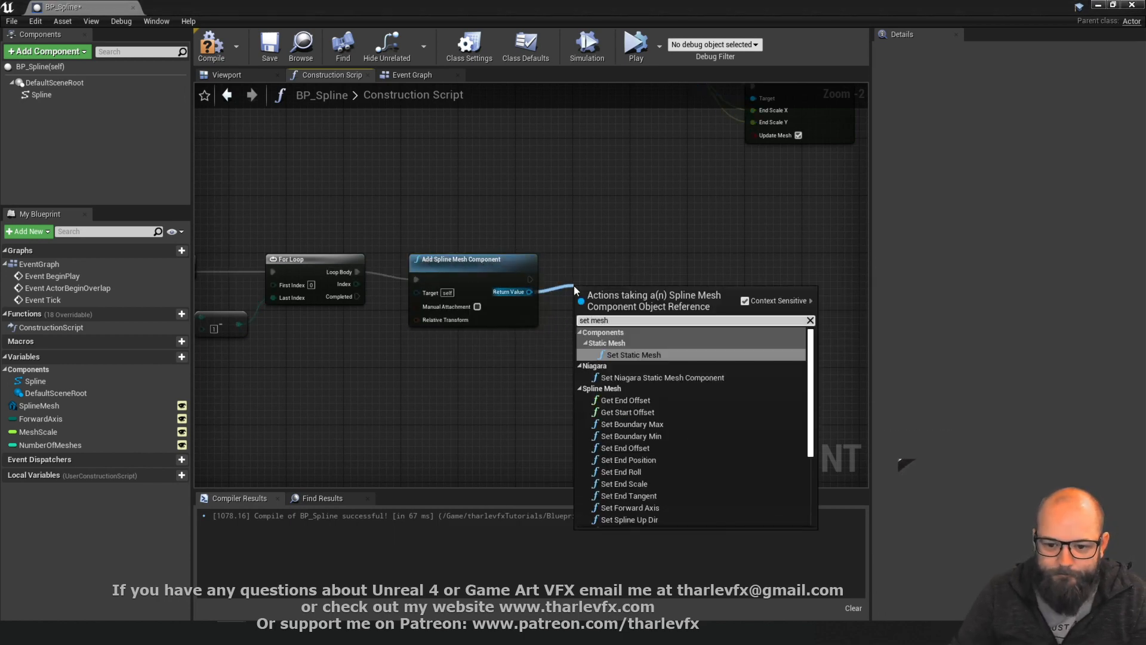
{"action": "left_click", "coordinate": [630, 356]}
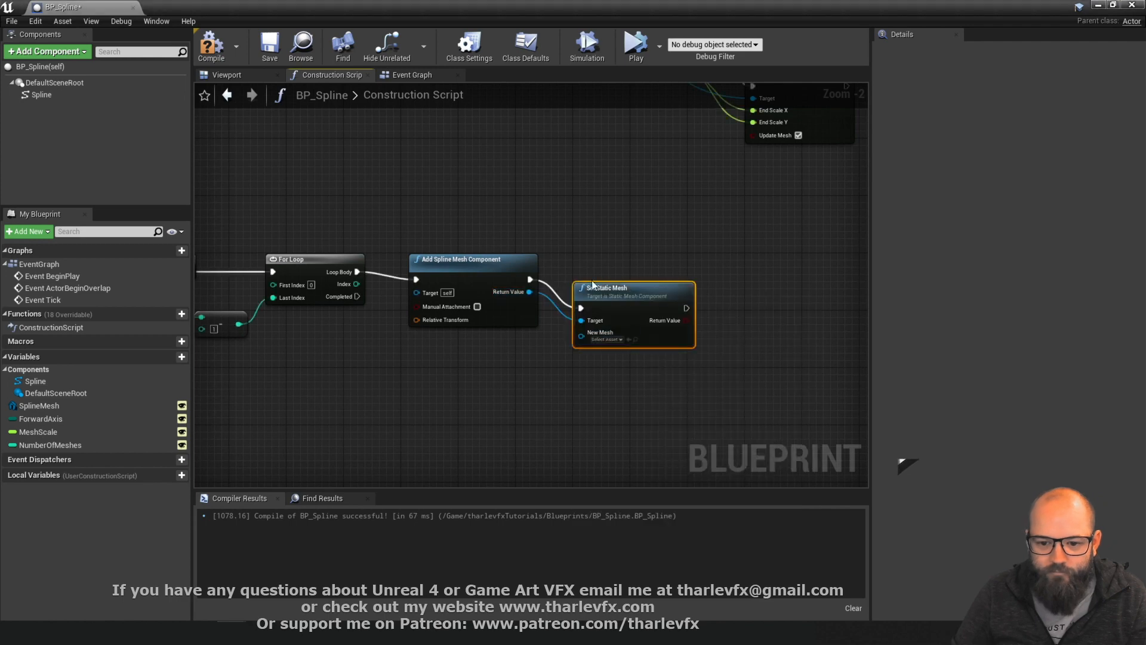
{"action": "left_click", "coordinate": [584, 239]}
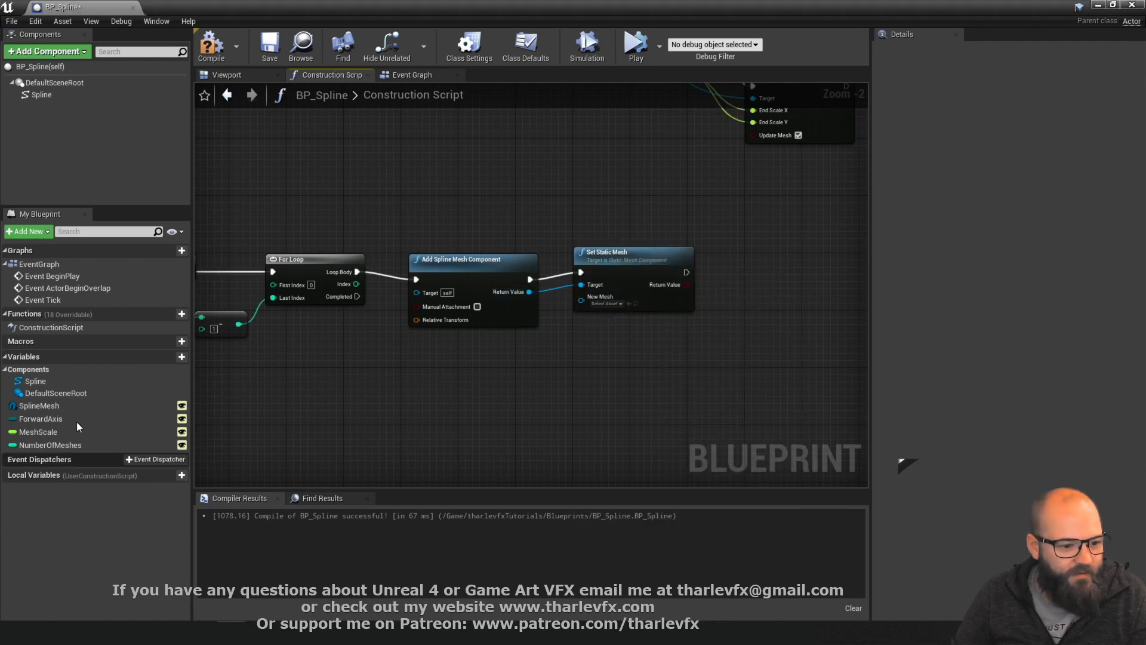
Connect the SplineMesh variable to the New Mesh input of Set Static Mesh, with its getter placed below the node
{"action": "left_click_drag", "start_coordinate": [60, 406], "coordinate": [575, 316]}
{"action": "left_click", "coordinate": [537, 327]}
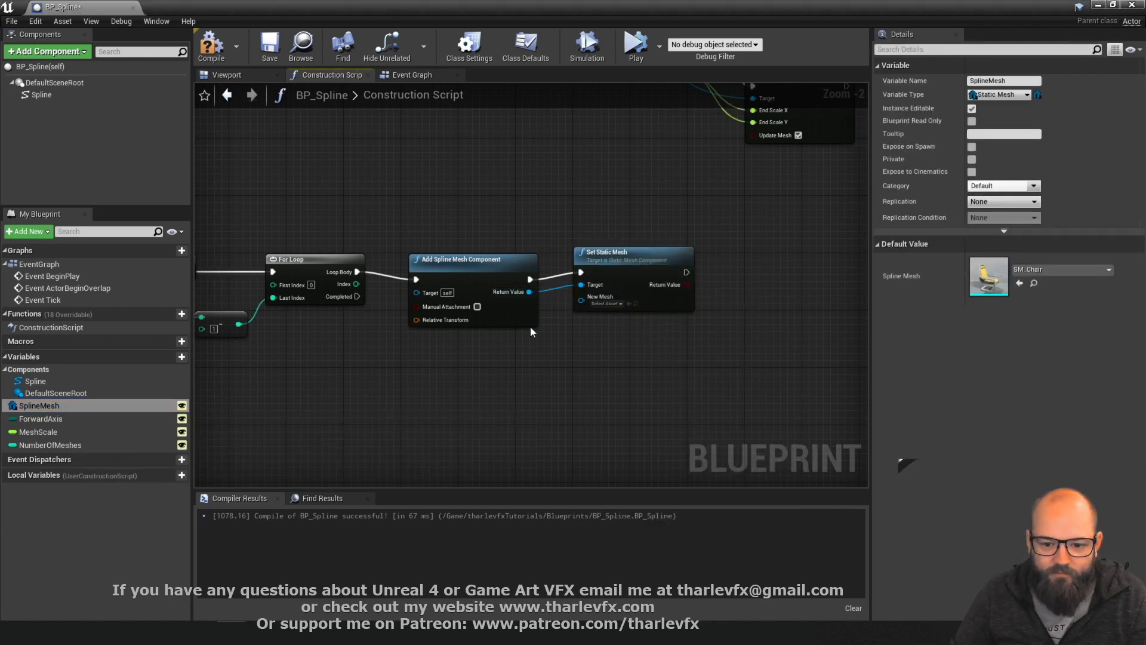
{"action": "left_click_drag", "start_coordinate": [81, 405], "coordinate": [581, 301]}
{"action": "left_click", "coordinate": [702, 312]}
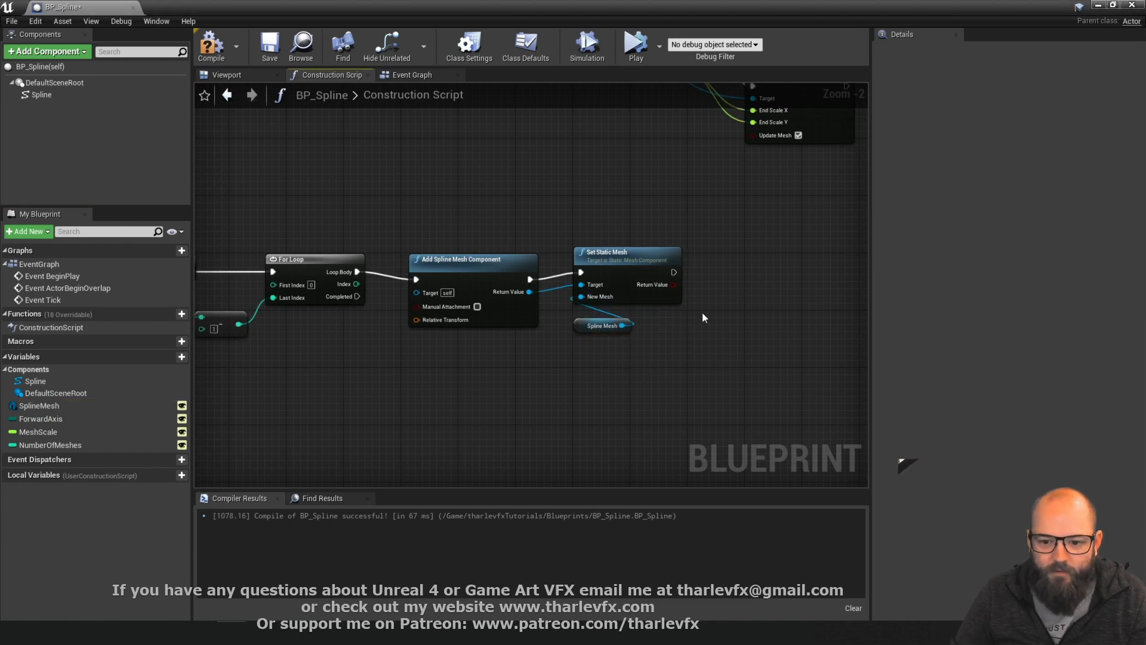
Add a Set Start and End node targeting the new spline mesh component and run it after Set Static Mesh
{"action": "right_click_drag", "start_coordinate": [702, 313], "coordinate": [611, 284]}
{"action": "left_click_drag", "start_coordinate": [438, 263], "coordinate": [484, 331]}
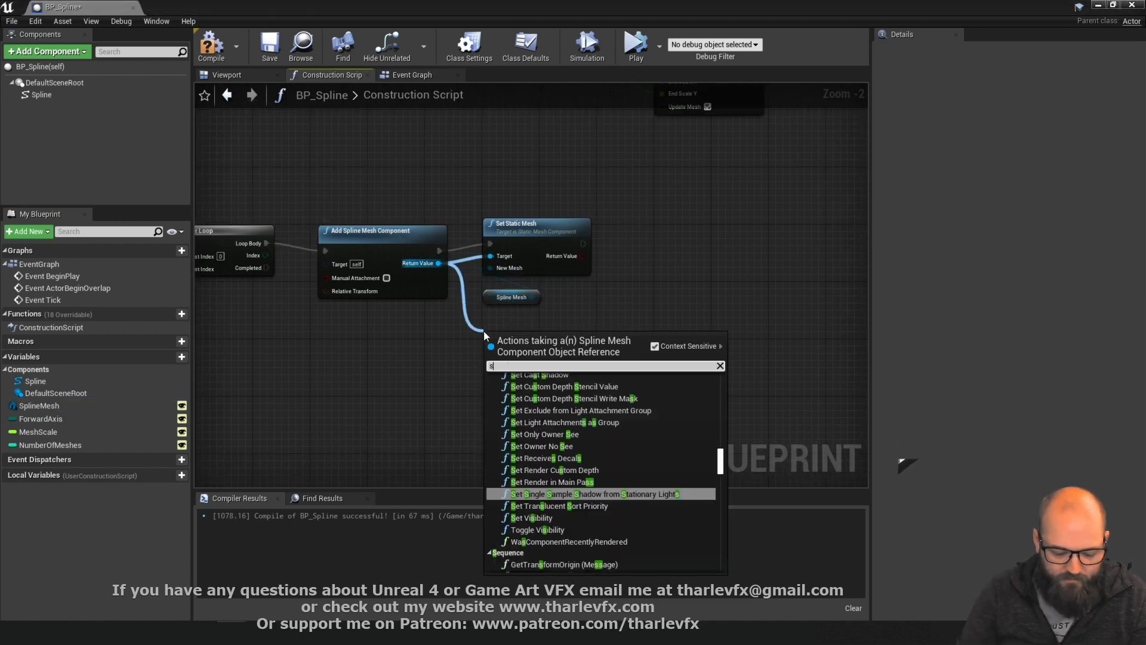
{"action": "type", "text": "set start and"}
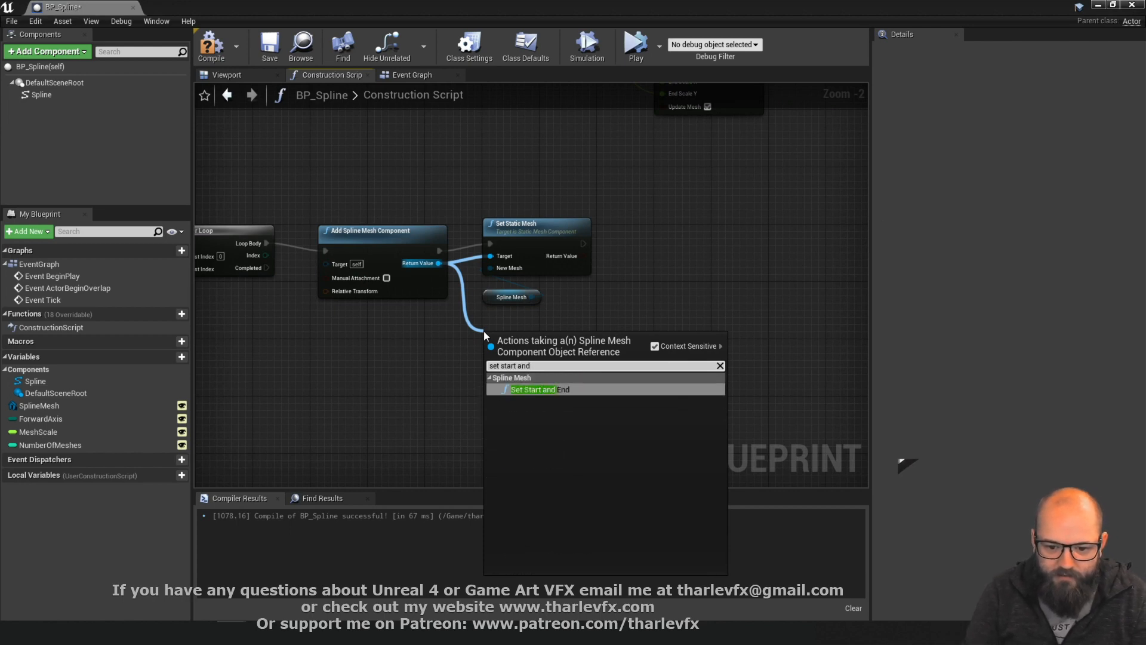
{"action": "key", "text": "Return"}
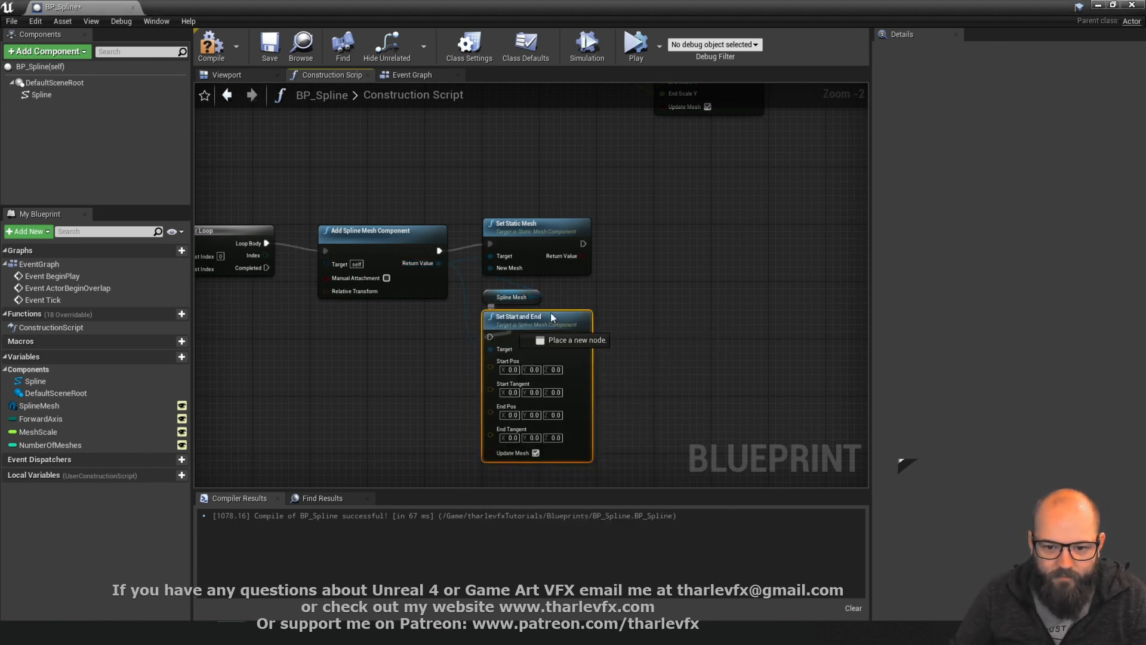
{"action": "left_click_drag", "start_coordinate": [490, 337], "coordinate": [583, 243]}
{"action": "left_click", "coordinate": [347, 421]}
Align Add Spline Mesh Component, and lower the Set Static Mesh, SplineMesh and Set Start and End nodes to straighten the execution wire
{"action": "right_click_drag", "start_coordinate": [347, 422], "coordinate": [455, 357]}
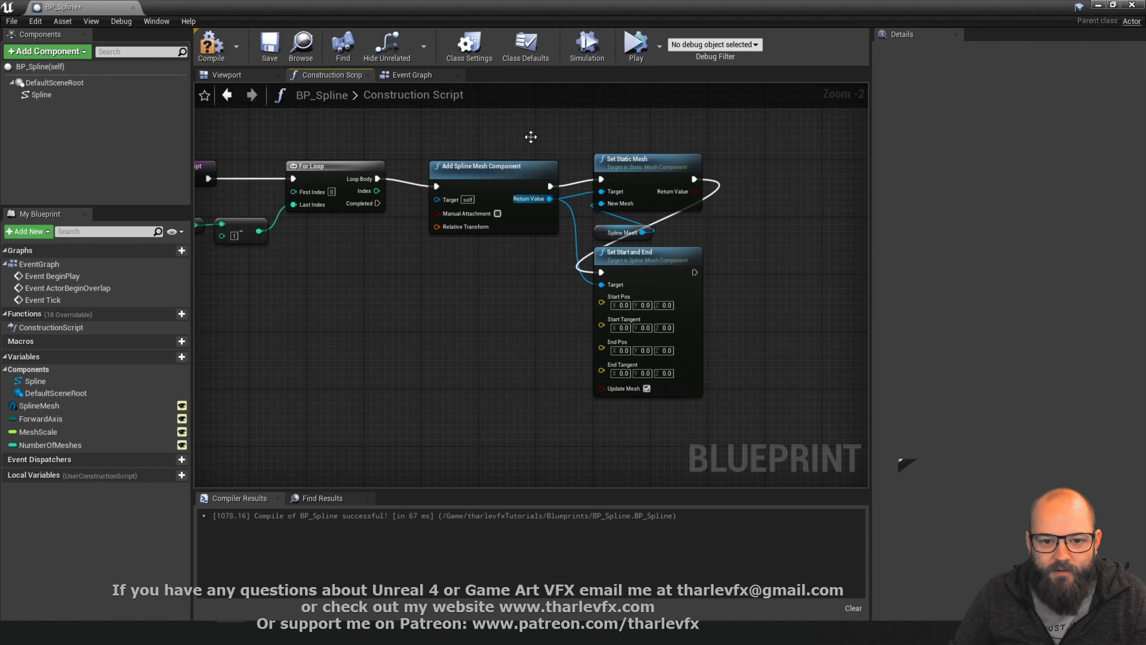
{"action": "left_click", "coordinate": [482, 168]}
{"action": "left_click", "coordinate": [398, 266]}
{"action": "left_click_drag", "start_coordinate": [743, 160], "coordinate": [612, 300]}
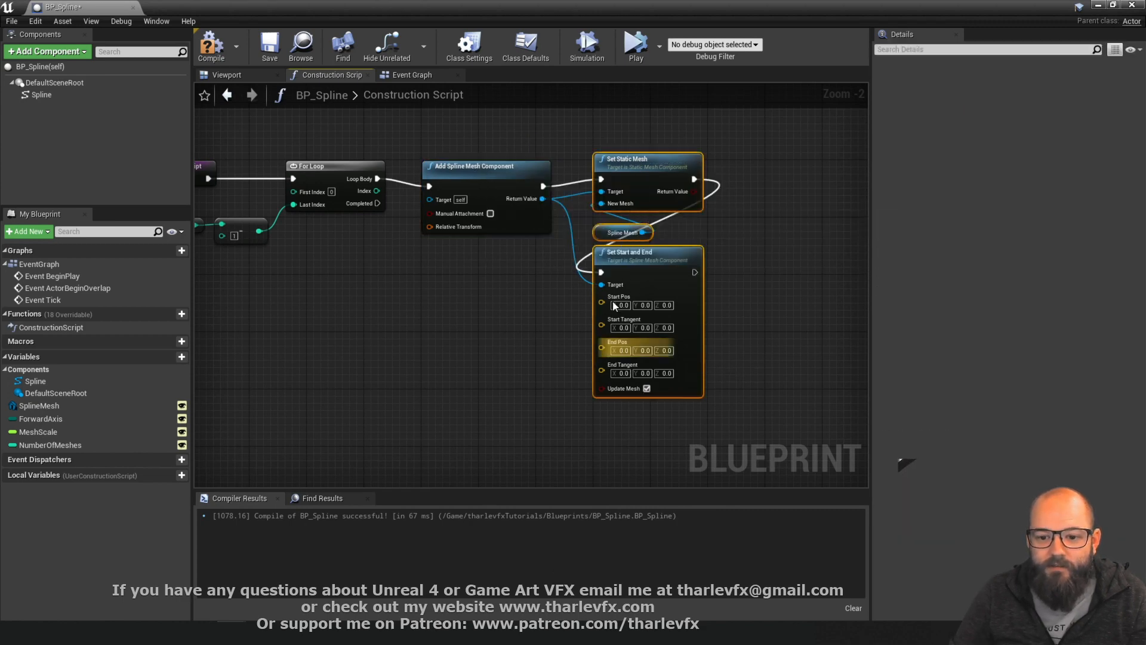
{"action": "left_click_drag", "start_coordinate": [661, 179], "coordinate": [661, 186]}
{"action": "left_click", "coordinate": [461, 322]}
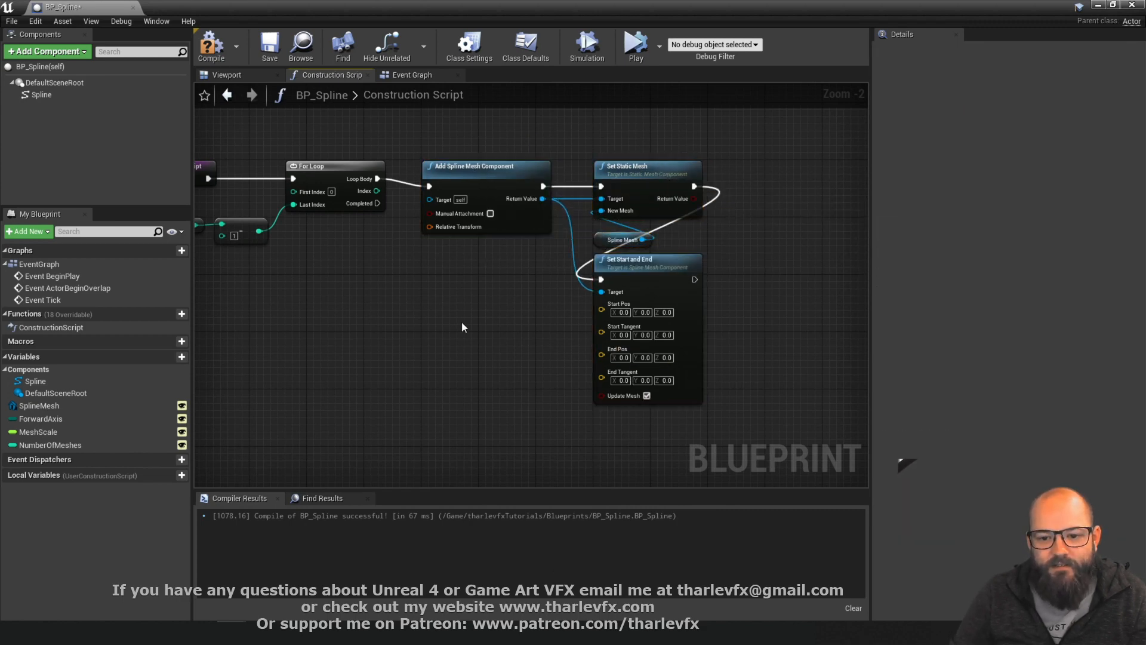
Place a getter for the Spline component below the NumberOfMeshes getter in the construction script
{"action": "right_click_drag", "start_coordinate": [463, 322], "coordinate": [503, 285]}
{"action": "right_click_drag", "start_coordinate": [372, 240], "coordinate": [430, 256]}
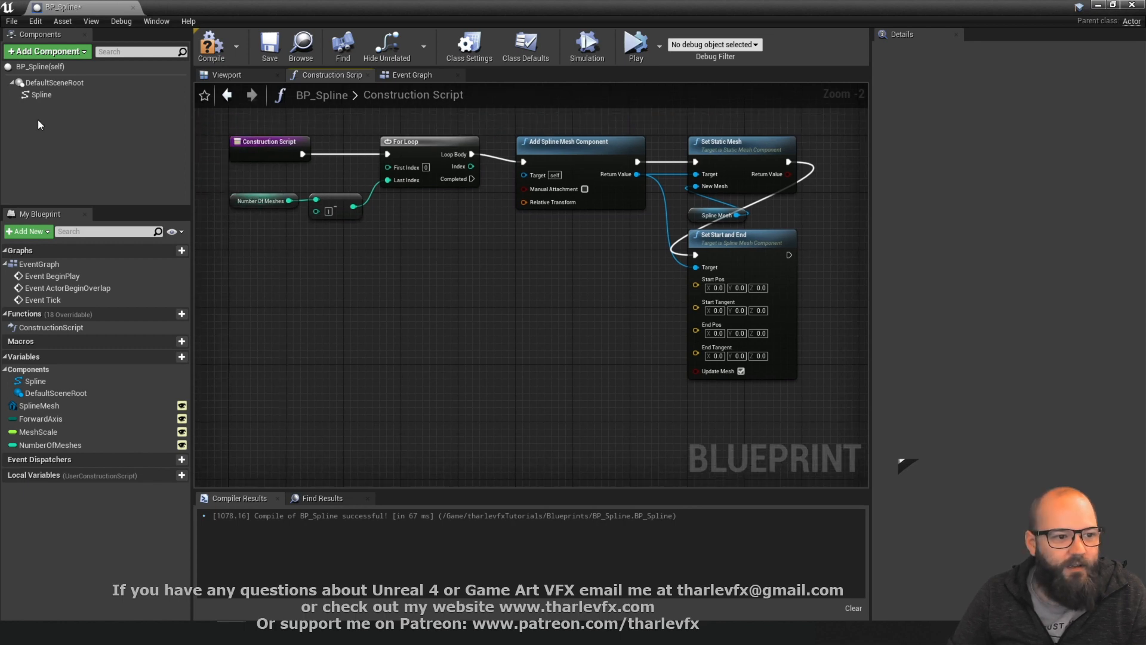
{"action": "left_click_drag", "start_coordinate": [41, 94], "coordinate": [241, 254]}
{"action": "right_click_drag", "start_coordinate": [434, 234], "coordinate": [434, 238]}
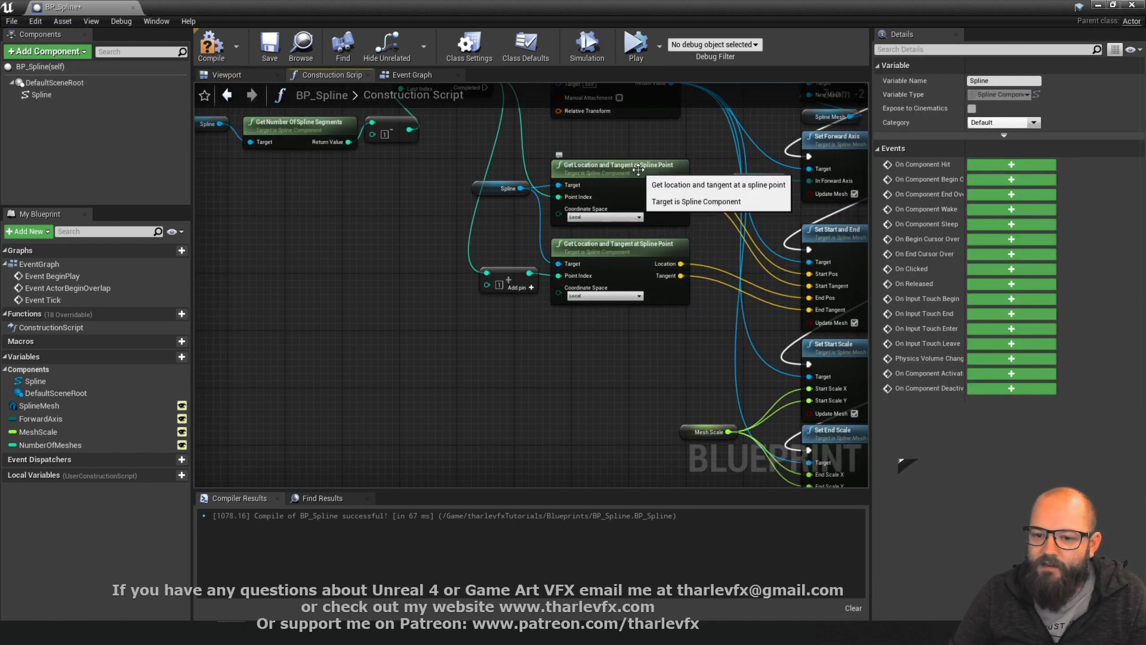
{"action": "left_click", "coordinate": [481, 410]}
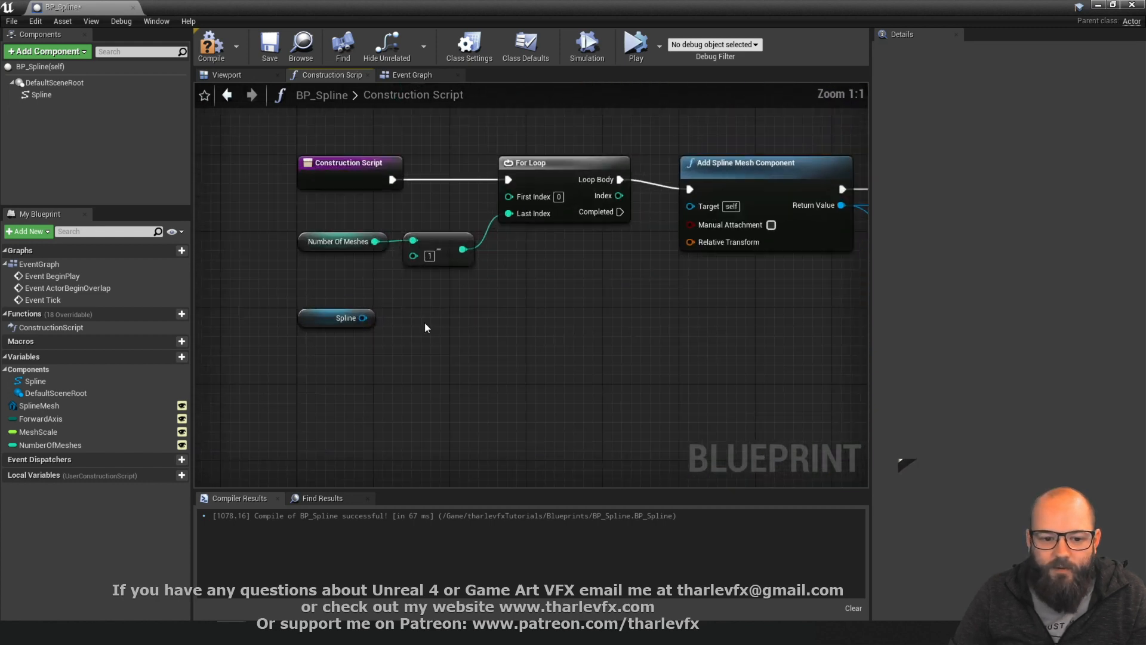
Add a Get Location at Distance Along Spline node from the Spline getter
{"action": "left_click_drag", "start_coordinate": [362, 317], "coordinate": [454, 338]}
{"action": "type", "text": "get"}
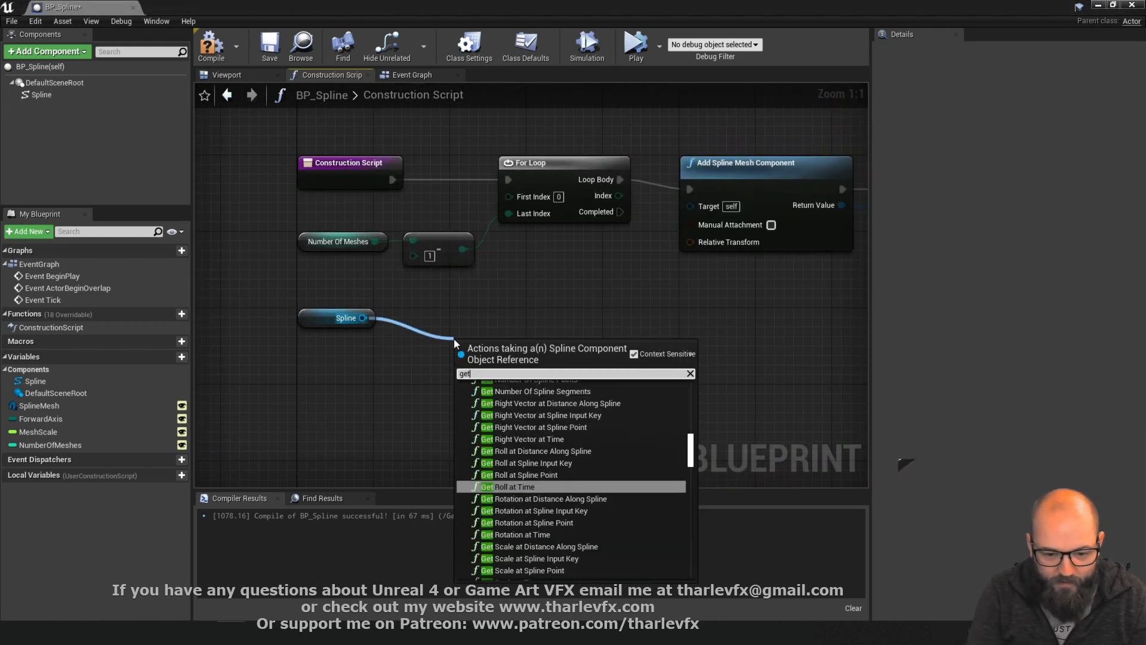
{"action": "type", "text": " location"}
{"action": "key", "text": "Up"}
{"action": "key", "text": "Up"}
{"action": "key", "text": "Up"}
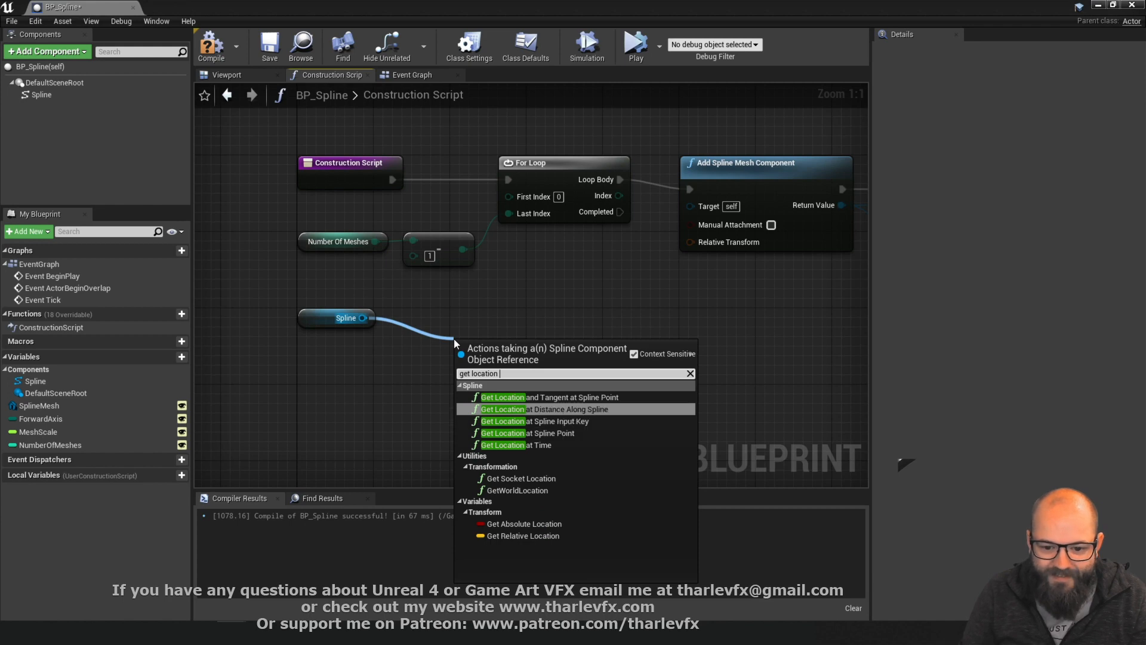
{"action": "key", "text": "Return"}
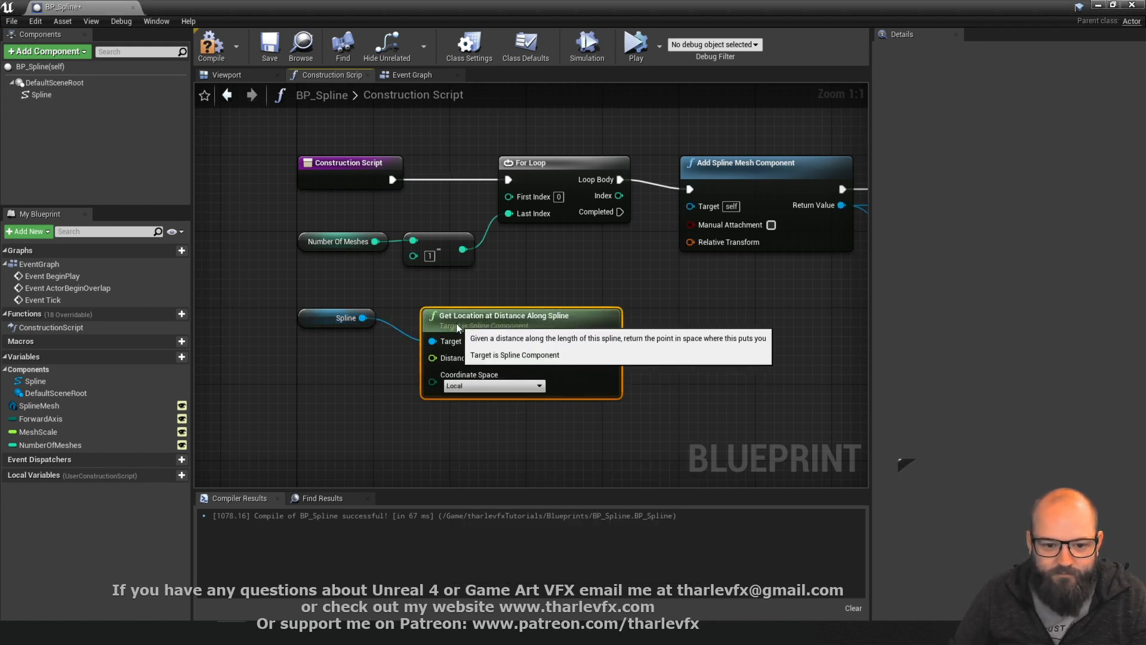
Move the Spline getter and its Get Location at Distance Along Spline node down to free space below NumberOfMeshes
{"action": "right_click_drag", "start_coordinate": [416, 446], "coordinate": [425, 309]}
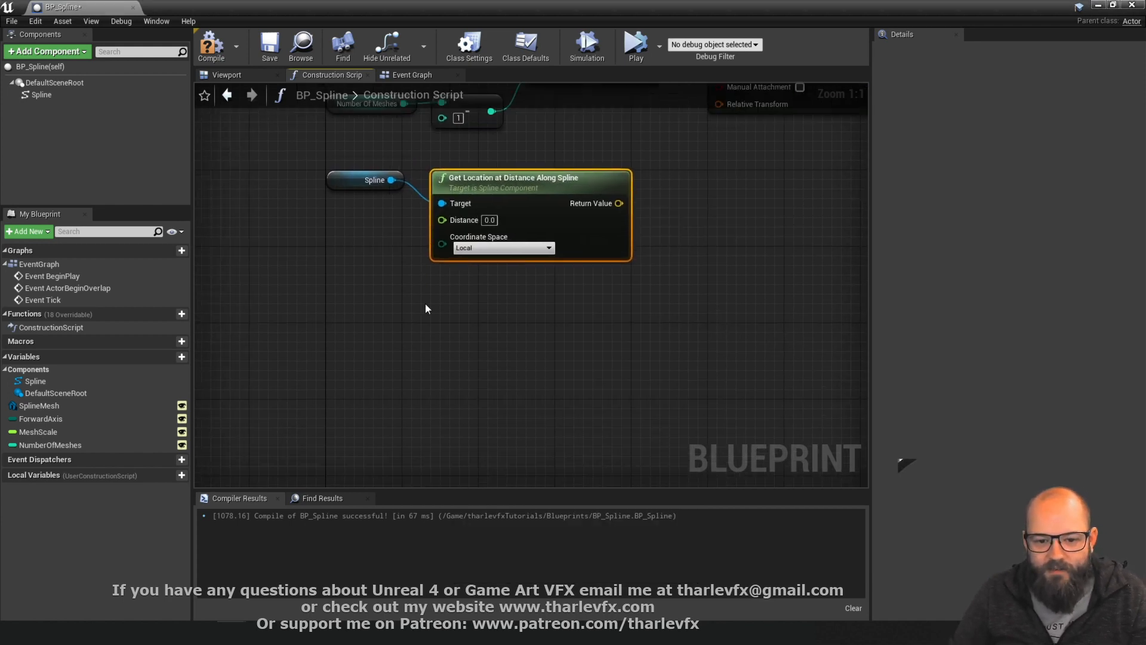
{"action": "left_click", "coordinate": [425, 304]}
{"action": "right_click_drag", "start_coordinate": [648, 149], "coordinate": [646, 250]}
{"action": "left_click_drag", "start_coordinate": [553, 422], "coordinate": [358, 265]}
{"action": "left_click_drag", "start_coordinate": [548, 312], "coordinate": [547, 387]}
{"action": "left_click", "coordinate": [524, 293]}
{"action": "right_click_drag", "start_coordinate": [402, 286], "coordinate": [384, 281]}
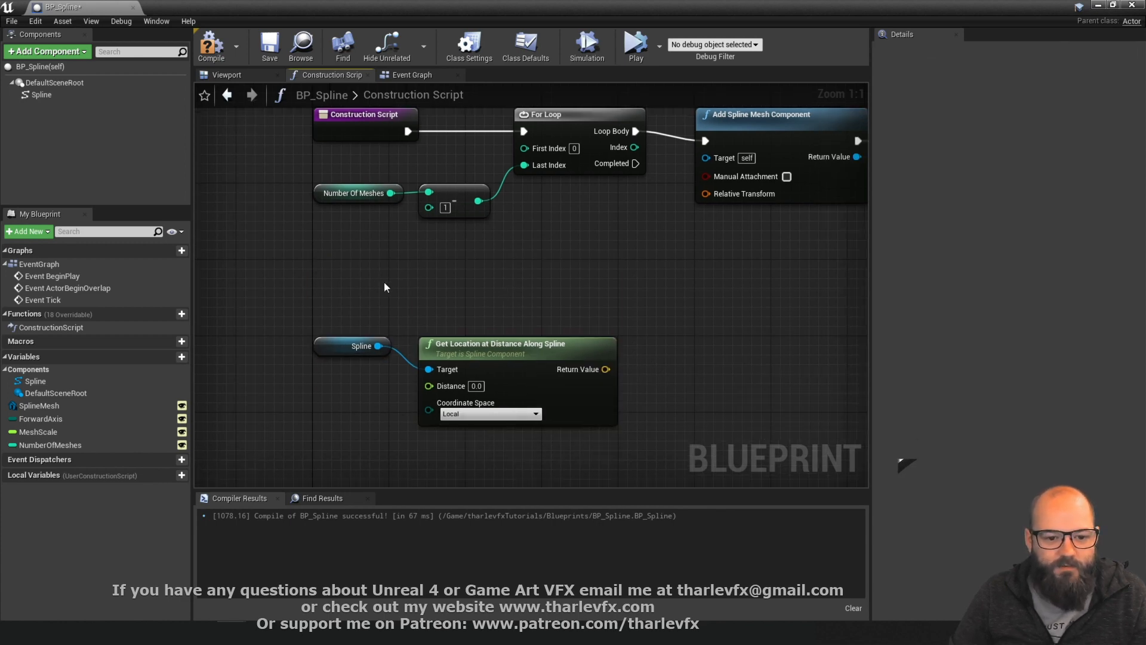
Place a second Spline getter in the freed space and add a Get Spline Length node from it
{"action": "left_click_drag", "start_coordinate": [38, 93], "coordinate": [414, 252]}
{"action": "type", "text": "get loe"}
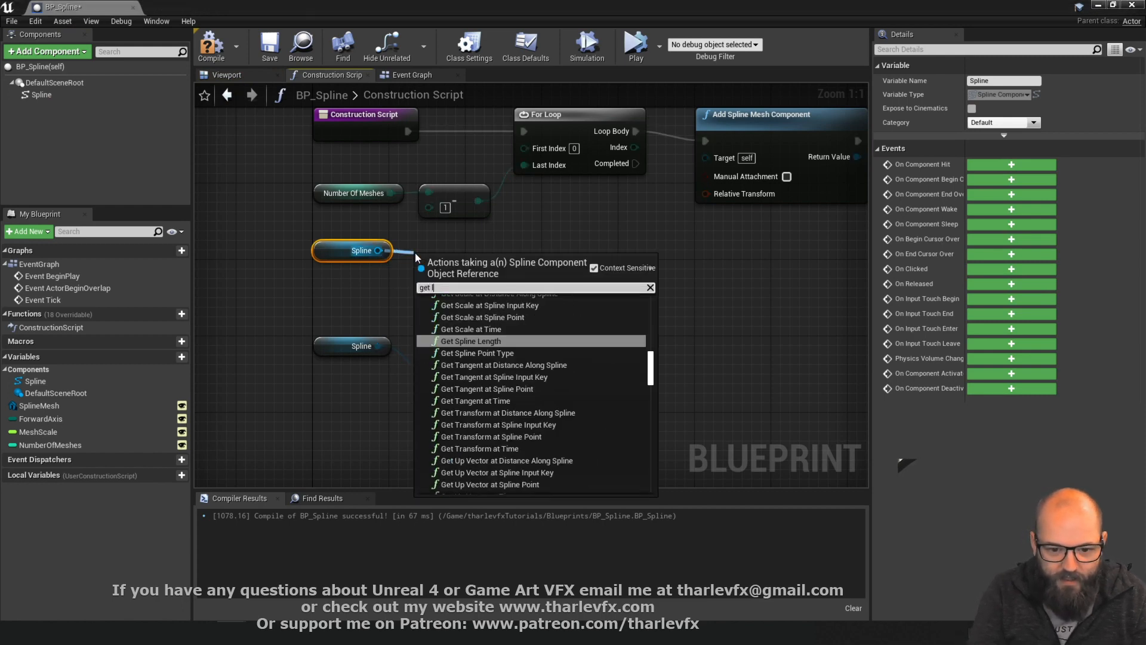
{"action": "key", "text": "BackSpace"}
{"action": "key", "text": "BackSpace"}
{"action": "type", "text": "eng"}
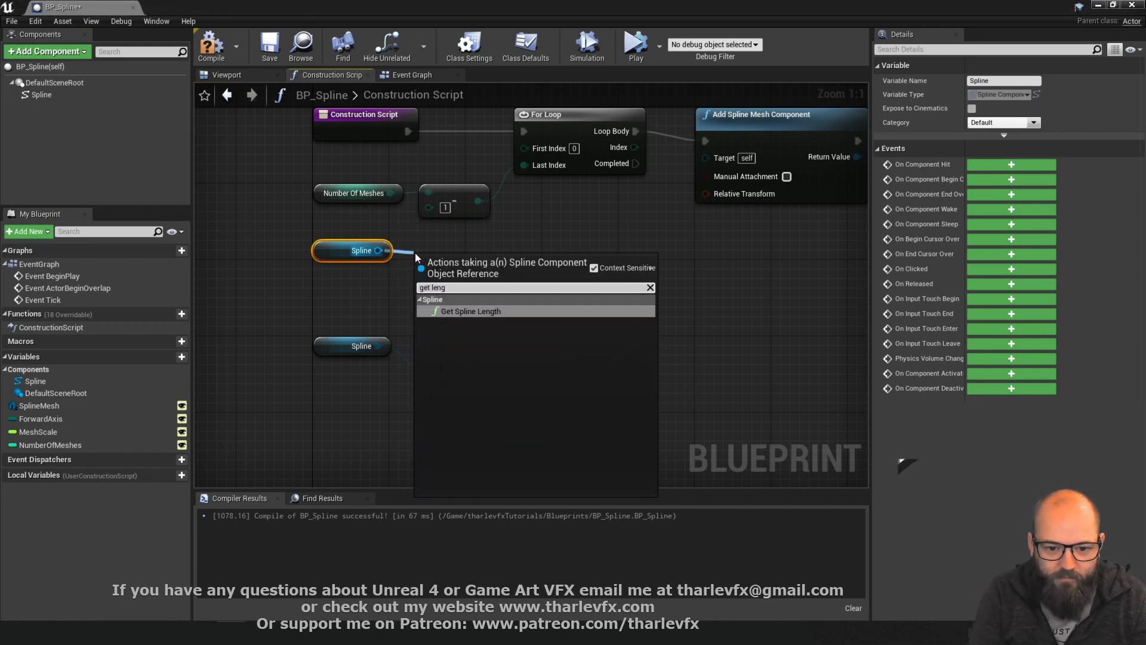
{"action": "key", "text": "Return"}
{"action": "left_click_drag", "start_coordinate": [460, 263], "coordinate": [450, 254]}
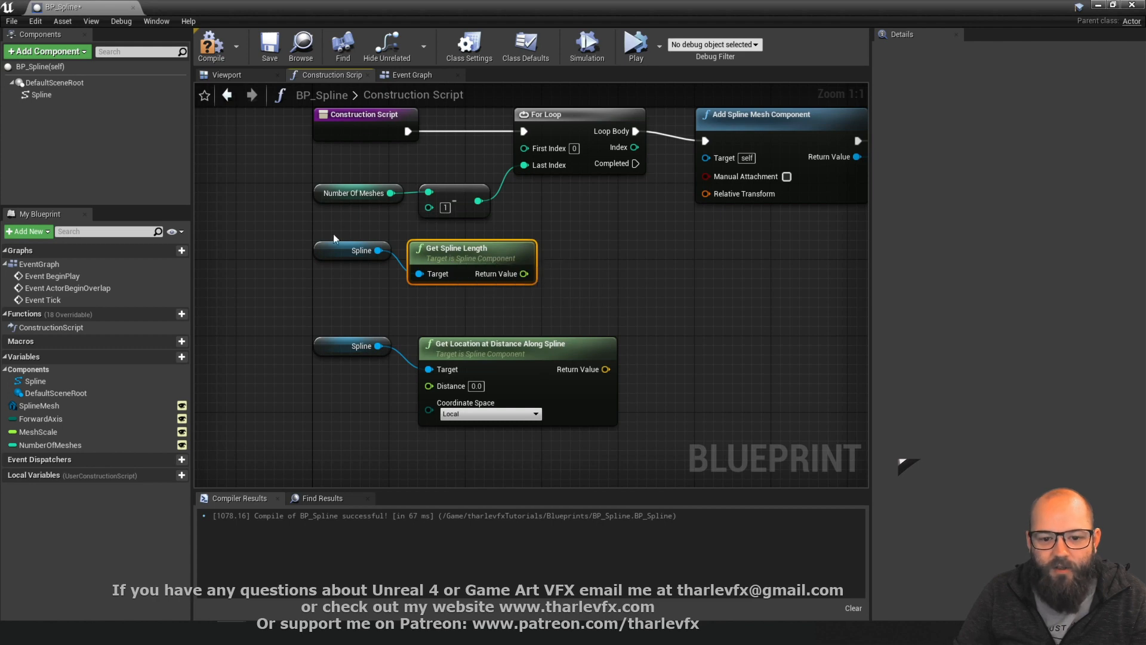
Shift the lower Spline getter and Get Location at Distance Along Spline node further below Get Spline Length
{"action": "left_click_drag", "start_coordinate": [493, 325], "coordinate": [376, 358]}
{"action": "left_click_drag", "start_coordinate": [489, 350], "coordinate": [490, 407]}
{"action": "left_click", "coordinate": [500, 352]}
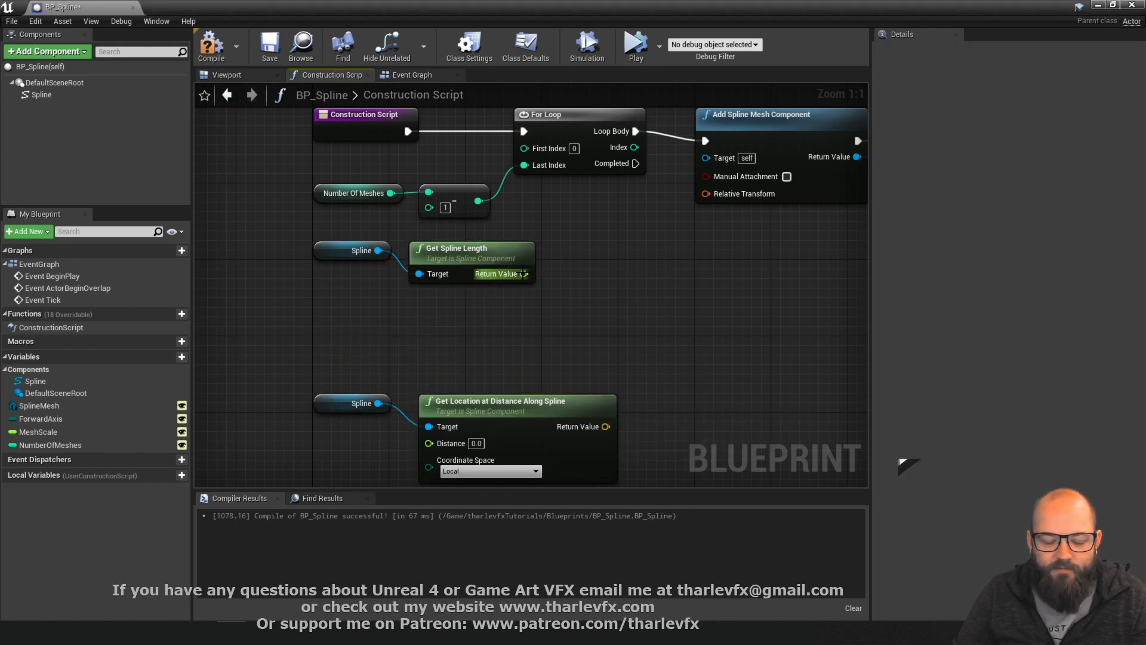
Add a float division node fed by Get Spline Length's Return Value and align it beside that node
{"action": "right_click_drag", "start_coordinate": [516, 277], "coordinate": [515, 257]}
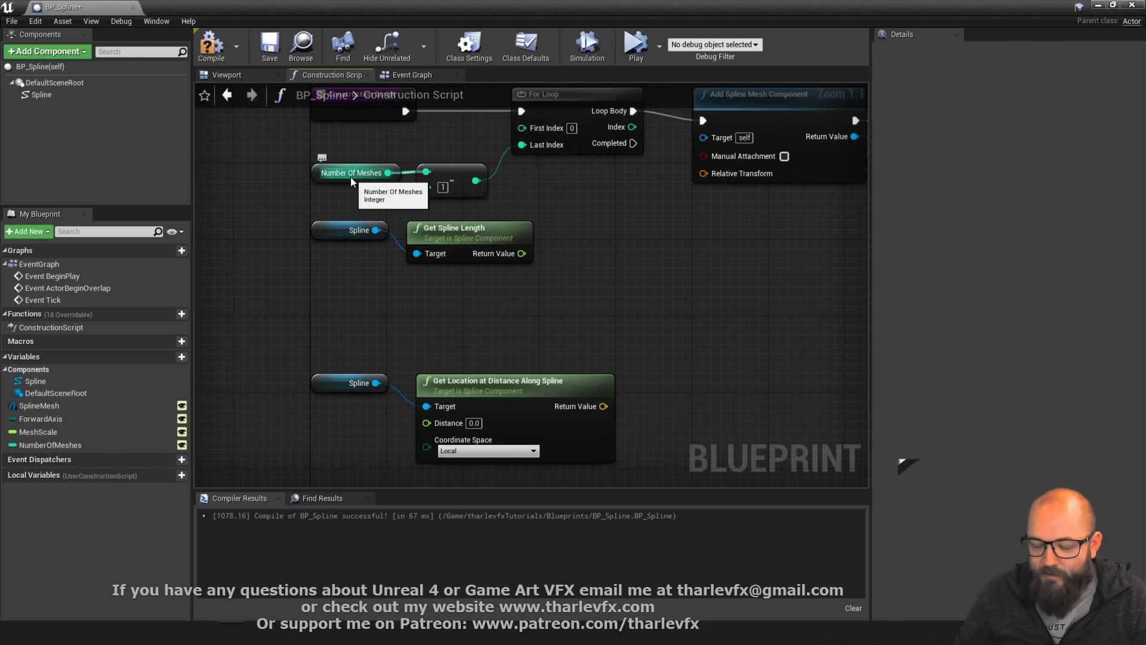
{"action": "left_click_drag", "start_coordinate": [522, 253], "coordinate": [565, 248]}
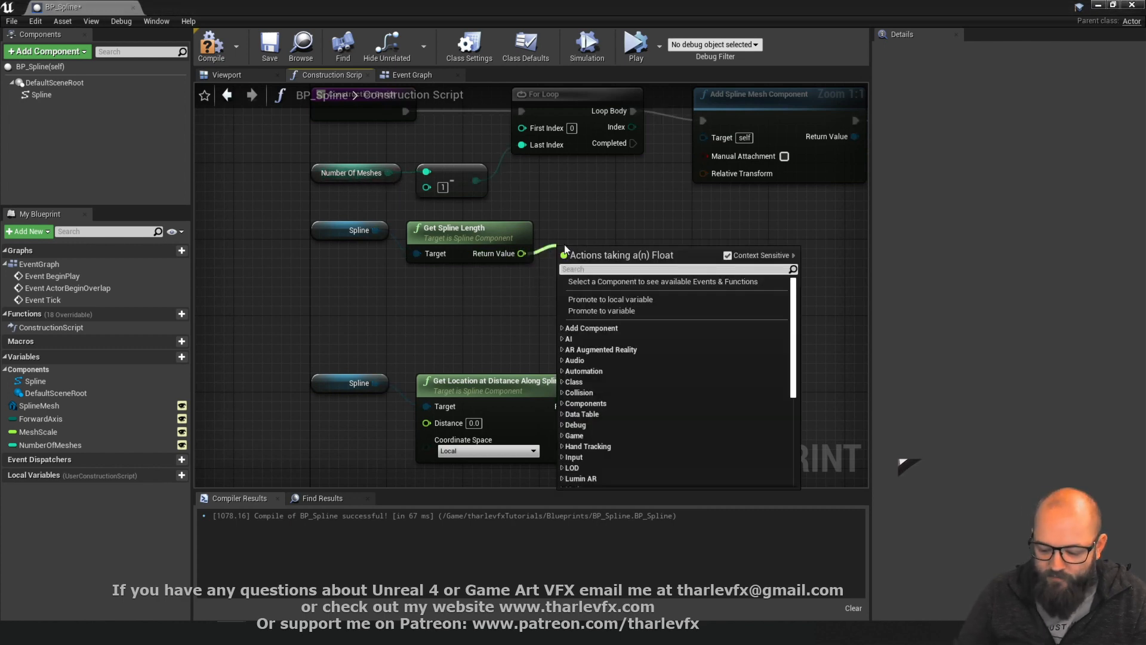
{"action": "type", "text": "/"}
{"action": "left_click", "coordinate": [628, 303]}
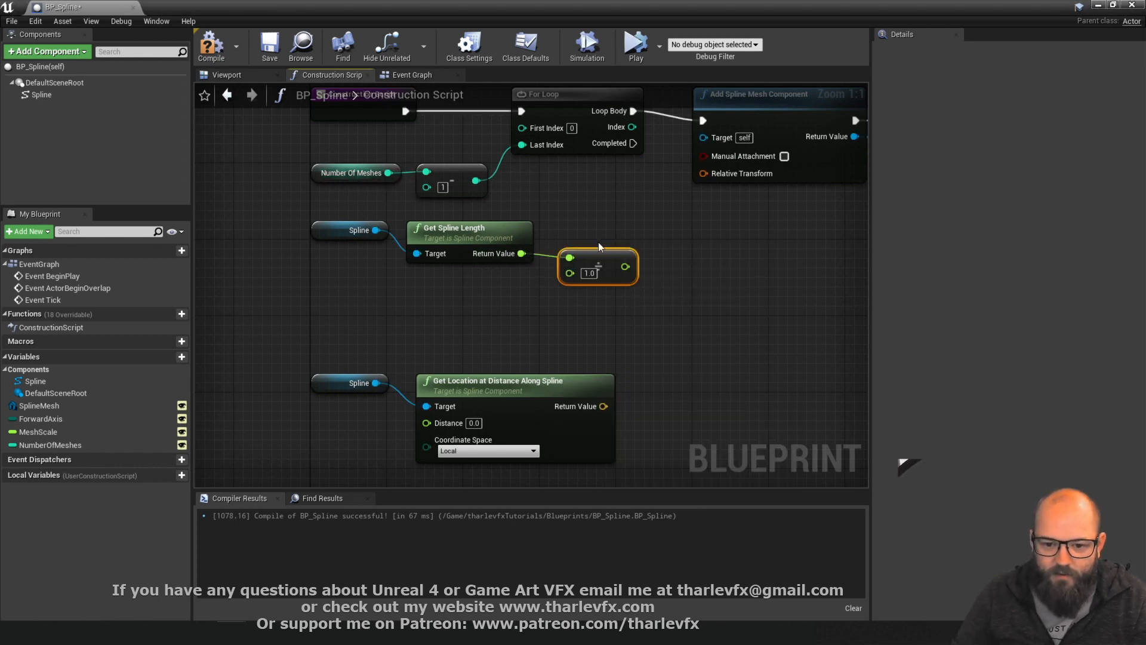
{"action": "left_click_drag", "start_coordinate": [592, 251], "coordinate": [593, 261]}
{"action": "left_click", "coordinate": [508, 296]}
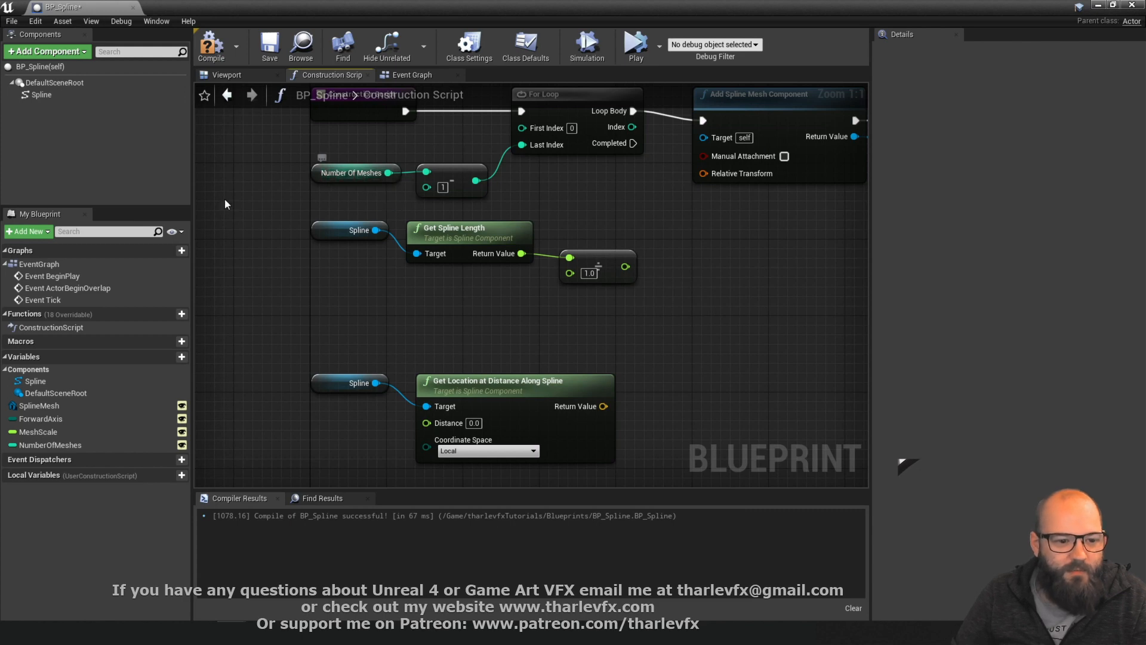
Place a NumberOfMeshes getter under the spline length nodes and connect it as the divisor, aligning the integer-to-float conversion node
{"action": "left_click_drag", "start_coordinate": [23, 447], "coordinate": [308, 274]}
{"action": "left_click", "coordinate": [356, 291]}
{"action": "left_click_drag", "start_coordinate": [388, 287], "coordinate": [570, 273]}
{"action": "left_click_drag", "start_coordinate": [472, 281], "coordinate": [470, 290]}
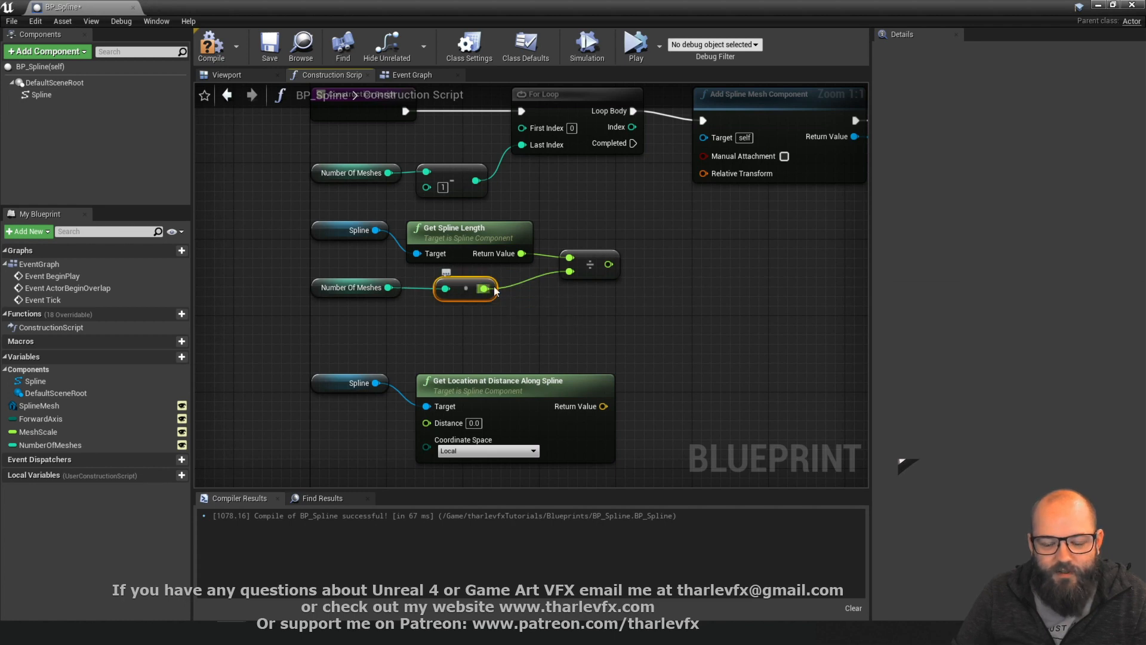
{"action": "left_click", "coordinate": [586, 230]}
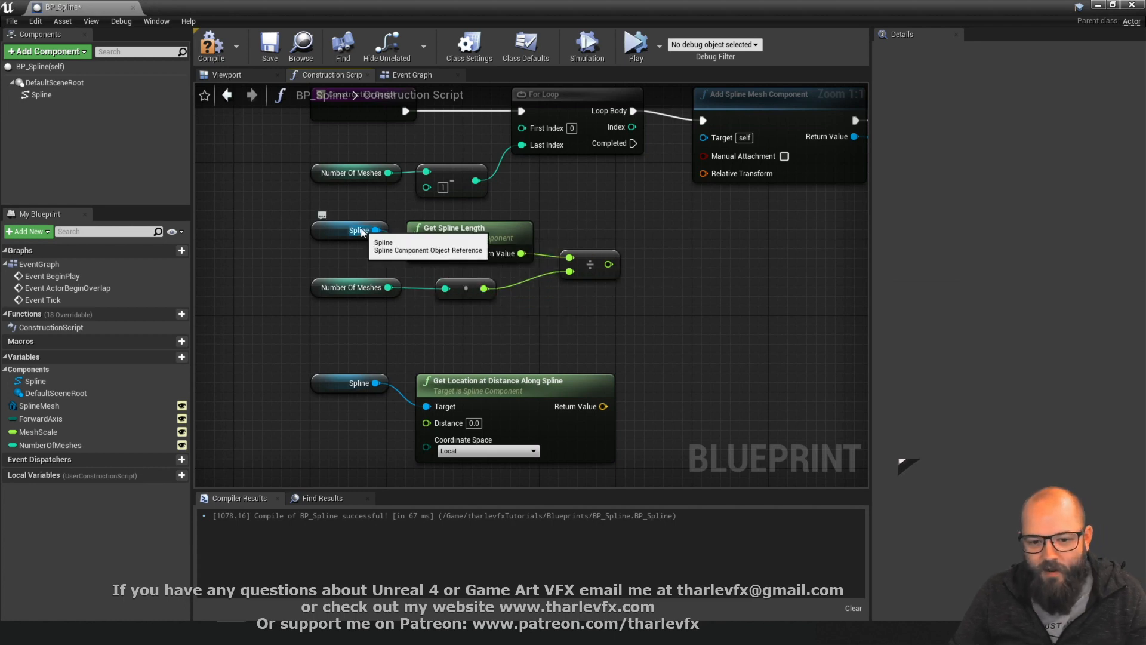
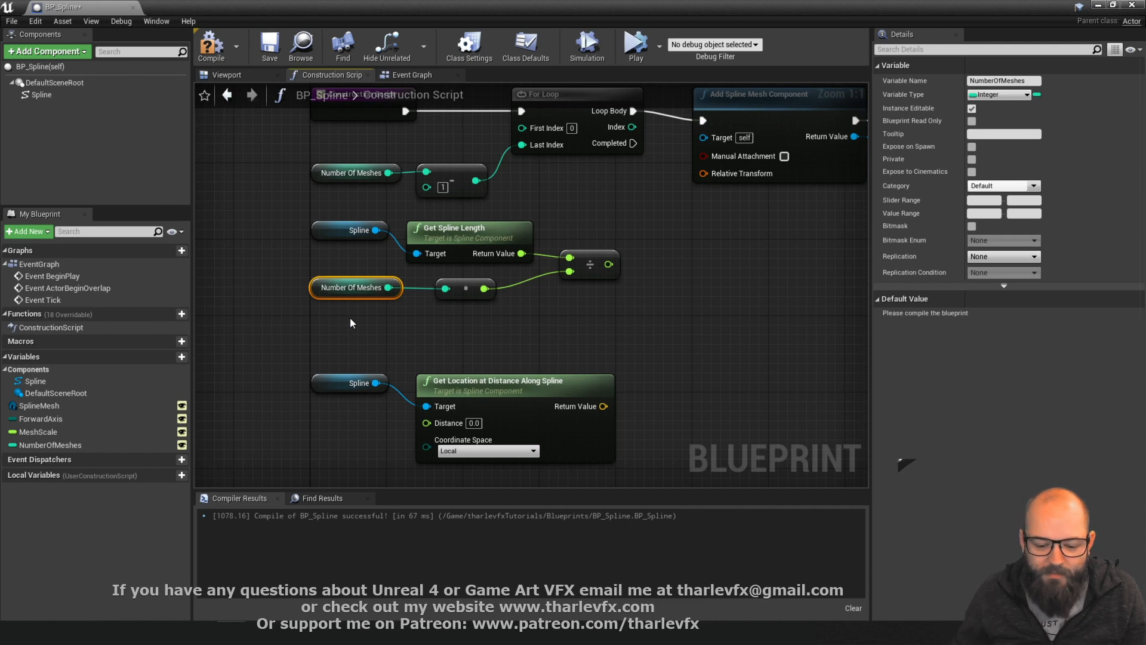
Add an int * float multiplication node from the For Loop's Index and connect the division result to its second input
{"action": "right_click_drag", "start_coordinate": [362, 327], "coordinate": [348, 317]}
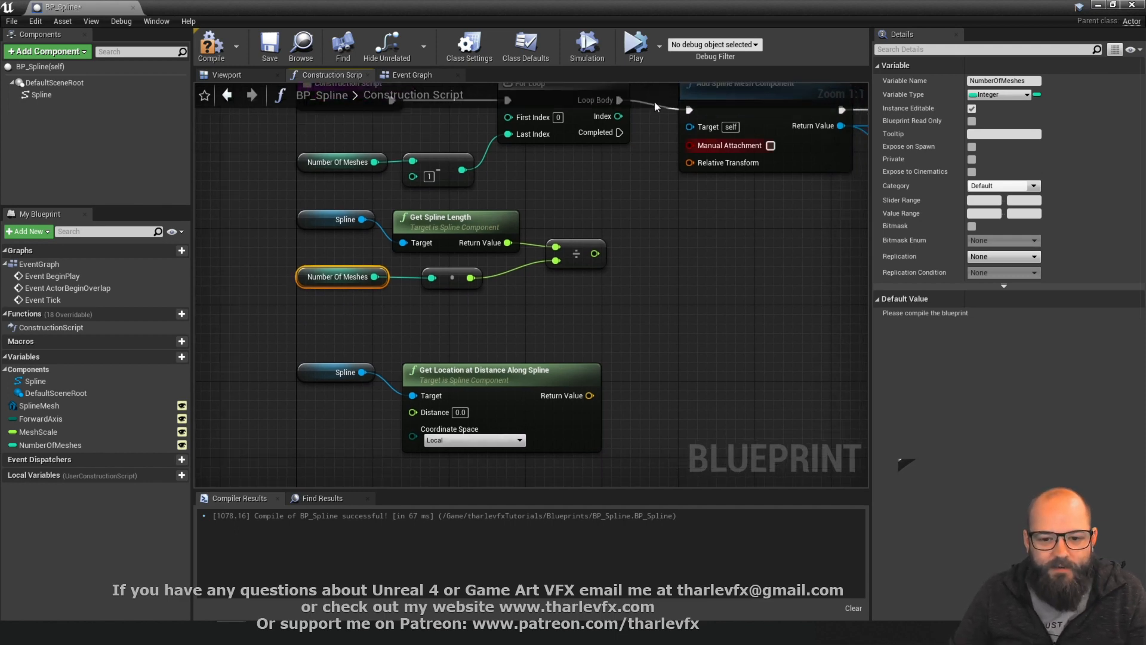
{"action": "left_click", "coordinate": [614, 190]}
{"action": "right_click_drag", "start_coordinate": [620, 231], "coordinate": [585, 227]}
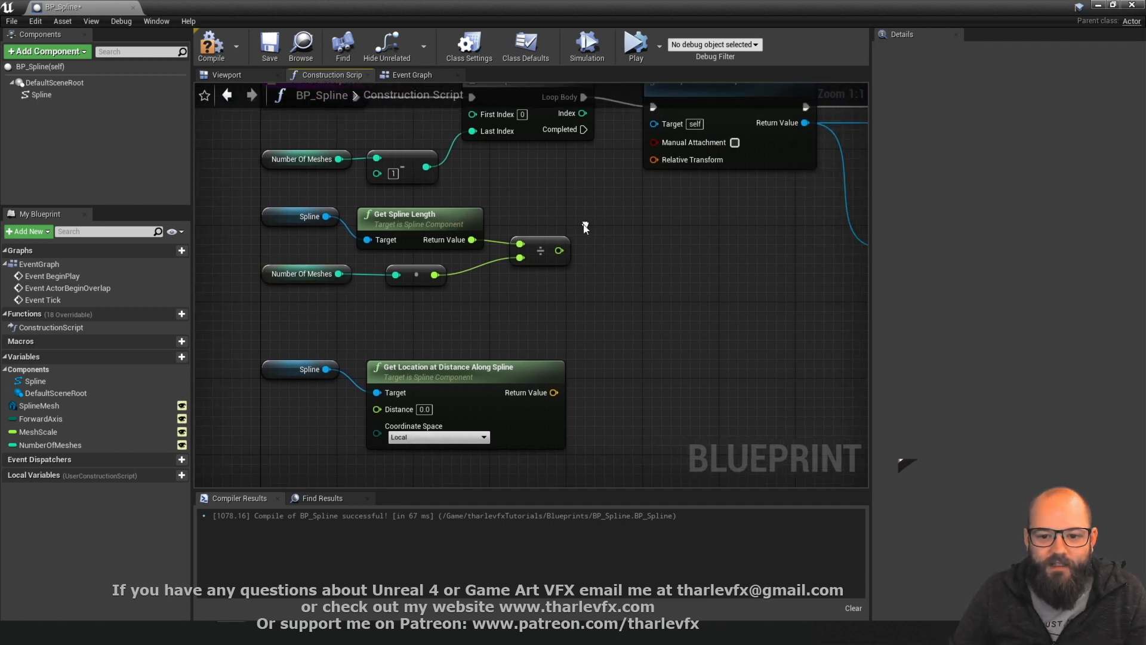
{"action": "left_click_drag", "start_coordinate": [541, 299], "coordinate": [287, 209]}
{"action": "left_click", "coordinate": [388, 213]}
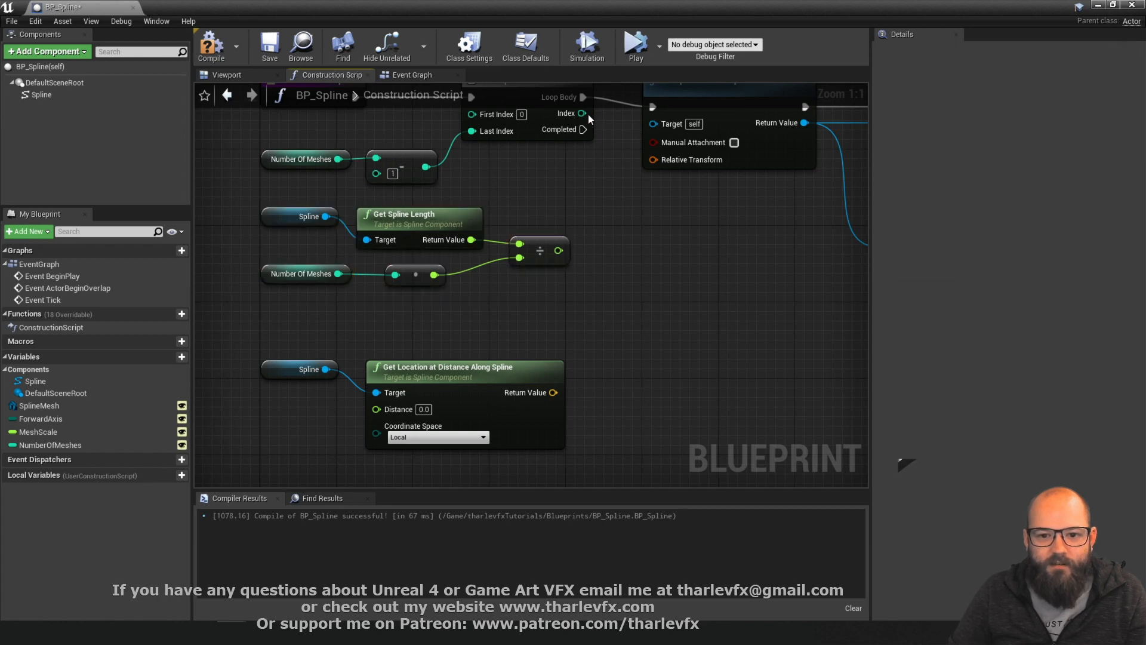
{"action": "left_click_drag", "start_coordinate": [582, 113], "coordinate": [621, 233]}
{"action": "type", "text": "*"}
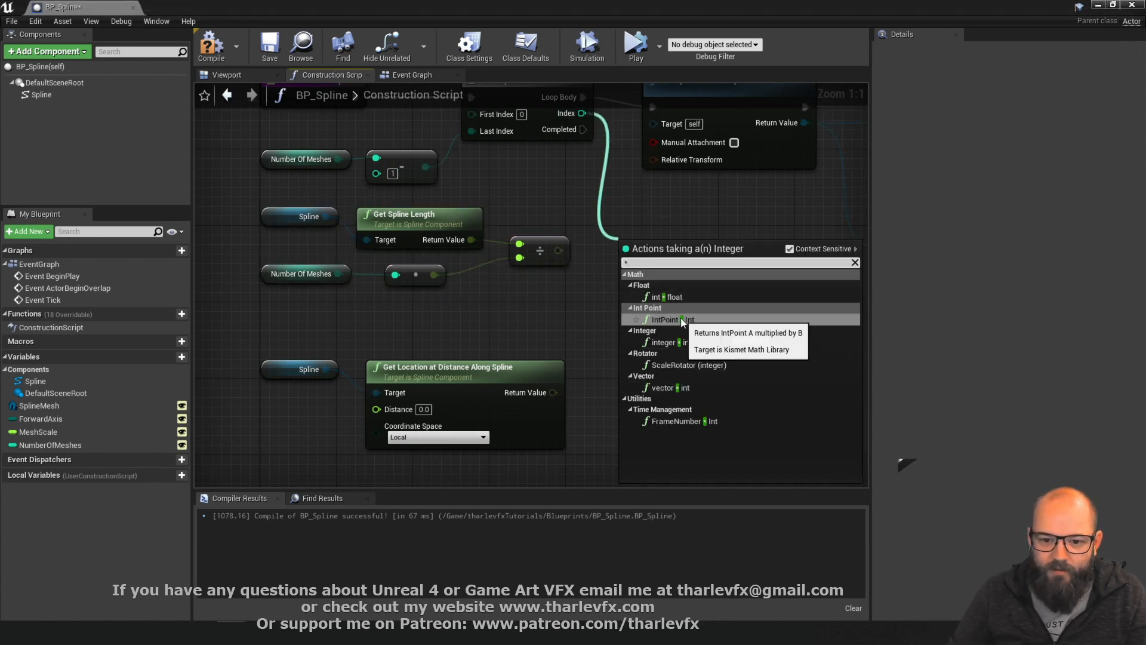
{"action": "left_click", "coordinate": [663, 296]}
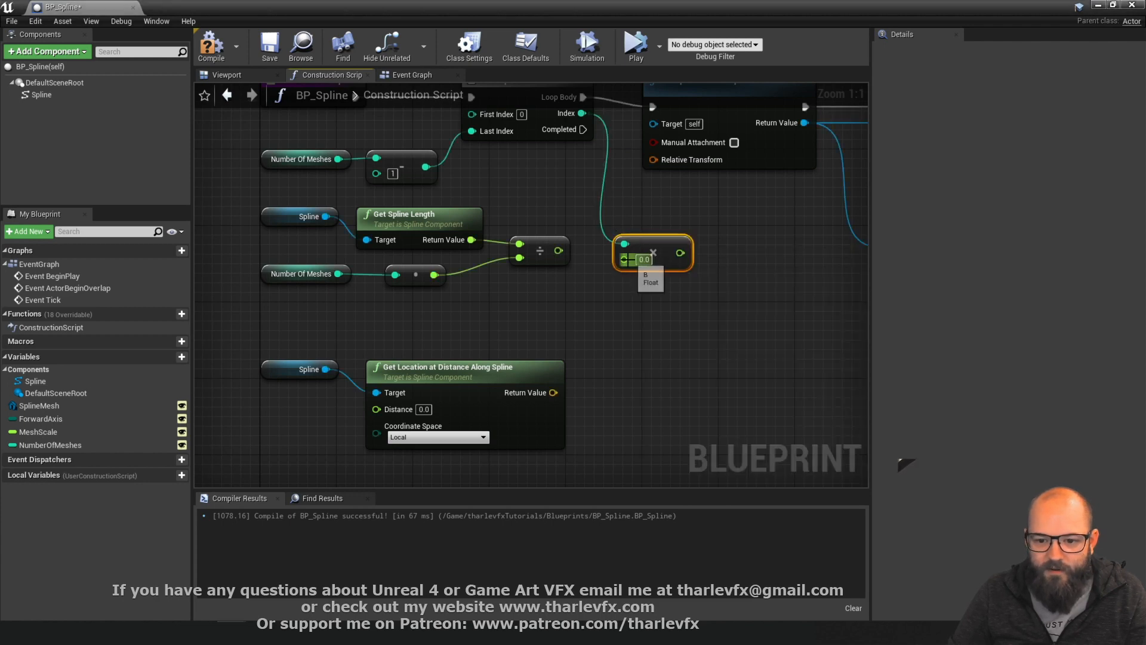
{"action": "left_click_drag", "start_coordinate": [624, 259], "coordinate": [557, 251]}
Move the spline length, NumberOfMeshes and division nodes slightly lower as a group
{"action": "left_click_drag", "start_coordinate": [573, 307], "coordinate": [287, 240]}
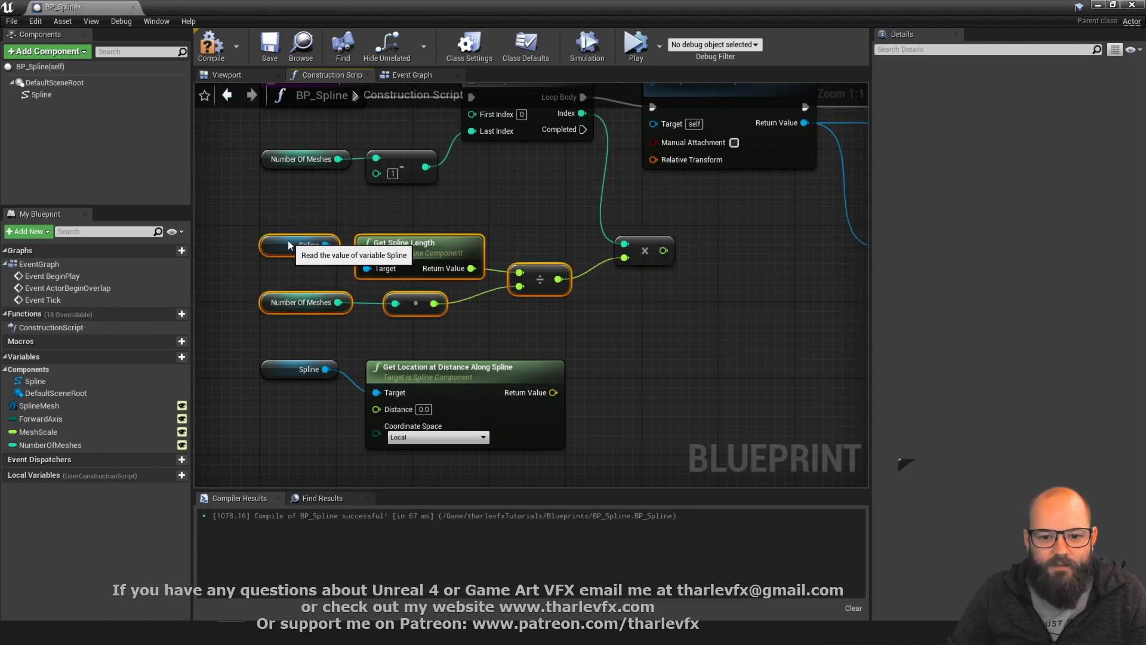
{"action": "left_click", "coordinate": [528, 218]}
{"action": "right_click_drag", "start_coordinate": [528, 216], "coordinate": [530, 273]}
{"action": "left_click_drag", "start_coordinate": [345, 310], "coordinate": [578, 389]}
{"action": "right_click_drag", "start_coordinate": [533, 294], "coordinate": [534, 286]}
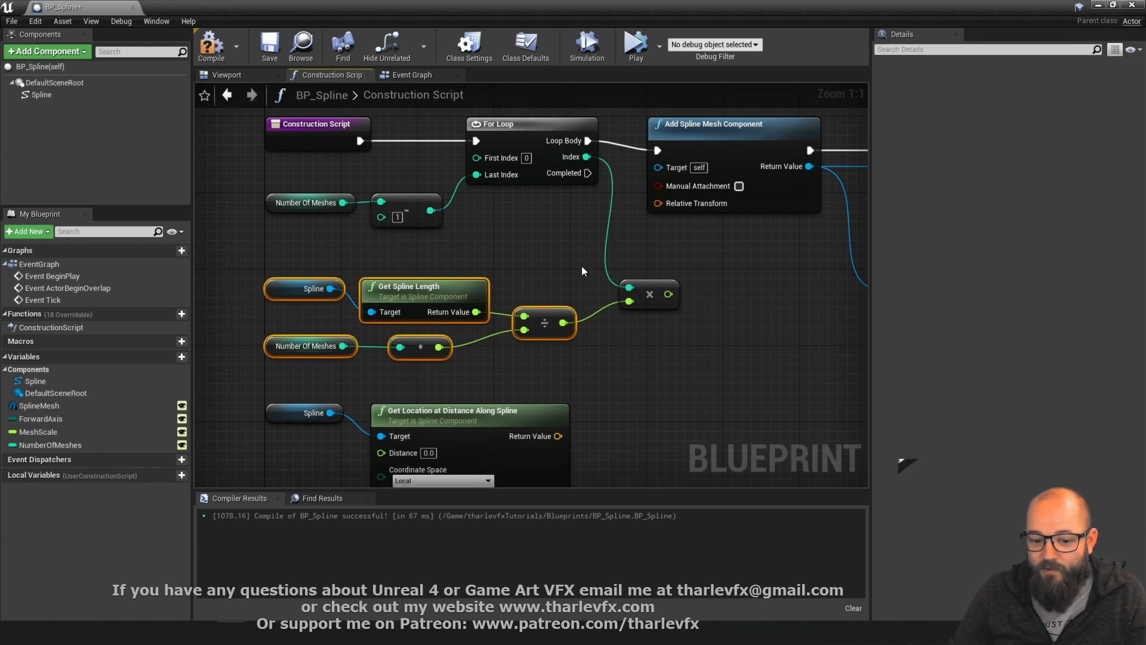
Connect the multiplication result to the Distance input of Get Location at Distance Along Spline
{"action": "right_click_drag", "start_coordinate": [610, 364], "coordinate": [592, 281]}
{"action": "right_click_drag", "start_coordinate": [549, 130], "coordinate": [563, 214]}
{"action": "right_click_drag", "start_coordinate": [383, 416], "coordinate": [369, 339]}
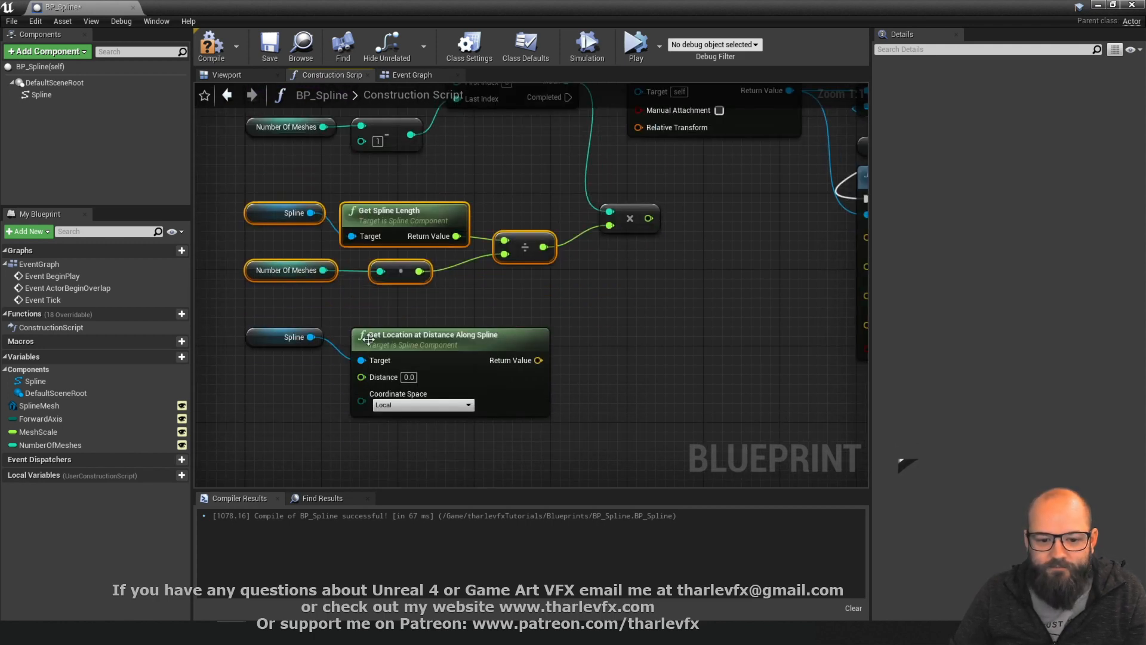
{"action": "left_click_drag", "start_coordinate": [647, 218], "coordinate": [362, 377]}
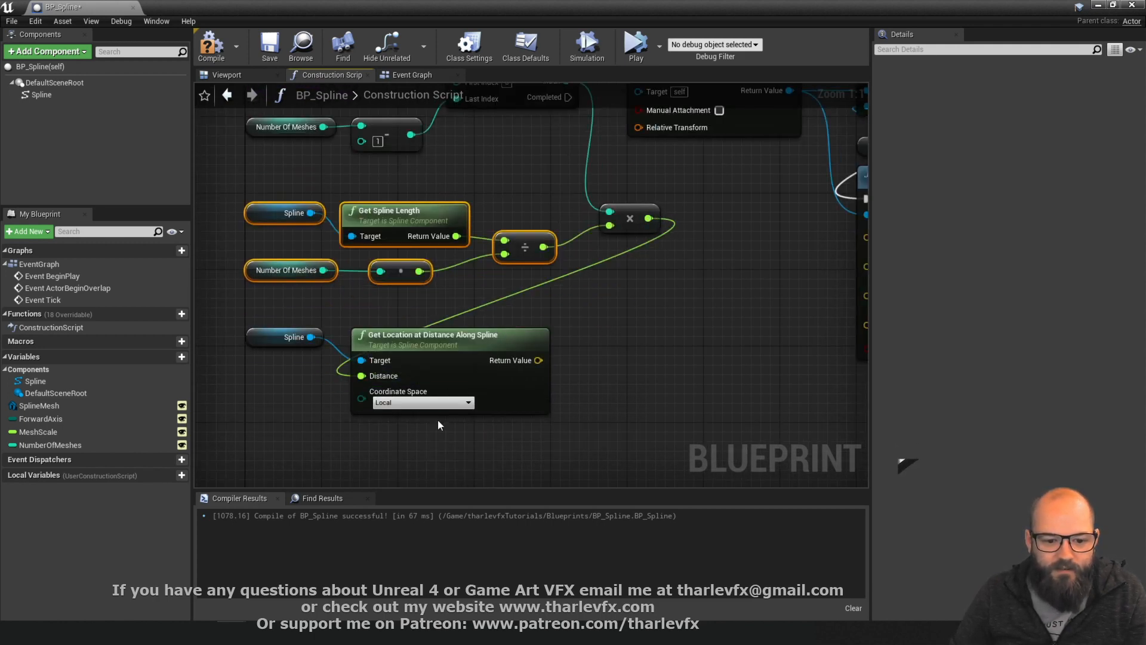
Move Get Location at Distance Along Spline and its Spline getter below the multiplication node, beside Set Start and End
{"action": "left_click_drag", "start_coordinate": [438, 420], "coordinate": [241, 319]}
{"action": "left_click_drag", "start_coordinate": [436, 348], "coordinate": [716, 298]}
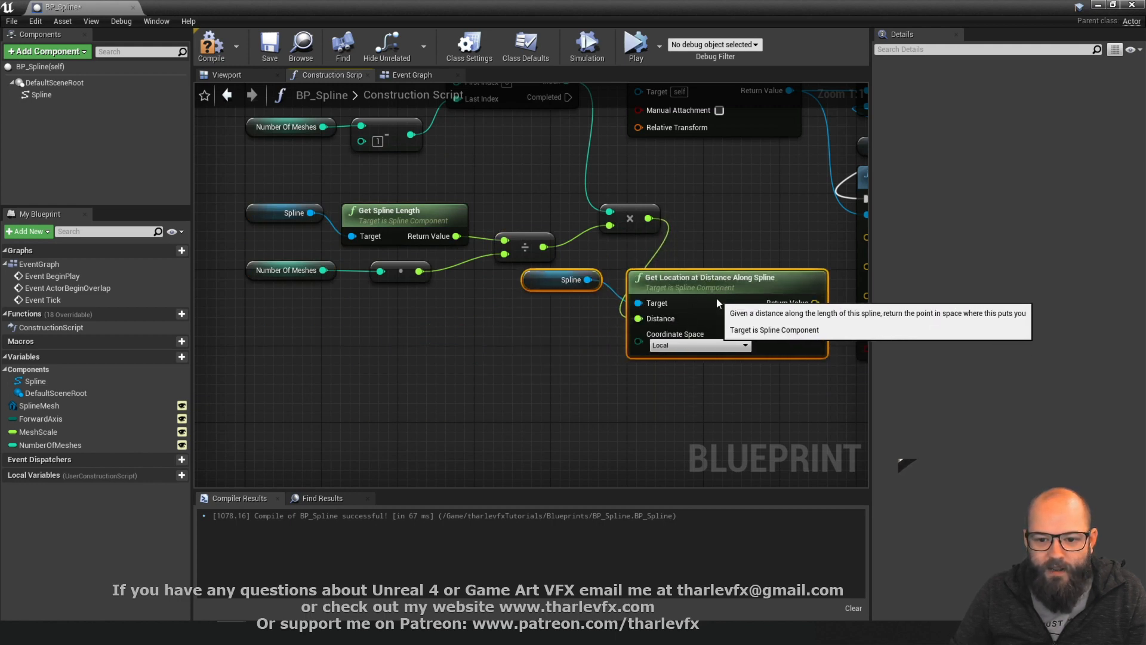
{"action": "right_click_drag", "start_coordinate": [617, 389], "coordinate": [375, 404]}
{"action": "left_click", "coordinate": [259, 317]}
{"action": "left_click_drag", "start_coordinate": [297, 288], "coordinate": [299, 317]}
{"action": "left_click", "coordinate": [582, 283]}
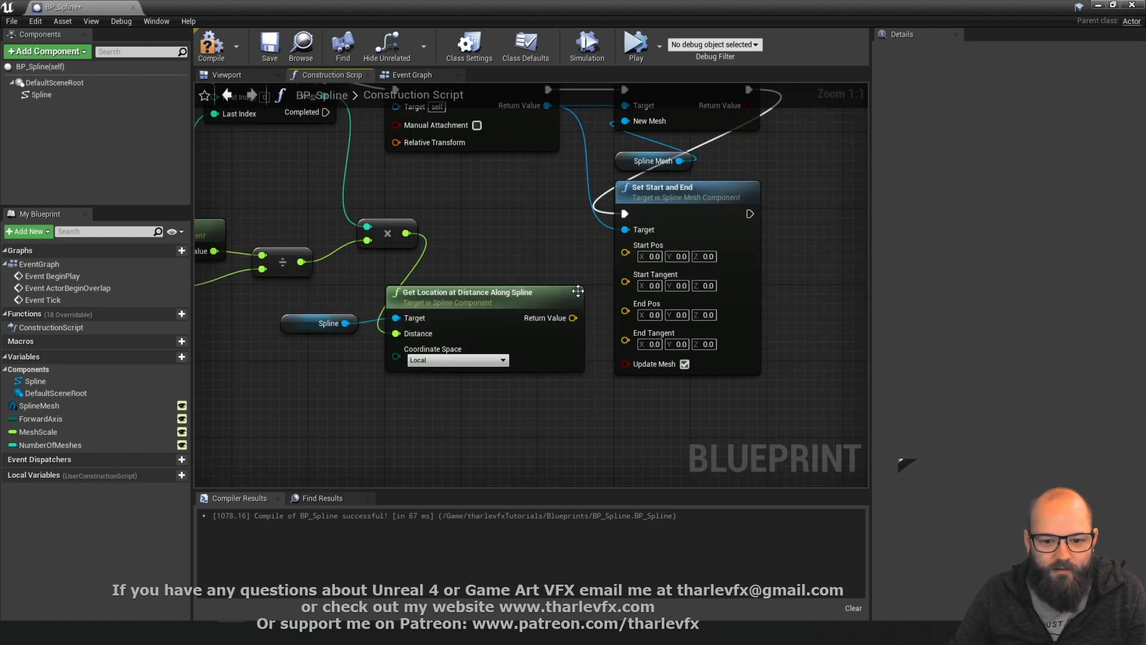
Connect the spline location's Return Value to Start Pos of Set Start and End, and reposition the location nodes lower
{"action": "left_click_drag", "start_coordinate": [565, 322], "coordinate": [624, 254]}
{"action": "right_click_drag", "start_coordinate": [459, 257], "coordinate": [513, 285]}
{"action": "left_click_drag", "start_coordinate": [448, 384], "coordinate": [370, 326]}
{"action": "left_click", "coordinate": [390, 305]}
{"action": "left_click_drag", "start_coordinate": [532, 440], "coordinate": [349, 312]}
{"action": "left_click_drag", "start_coordinate": [479, 329], "coordinate": [430, 359]}
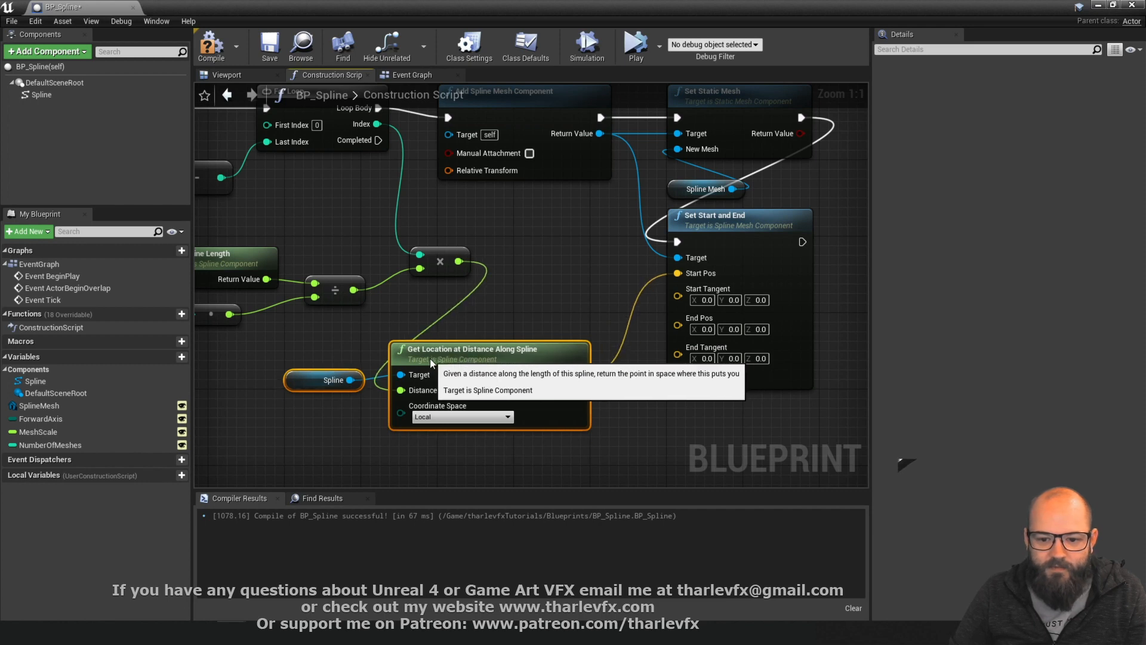
Move the spline length, Number Of Meshes and division nodes as a group farther from the multiplication node
{"action": "right_click_drag", "start_coordinate": [362, 256], "coordinate": [524, 245]}
{"action": "left_click_drag", "start_coordinate": [525, 220], "coordinate": [280, 313]}
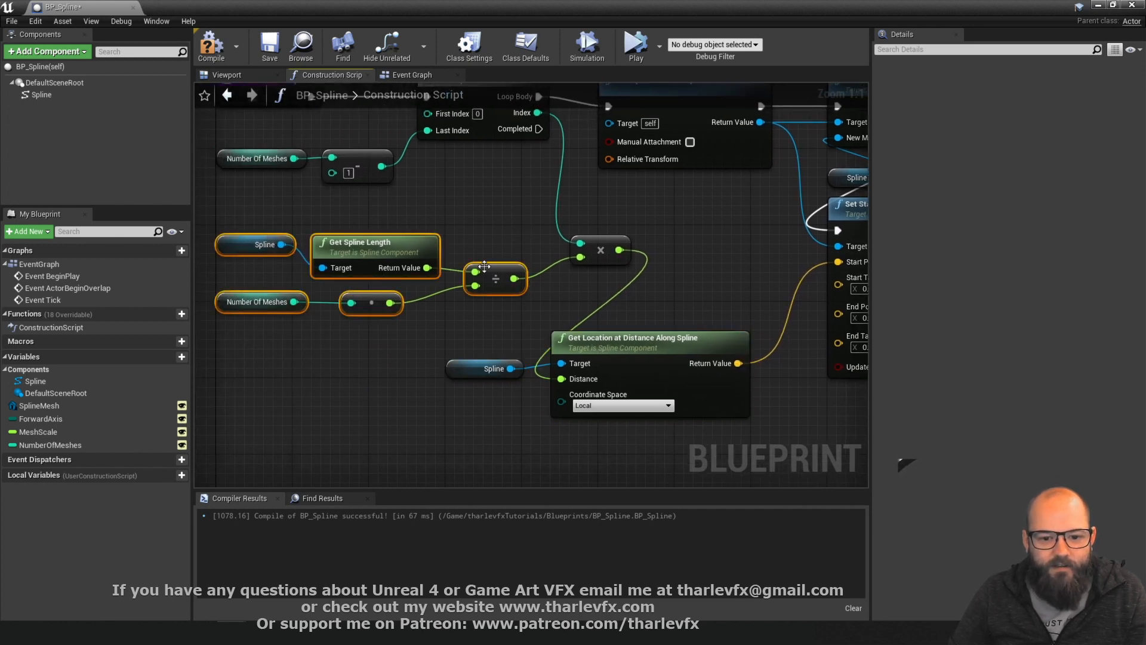
{"action": "left_click_drag", "start_coordinate": [399, 243], "coordinate": [332, 254]}
{"action": "left_click", "coordinate": [454, 203]}
Add an integer addition of 1 to the For Loop's Index and place it above the division node, before the multiplication
{"action": "left_click_drag", "start_coordinate": [537, 112], "coordinate": [518, 245]}
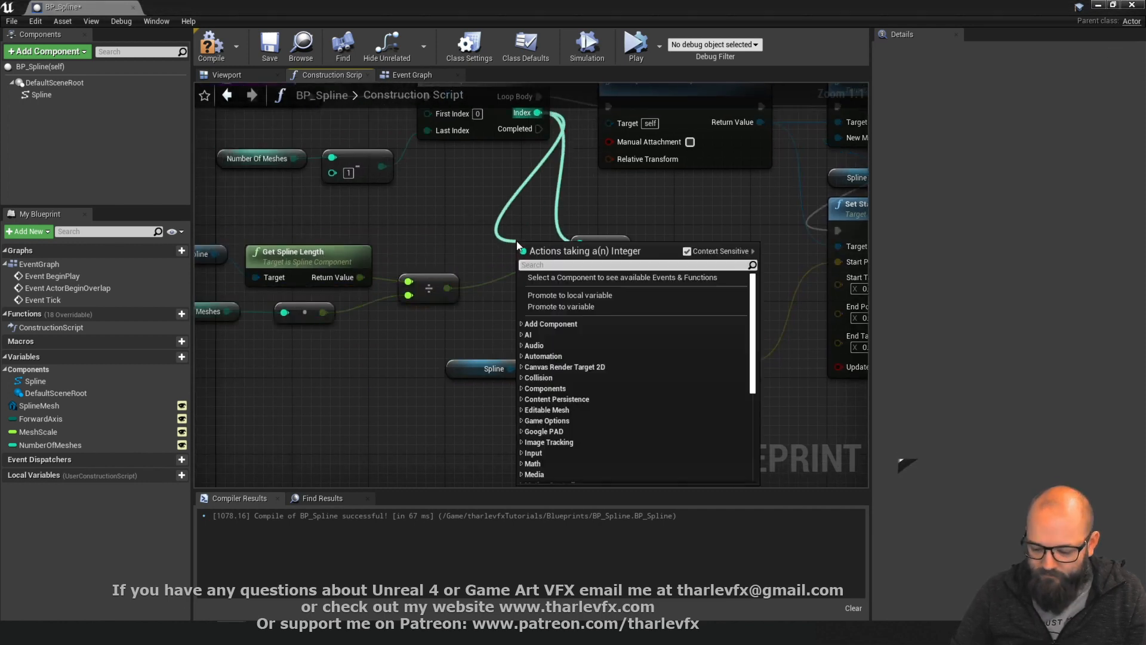
{"action": "type", "text": "+"}
{"action": "left_click", "coordinate": [573, 334]}
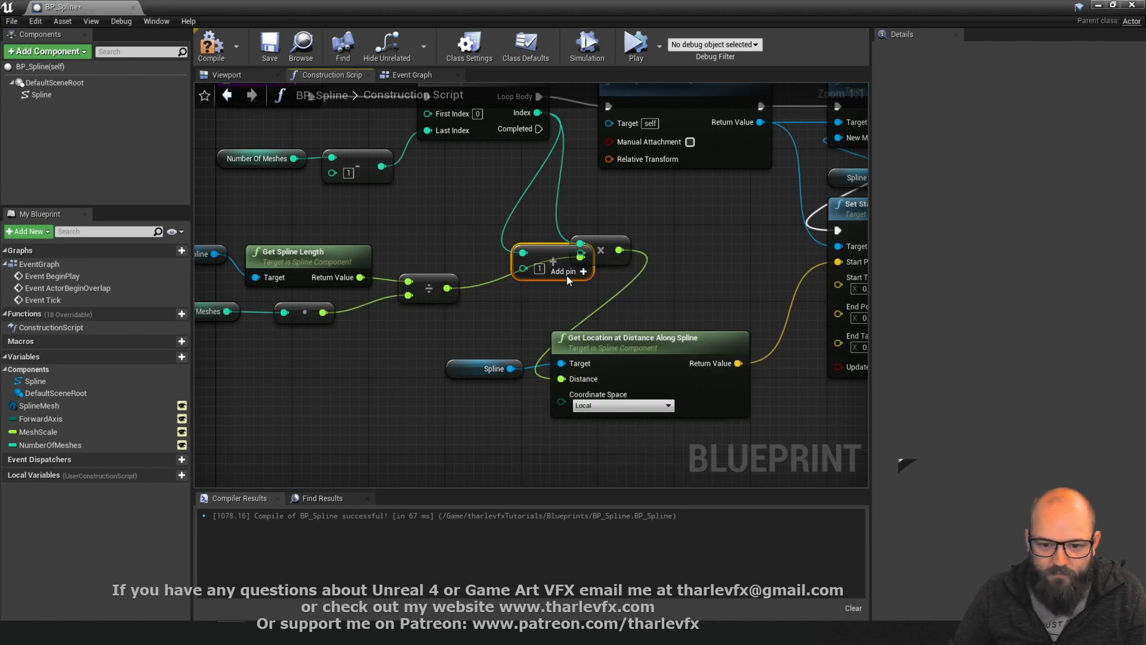
{"action": "left_click_drag", "start_coordinate": [567, 274], "coordinate": [601, 277]}
{"action": "left_click_drag", "start_coordinate": [532, 240], "coordinate": [609, 297]}
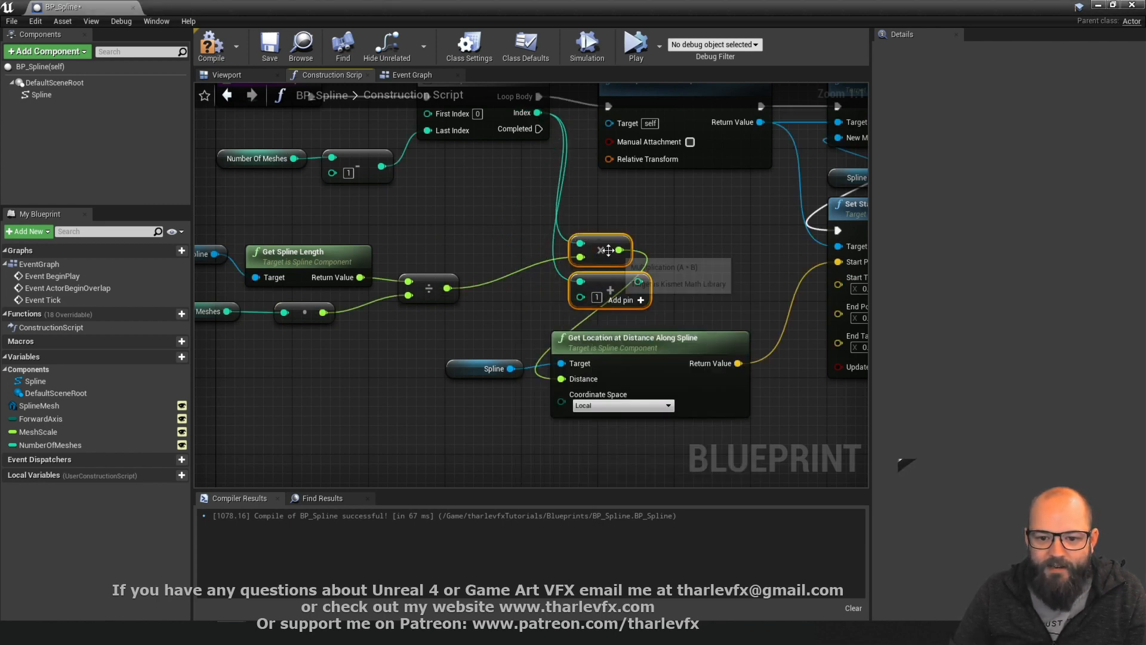
{"action": "left_click_drag", "start_coordinate": [606, 251], "coordinate": [450, 239]}
{"action": "left_click", "coordinate": [462, 233]}
{"action": "left_click", "coordinate": [543, 259]}
{"action": "left_click", "coordinate": [554, 241]}
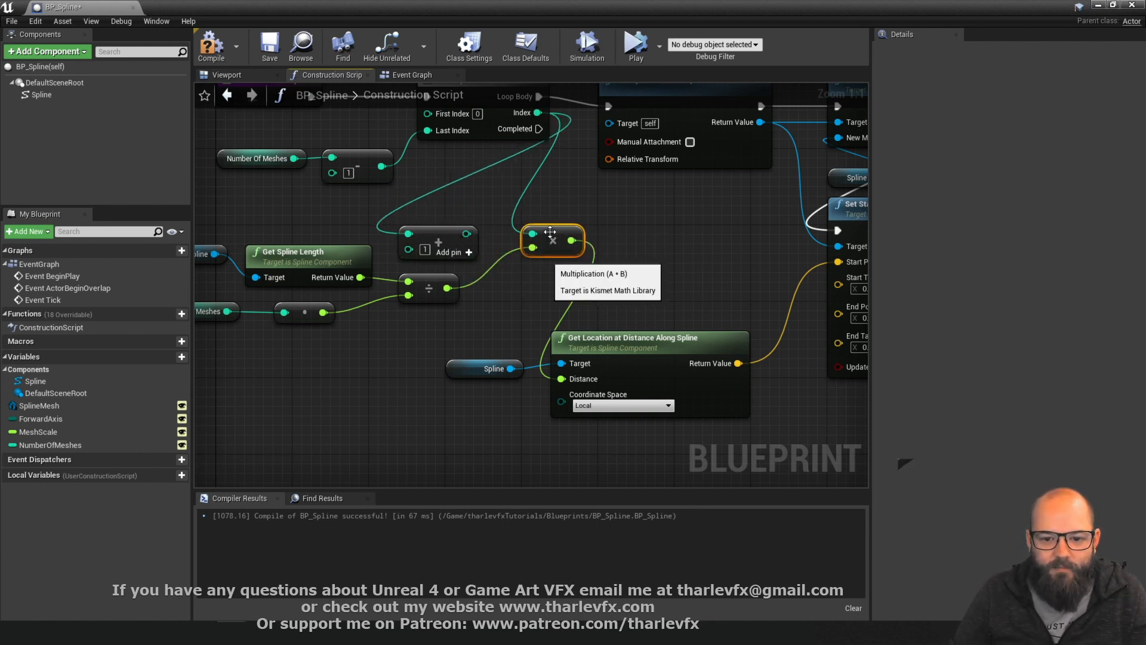
Duplicate the multiplication node below the original and feed it the Index + 1 sum and the division result
{"action": "key", "text": "ctrl+w"}
{"action": "left_click_drag", "start_coordinate": [612, 243], "coordinate": [584, 272]}
{"action": "left_click_drag", "start_coordinate": [466, 233], "coordinate": [447, 288]}
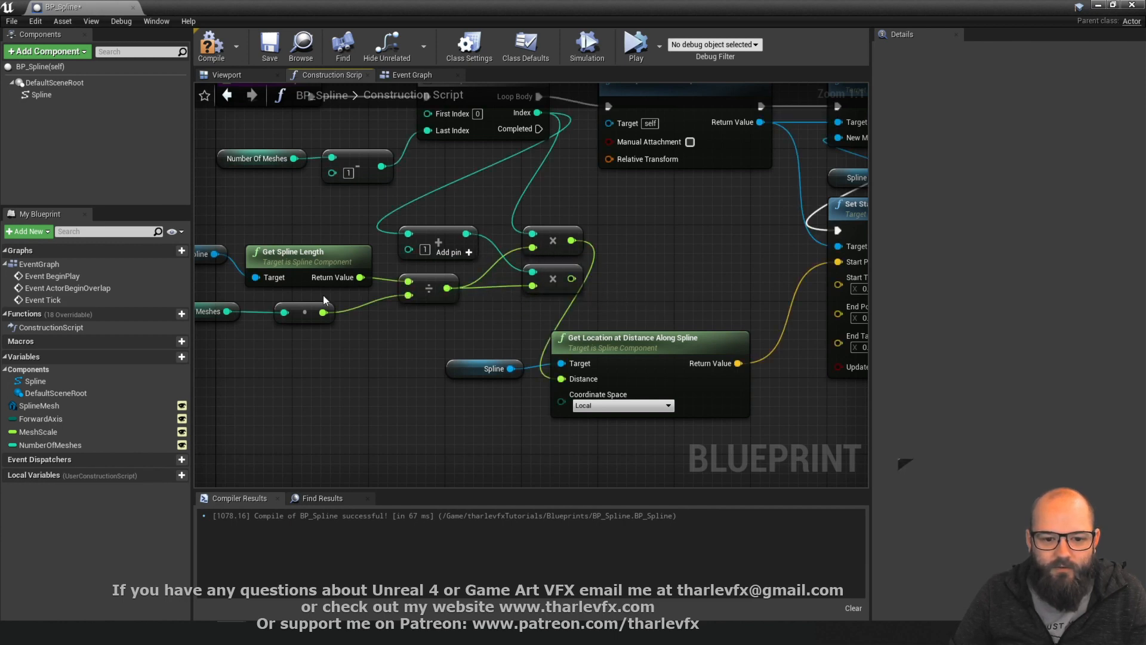
Duplicate Get Location at Distance Along Spline, connecting the second multiplication to its Distance and the Spline getter to its Target
{"action": "right_click_drag", "start_coordinate": [624, 345], "coordinate": [591, 283]}
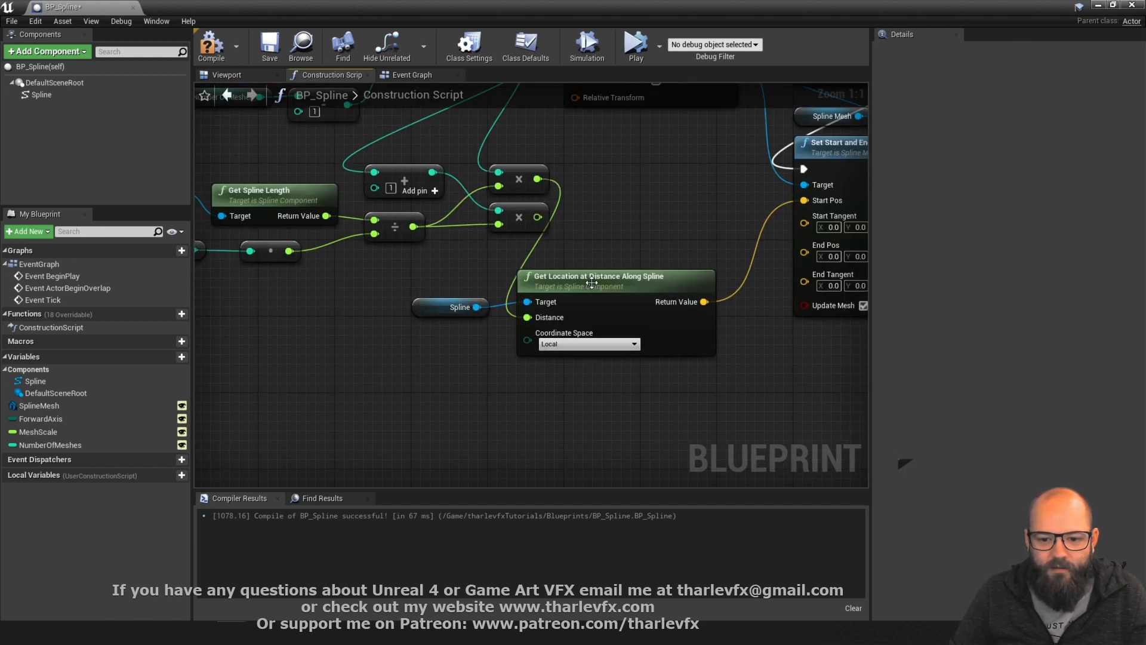
{"action": "left_click", "coordinate": [591, 283]}
{"action": "key", "text": "ctrl+w"}
{"action": "left_click_drag", "start_coordinate": [695, 363], "coordinate": [552, 363]}
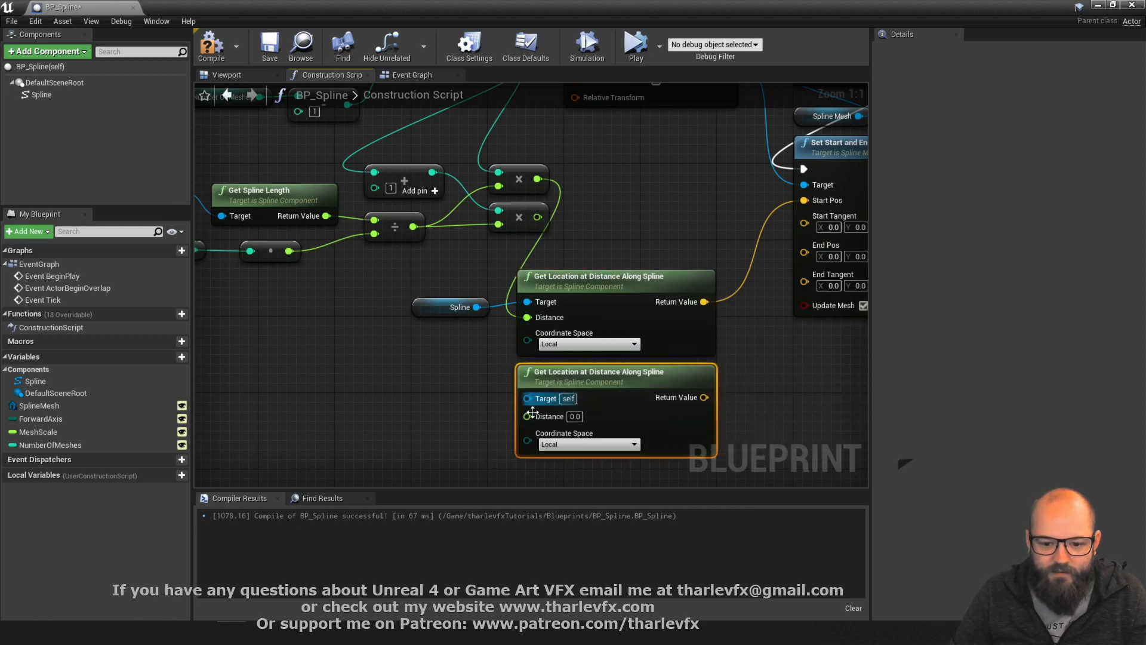
{"action": "left_click_drag", "start_coordinate": [527, 416], "coordinate": [460, 337]}
{"action": "left_click_drag", "start_coordinate": [534, 267], "coordinate": [538, 217]}
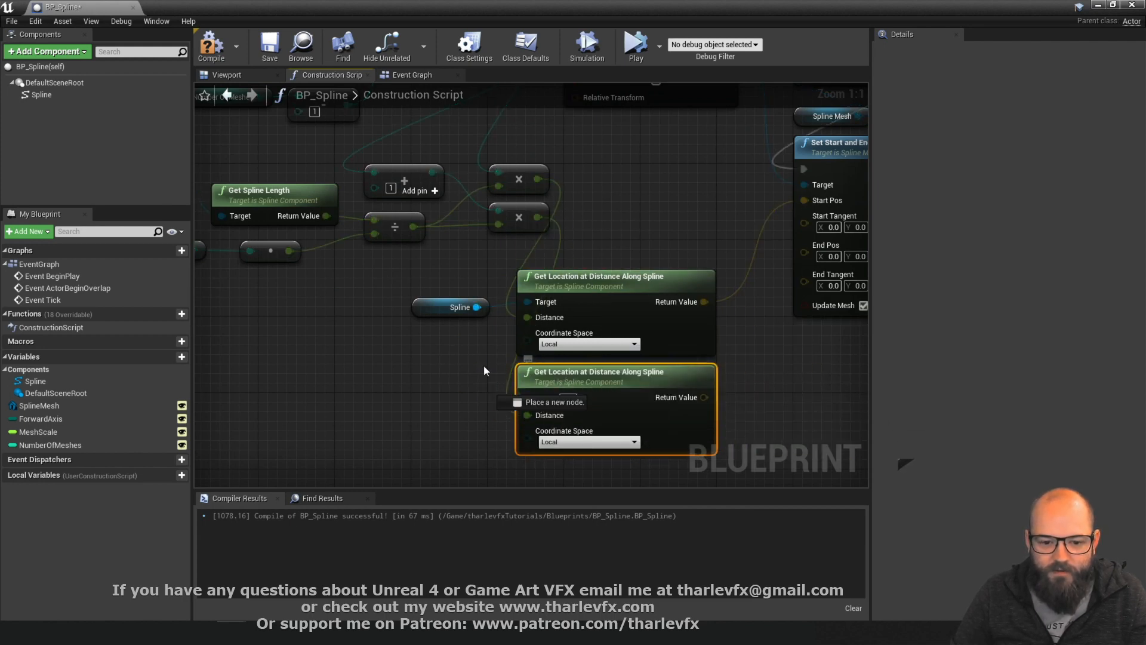
{"action": "left_click_drag", "start_coordinate": [527, 398], "coordinate": [410, 369]}
Move the For Loop and its preceding nodes as a group farther away from Add Spline Mesh Component
{"action": "right_click_drag", "start_coordinate": [412, 296], "coordinate": [516, 351]}
{"action": "scroll", "coordinate": [567, 283], "scroll_direction": "down", "scroll_amount": 3}
{"action": "left_click_drag", "start_coordinate": [302, 163], "coordinate": [543, 256]}
{"action": "left_click_drag", "start_coordinate": [504, 187], "coordinate": [376, 201]}
{"action": "left_click", "coordinate": [287, 215]}
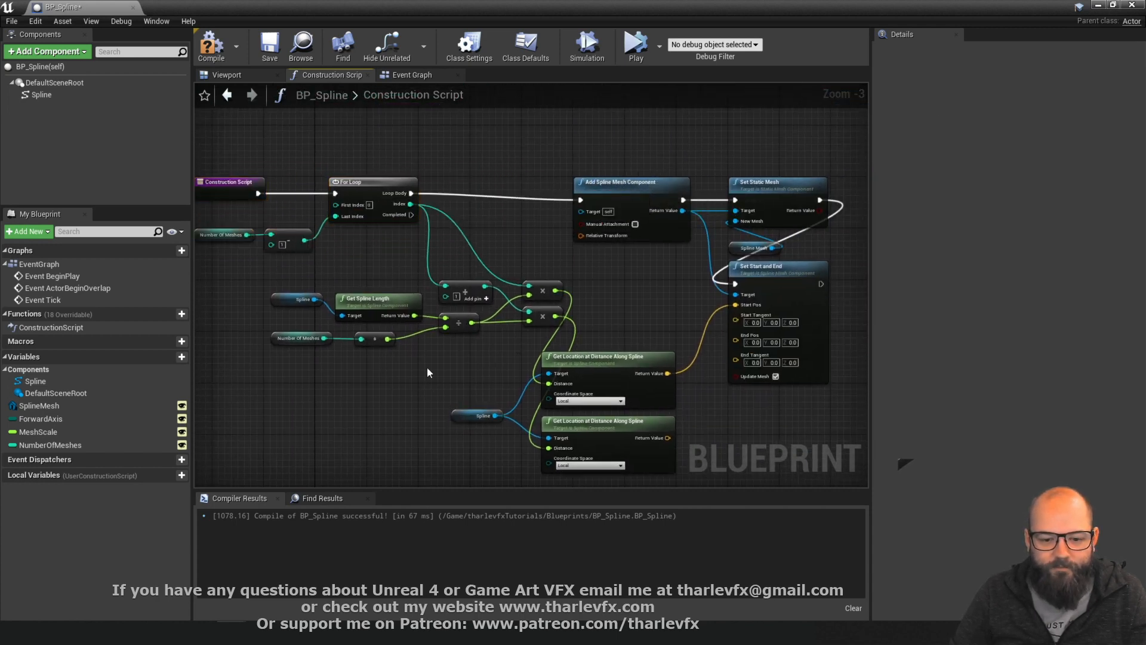
Connect the second spline location's Return Value to End Pos of Set Start and End, and compile the blueprint
{"action": "right_click_drag", "start_coordinate": [427, 373], "coordinate": [449, 345]}
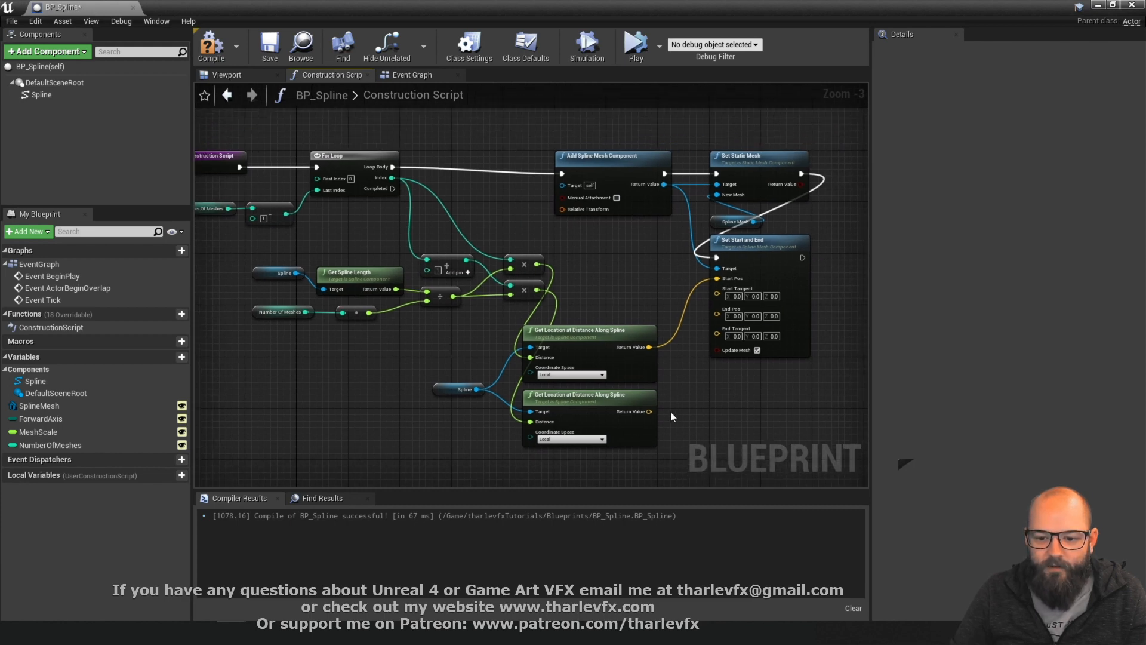
{"action": "left_click_drag", "start_coordinate": [648, 411], "coordinate": [736, 317]}
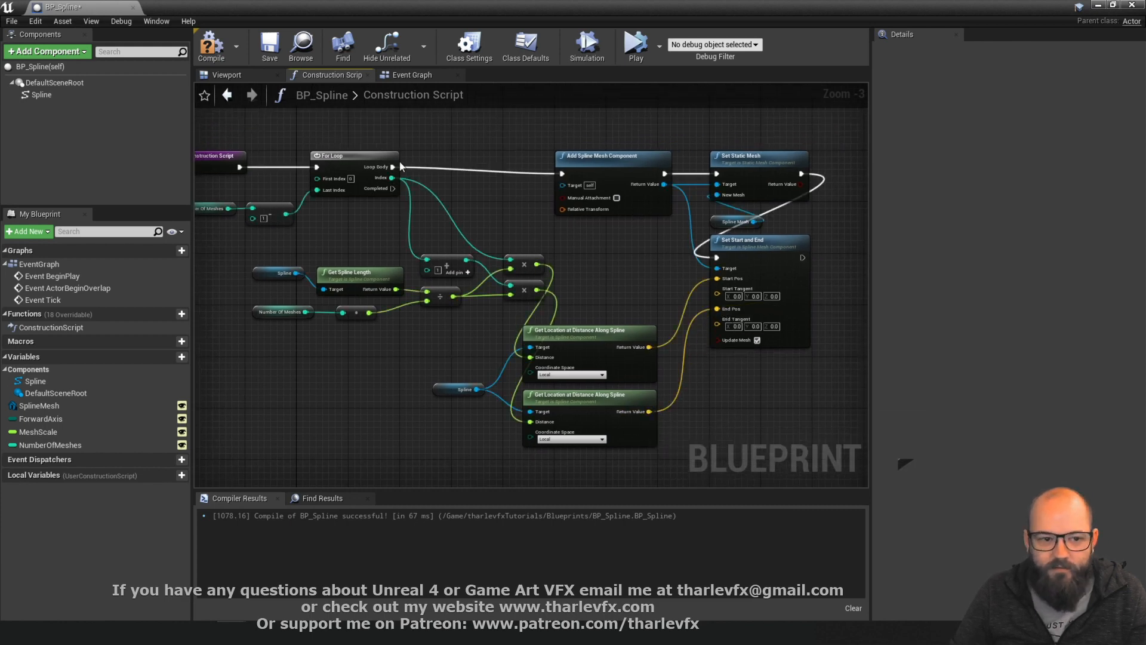
{"action": "left_click", "coordinate": [211, 45]}
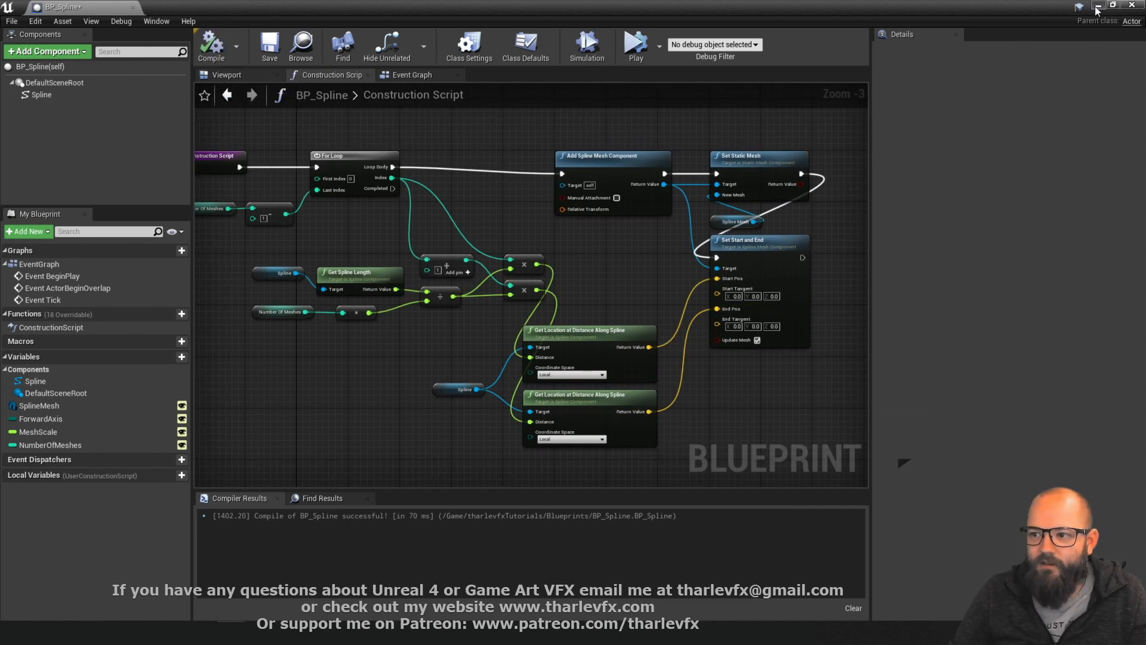
In the level, set the BP_Spline actor's Number Of Meshes to 3 and raise it to 12
{"action": "left_click", "coordinate": [1097, 6]}
{"action": "left_click", "coordinate": [399, 192]}
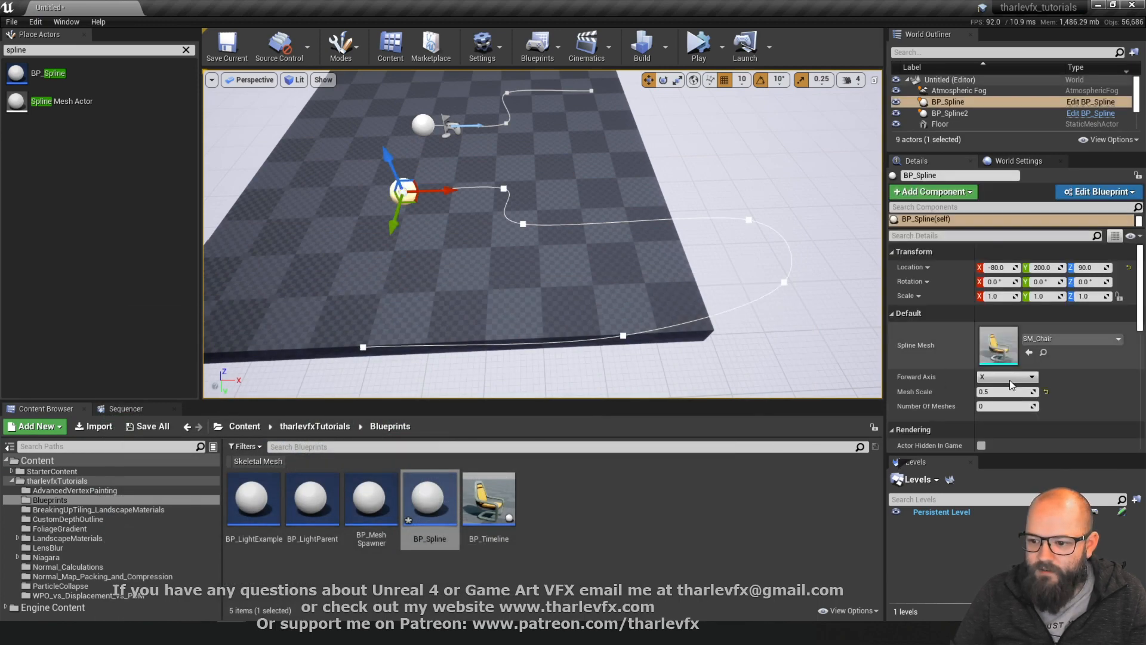
{"action": "left_click", "coordinate": [1002, 406]}
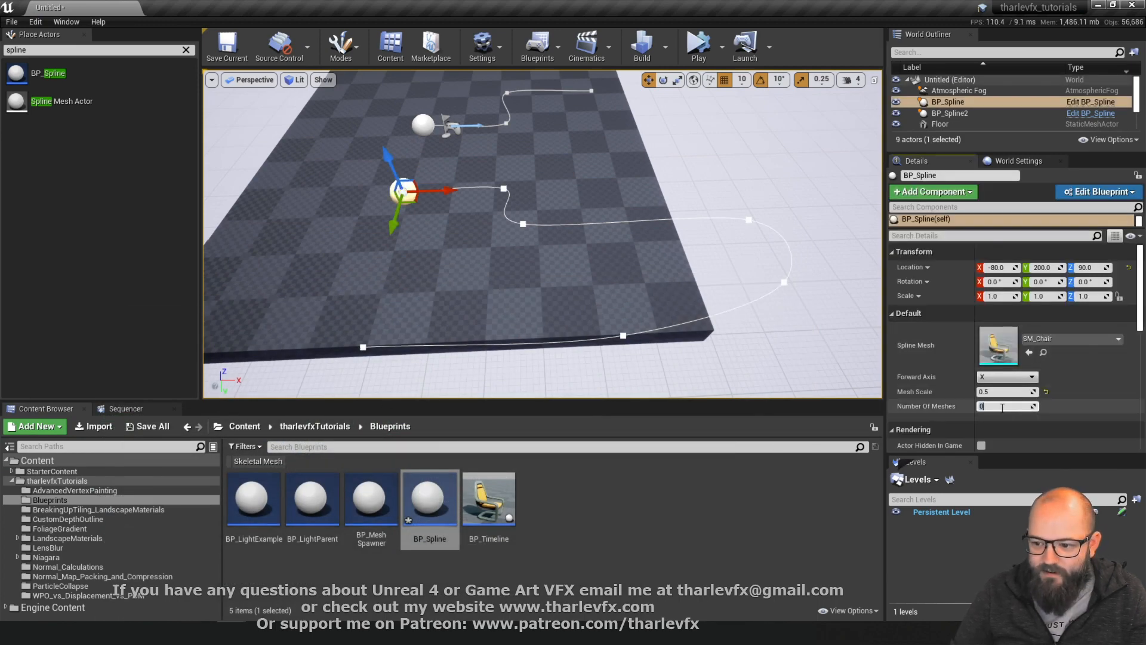
{"action": "type", "text": "3"}
{"action": "key", "text": "Return"}
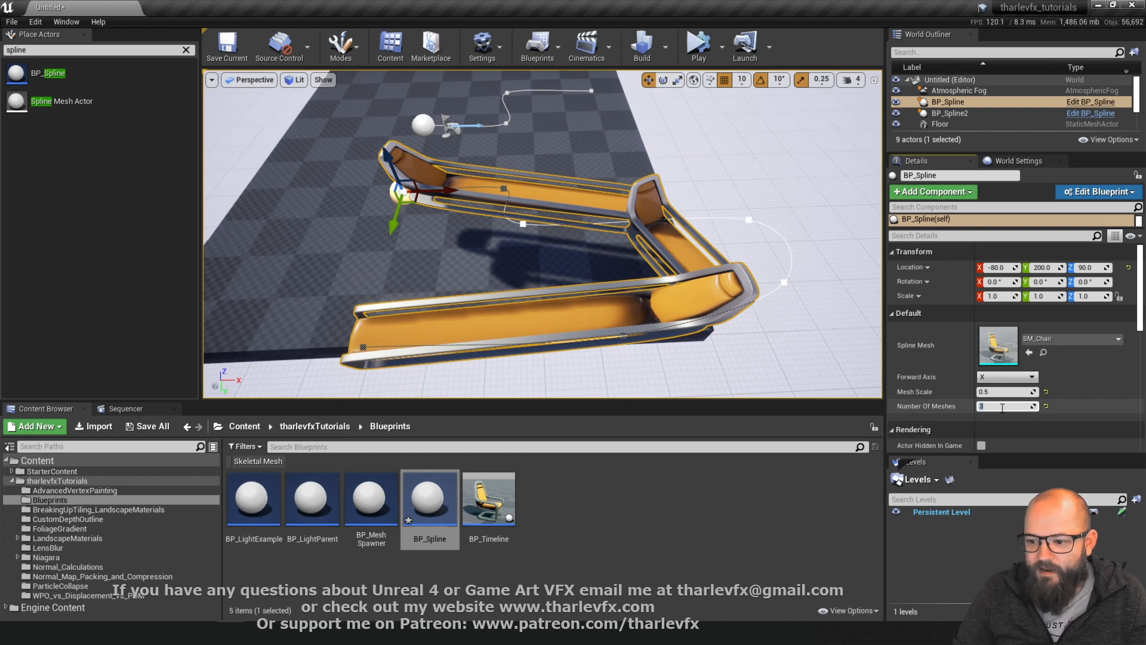
{"action": "scroll", "coordinate": [1002, 408], "scroll_direction": "up", "scroll_amount": 5}
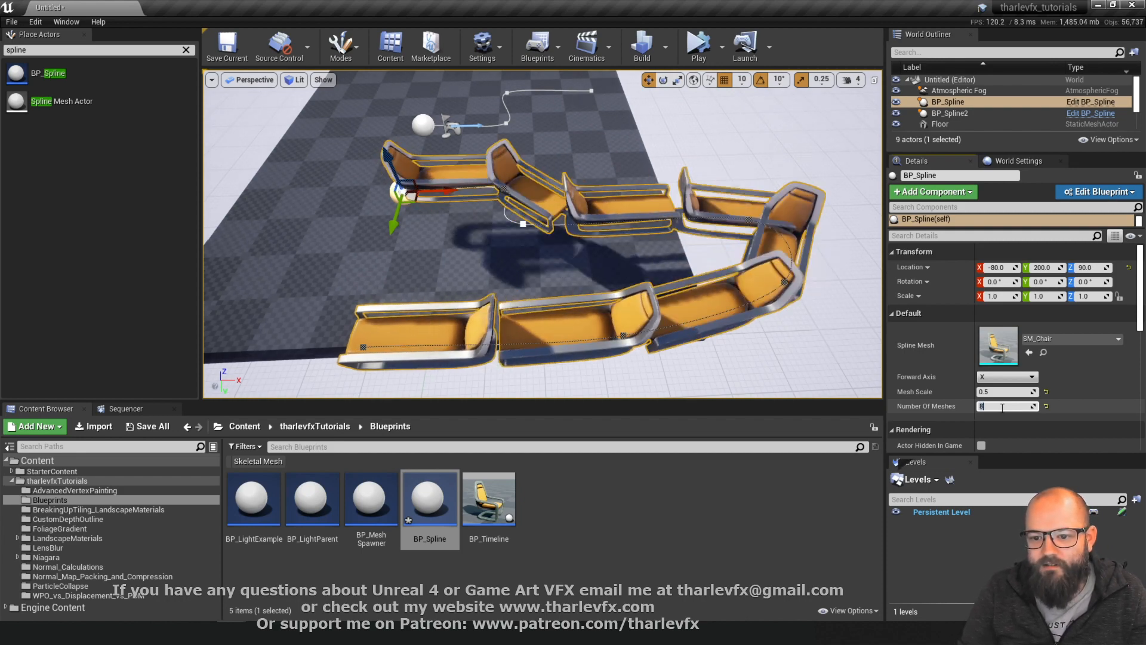
{"action": "scroll", "coordinate": [1002, 408], "scroll_direction": "up", "scroll_amount": 1}
{"action": "scroll", "coordinate": [1002, 408], "scroll_direction": "up", "scroll_amount": 3}
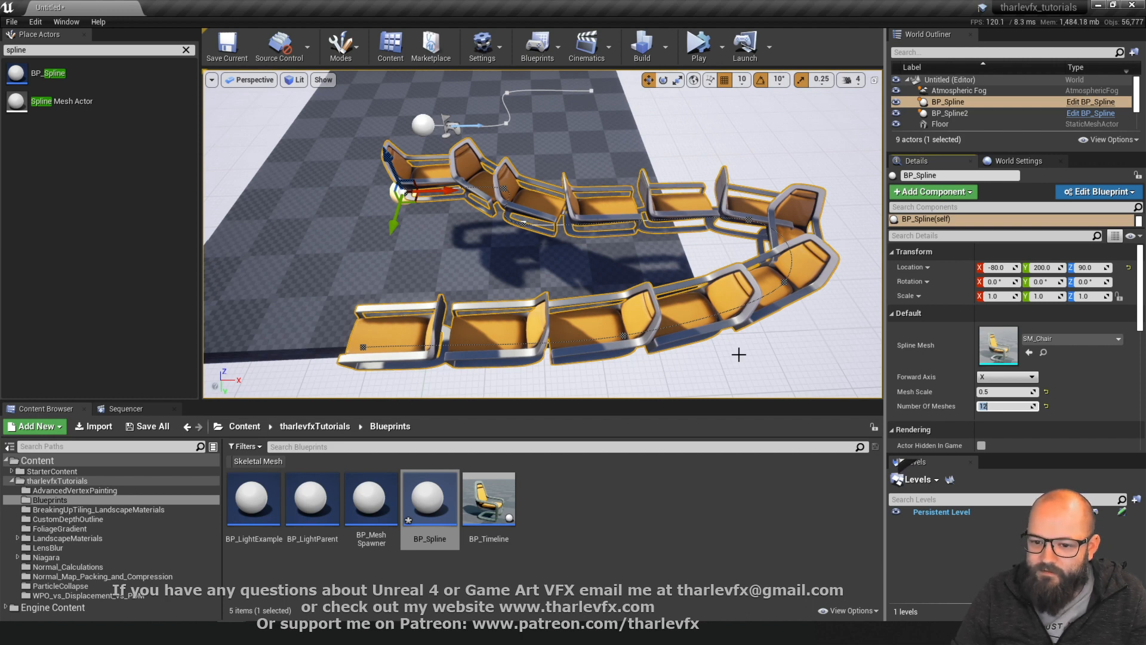
{"action": "right_click_drag", "start_coordinate": [509, 248], "coordinate": [631, 287]}
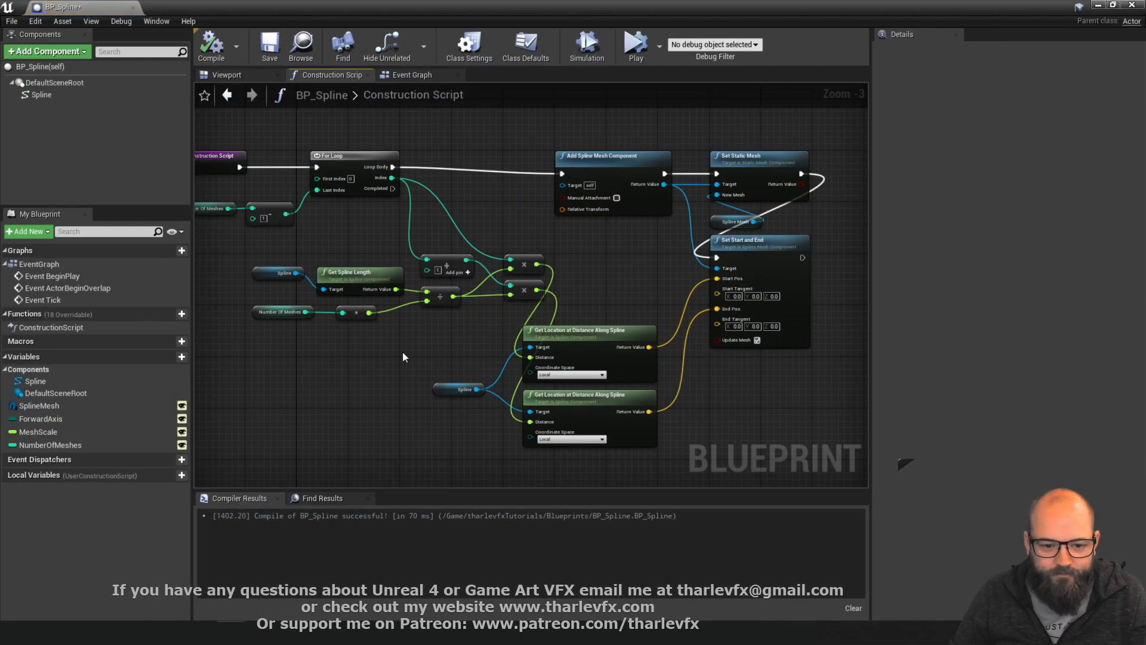
Examine the For Loop's Last Index calculation and the spline length division nodes in the construction script
{"action": "right_click_drag", "start_coordinate": [307, 250], "coordinate": [452, 260]}
{"action": "scroll", "coordinate": [352, 176], "scroll_direction": "up", "scroll_amount": 3}
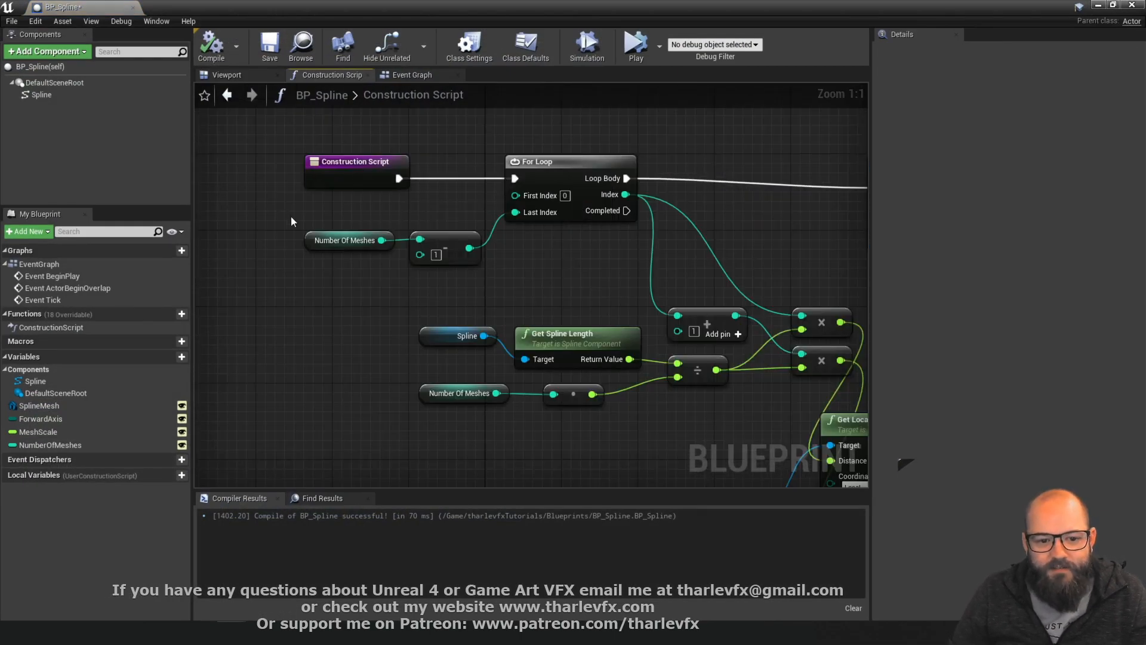
{"action": "left_click_drag", "start_coordinate": [291, 221], "coordinate": [486, 257]}
{"action": "mouse_move", "coordinate": [485, 254]}
{"action": "right_mouse_down"}
{"action": "mouse_move", "coordinate": [562, 271]}
{"action": "mouse_move", "coordinate": [467, 245]}
{"action": "right_mouse_up"}
{"action": "left_click", "coordinate": [244, 303]}
{"action": "left_click_drag", "start_coordinate": [258, 268], "coordinate": [541, 390]}
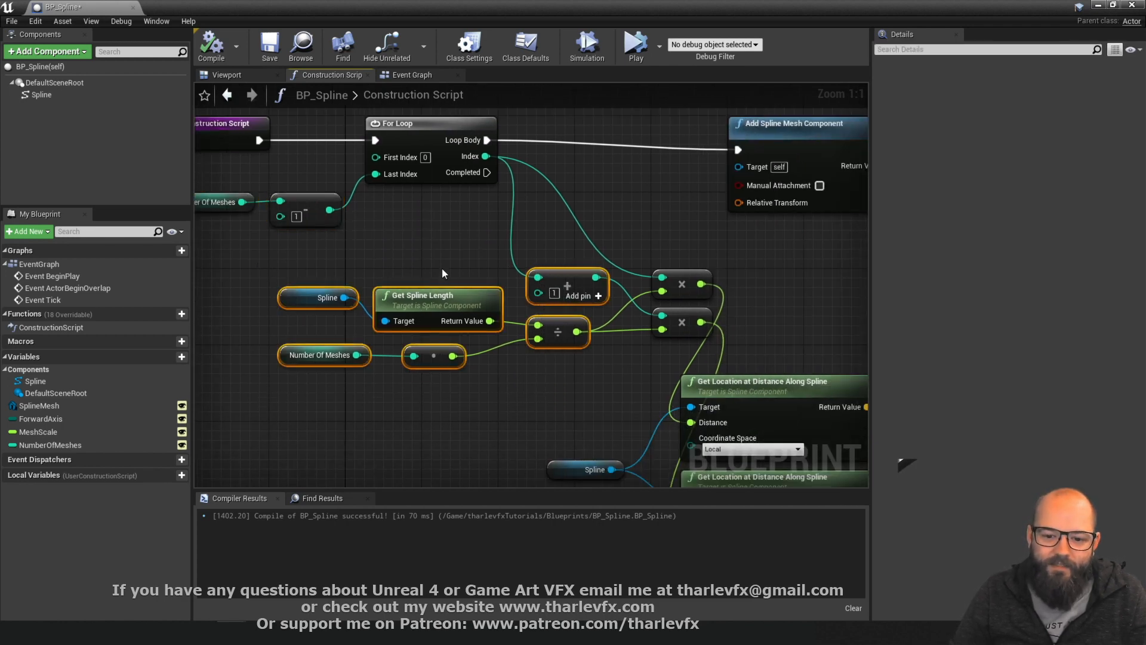
{"action": "left_click", "coordinate": [564, 278]}
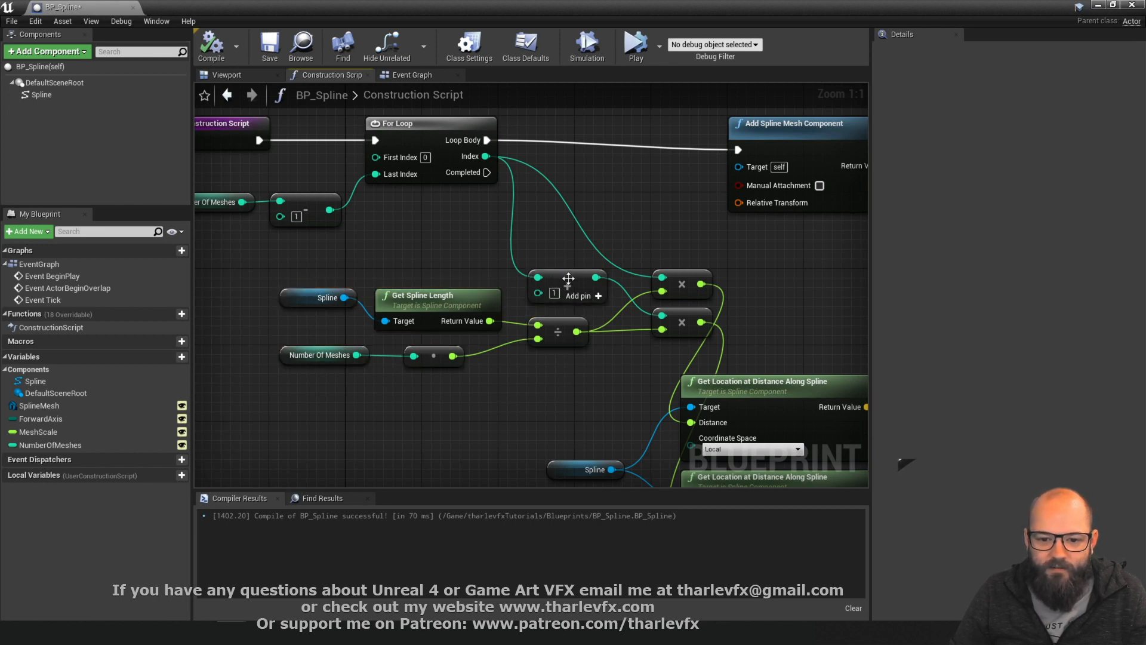
Move the spline length division nodes lower and align the Index + 1 addition node beside the second multiplication
{"action": "left_click_drag", "start_coordinate": [565, 279], "coordinate": [564, 260]}
{"action": "left_click_drag", "start_coordinate": [563, 380], "coordinate": [332, 290], "text": "shift"}
{"action": "left_click", "coordinate": [263, 293]}
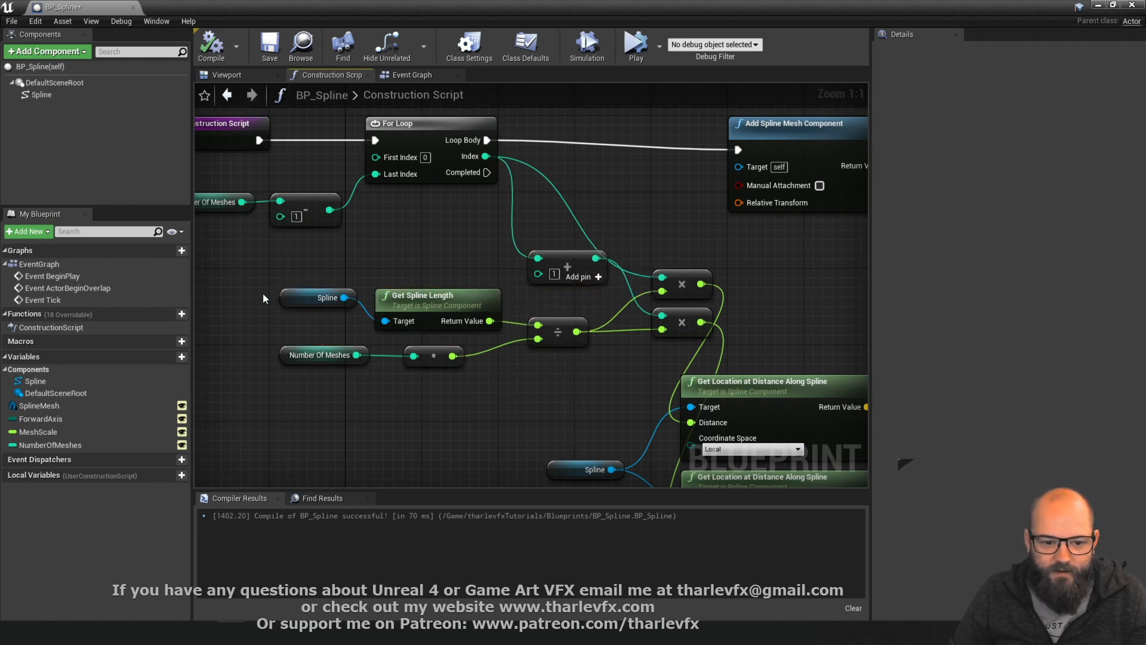
{"action": "left_click_drag", "start_coordinate": [262, 293], "coordinate": [537, 349]}
{"action": "left_click_drag", "start_coordinate": [421, 301], "coordinate": [297, 377]}
{"action": "left_click", "coordinate": [429, 316]}
{"action": "left_click_drag", "start_coordinate": [592, 257], "coordinate": [621, 315]}
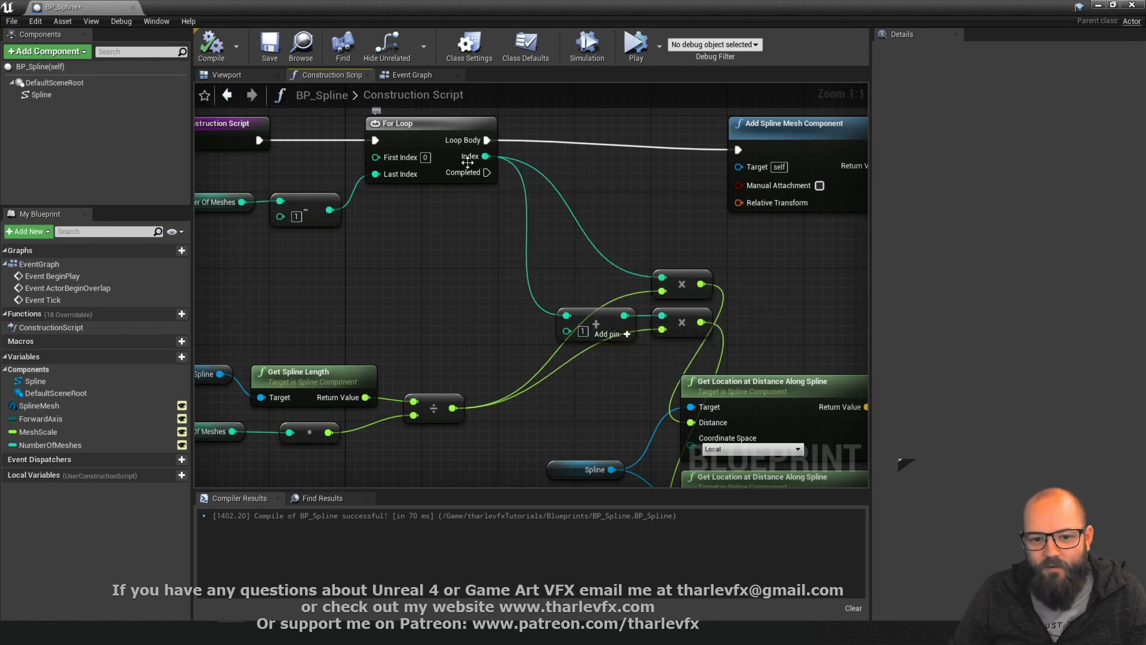
Examine the node chain from the segment division through both spline locations to Set Start and End
{"action": "right_click_drag", "start_coordinate": [373, 358], "coordinate": [426, 332]}
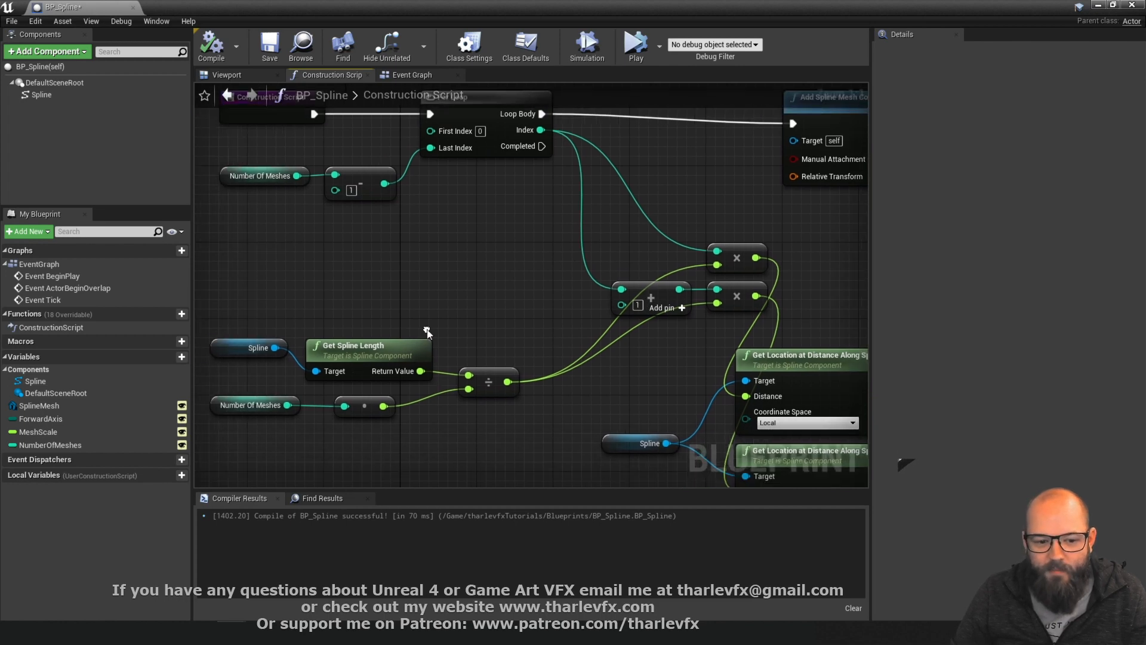
{"action": "right_click_drag", "start_coordinate": [579, 337], "coordinate": [497, 219]}
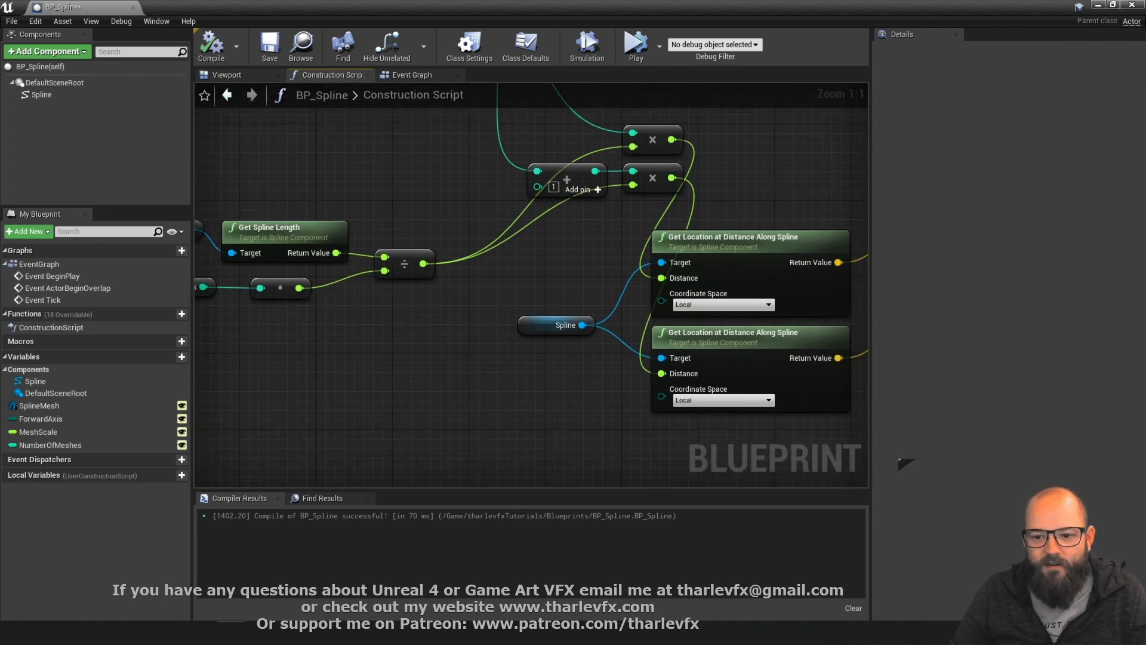
{"action": "right_click_drag", "start_coordinate": [718, 256], "coordinate": [447, 271]}
{"action": "scroll", "coordinate": [558, 202], "scroll_direction": "down", "scroll_amount": 2}
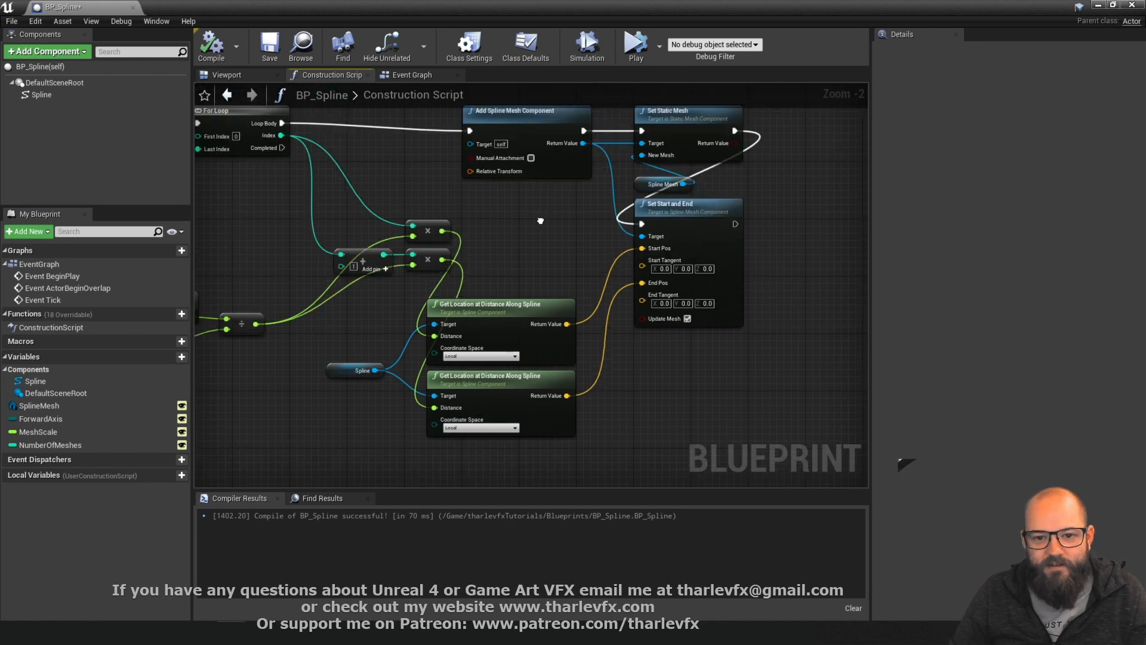
{"action": "right_click_drag", "start_coordinate": [418, 358], "coordinate": [549, 159]}
{"action": "left_click", "coordinate": [546, 168]}
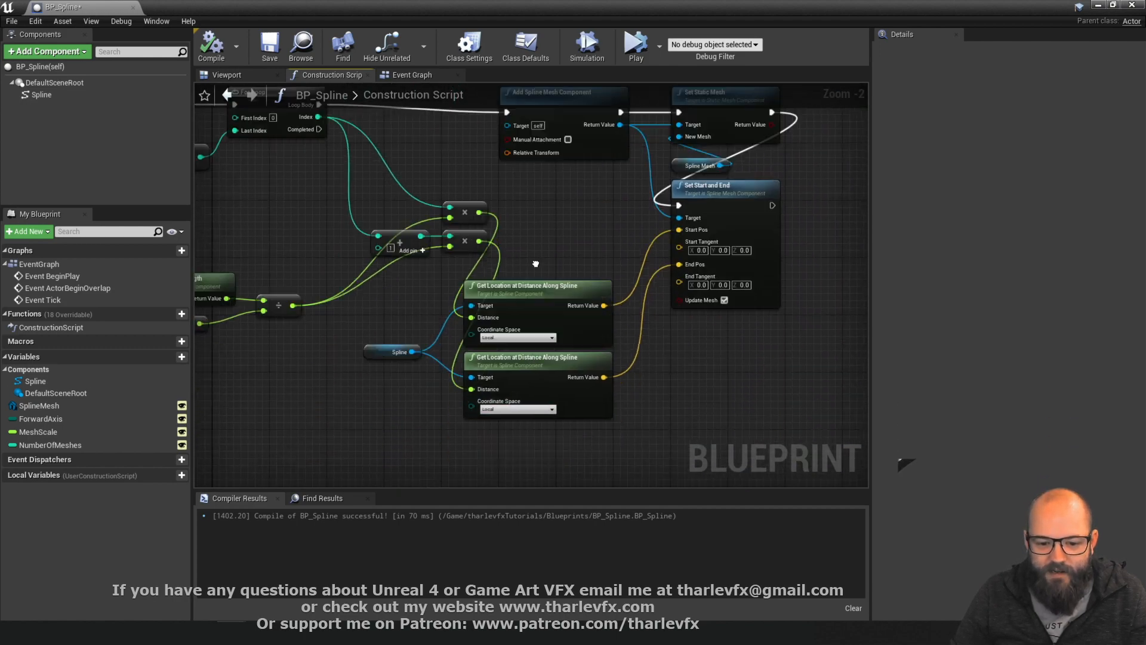
Add a Get Tangent at Distance Along Spline node from the Spline getter, below the two location nodes
{"action": "scroll", "coordinate": [580, 291], "scroll_direction": "up", "scroll_amount": 4}
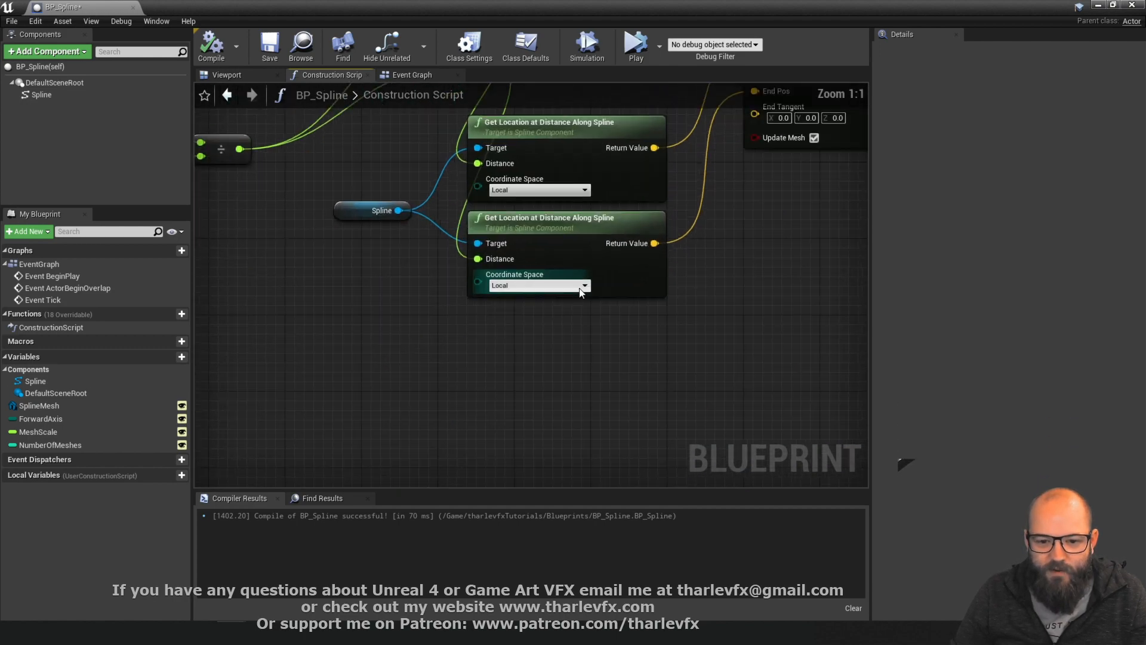
{"action": "right_click_drag", "start_coordinate": [649, 345], "coordinate": [638, 386]}
{"action": "left_click_drag", "start_coordinate": [387, 251], "coordinate": [471, 388]}
{"action": "type", "text": "get tang"}
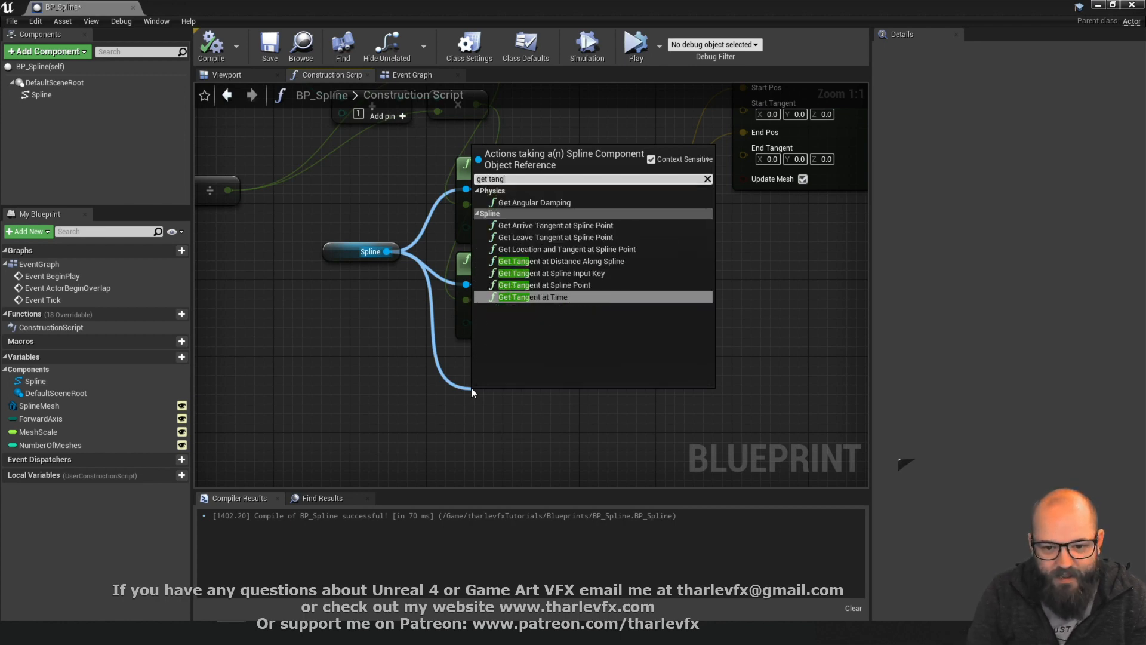
{"action": "left_click", "coordinate": [574, 260]}
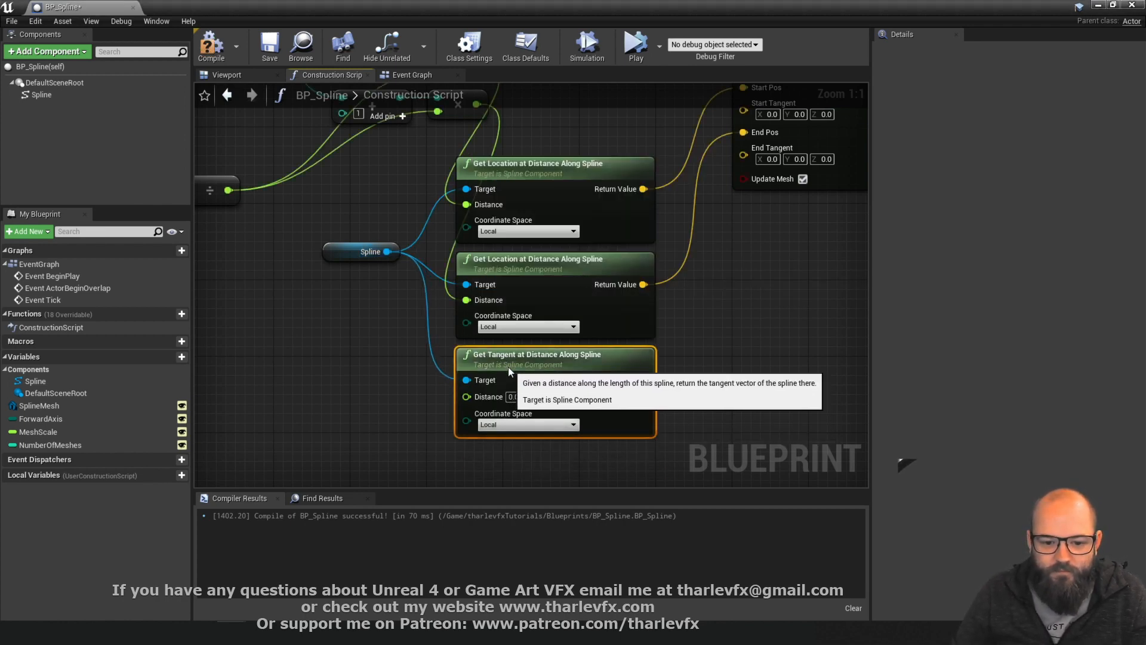
Connect the first multiplication to the tangent node's Distance and its Return Value to Start Tangent of Set Start and End
{"action": "left_click_drag", "start_coordinate": [471, 396], "coordinate": [477, 293]}
{"action": "right_click_drag", "start_coordinate": [559, 328], "coordinate": [518, 196]}
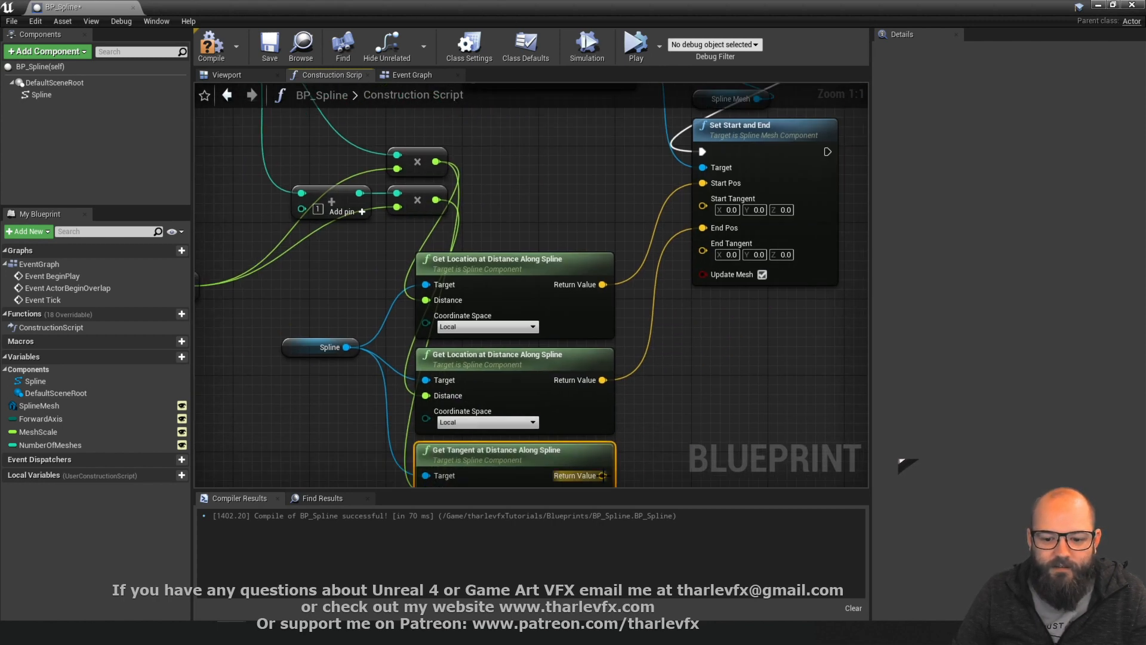
{"action": "left_click_drag", "start_coordinate": [603, 475], "coordinate": [707, 186]}
Duplicate the tangent node, feed it the Spline getter and second multiplication, and connect its Return Value to End Tangent
{"action": "scroll", "coordinate": [615, 167], "scroll_direction": "down", "scroll_amount": 2}
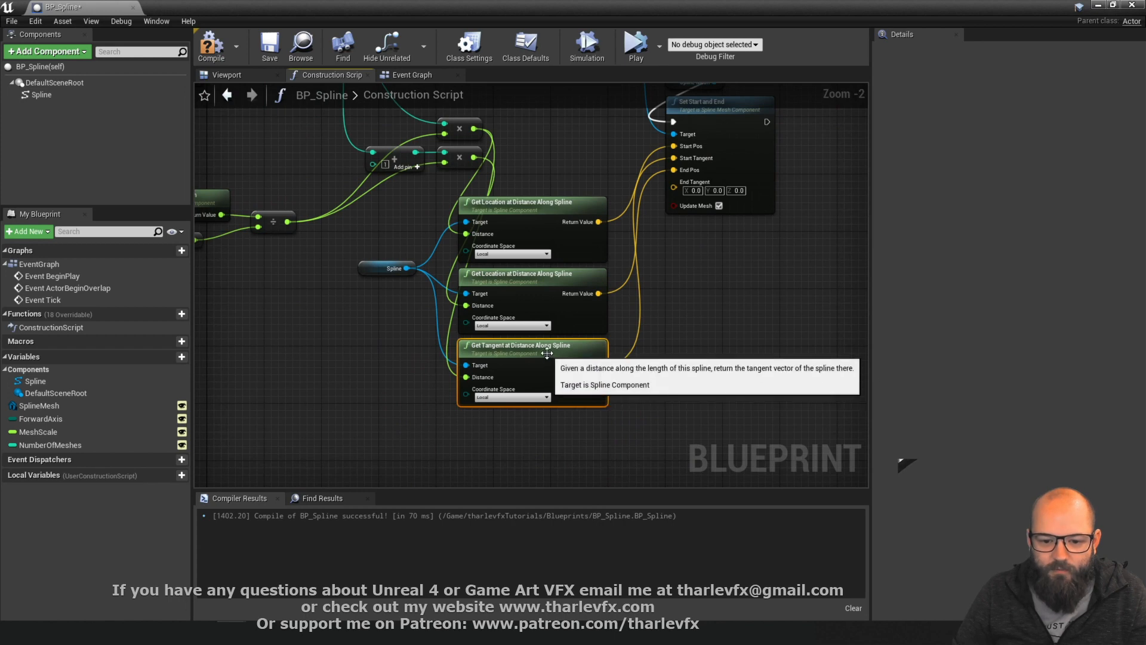
{"action": "key", "text": "ctrl+w"}
{"action": "left_click_drag", "start_coordinate": [556, 449], "coordinate": [540, 430]}
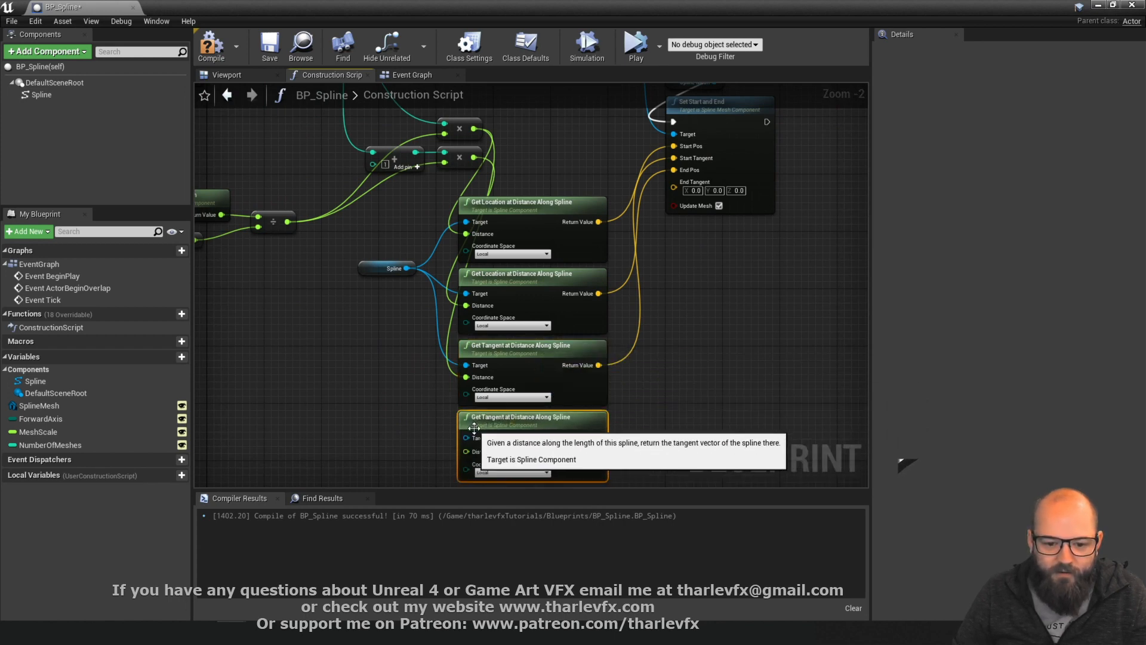
{"action": "left_click_drag", "start_coordinate": [467, 438], "coordinate": [408, 269]}
{"action": "left_click_drag", "start_coordinate": [472, 450], "coordinate": [473, 158]}
{"action": "left_click_drag", "start_coordinate": [599, 437], "coordinate": [673, 187]}
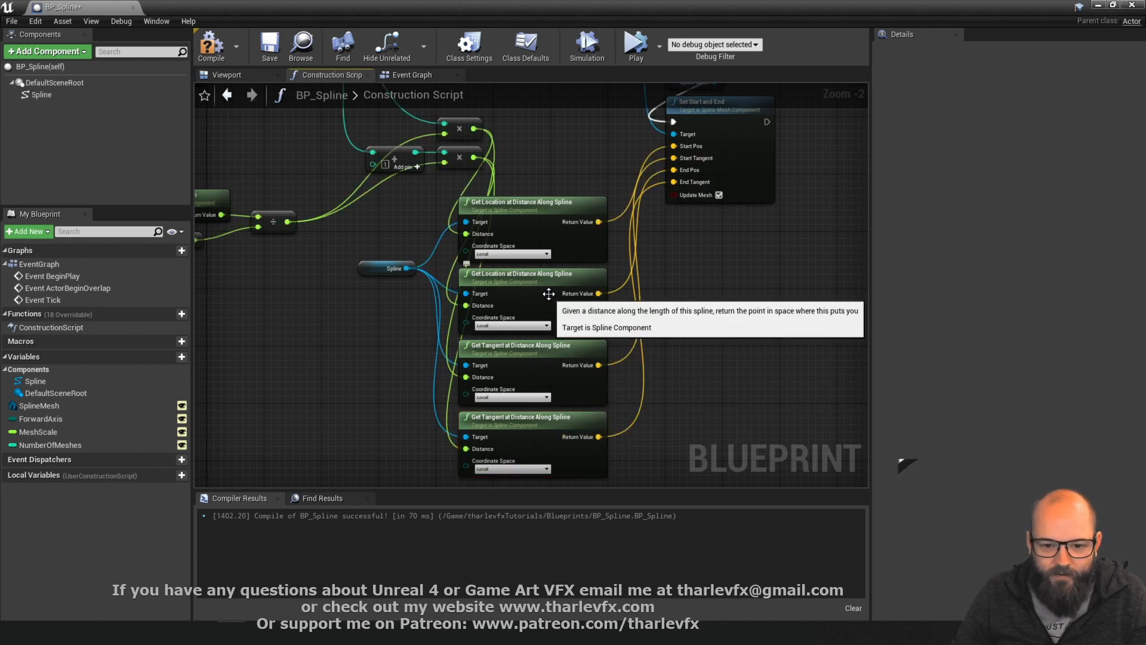
Reorder the spline nodes so each Get Location sits above its matching Get Tangent, and move Set Start and End beside them
{"action": "left_click_drag", "start_coordinate": [594, 330], "coordinate": [773, 409]}
{"action": "left_click_drag", "start_coordinate": [516, 360], "coordinate": [516, 281]}
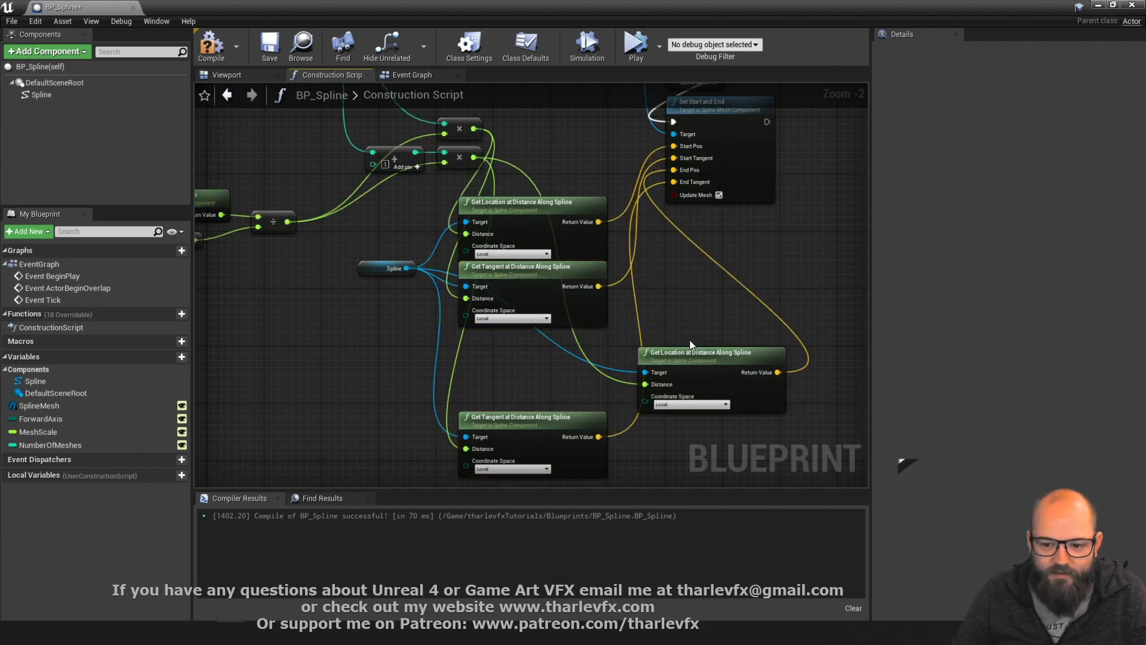
{"action": "left_click_drag", "start_coordinate": [700, 363], "coordinate": [519, 357]}
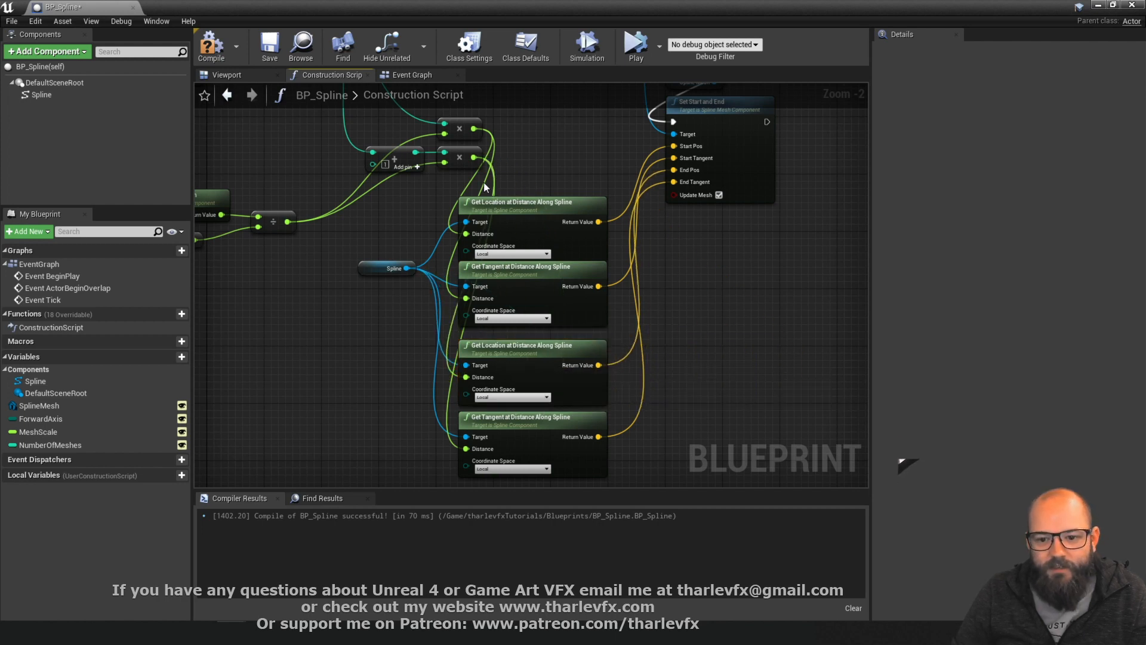
{"action": "left_click_drag", "start_coordinate": [742, 148], "coordinate": [799, 284]}
{"action": "left_click", "coordinate": [607, 255]}
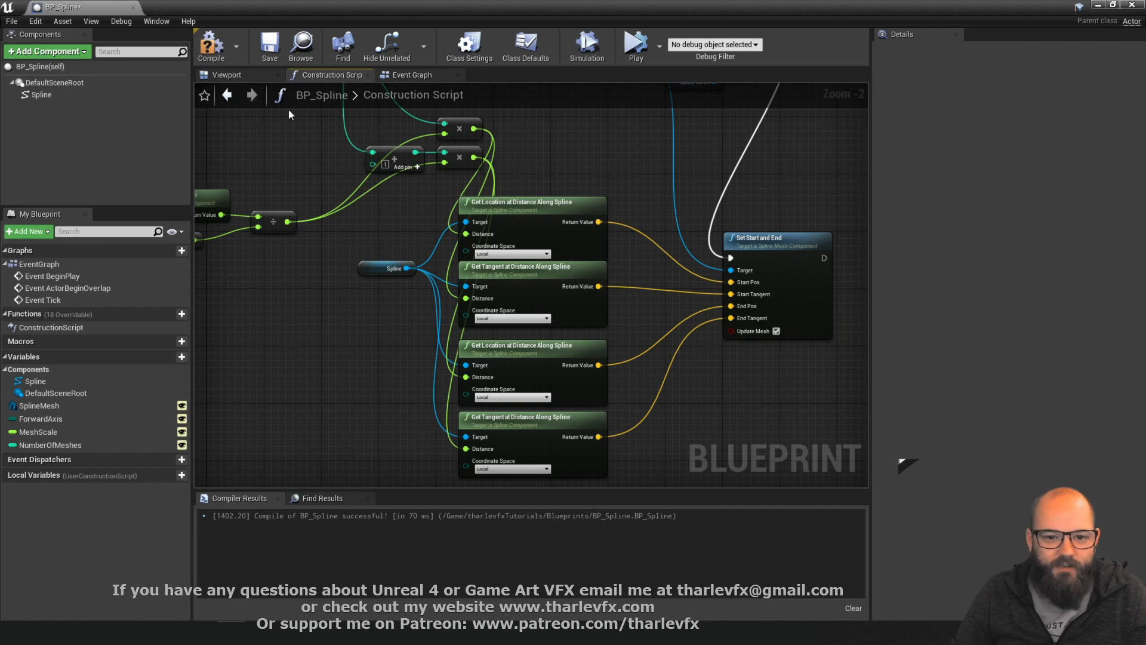
Compile BP_Spline and inspect the chair meshes along the first spline in the level
{"action": "left_click", "coordinate": [220, 52]}
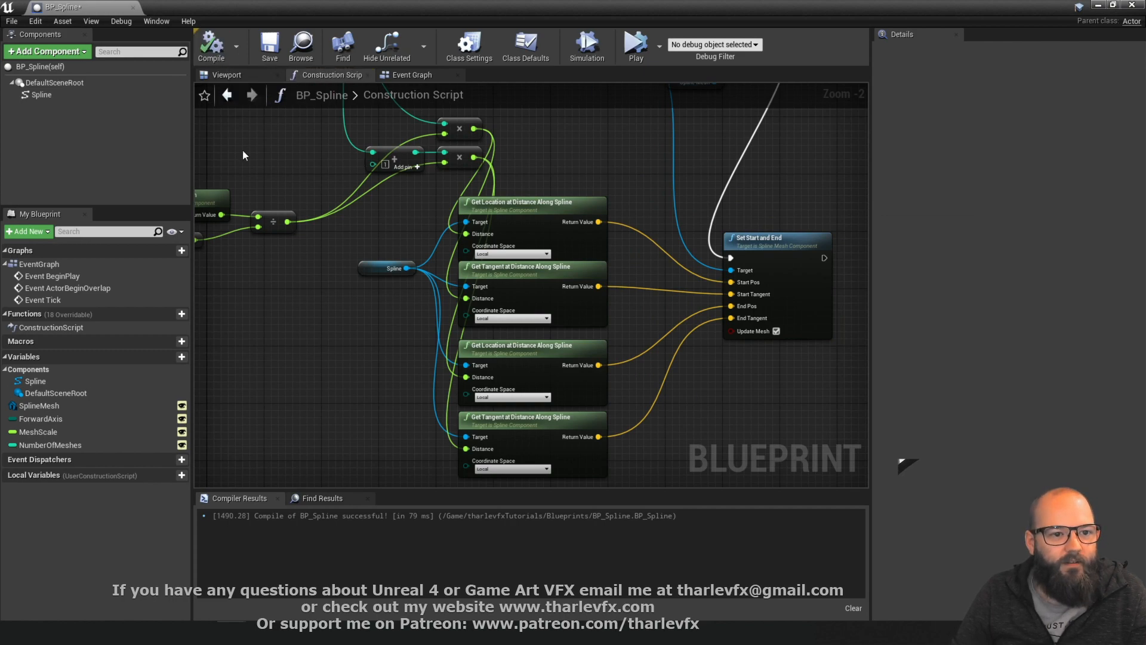
{"action": "left_click", "coordinate": [1097, 5]}
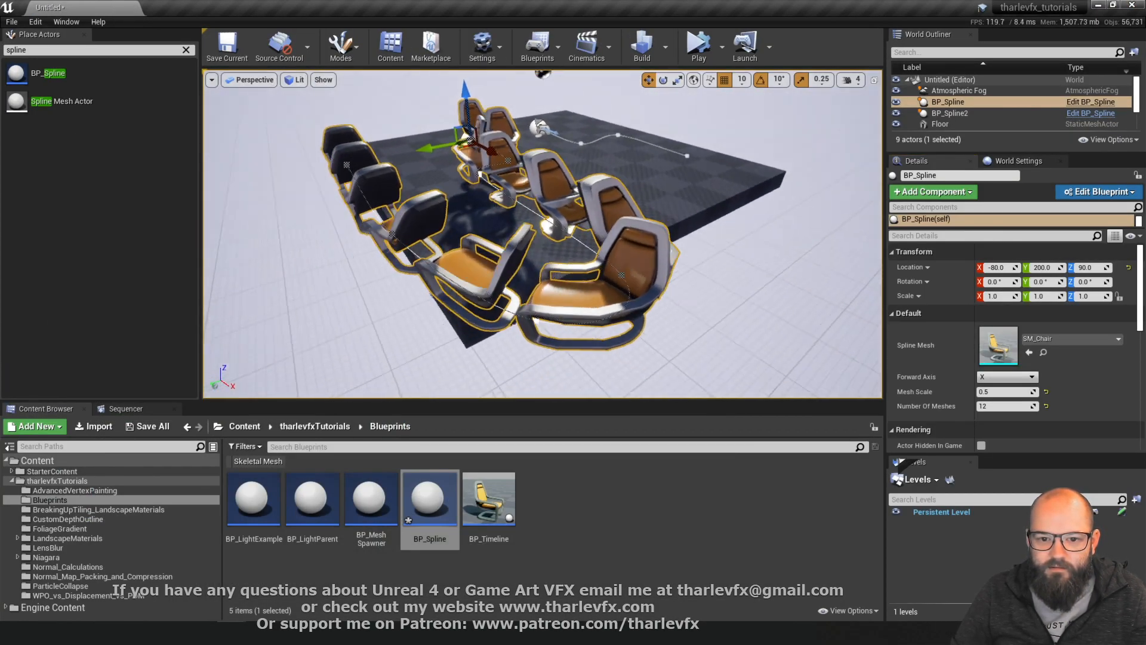
{"action": "left_click_drag", "start_coordinate": [542, 233], "coordinate": [609, 263], "text": "alt"}
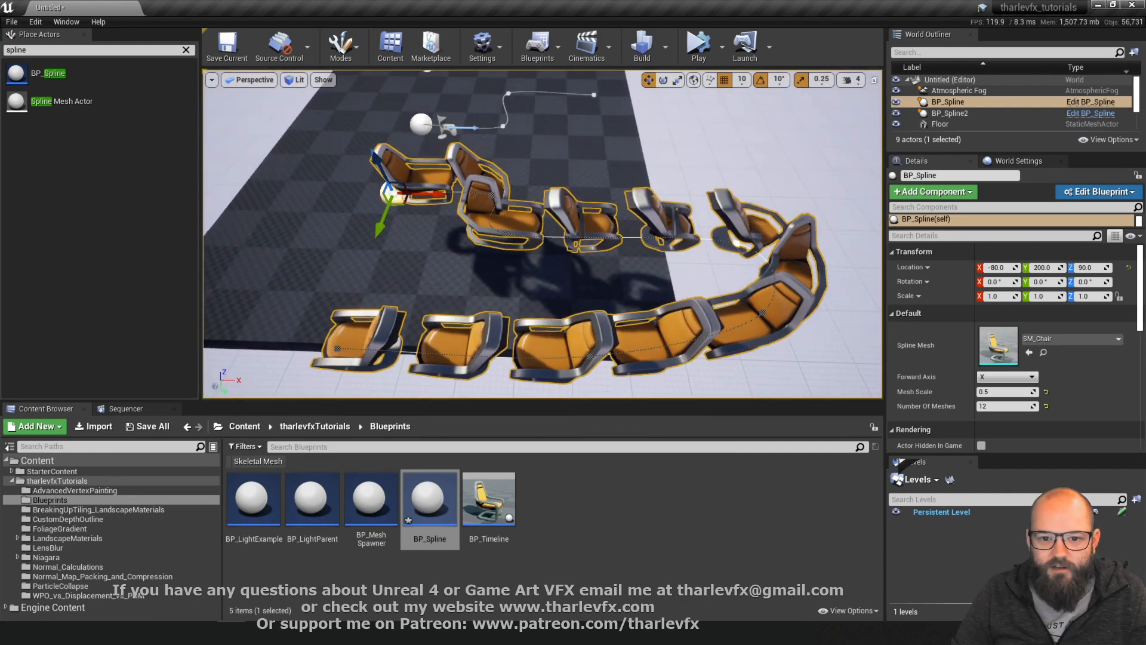
{"action": "left_click", "coordinate": [765, 312]}
{"action": "right_click_drag", "start_coordinate": [766, 313], "coordinate": [665, 271]}
{"action": "left_click_drag", "start_coordinate": [665, 271], "coordinate": [746, 327]}
{"action": "right_click_drag", "start_coordinate": [746, 327], "coordinate": [453, 197]}
Set Number Of Meshes to 5 on the BP_Spline2 actor and deselect it
{"action": "left_click", "coordinate": [428, 174]}
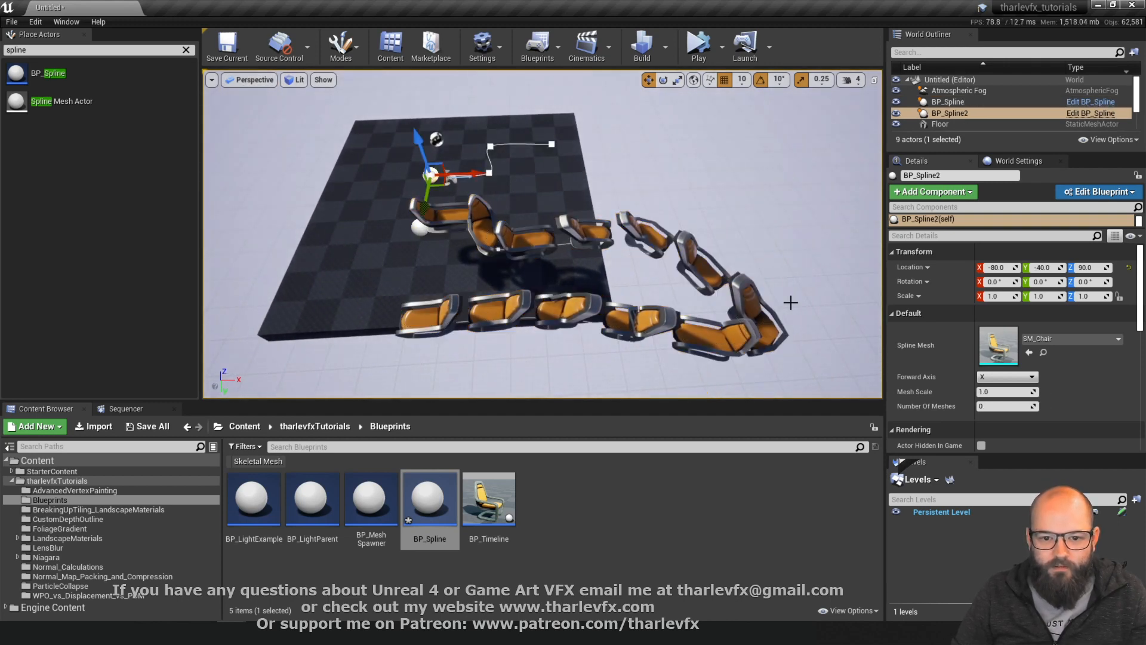
{"action": "left_click", "coordinate": [1006, 405]}
{"action": "key", "text": "Return"}
{"action": "mouse_move", "coordinate": [609, 168]}
{"action": "right_mouse_down"}
{"action": "mouse_move", "coordinate": [588, 155]}
{"action": "mouse_move", "coordinate": [639, 226]}
{"action": "mouse_move", "coordinate": [610, 168]}
{"action": "right_mouse_up"}
{"action": "left_click", "coordinate": [610, 169]}
{"action": "scroll", "coordinate": [639, 205], "scroll_direction": "down", "scroll_amount": 3}
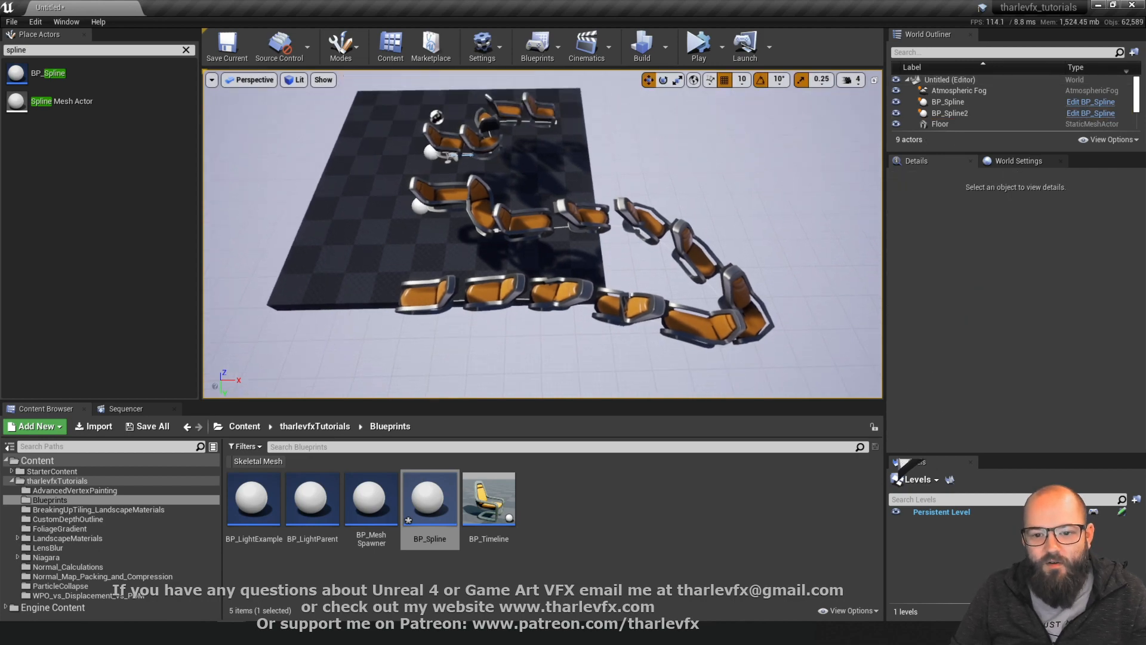
Insert a Branch node directly after the Construction Script entry node in the BP_Spline blueprint
{"action": "double_click", "coordinate": [441, 328]}
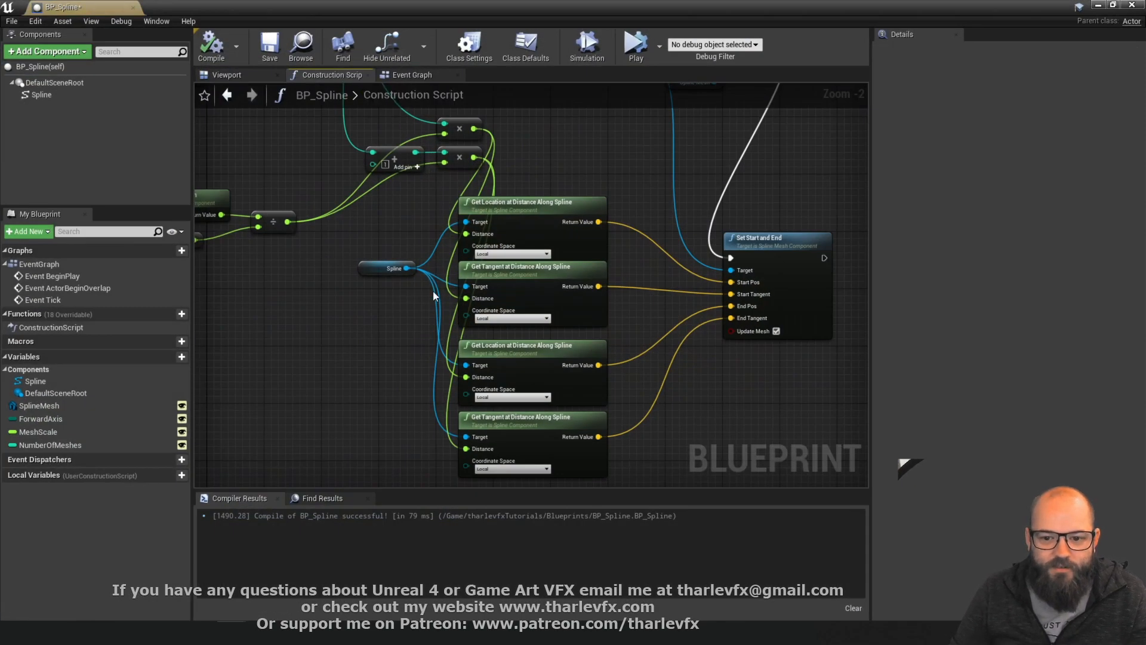
{"action": "scroll", "coordinate": [432, 291], "scroll_direction": "down", "scroll_amount": 3}
{"action": "right_click_drag", "start_coordinate": [465, 283], "coordinate": [489, 313]}
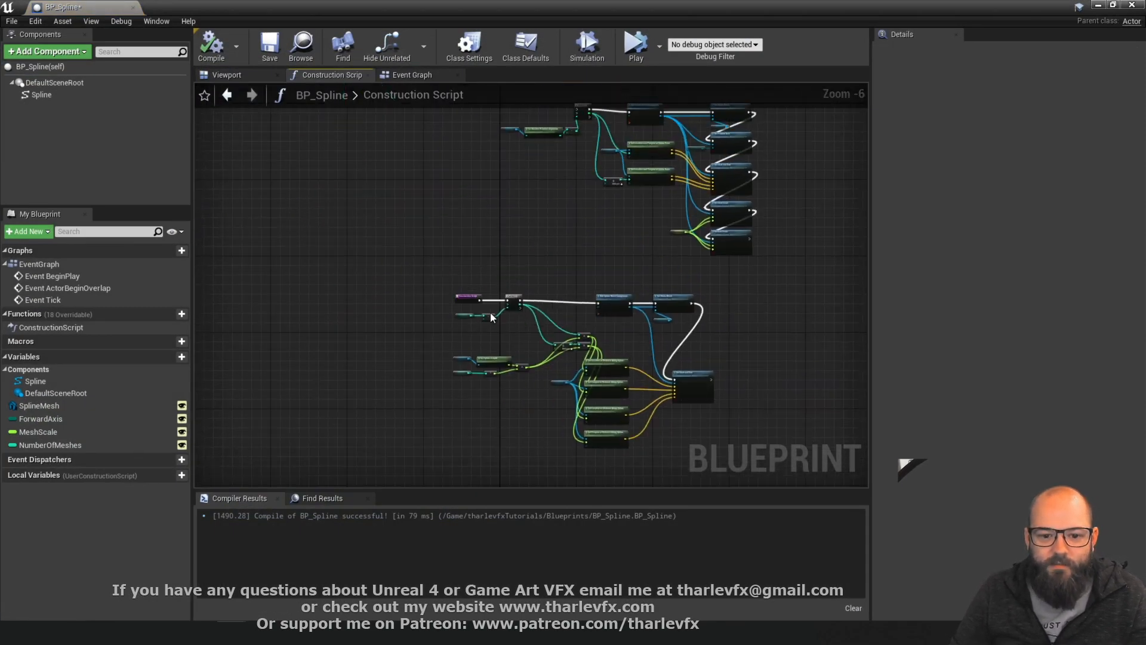
{"action": "left_click_drag", "start_coordinate": [470, 296], "coordinate": [500, 173]}
{"action": "scroll", "coordinate": [364, 182], "scroll_direction": "up", "scroll_amount": 4}
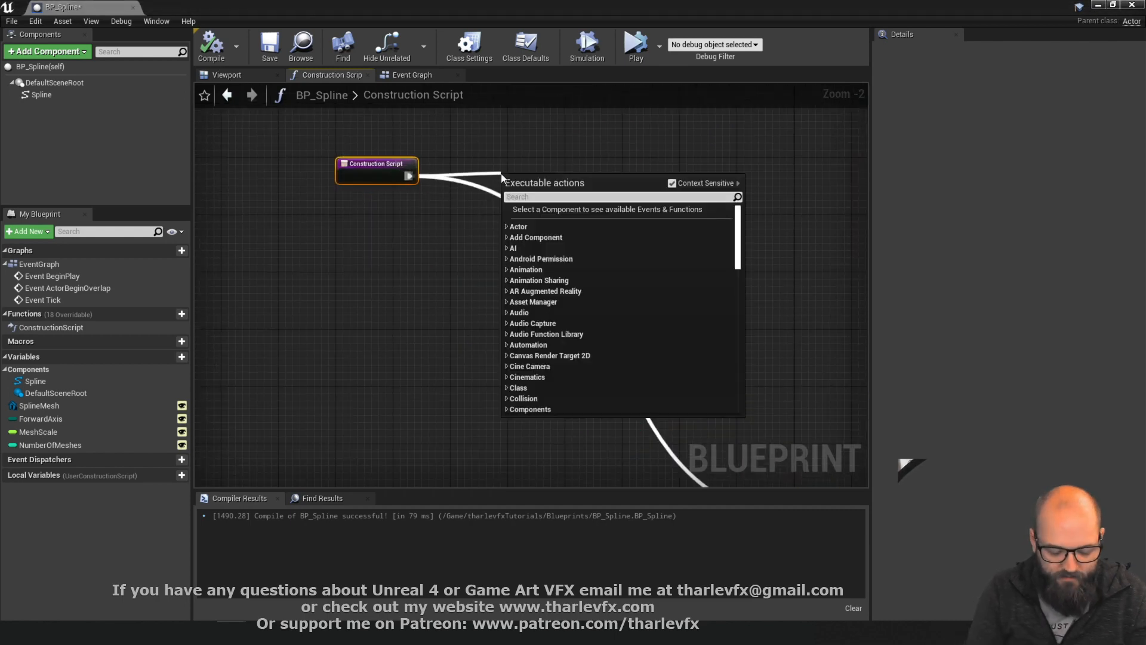
{"action": "type", "text": "branch"}
{"action": "key", "text": "Return"}
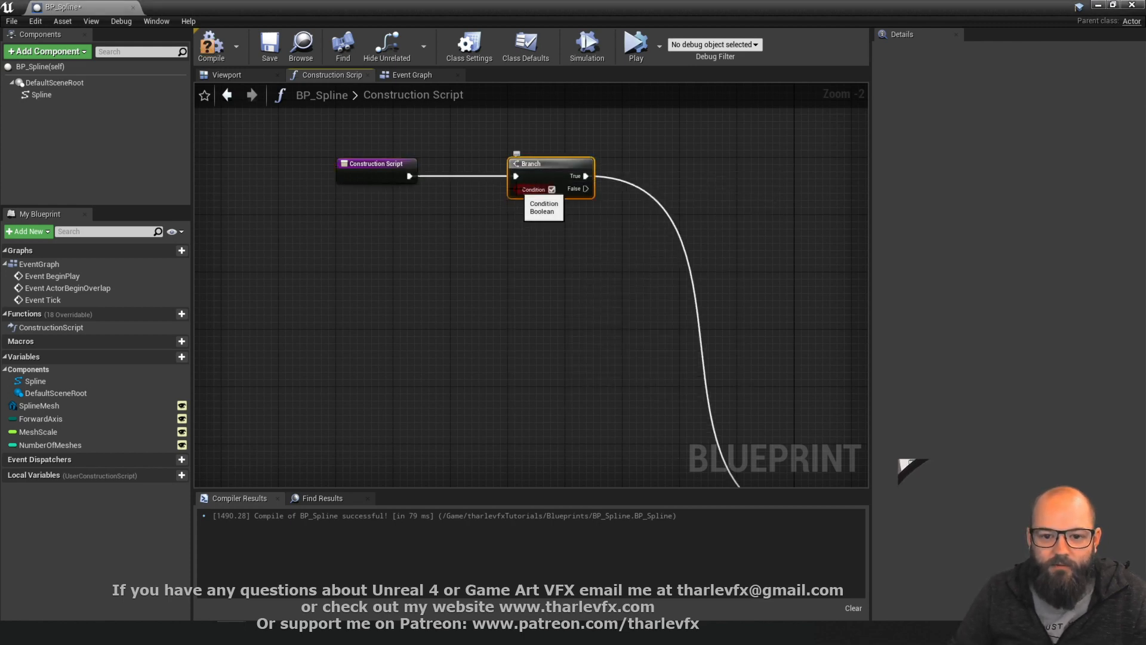
Promote the Branch's Condition to a Boolean variable named SwapMethods and make it instance editable
{"action": "right_click", "coordinate": [519, 189]}
{"action": "left_click", "coordinate": [546, 202]}
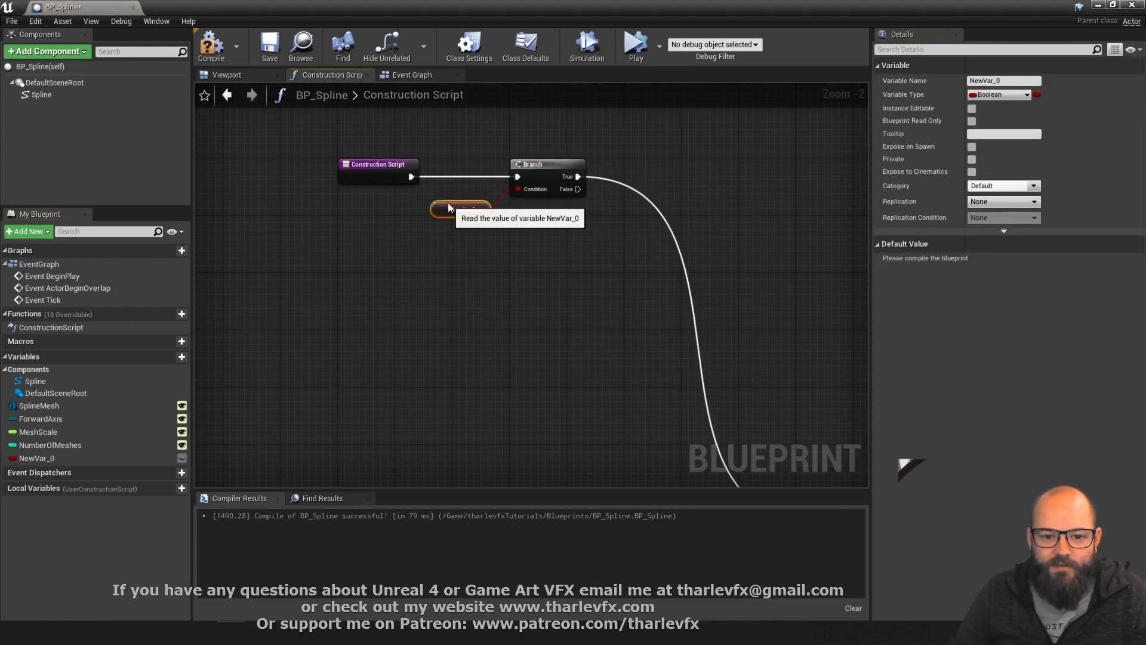
{"action": "left_click", "coordinate": [1003, 81]}
{"action": "type", "text": "Sw"}
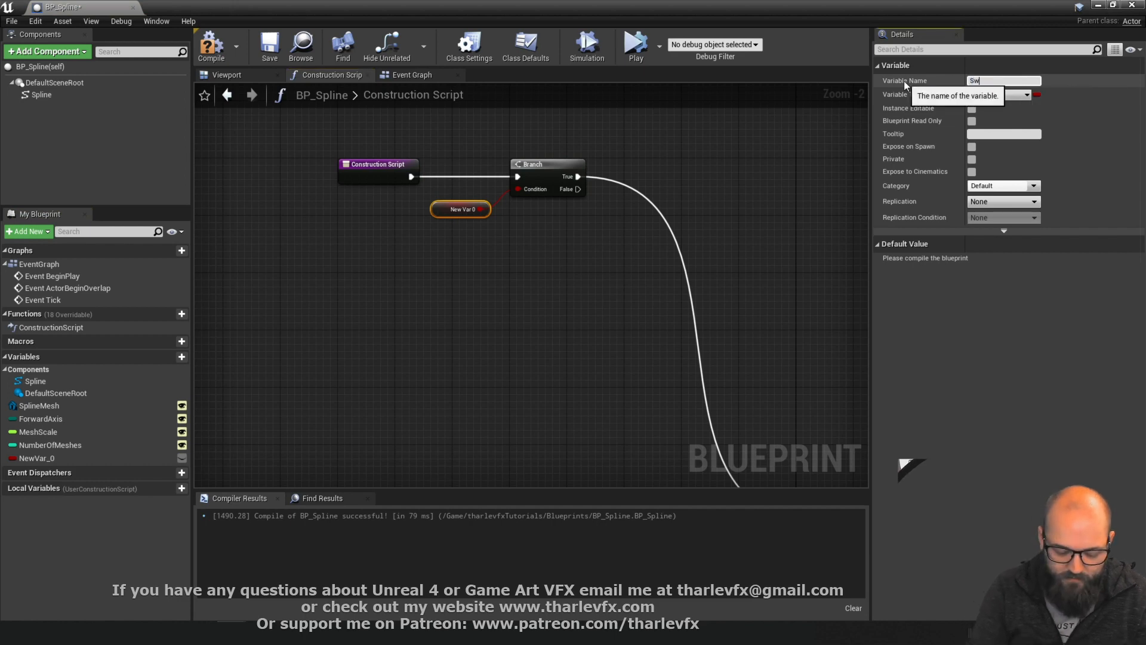
{"action": "type", "text": "apMethoed"}
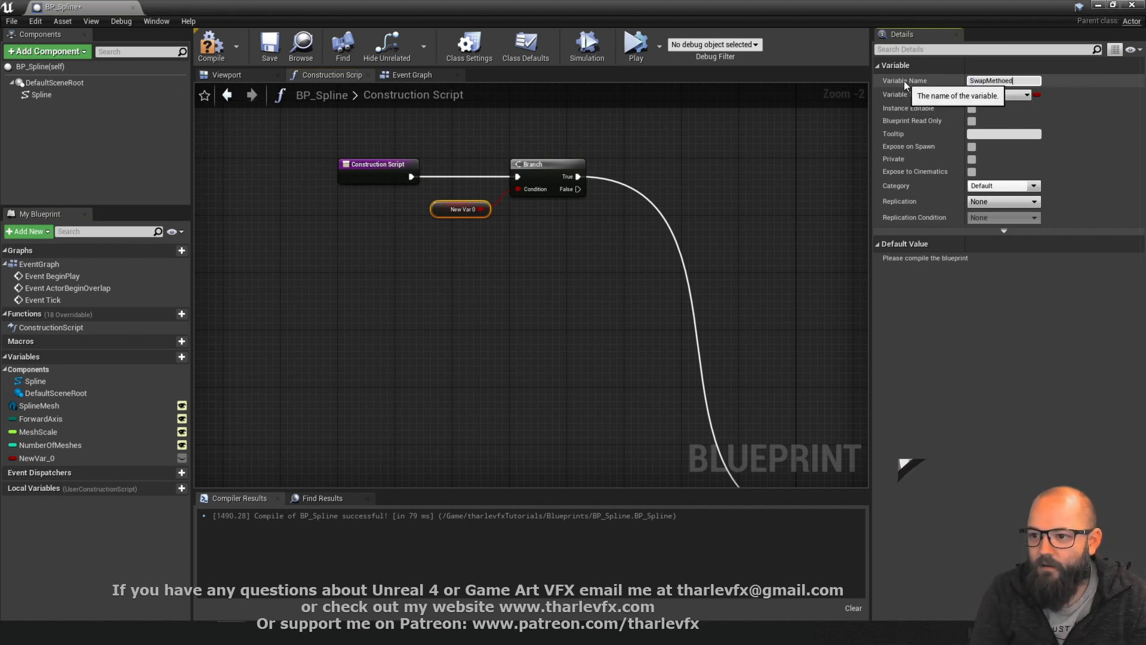
{"action": "type", "text": "s"}
{"action": "key", "text": "Return"}
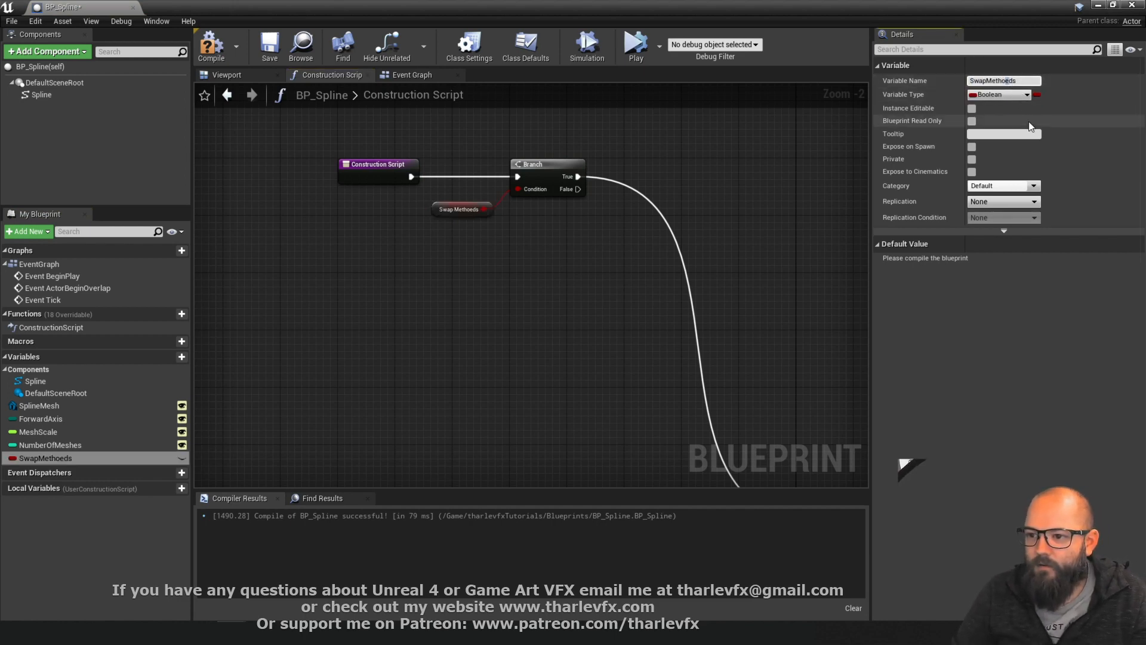
{"action": "key", "text": "Delete"}
{"action": "key", "text": "Return"}
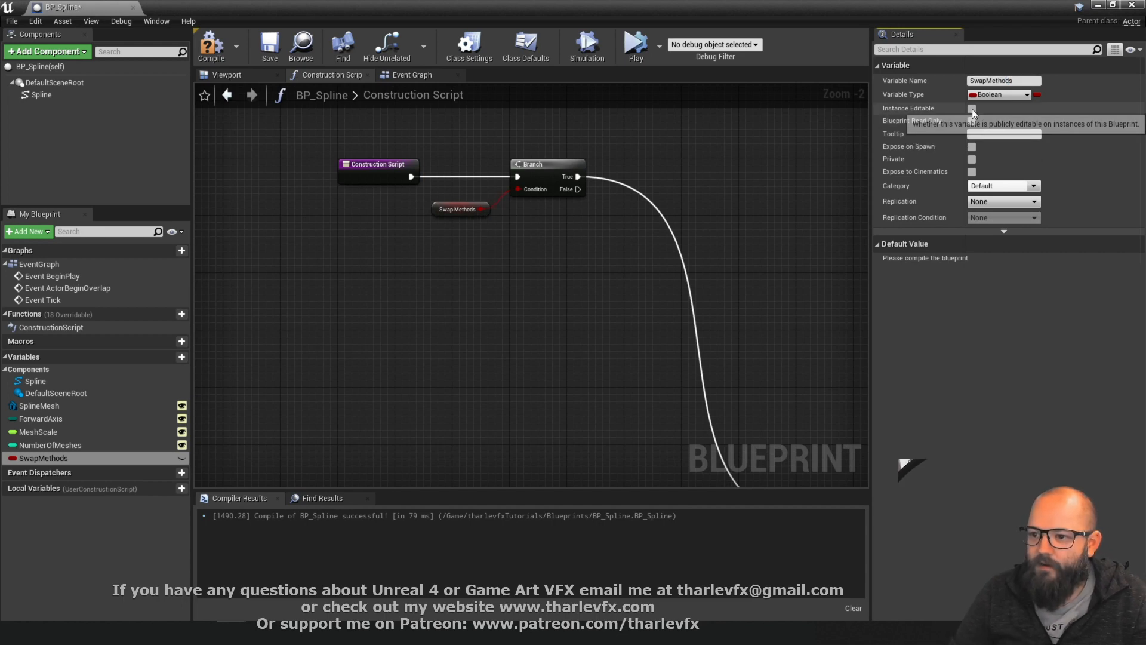
{"action": "left_click", "coordinate": [971, 108]}
Connect the Branch's True output to the spline-segments For Loop and its False output to the NumberOfMeshes For Loop
{"action": "scroll", "coordinate": [436, 199], "scroll_direction": "down", "scroll_amount": 1}
{"action": "right_click_drag", "start_coordinate": [691, 113], "coordinate": [500, 300]}
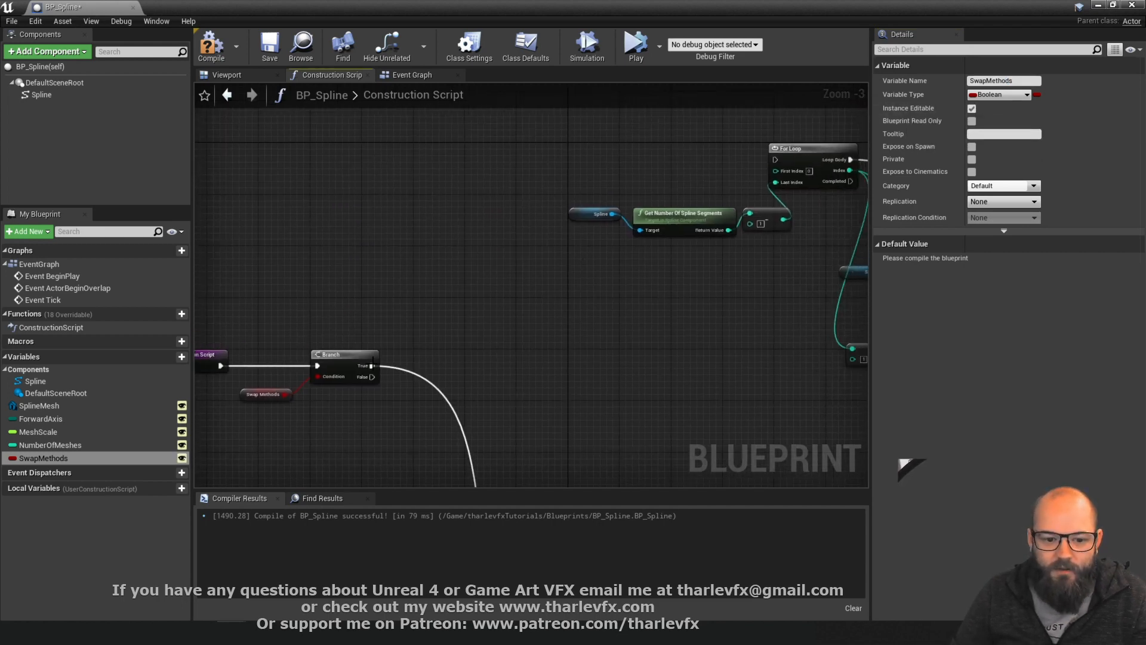
{"action": "left_click_drag", "start_coordinate": [372, 365], "coordinate": [776, 160]}
{"action": "scroll", "coordinate": [501, 206], "scroll_direction": "down", "scroll_amount": 1}
{"action": "right_click_drag", "start_coordinate": [483, 367], "coordinate": [473, 193]}
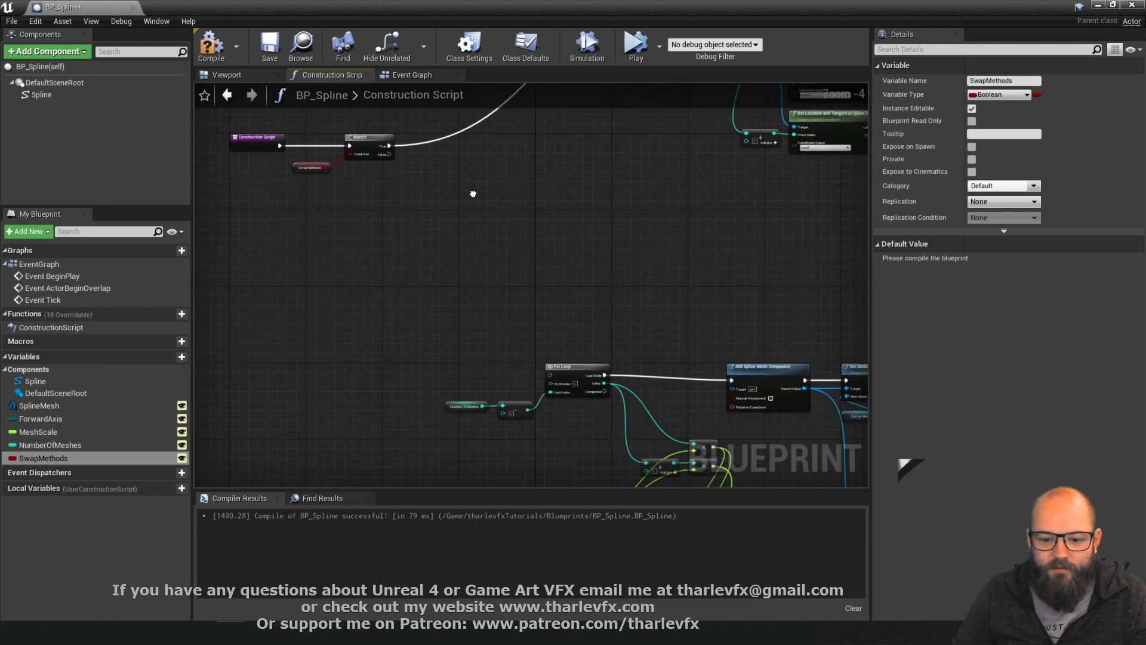
{"action": "left_click_drag", "start_coordinate": [550, 375], "coordinate": [390, 155]}
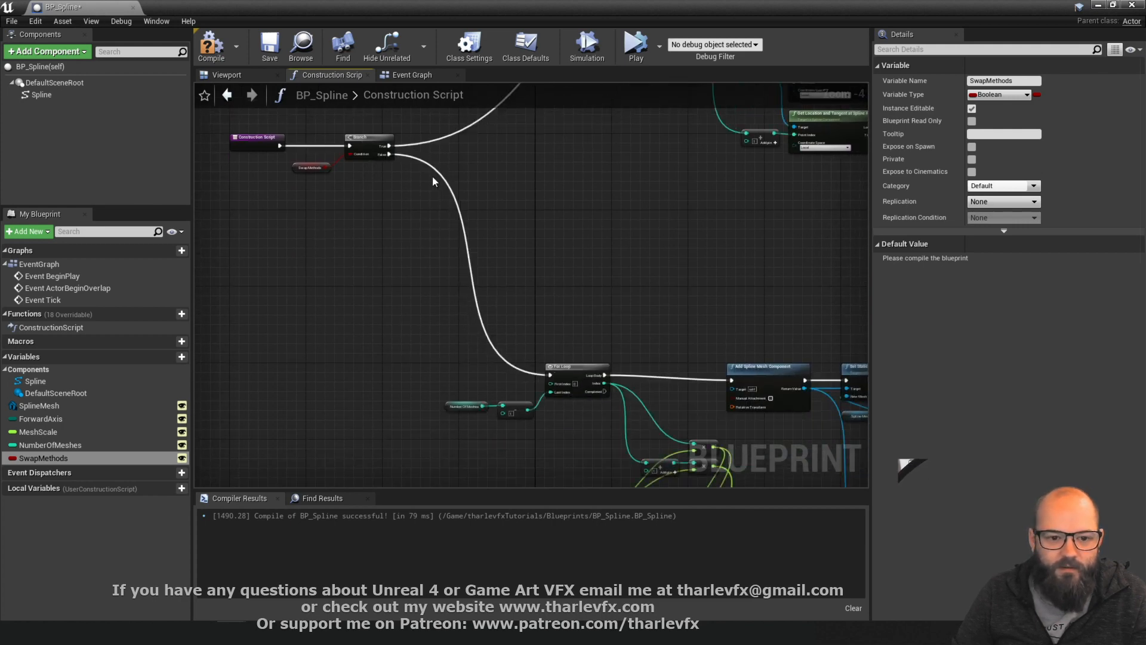
Rename the Boolean variable driving the Branch as UseMeshCount
{"action": "left_click", "coordinate": [299, 167]}
{"action": "right_click_drag", "start_coordinate": [544, 186], "coordinate": [365, 362]}
{"action": "right_click_drag", "start_coordinate": [796, 474], "coordinate": [797, 424]}
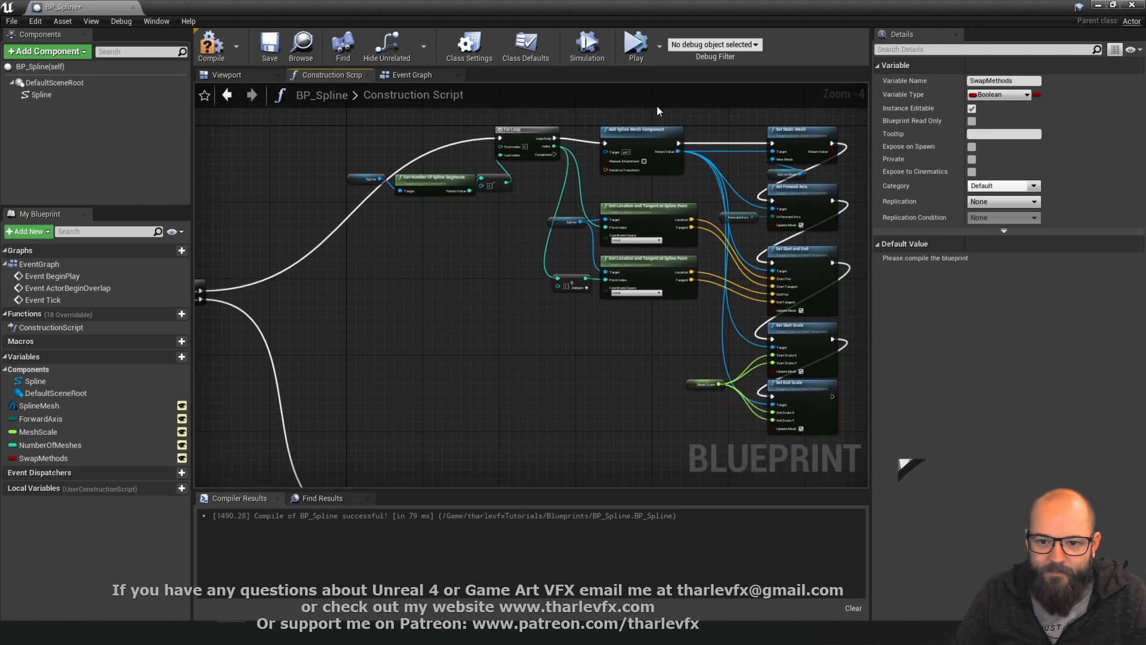
{"action": "left_click", "coordinate": [1011, 83]}
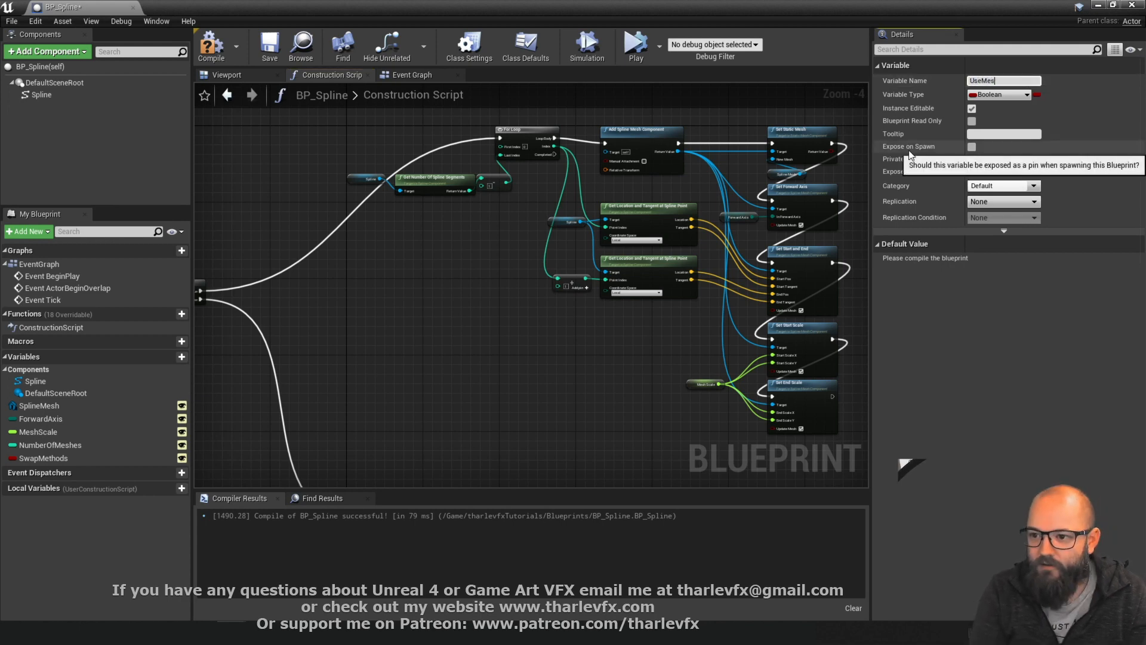
{"action": "type", "text": "UseMeshCount"}
{"action": "key", "text": "Return"}
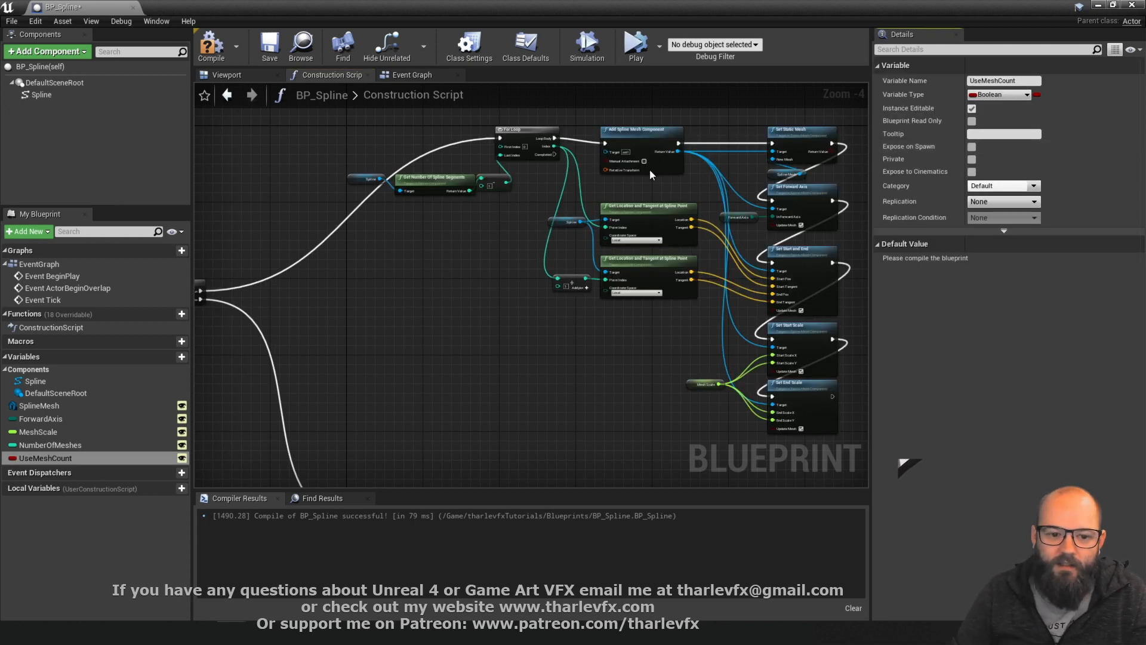
Swap the Branch outputs so True runs the NumberOfMeshes For Loop and False the spline-segments For Loop, and compile the blueprint
{"action": "right_click_drag", "start_coordinate": [263, 229], "coordinate": [414, 200]}
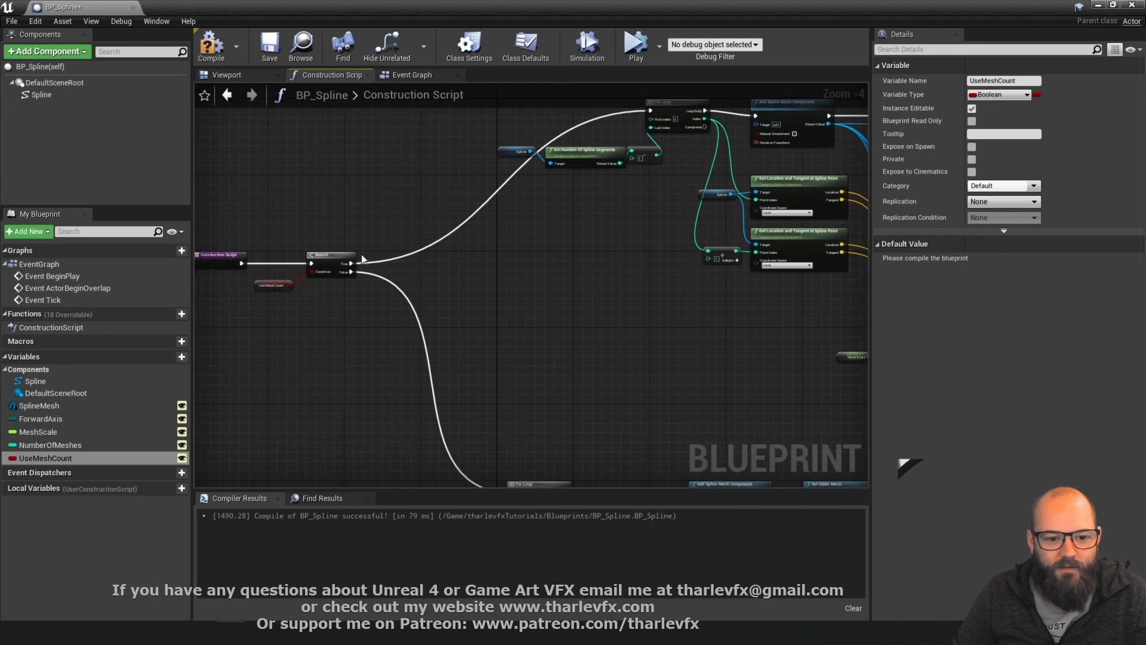
{"action": "left_click_drag", "start_coordinate": [351, 273], "coordinate": [652, 111]}
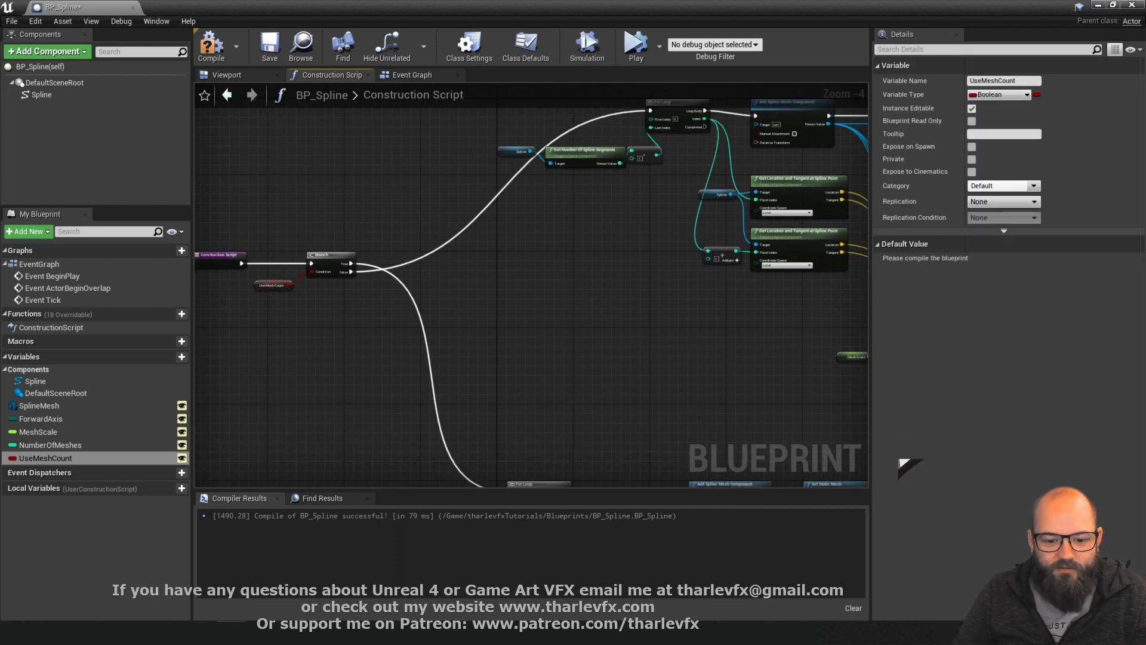
{"action": "right_click_drag", "start_coordinate": [552, 439], "coordinate": [440, 197]}
{"action": "right_click_drag", "start_coordinate": [424, 129], "coordinate": [395, 452]}
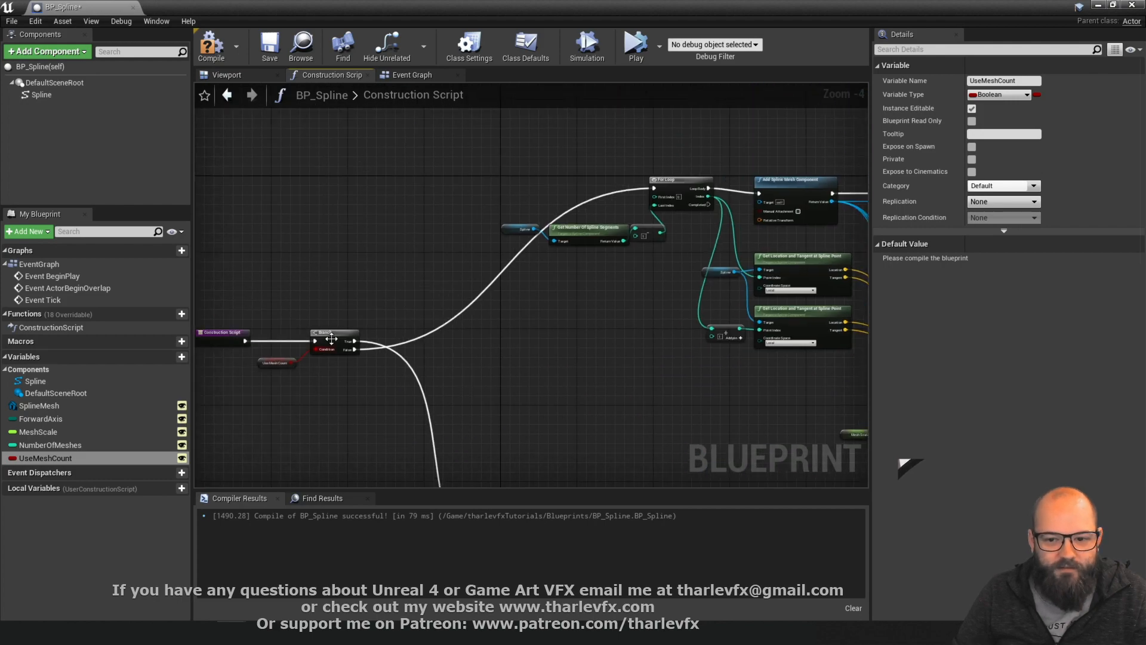
{"action": "left_click", "coordinate": [215, 54]}
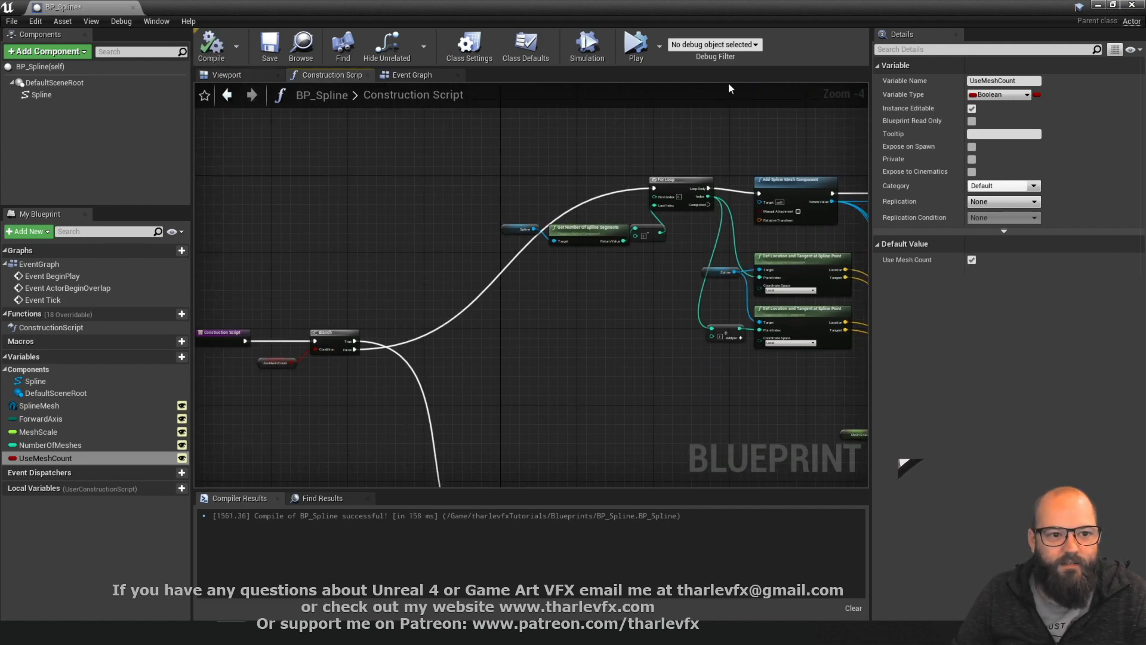
Disable Use Mesh Count on BP_Spline2 and move its last two spline points farther out from the floor
{"action": "left_click", "coordinate": [1096, 5]}
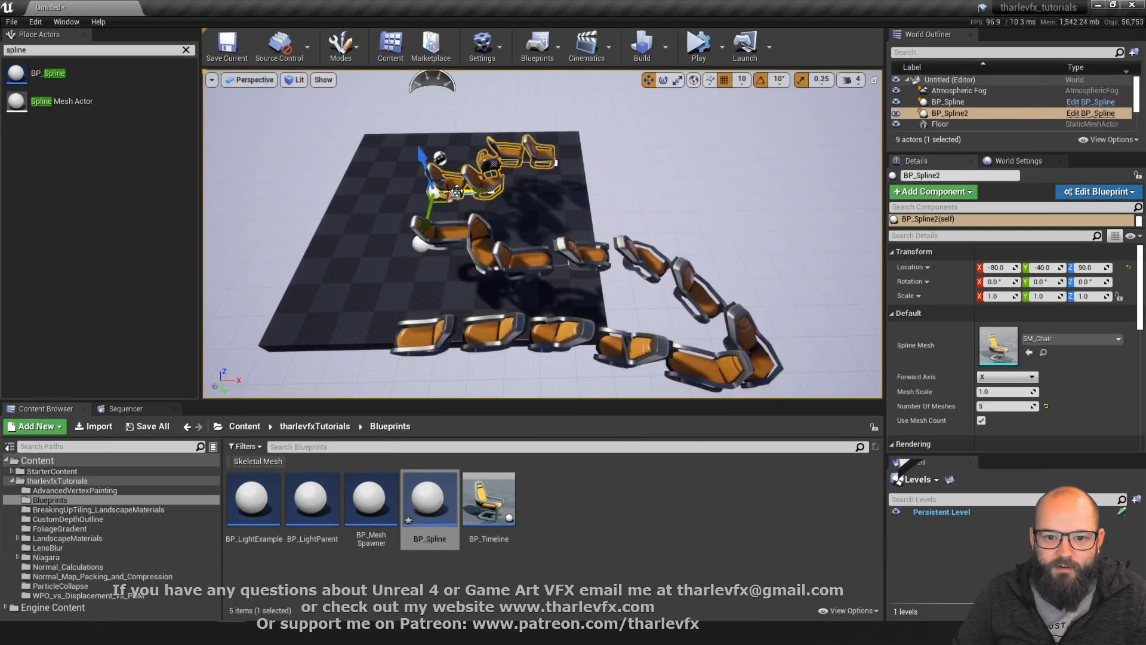
{"action": "left_click", "coordinate": [981, 421]}
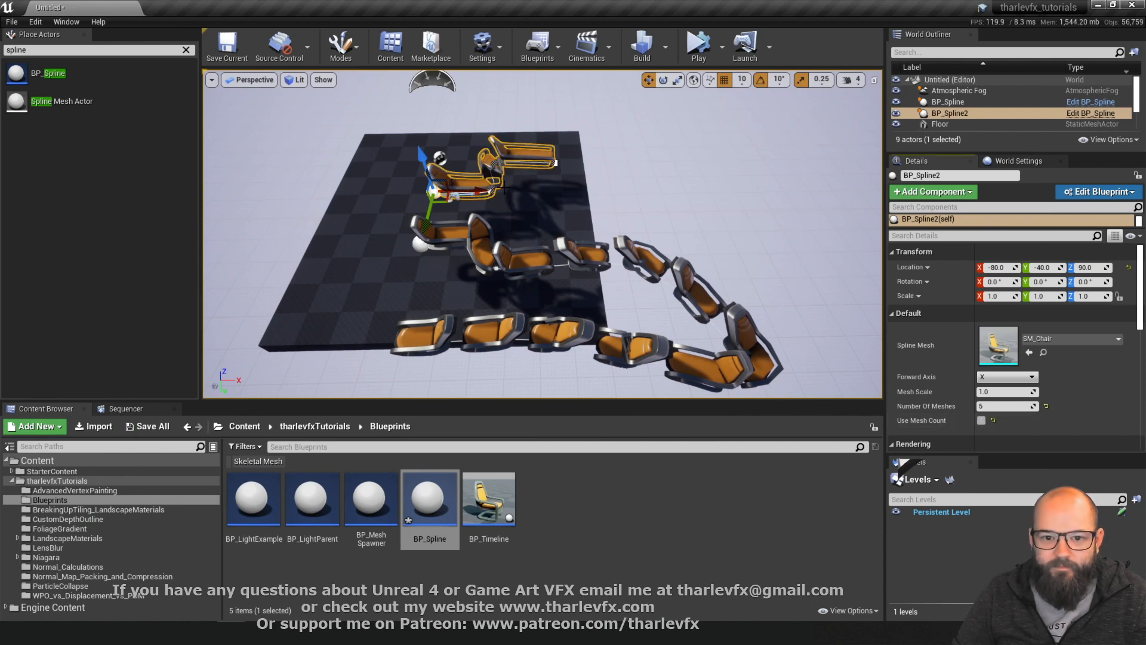
{"action": "left_click", "coordinate": [555, 163]}
{"action": "left_click_drag", "start_coordinate": [556, 162], "coordinate": [723, 171]}
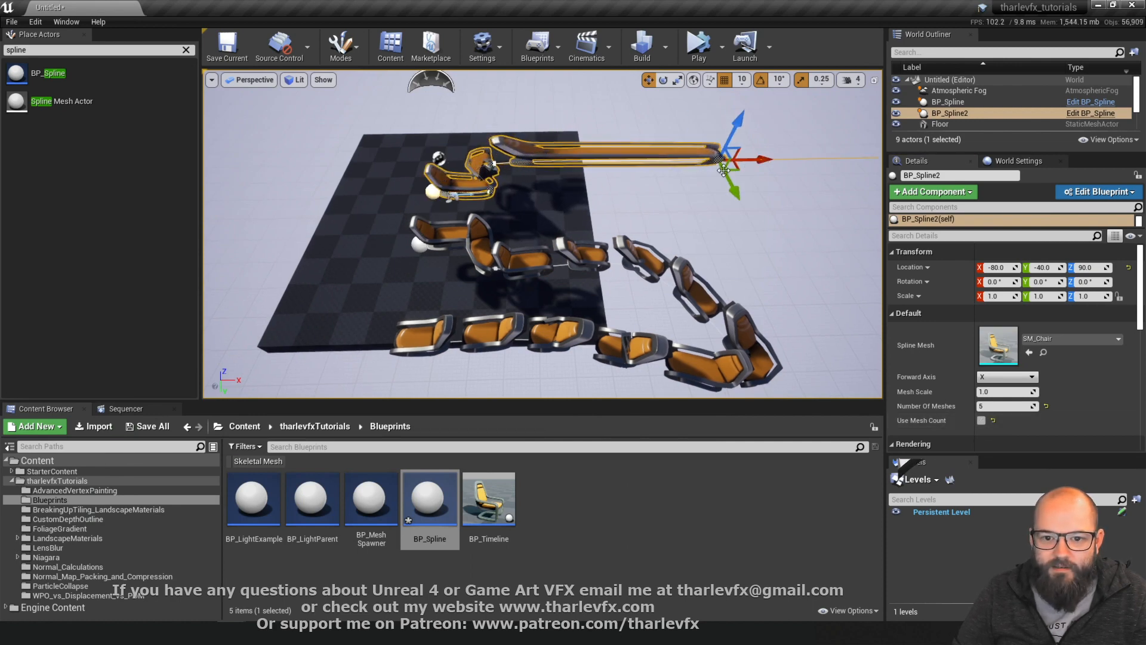
{"action": "left_click", "coordinate": [494, 163]}
{"action": "left_click_drag", "start_coordinate": [518, 162], "coordinate": [569, 142]}
{"action": "left_click", "coordinate": [619, 192]}
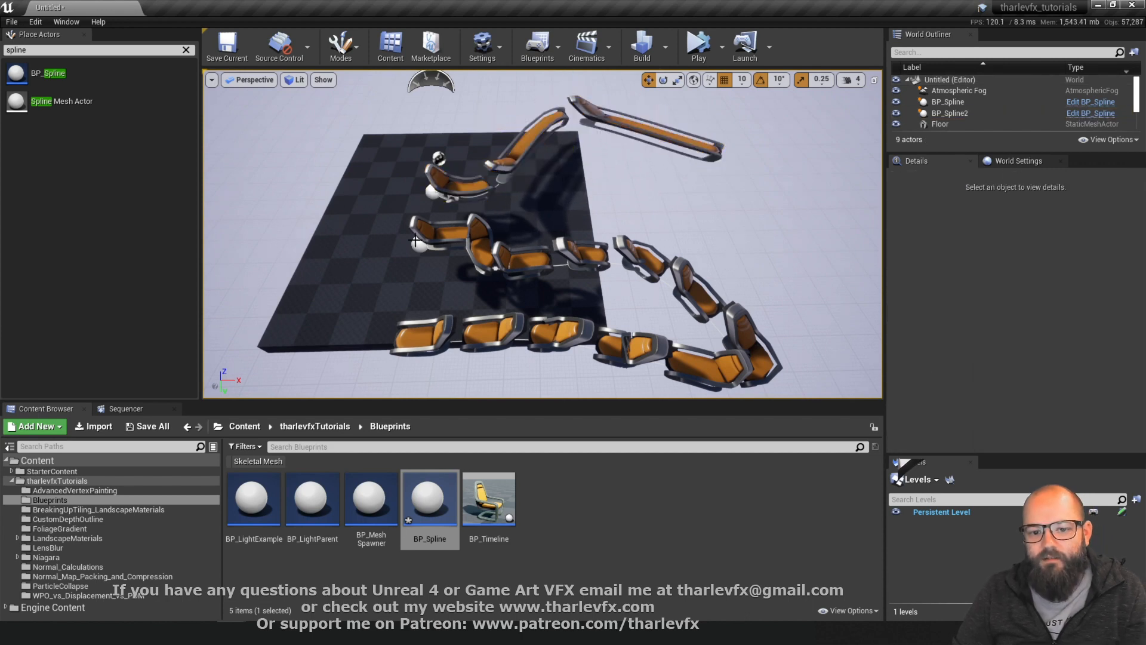
Compare the mesh distribution along BP_Spline and BP_Spline2 from different viewing angles
{"action": "left_click", "coordinate": [726, 305]}
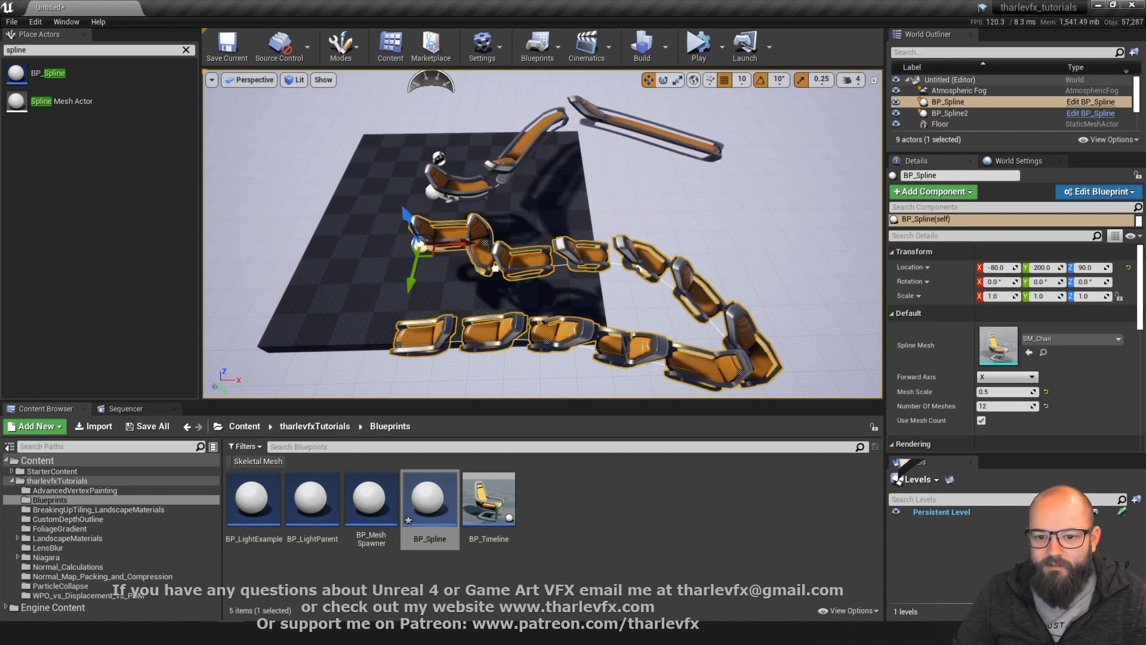
{"action": "left_click", "coordinate": [670, 230]}
{"action": "right_click_drag", "start_coordinate": [670, 230], "coordinate": [626, 234]}
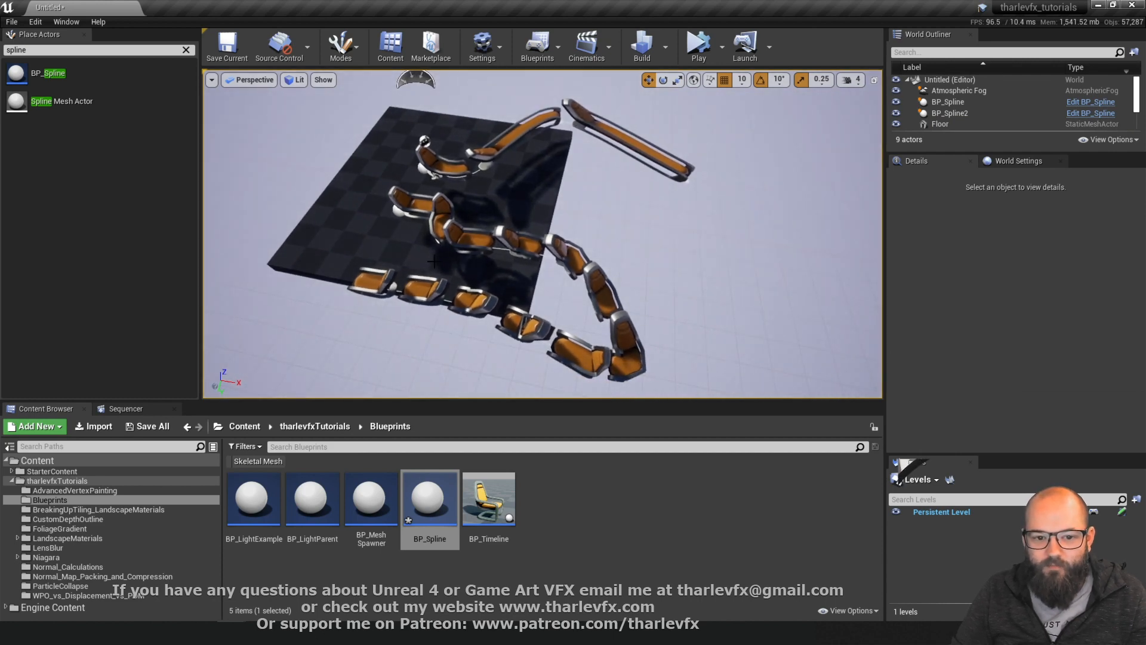
{"action": "left_click", "coordinate": [519, 133]}
{"action": "left_click", "coordinate": [722, 242]}
{"action": "right_click_drag", "start_coordinate": [722, 243], "coordinate": [534, 251]}
Duplicate the BP_Spline blueprint in the Blueprints folder and name the copy BP_SplineAnim
{"action": "left_click", "coordinate": [631, 565]}
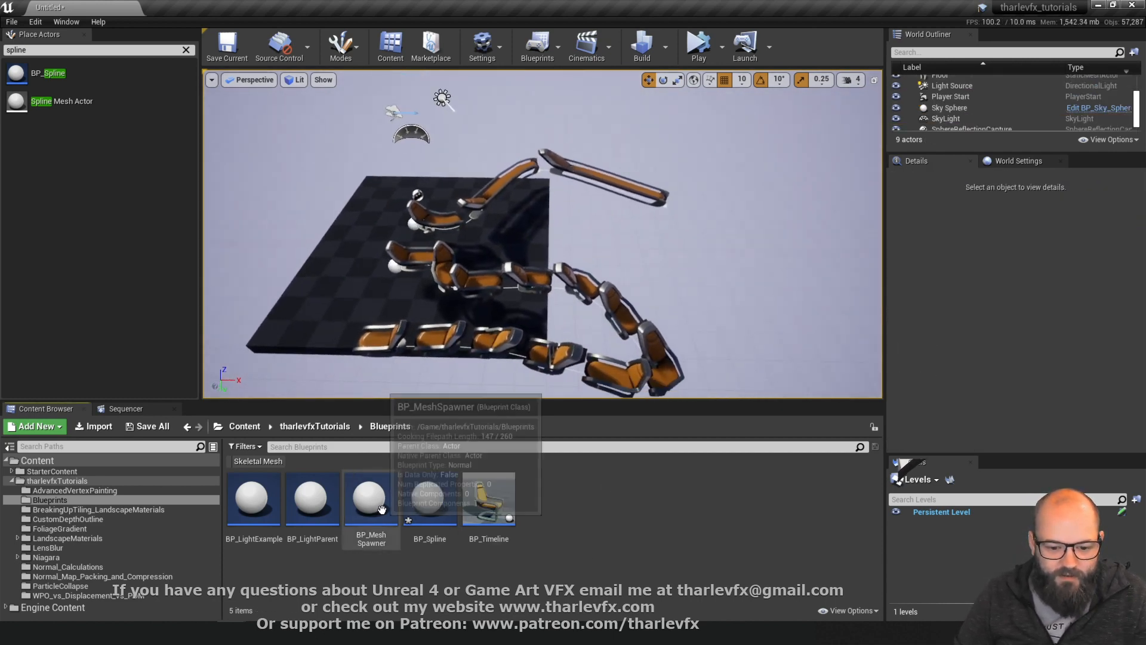
{"action": "right_click", "coordinate": [561, 511]}
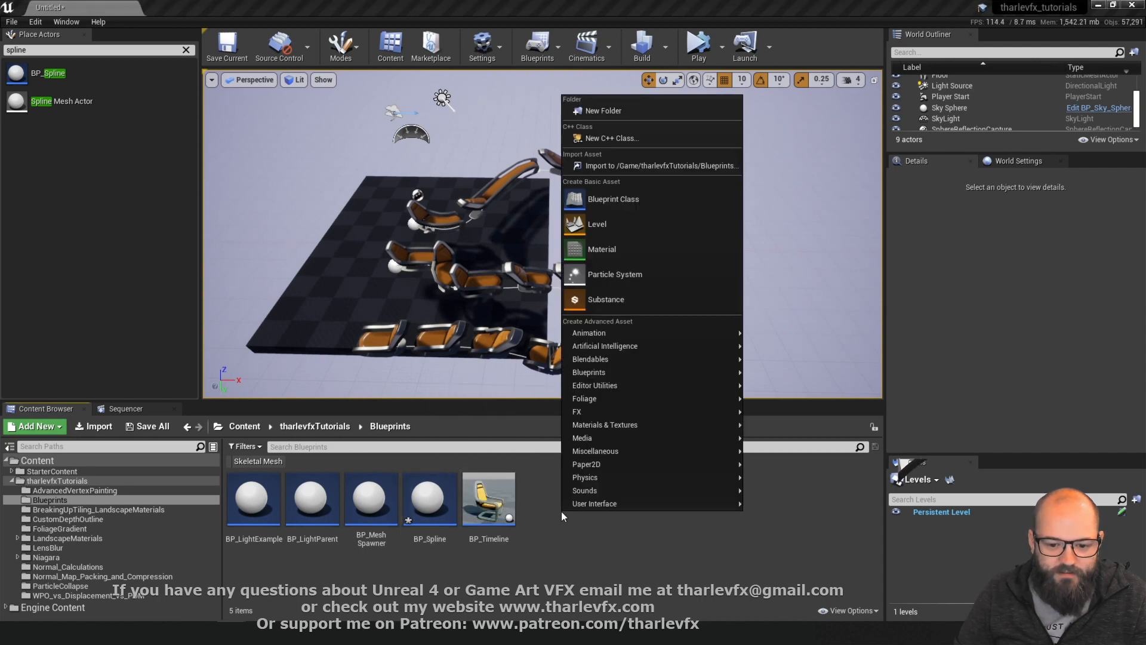
{"action": "left_click", "coordinate": [528, 517]}
{"action": "right_click", "coordinate": [421, 500]}
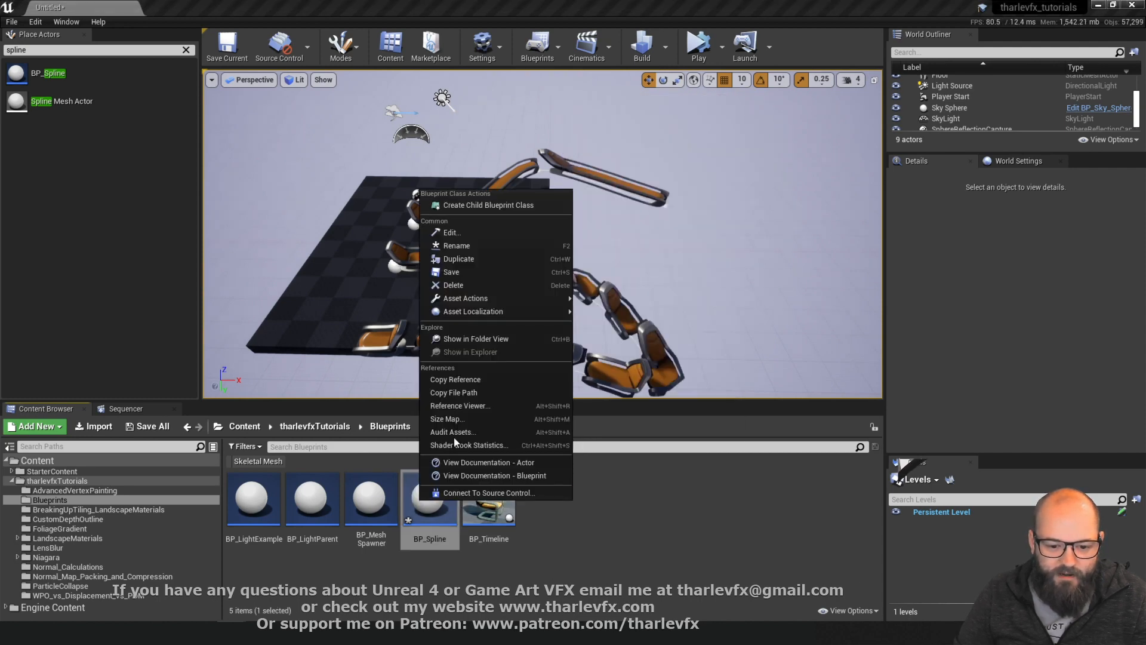
{"action": "left_click", "coordinate": [467, 259]}
{"action": "key", "text": "Return"}
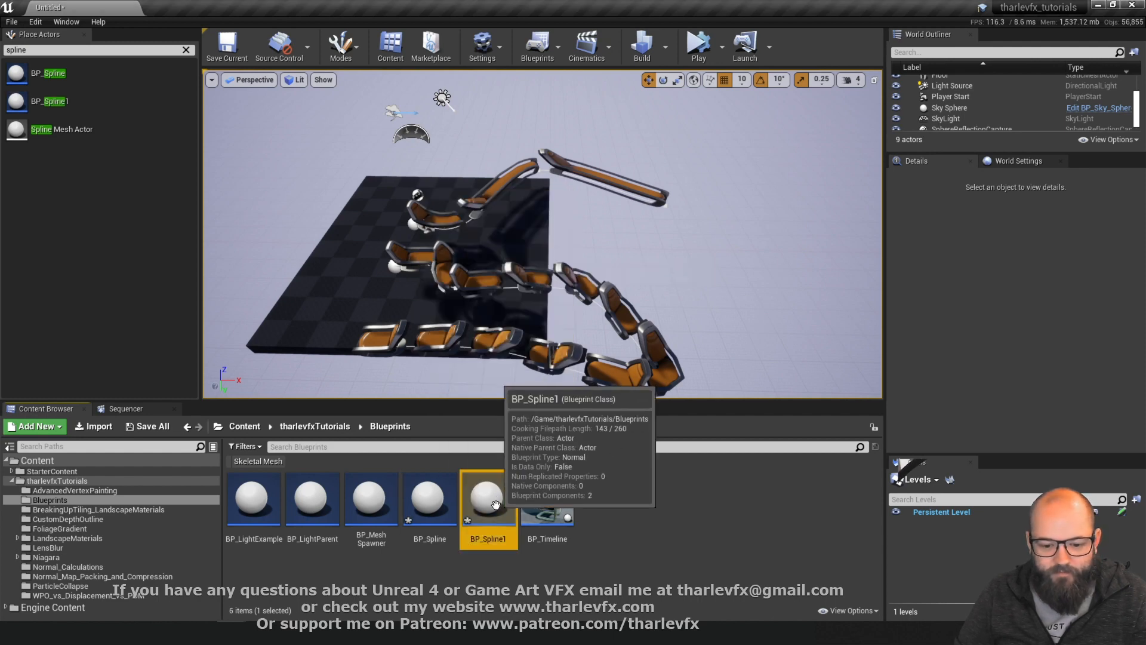
{"action": "key", "text": "F2"}
{"action": "type", "text": "BP_SplineAnim"}
{"action": "key", "text": "Return"}
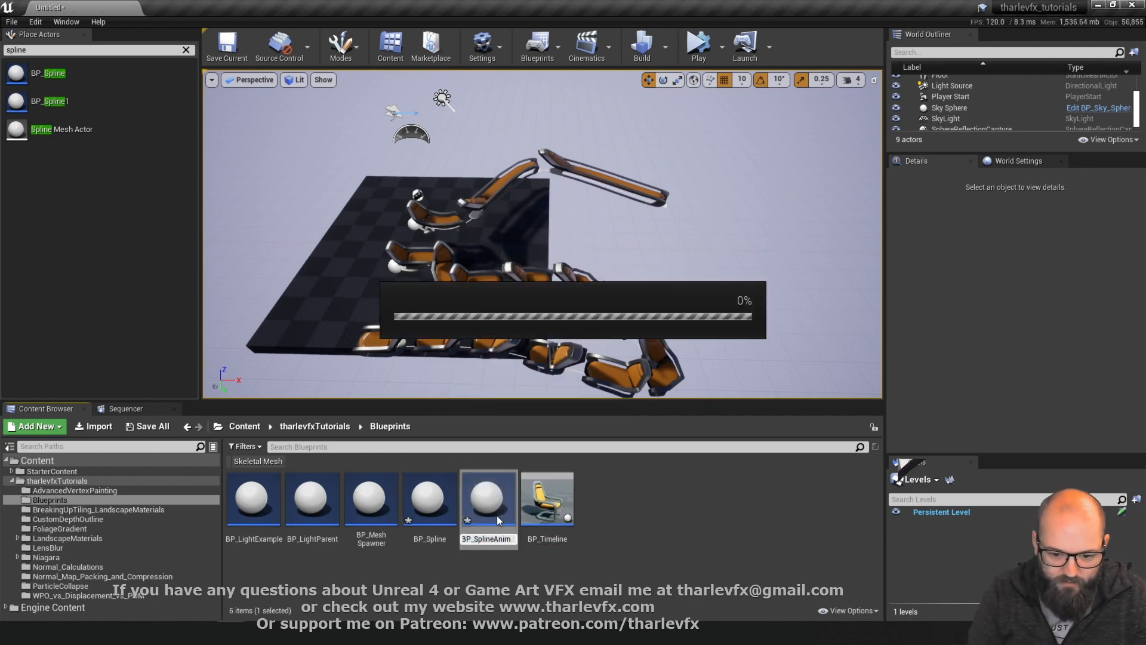
Open BP_SplineAnim, disconnect the Construction Script entry node from the Branch, and compile the blueprint
{"action": "double_click", "coordinate": [487, 510]}
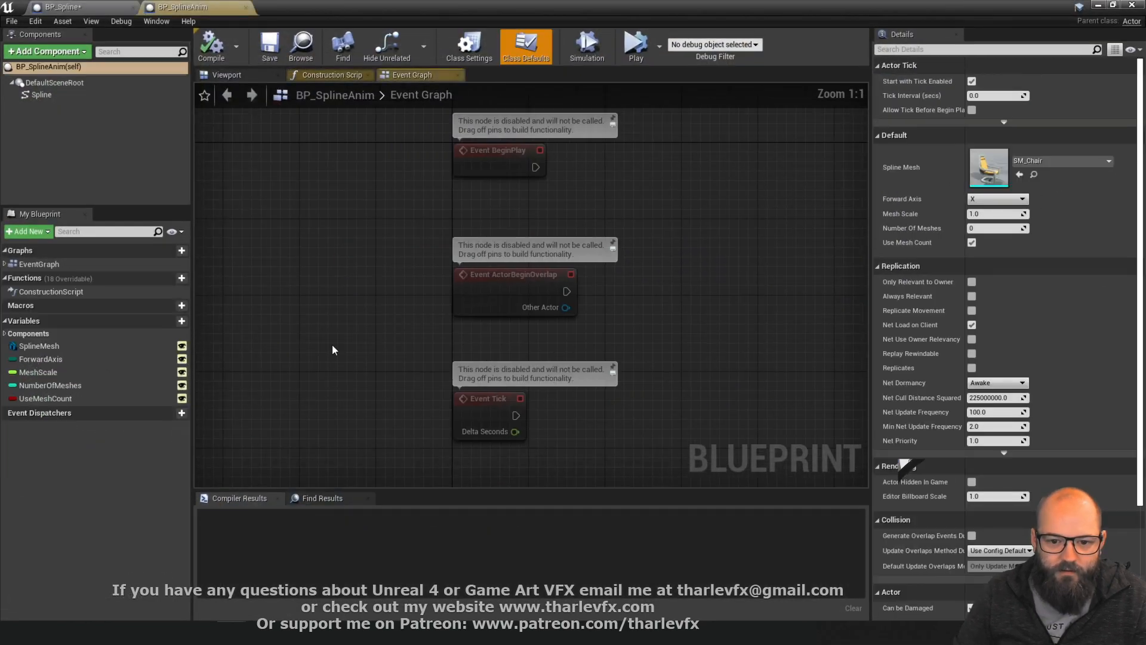
{"action": "left_click", "coordinate": [317, 76]}
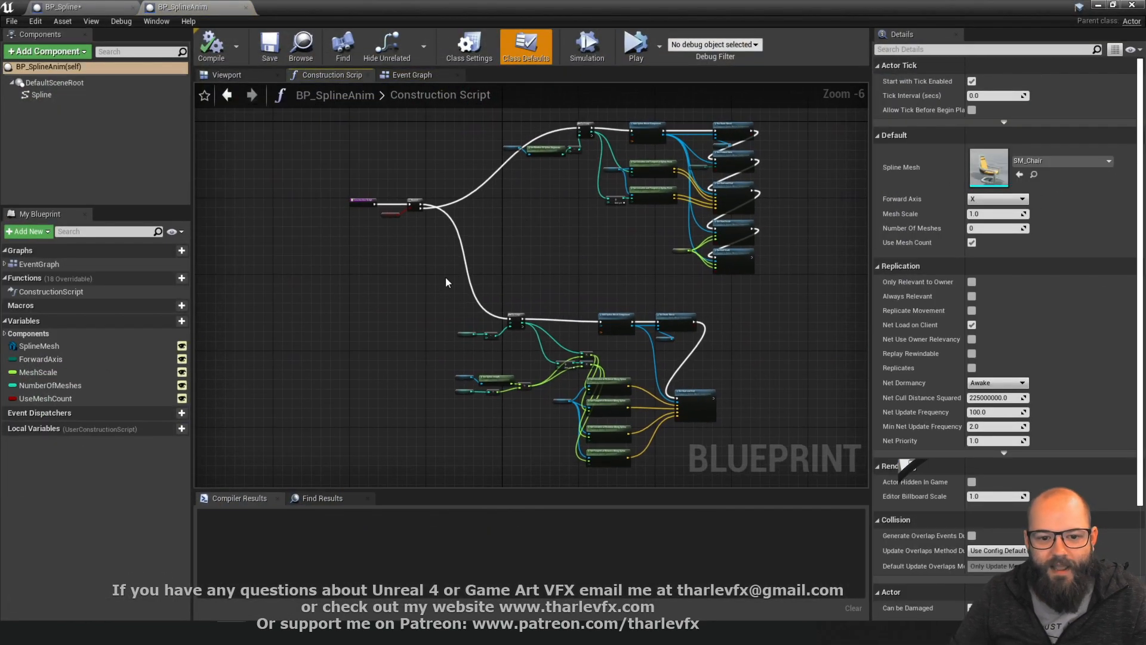
{"action": "right_click_drag", "start_coordinate": [398, 273], "coordinate": [381, 275]}
{"action": "scroll", "coordinate": [368, 226], "scroll_direction": "up", "scroll_amount": 5}
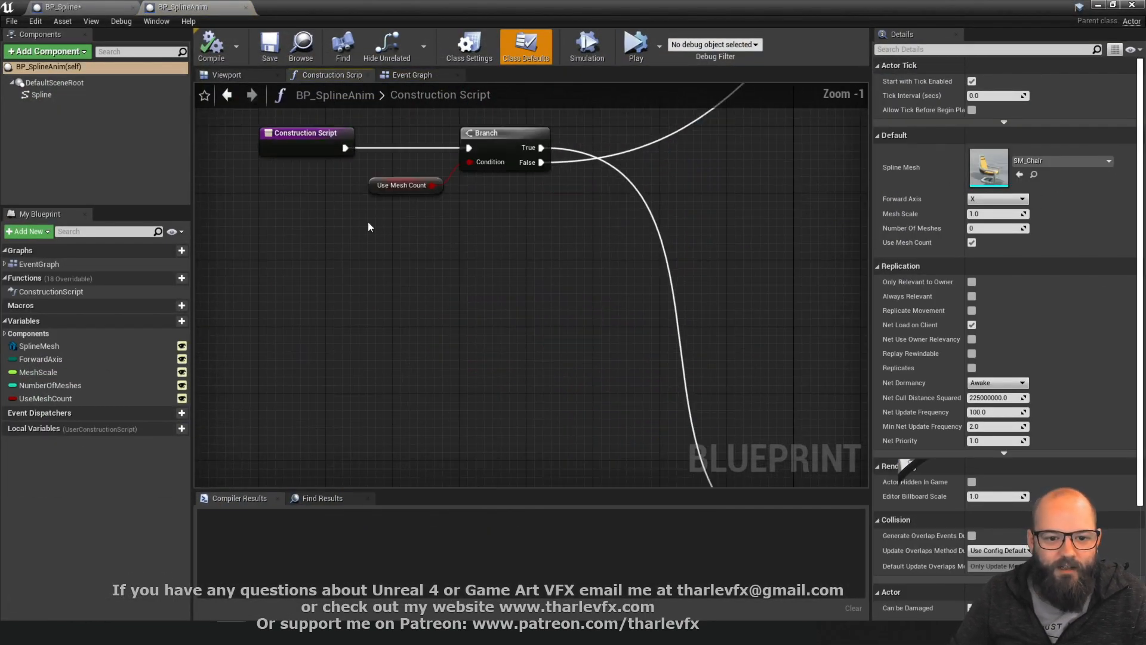
{"action": "right_click_drag", "start_coordinate": [375, 172], "coordinate": [360, 244]}
{"action": "left_click", "coordinate": [341, 215], "text": "alt"}
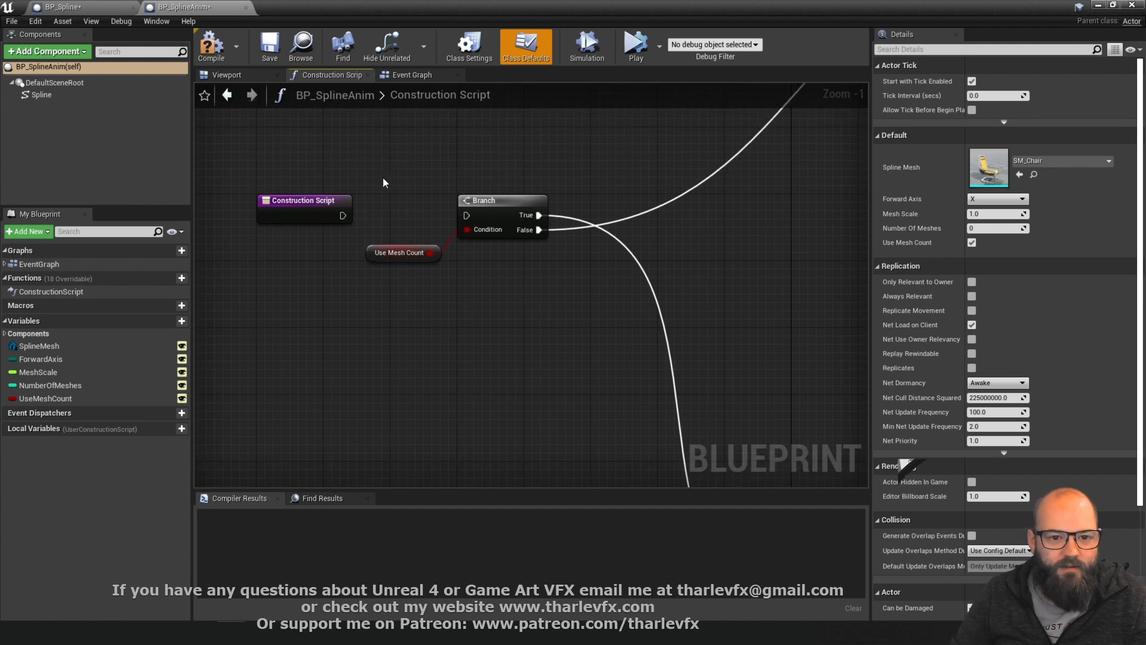
Delete the Event ActorBeginOverlap and Event Tick nodes from BP_SplineAnim's Event Graph
{"action": "left_click", "coordinate": [401, 74]}
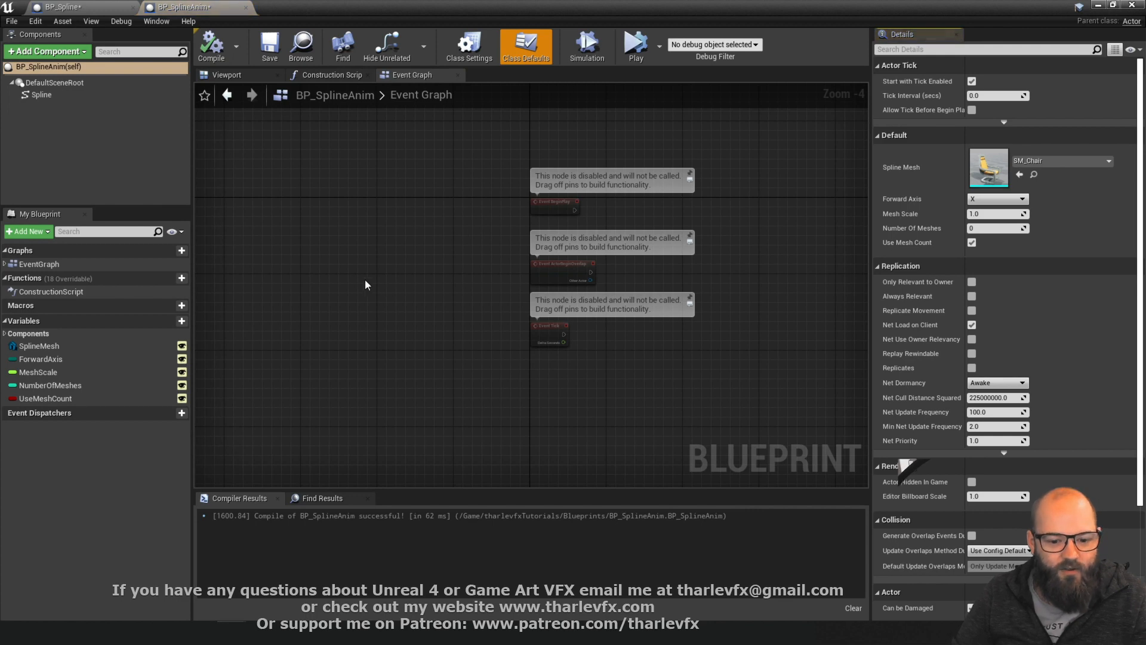
{"action": "left_click", "coordinate": [232, 75]}
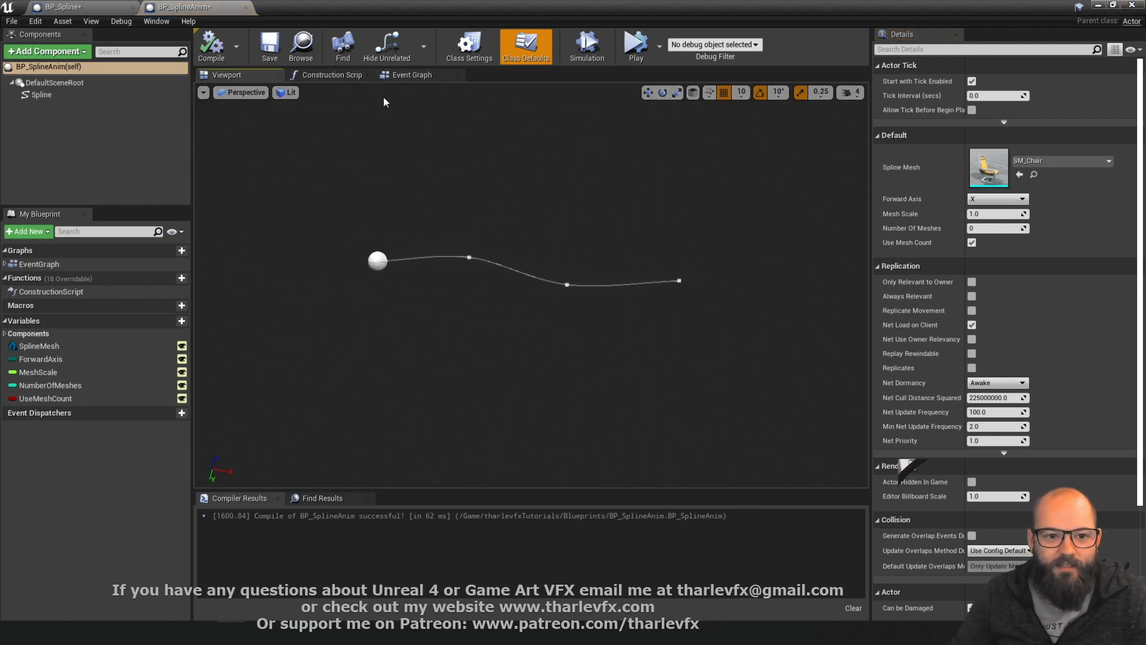
{"action": "left_click", "coordinate": [414, 74]}
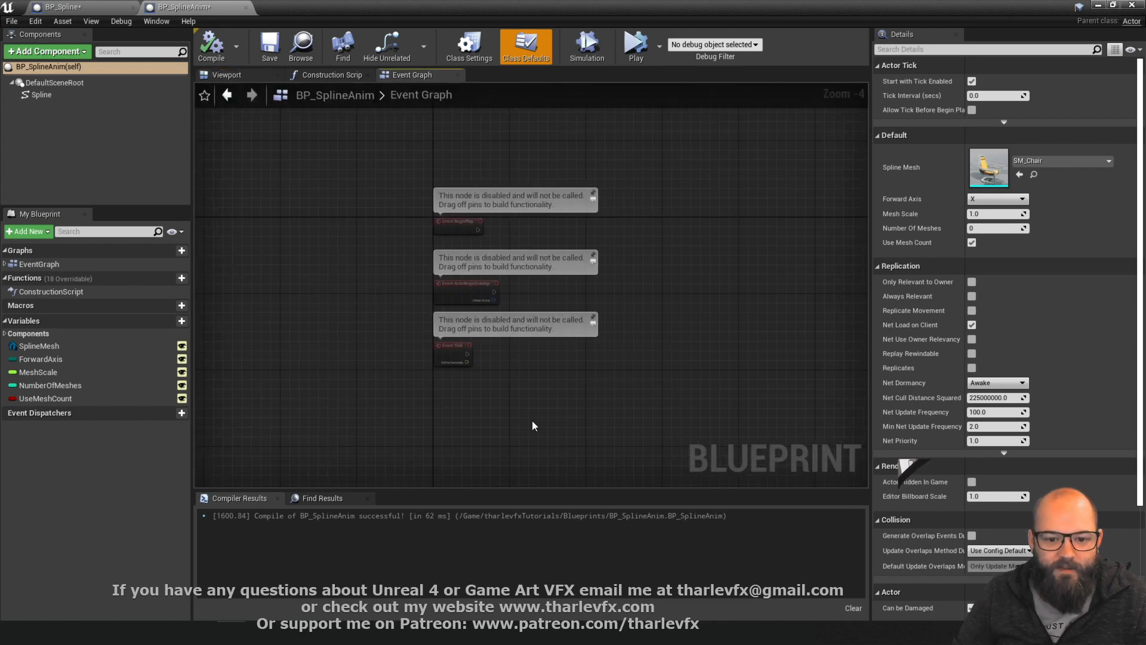
{"action": "scroll", "coordinate": [532, 420], "scroll_direction": "up", "scroll_amount": 4}
{"action": "right_click_drag", "start_coordinate": [543, 377], "coordinate": [647, 446]}
{"action": "left_click_drag", "start_coordinate": [647, 447], "coordinate": [391, 259]}
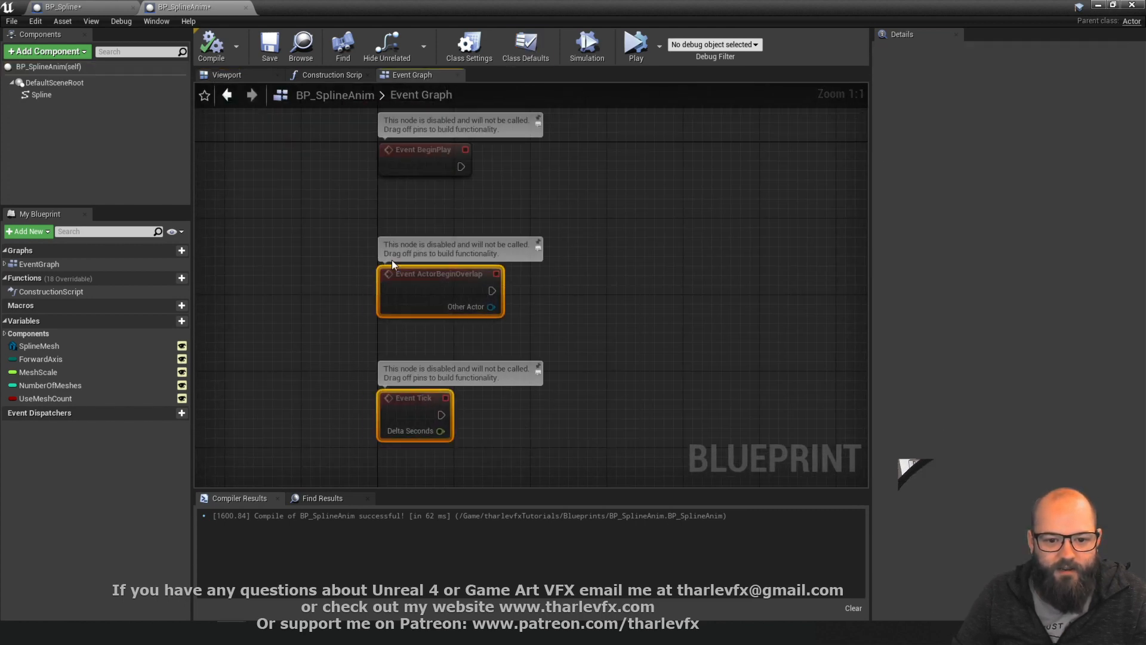
{"action": "key", "text": "Delete"}
Add a timeline named SplineAnim with its Play input driven by Event BeginPlay, and align it beside the event
{"action": "right_click_drag", "start_coordinate": [392, 259], "coordinate": [341, 347]}
{"action": "left_click_drag", "start_coordinate": [409, 253], "coordinate": [496, 253]}
{"action": "type", "text": "t"}
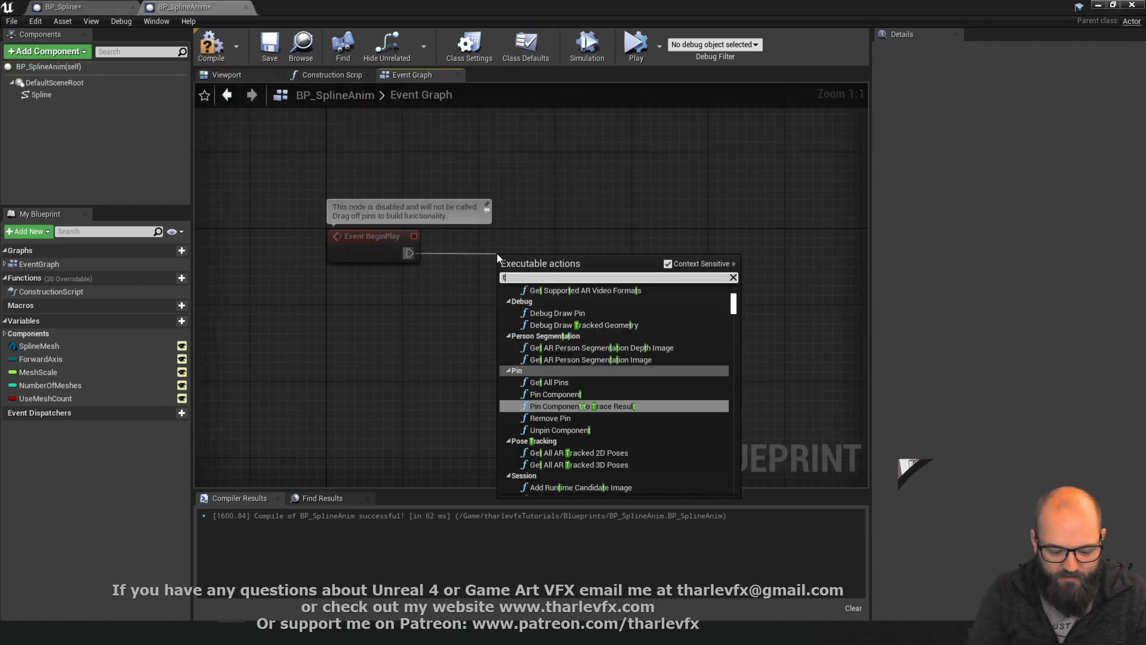
{"action": "type", "text": "imeline"}
{"action": "left_click", "coordinate": [551, 392]}
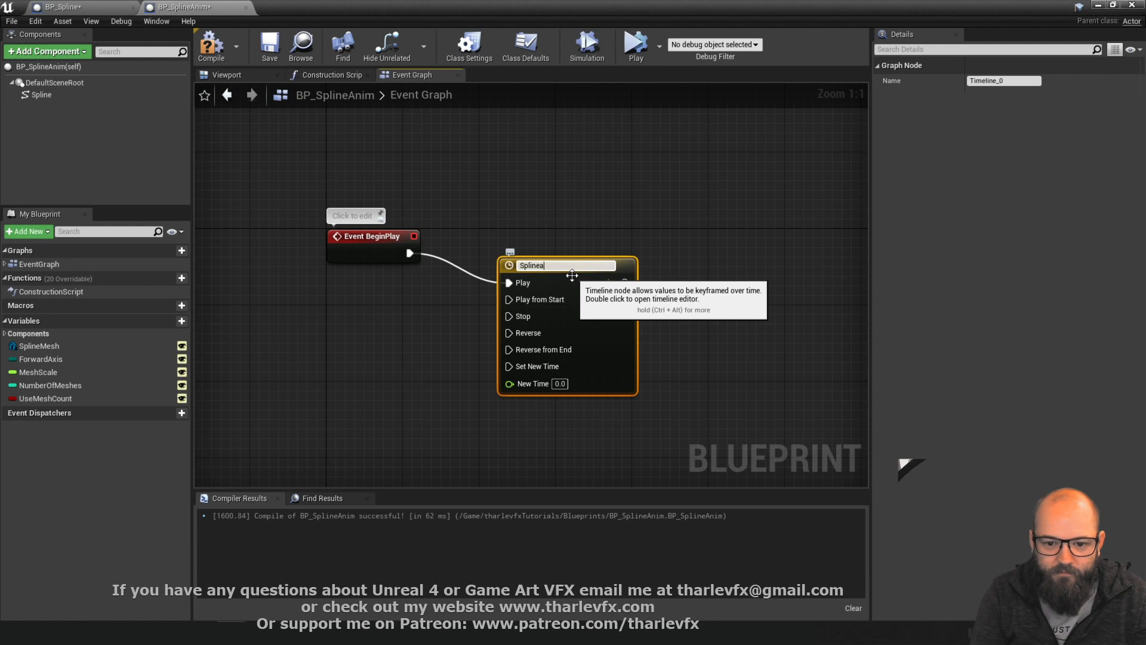
{"action": "type", "text": "SplineAnim"}
{"action": "key", "text": "Return"}
{"action": "left_click_drag", "start_coordinate": [561, 271], "coordinate": [542, 241]}
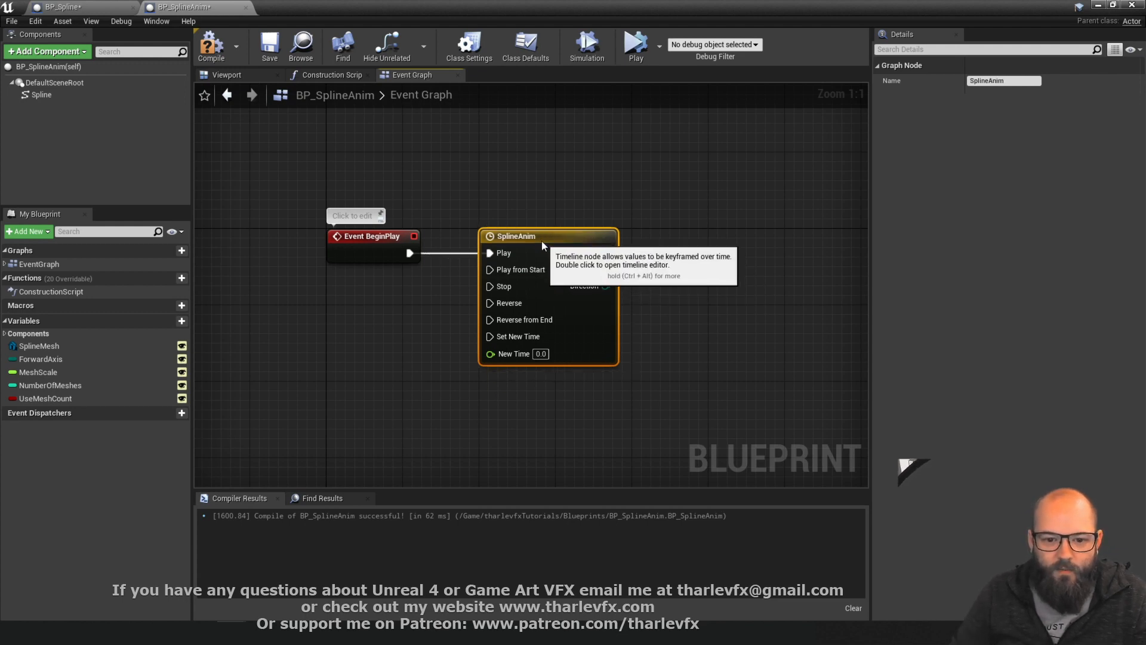
{"action": "left_click", "coordinate": [582, 431]}
{"action": "right_click_drag", "start_coordinate": [581, 431], "coordinate": [545, 406]}
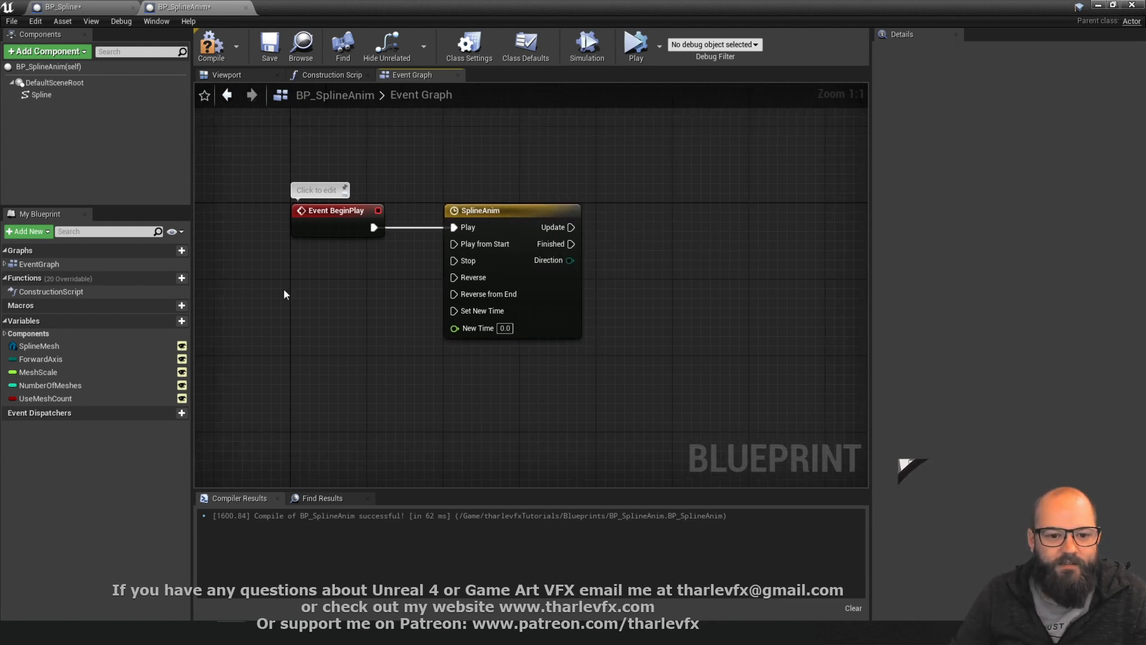
{"action": "right_click_drag", "start_coordinate": [366, 357], "coordinate": [363, 323]}
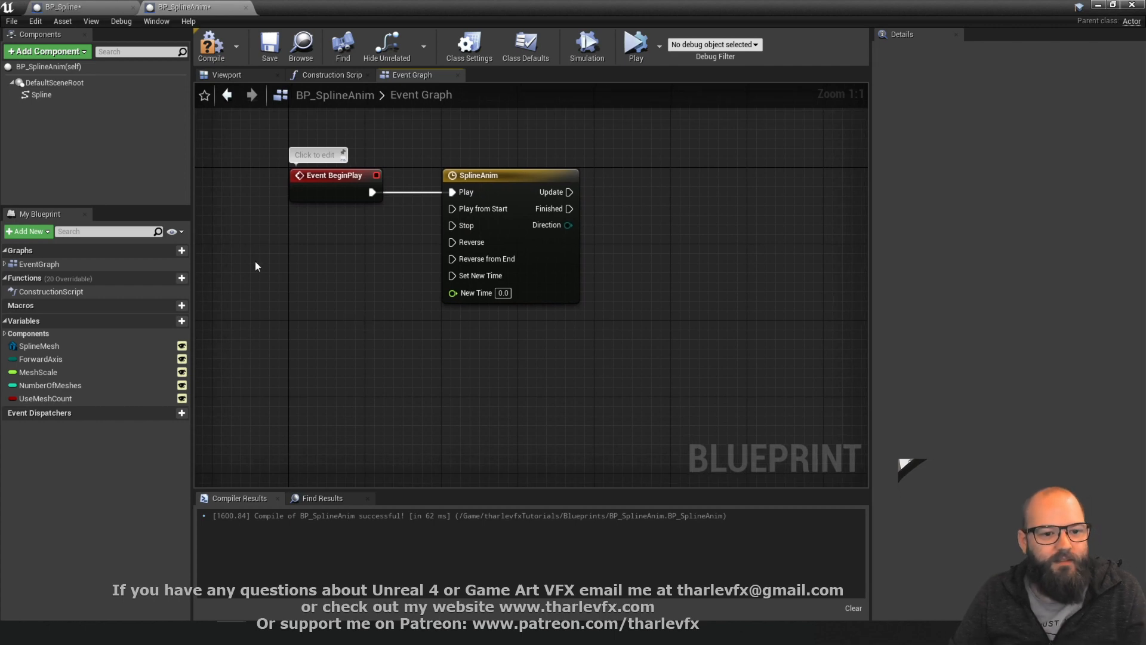
Place a Spline component reference below the timeline and attach a Get Spline Length node to it
{"action": "left_click_drag", "start_coordinate": [41, 94], "coordinate": [420, 335]}
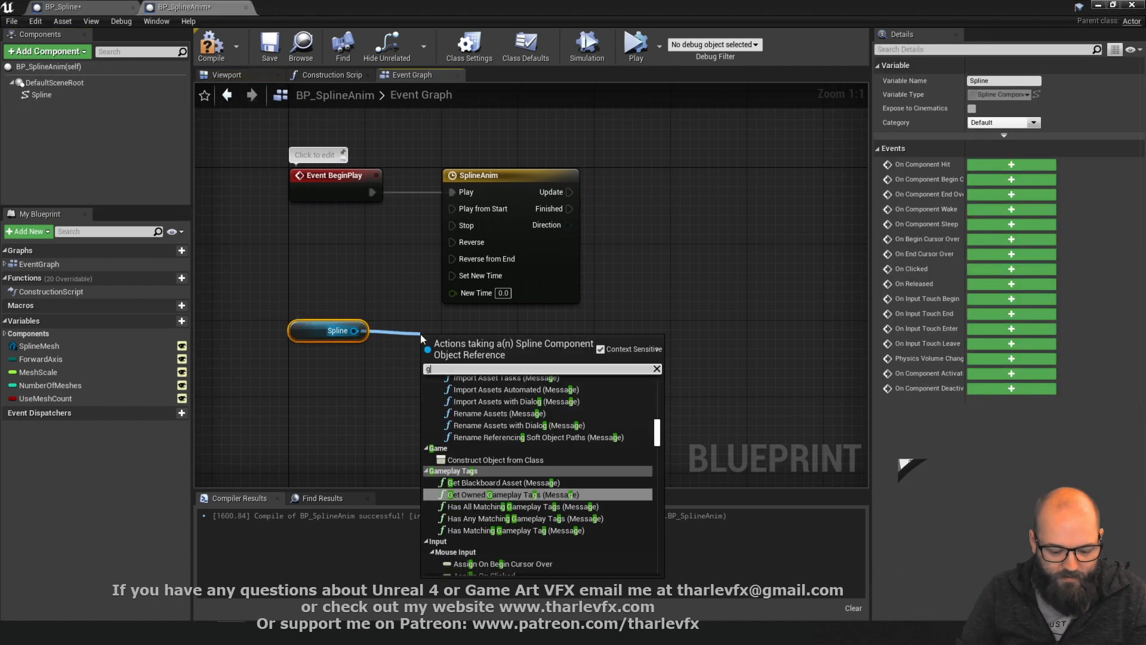
{"action": "type", "text": "get leng"}
{"action": "key", "text": "Return"}
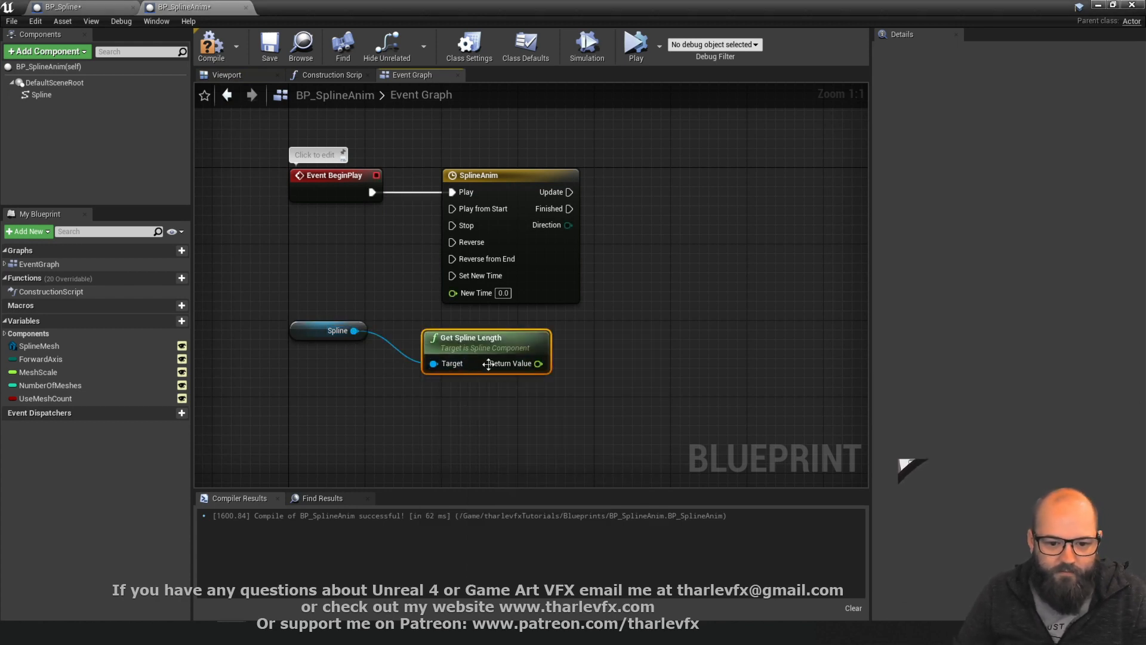
{"action": "left_click_drag", "start_coordinate": [490, 363], "coordinate": [453, 355]}
{"action": "right_click_drag", "start_coordinate": [575, 403], "coordinate": [532, 374]}
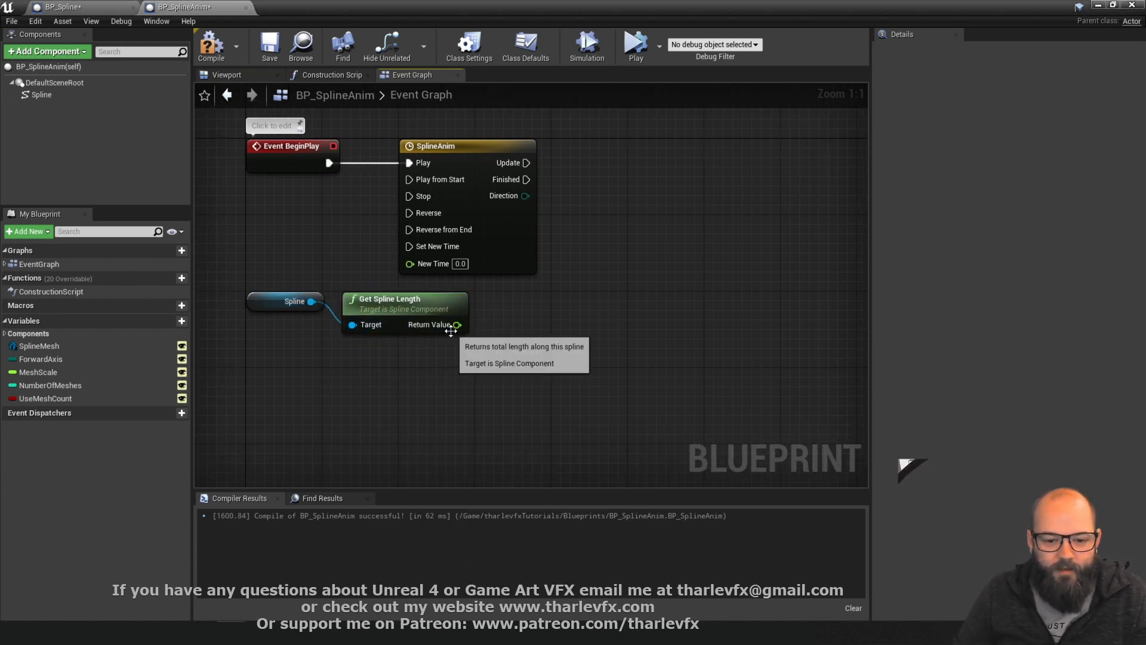
{"action": "right_click_drag", "start_coordinate": [582, 324], "coordinate": [573, 349]}
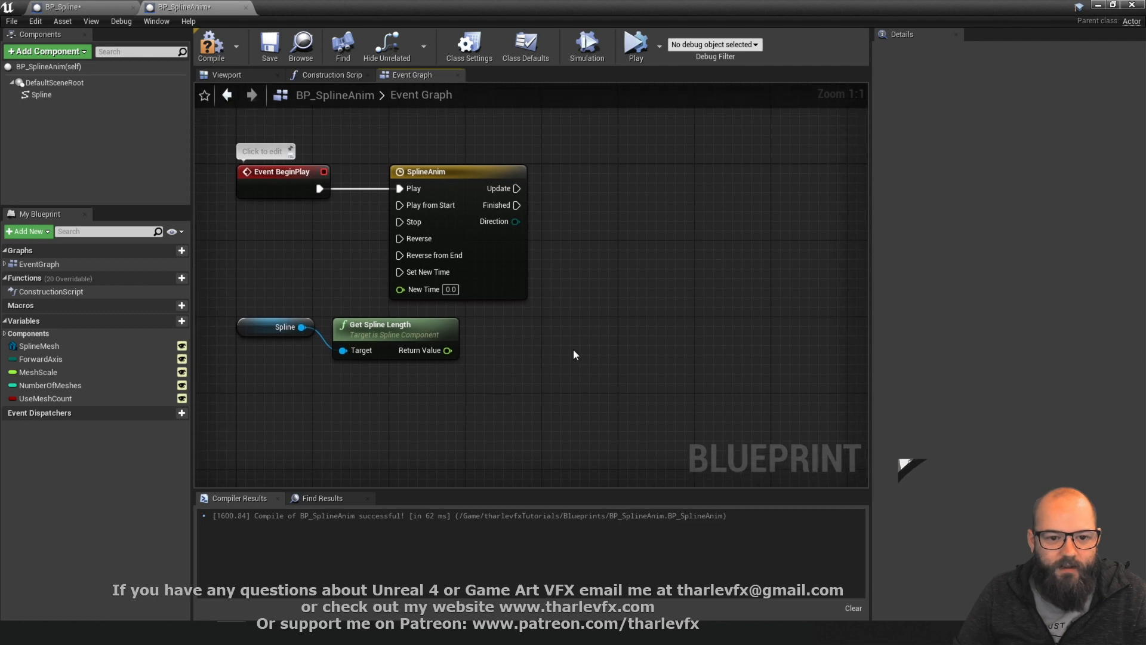
Add a Get Location at Distance Along Spline node below the SplineAnim timeline and separate it from its Spline reference
{"action": "right_click", "coordinate": [546, 368]}
{"action": "type", "text": "ge"}
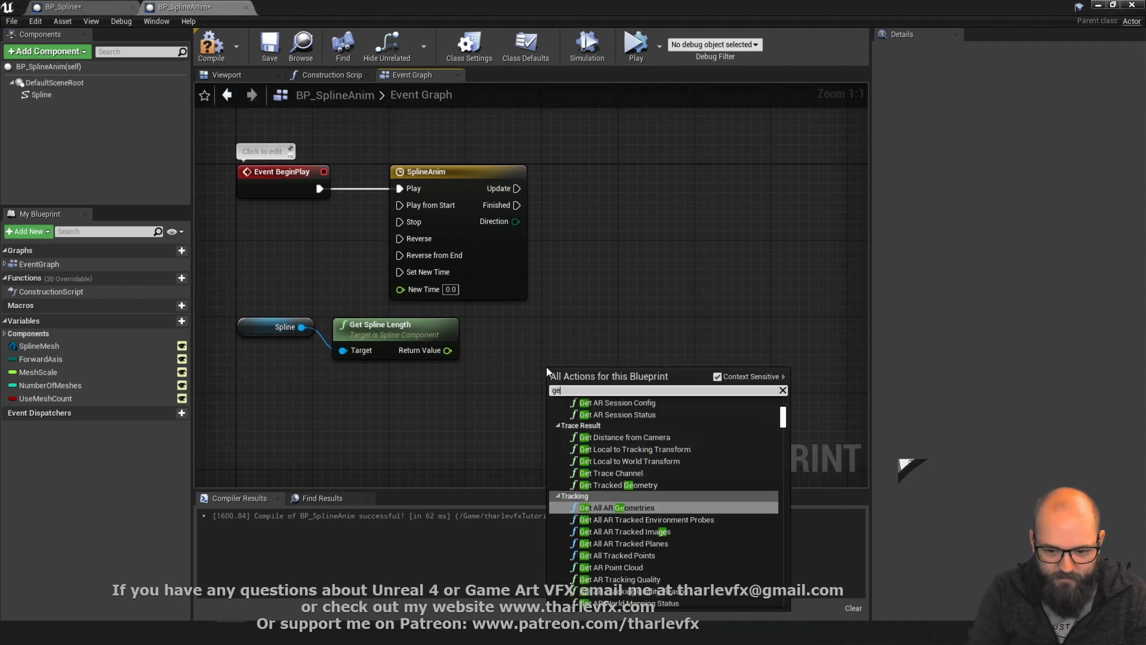
{"action": "type", "text": "t location at dist"}
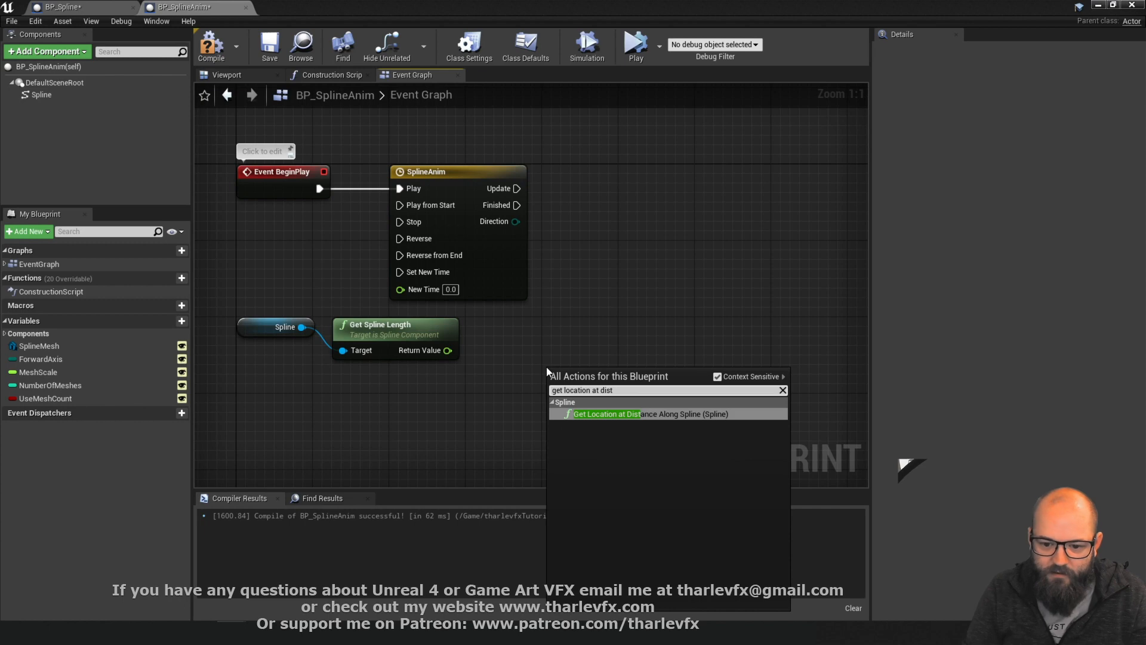
{"action": "key", "text": "Return"}
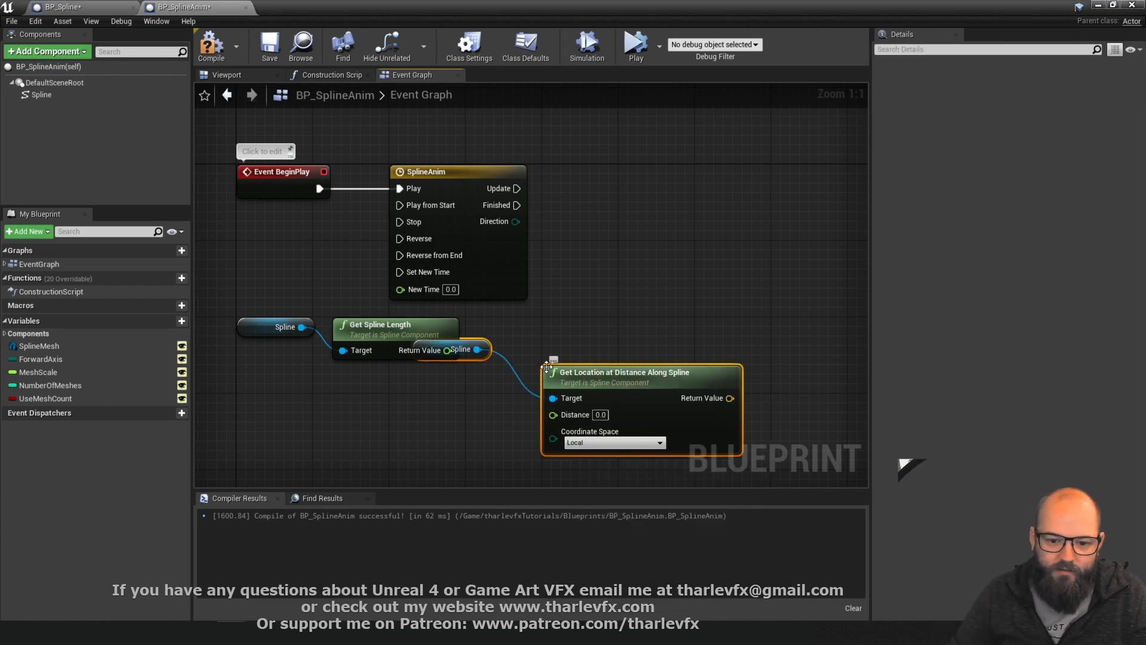
{"action": "left_click", "coordinate": [532, 341]}
{"action": "left_click_drag", "start_coordinate": [481, 340], "coordinate": [450, 404]}
{"action": "left_click_drag", "start_coordinate": [603, 372], "coordinate": [603, 353]}
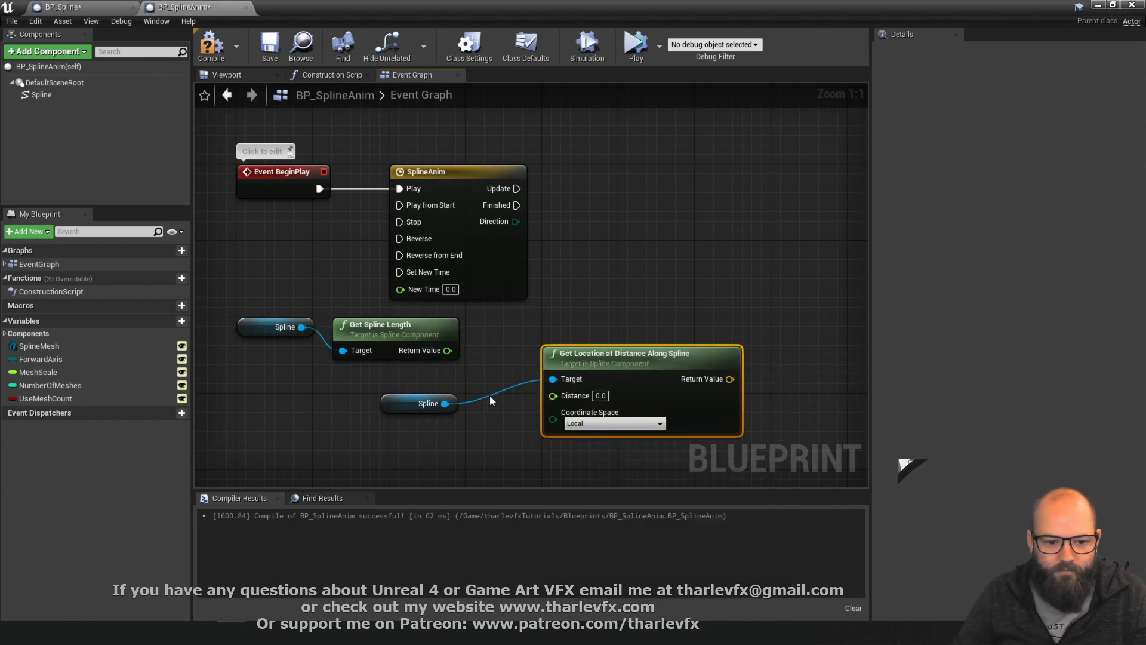
Delete the duplicate Spline reference and connect the remaining one to the Target of Get Location at Distance Along Spline
{"action": "left_click_drag", "start_coordinate": [260, 330], "coordinate": [270, 377]}
{"action": "left_click", "coordinate": [418, 409]}
{"action": "key", "text": "Delete"}
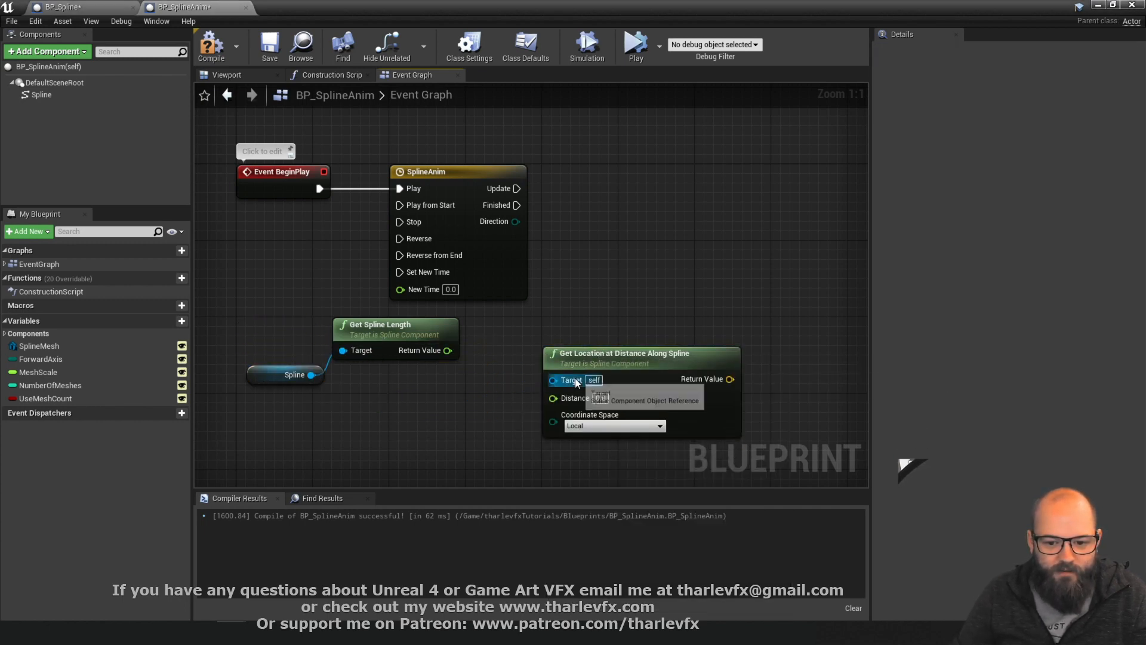
{"action": "left_click_drag", "start_coordinate": [574, 381], "coordinate": [284, 375]}
{"action": "left_click_drag", "start_coordinate": [591, 361], "coordinate": [715, 352]}
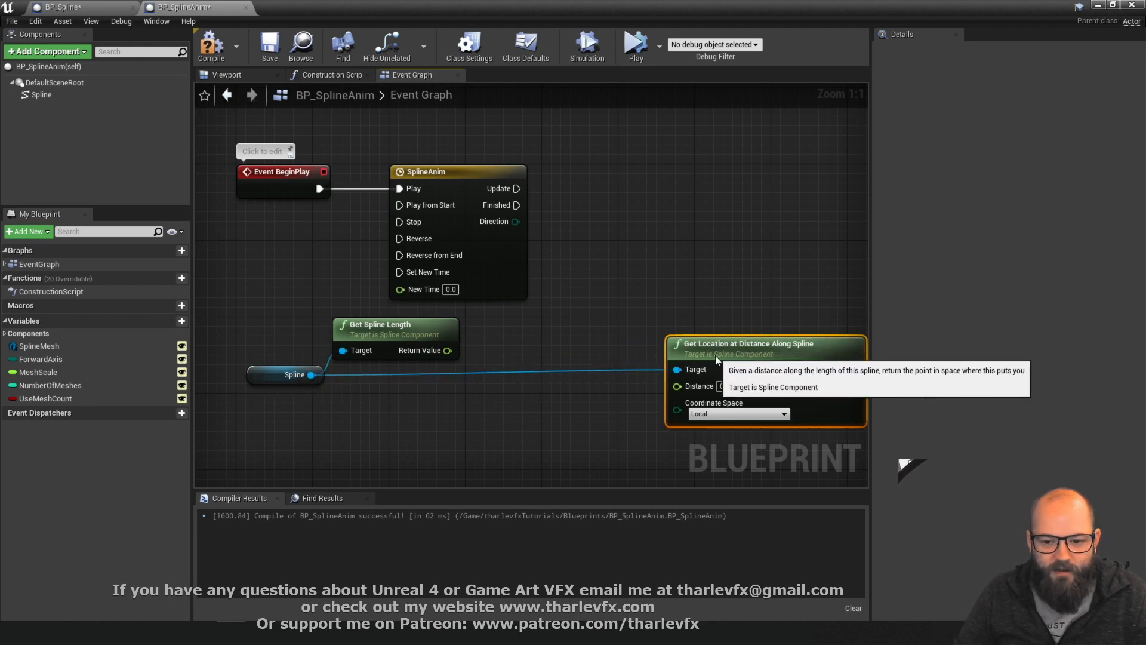
Open the SplineAnim timeline and add a float track named 0-1
{"action": "double_click", "coordinate": [491, 246]}
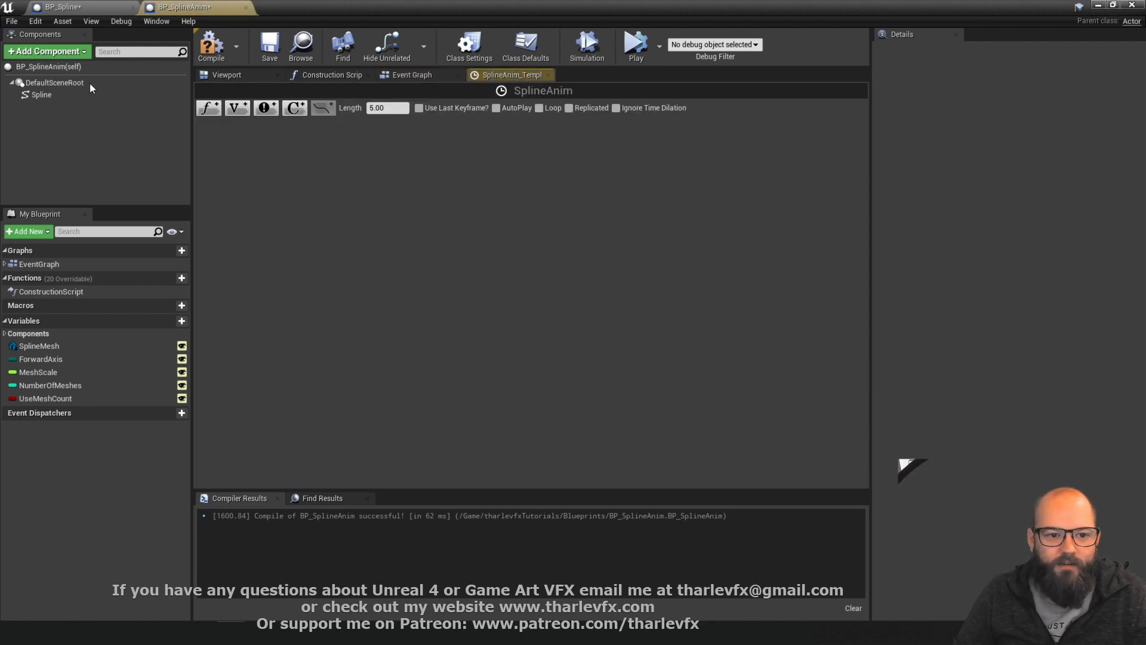
{"action": "left_click", "coordinate": [209, 109]}
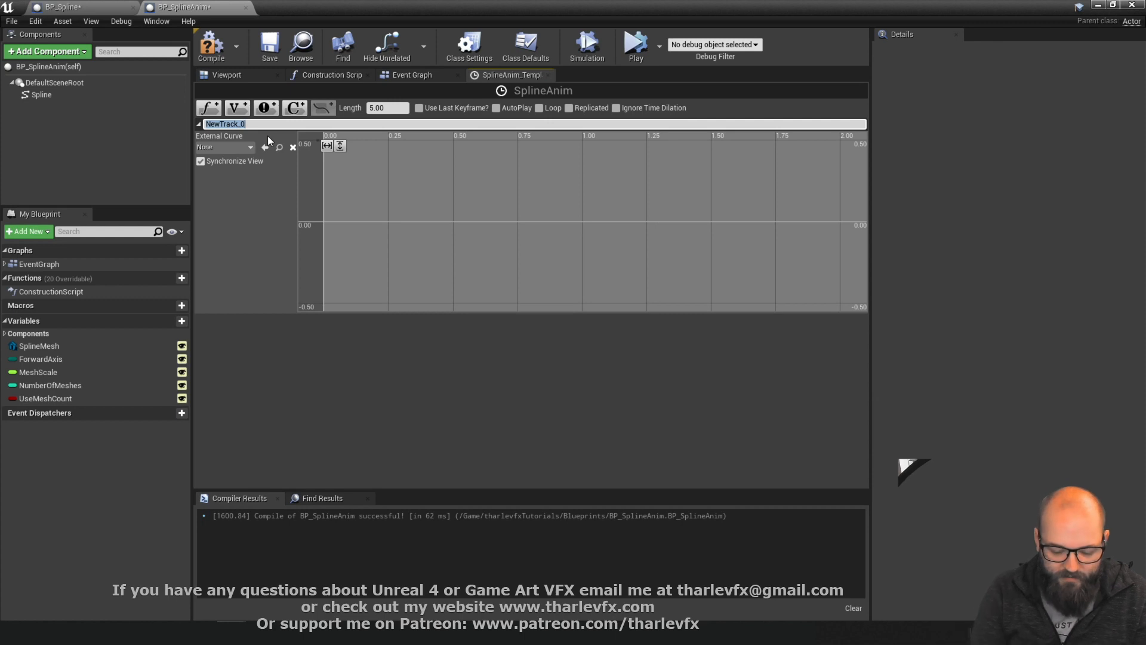
{"action": "type", "text": "0-1"}
{"action": "key", "text": "Return"}
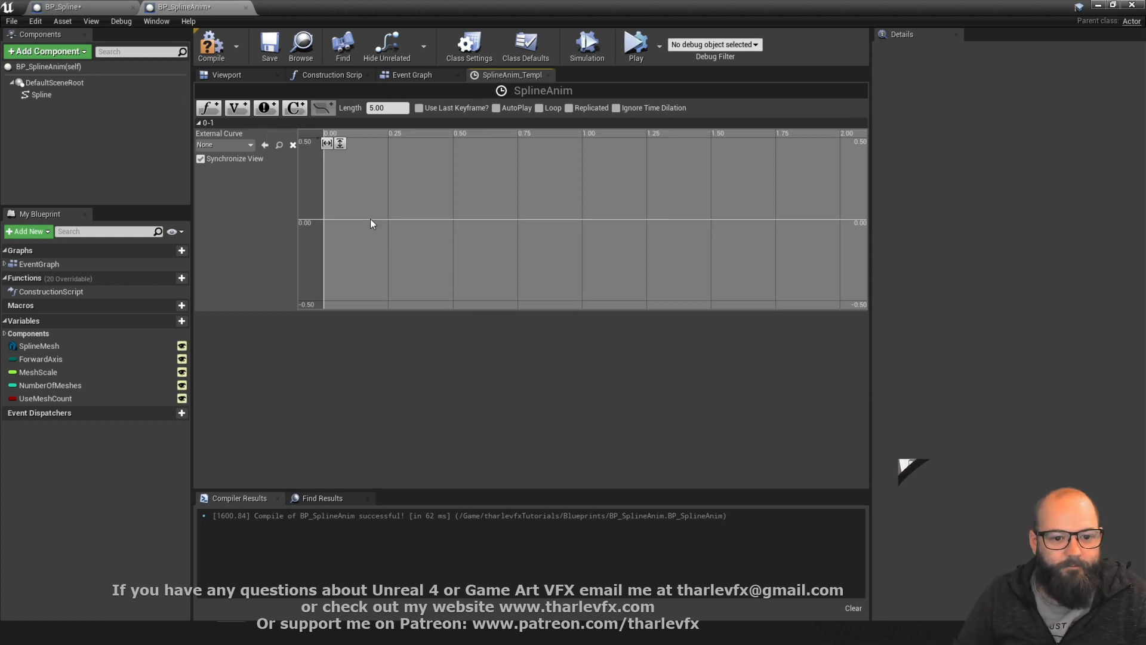
Add two keys to the 0-1 track: value 0 at time 0 and value 1 at time 5
{"action": "left_click", "coordinate": [389, 220], "text": "shift"}
{"action": "left_click", "coordinate": [517, 221], "text": "shift"}
{"action": "left_click_drag", "start_coordinate": [517, 221], "coordinate": [525, 219]}
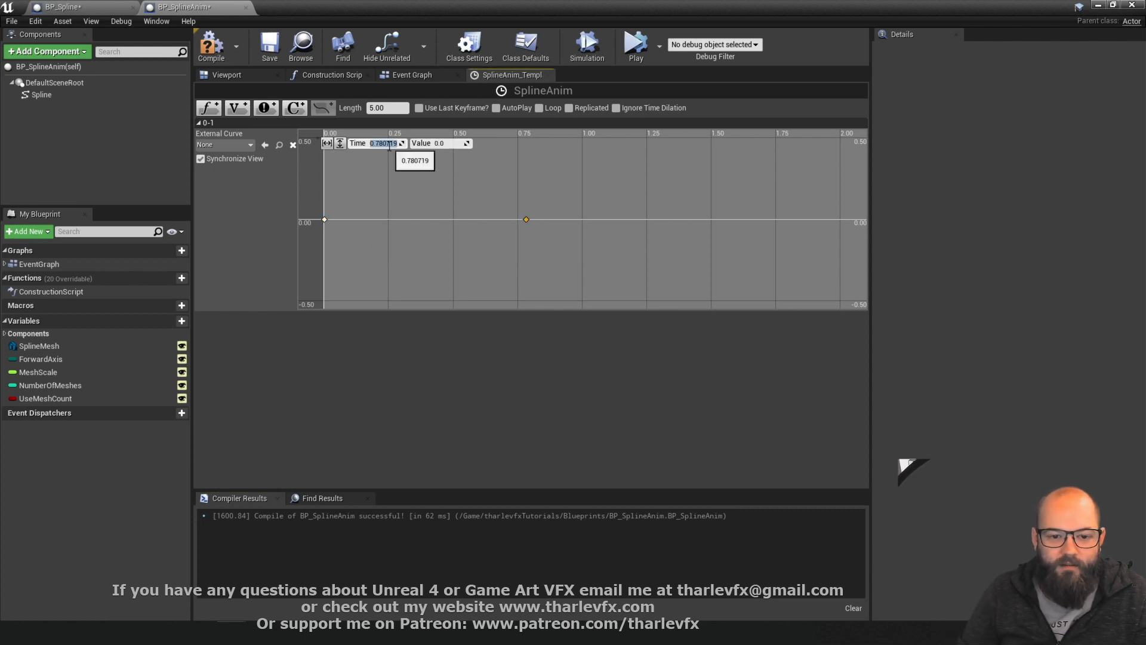
{"action": "key", "text": "Return"}
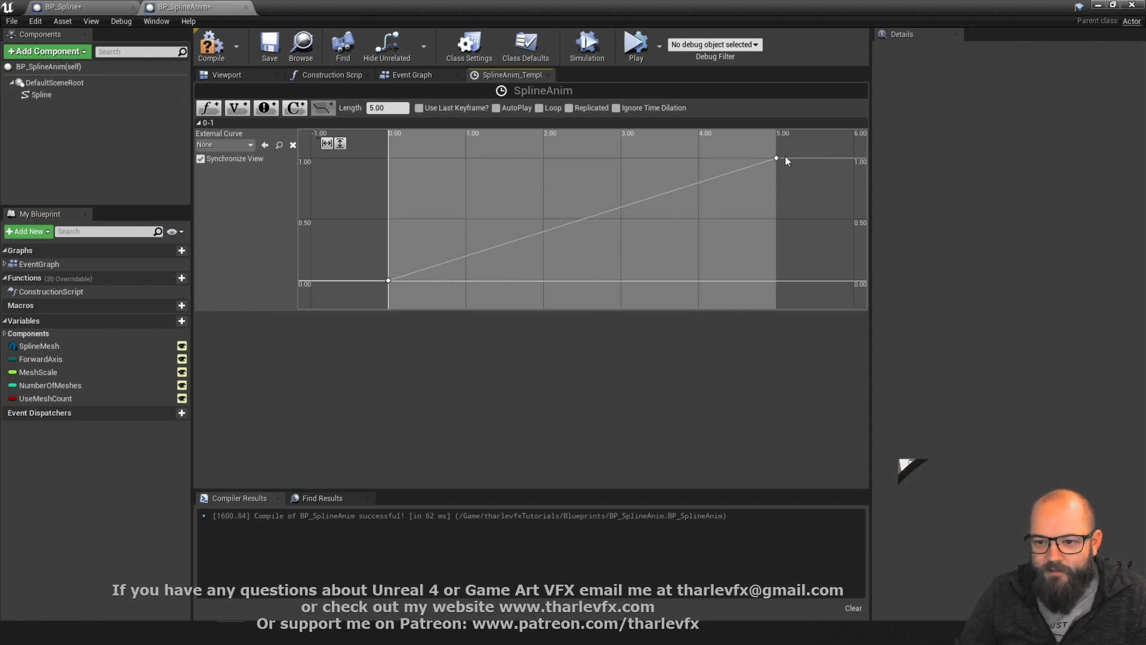
{"action": "left_click_drag", "start_coordinate": [808, 170], "coordinate": [364, 295]}
Return to the Event Graph and move the Get Spline Length node slightly closer to Get Location at Distance Along Spline
{"action": "left_click", "coordinate": [412, 75]}
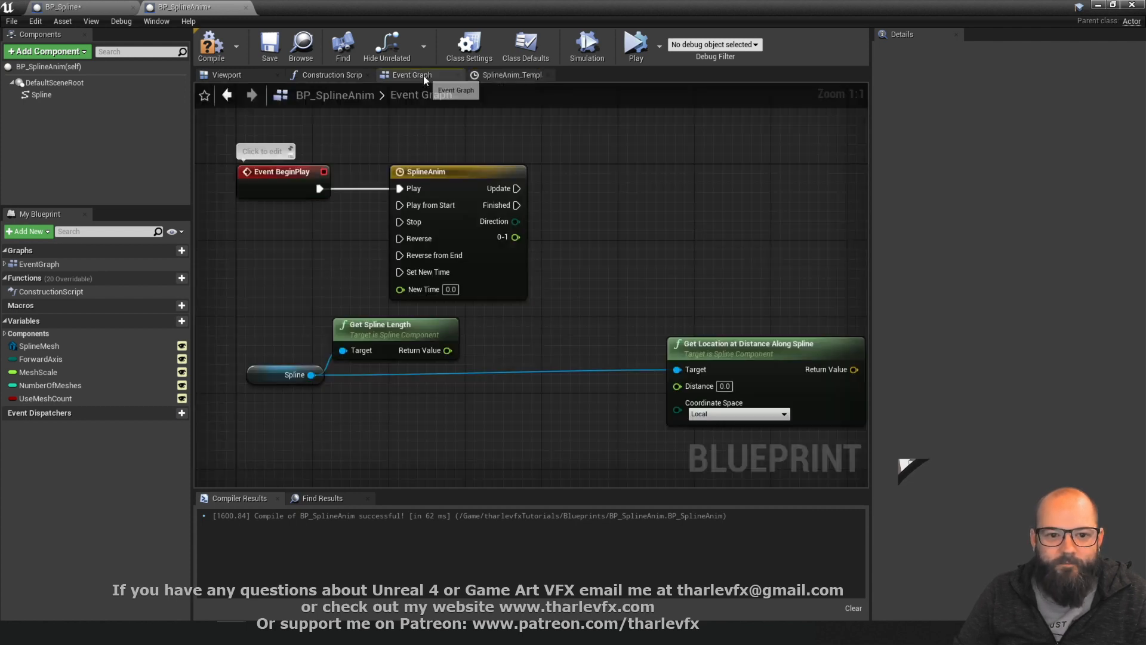
{"action": "left_click_drag", "start_coordinate": [358, 328], "coordinate": [376, 329]}
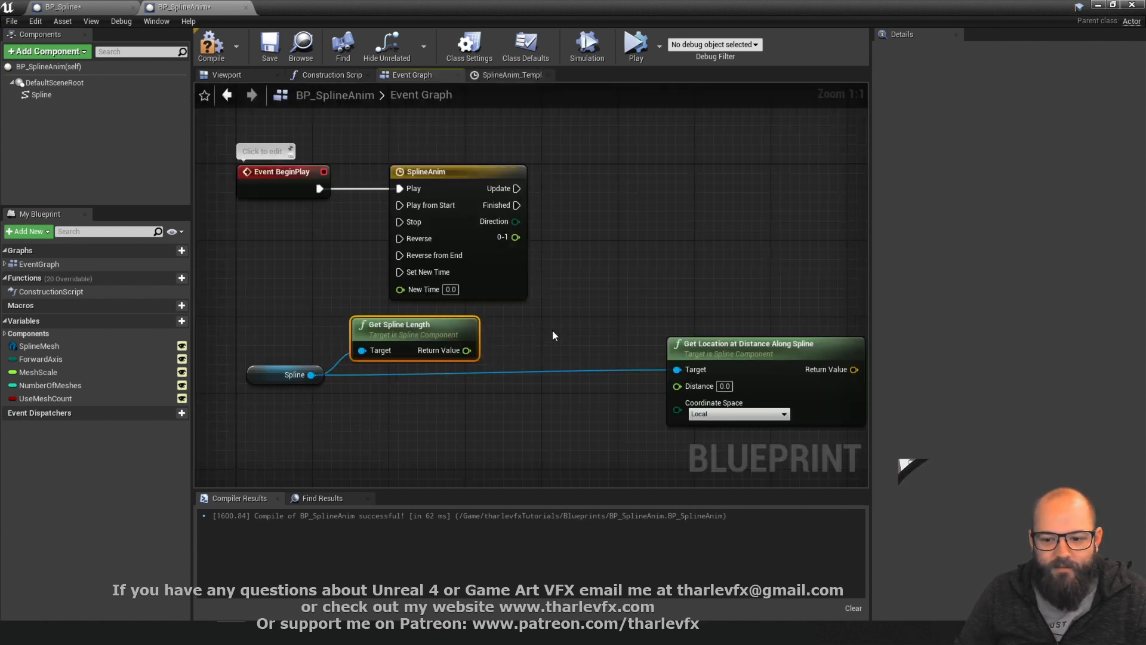
Multiply the timeline's 0-1 output by the Get Spline Length value and feed the result into Get Location at Distance Along Spline's Distance
{"action": "left_click_drag", "start_coordinate": [514, 237], "coordinate": [548, 301]}
{"action": "type", "text": "*"}
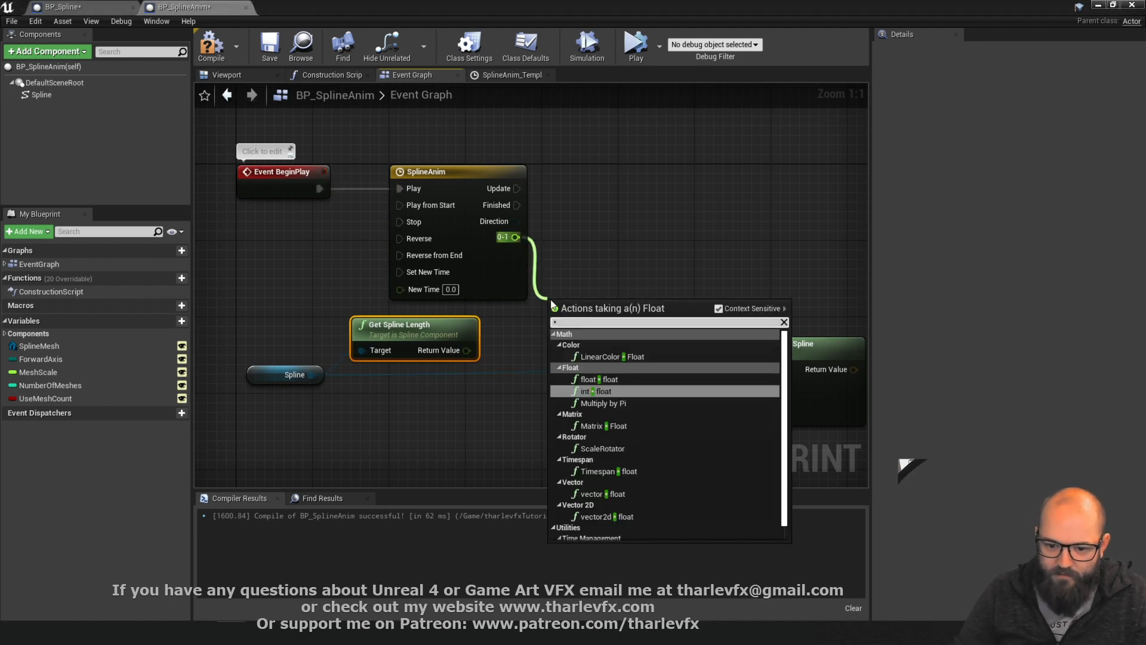
{"action": "left_click", "coordinate": [594, 380]}
{"action": "left_click_drag", "start_coordinate": [466, 351], "coordinate": [676, 387]}
{"action": "left_click_drag", "start_coordinate": [595, 306], "coordinate": [595, 314]}
{"action": "left_click", "coordinate": [599, 279]}
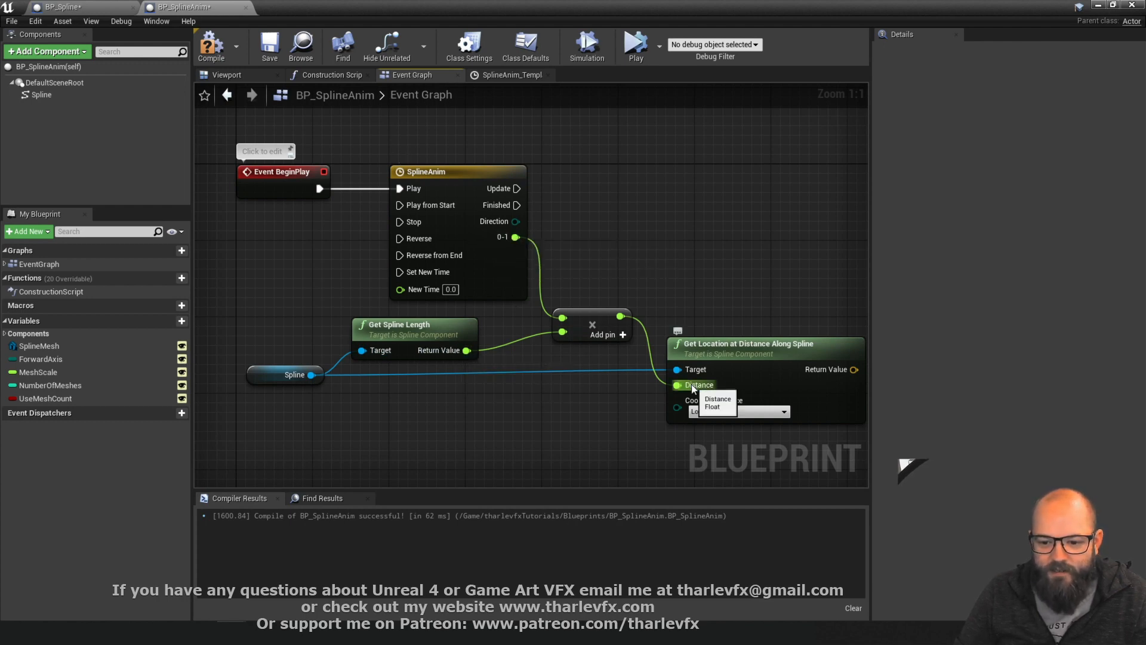
Enable Loop on the SplineAnim timeline and turn on Closed Loop for the Spline component
{"action": "double_click", "coordinate": [524, 253]}
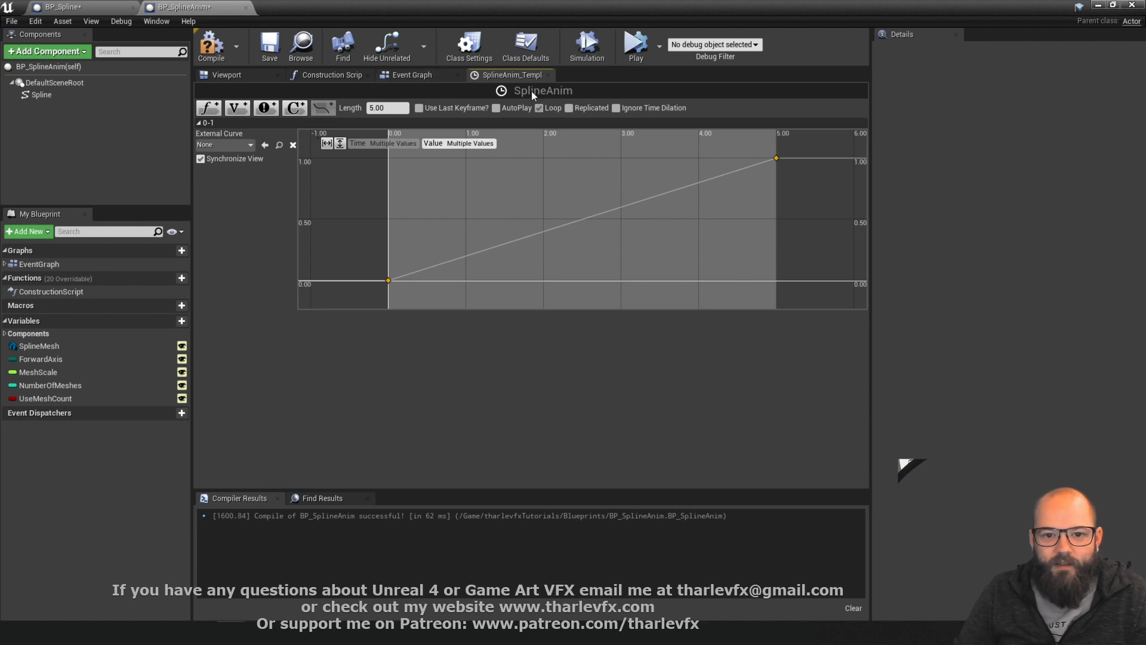
{"action": "left_click", "coordinate": [412, 75]}
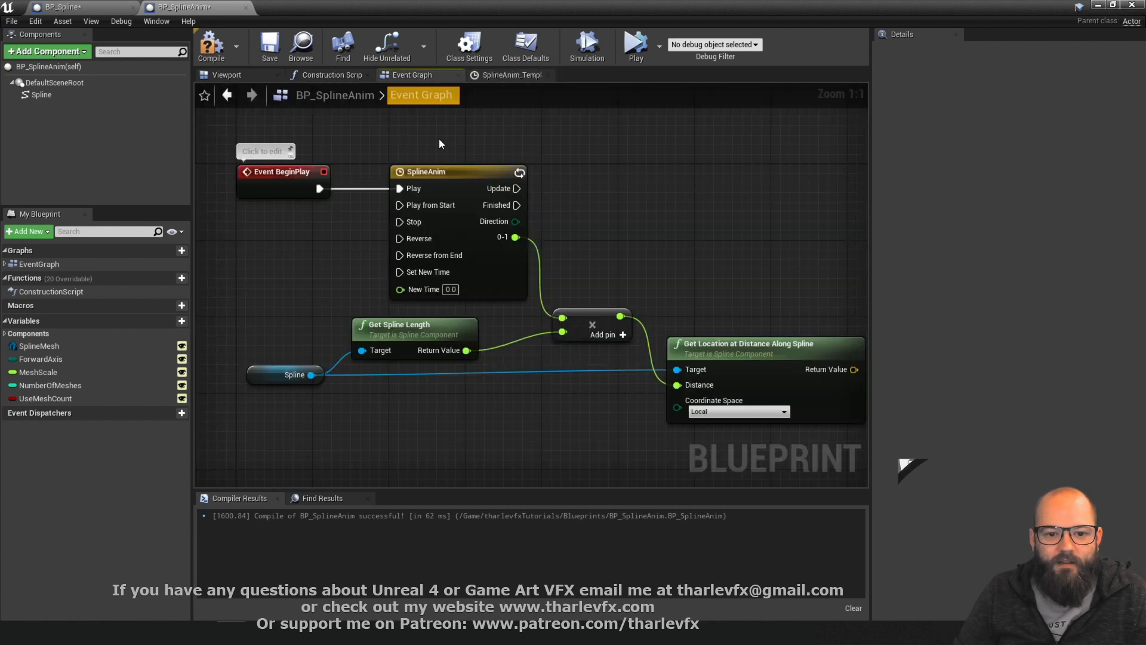
{"action": "left_click", "coordinate": [52, 95]}
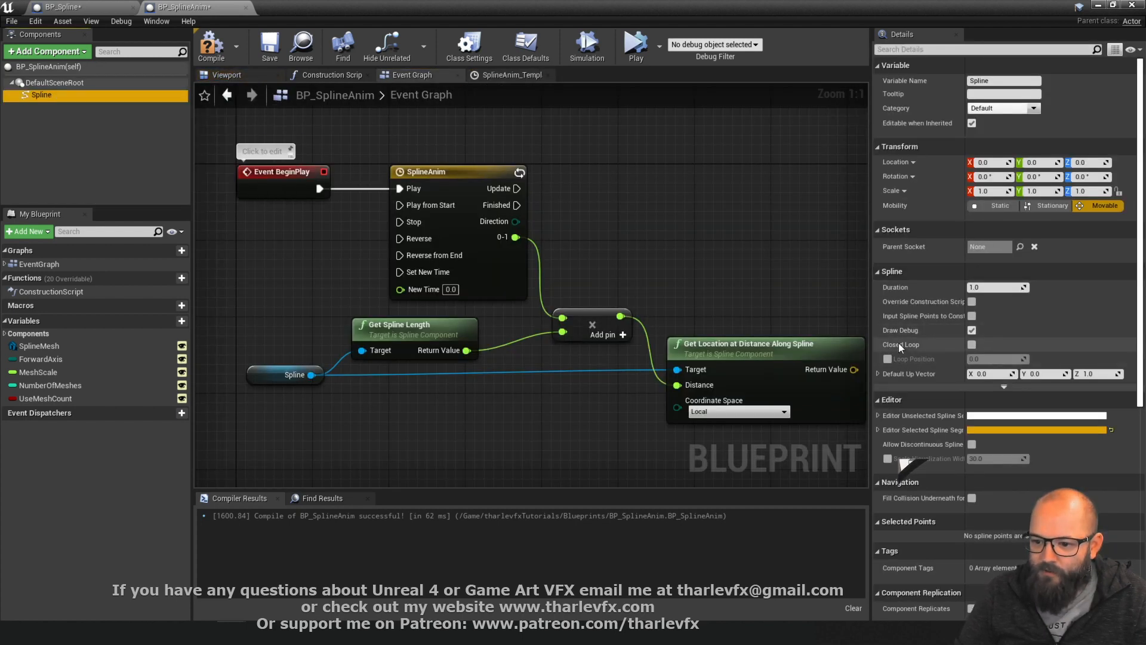
{"action": "left_click", "coordinate": [971, 344]}
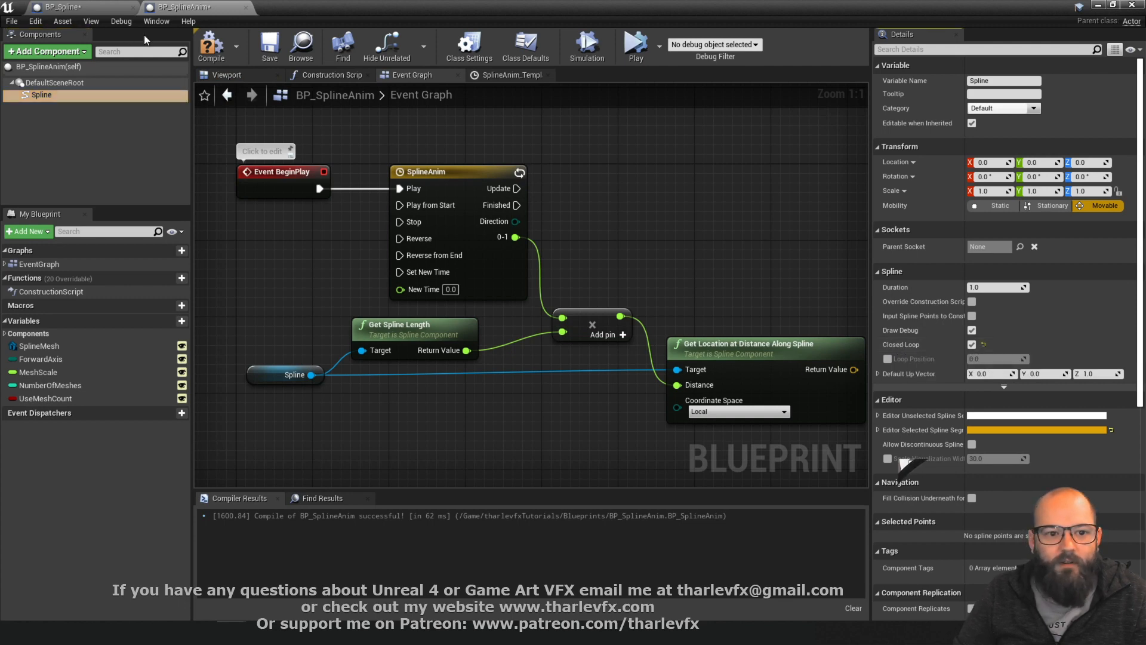
Reshape the spline in the Viewport into a closed curve that crosses itself, moving its middle points apart and adding an extra point
{"action": "left_click", "coordinate": [240, 78]}
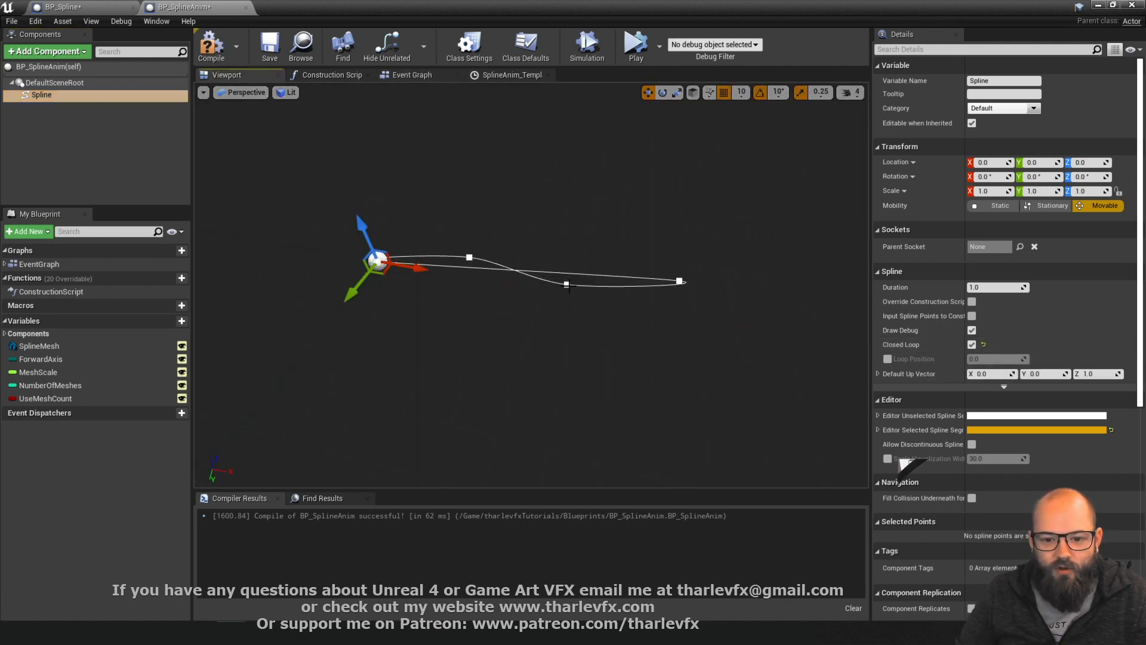
{"action": "left_click", "coordinate": [567, 285]}
{"action": "left_click_drag", "start_coordinate": [580, 297], "coordinate": [494, 411]}
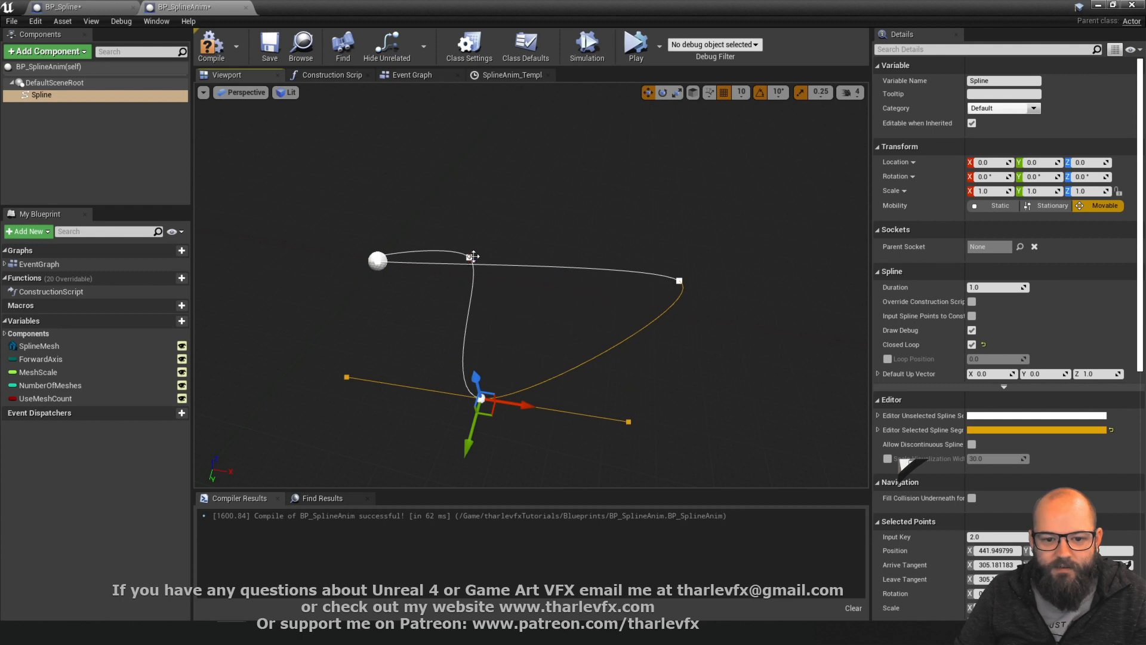
{"action": "left_click", "coordinate": [472, 257]}
{"action": "left_click_drag", "start_coordinate": [472, 256], "coordinate": [582, 227]}
{"action": "left_click", "coordinate": [433, 162]}
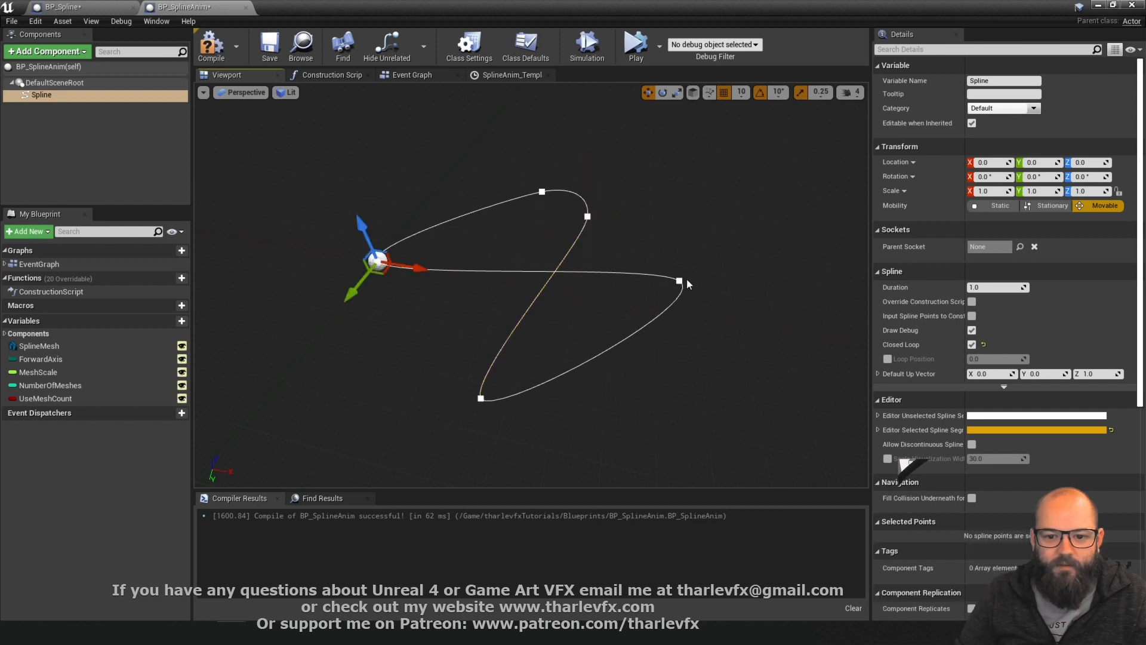
Add a Static Mesh component to the blueprint
{"action": "left_click", "coordinate": [96, 138]}
{"action": "left_click", "coordinate": [48, 51]}
{"action": "type", "text": "sp"}
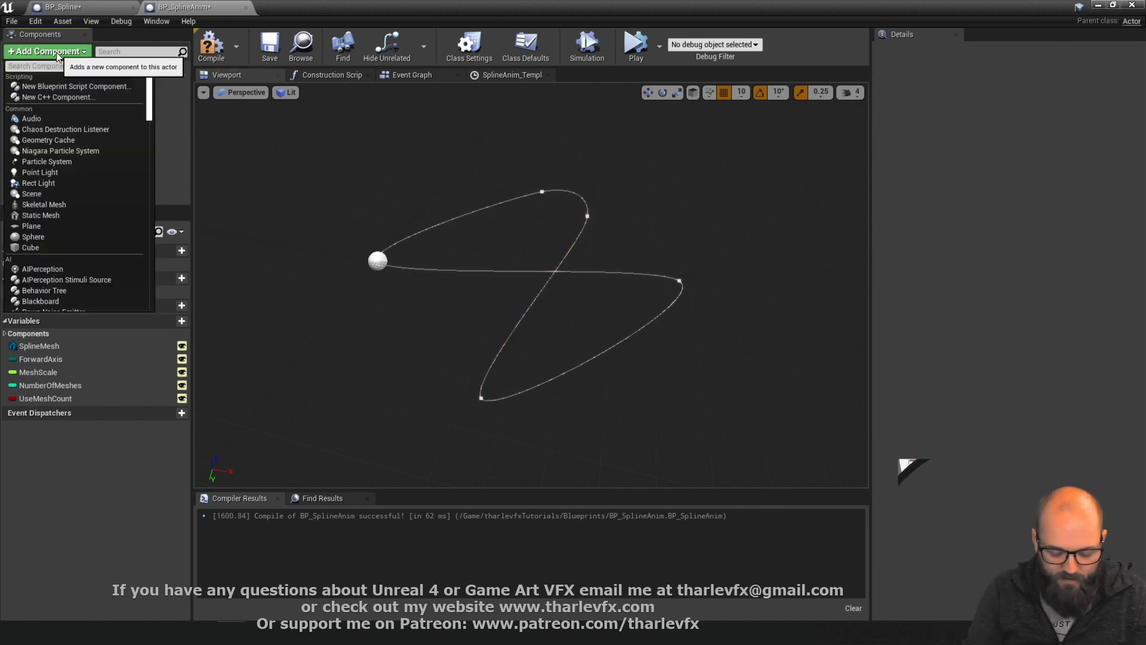
{"action": "key", "text": "BackSpace"}
{"action": "type", "text": "tat"}
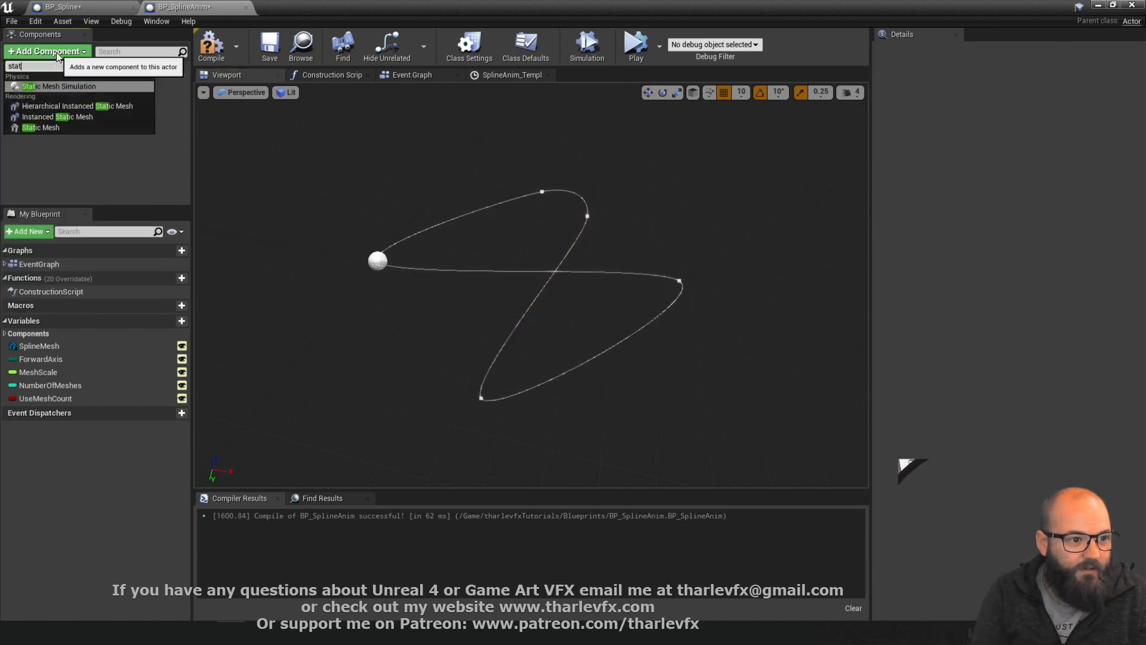
{"action": "left_click", "coordinate": [59, 128]}
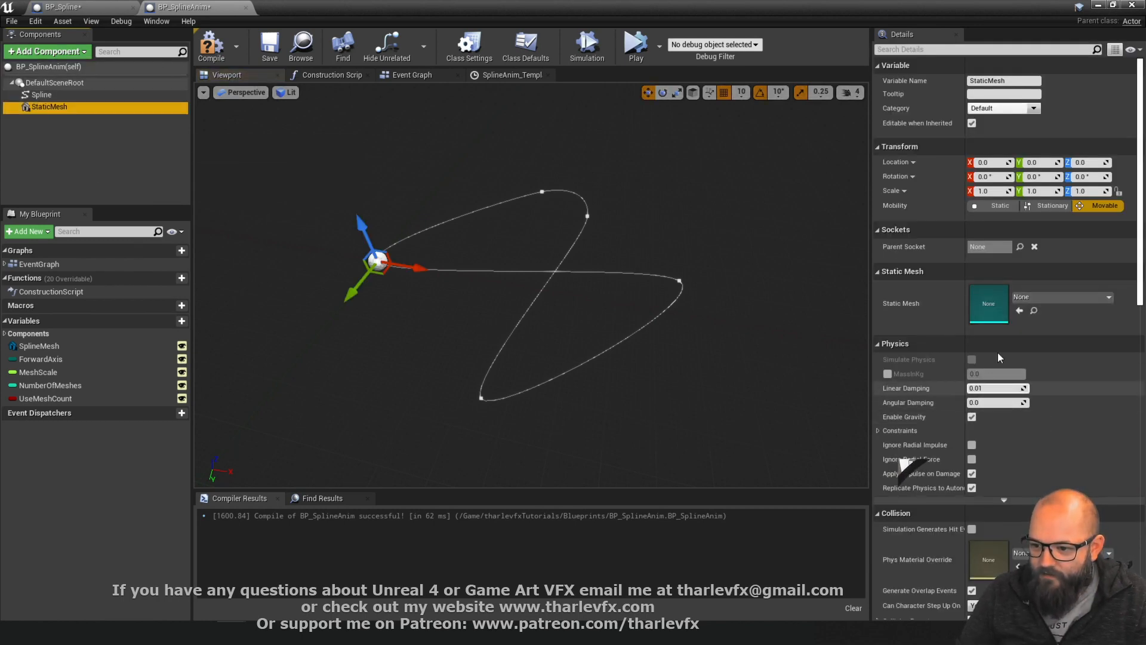
Assign the SM_Chair mesh to the StaticMesh component
{"action": "left_click", "coordinate": [1054, 297]}
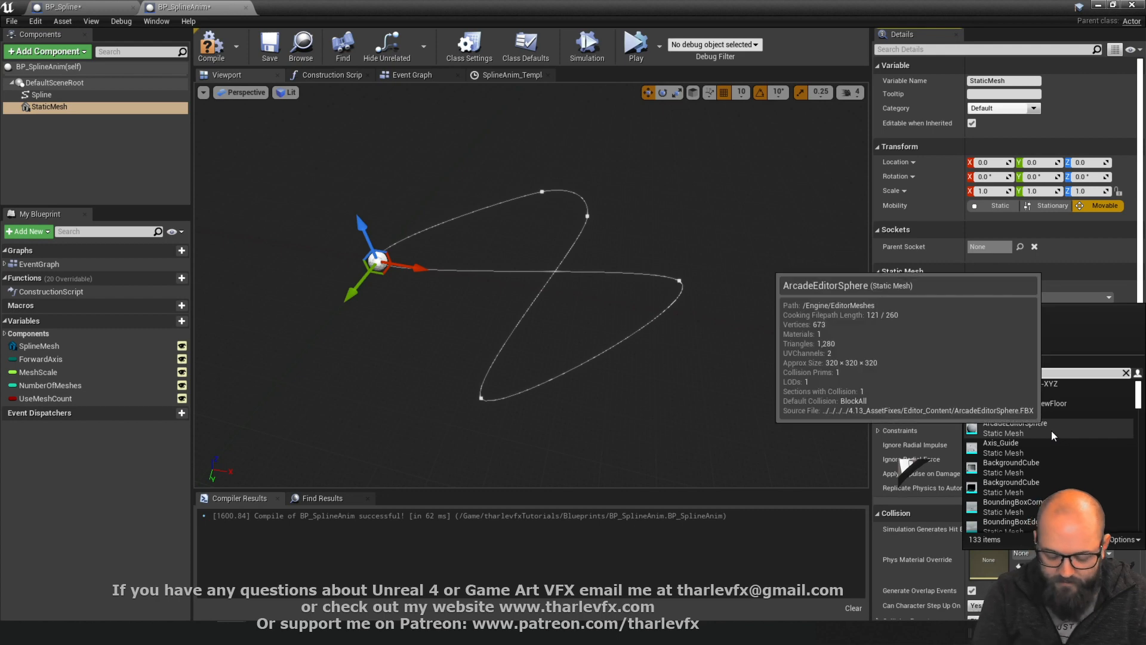
{"action": "type", "text": "chair"}
{"action": "left_click", "coordinate": [1021, 394]}
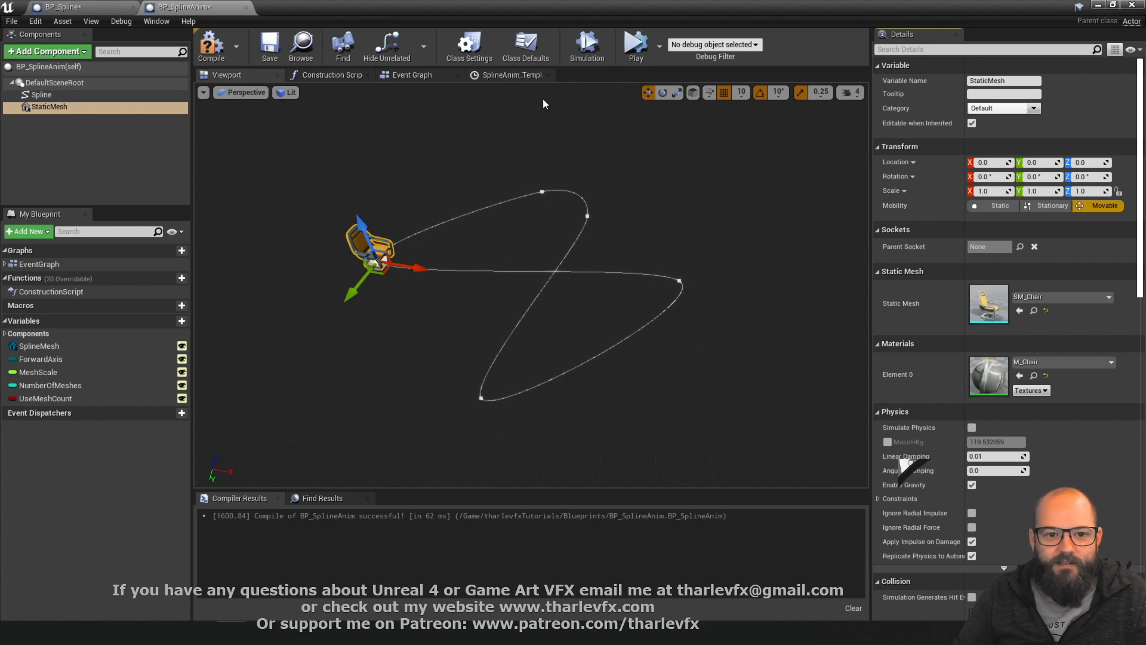
In the Event Graph, add Get Tangent at Distance Along Spline from the Spline reference below the location node, with the multiplied value as Distance
{"action": "left_click", "coordinate": [411, 75]}
{"action": "right_click_drag", "start_coordinate": [635, 366], "coordinate": [669, 272]}
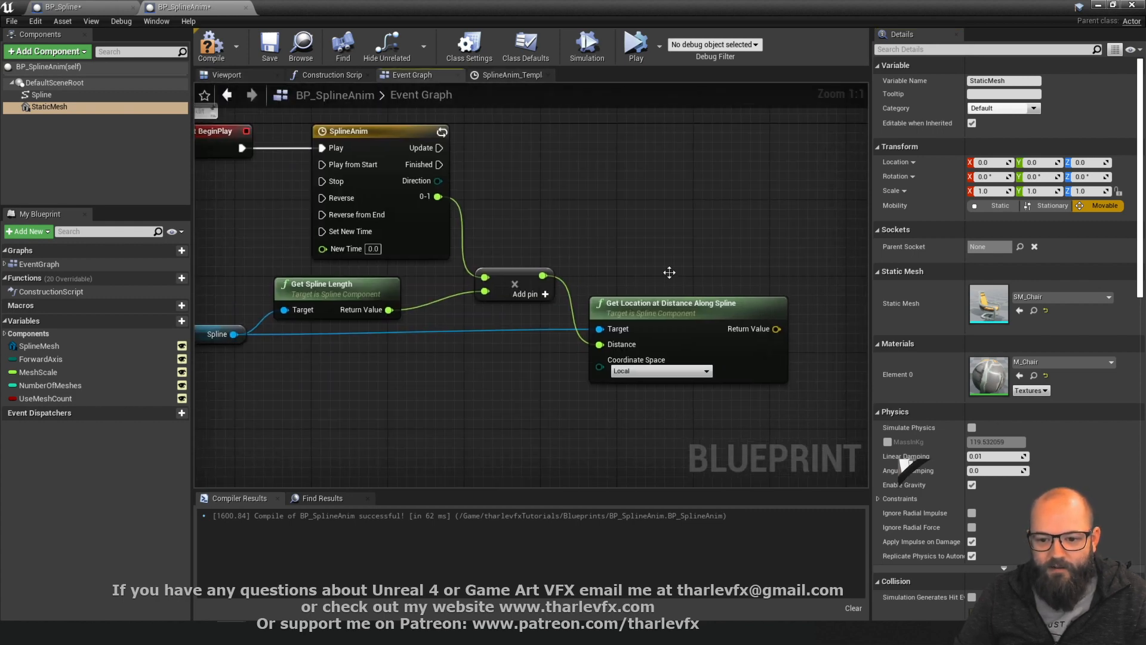
{"action": "right_click_drag", "start_coordinate": [557, 354], "coordinate": [556, 272]}
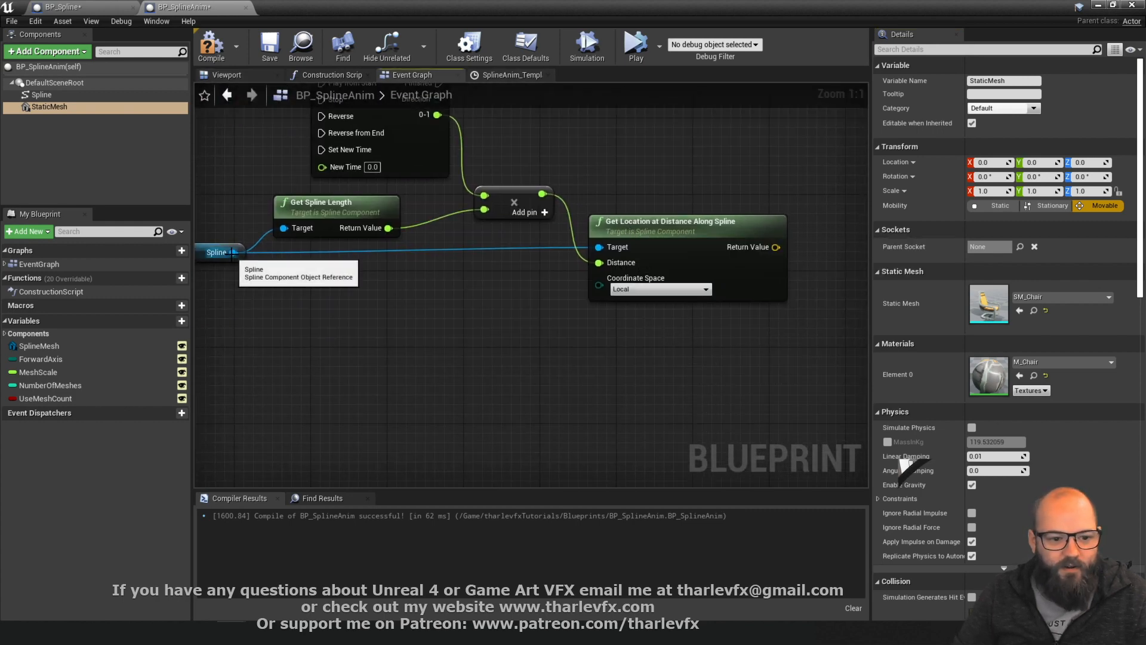
{"action": "left_click_drag", "start_coordinate": [234, 252], "coordinate": [615, 356]}
{"action": "type", "text": "get tand"}
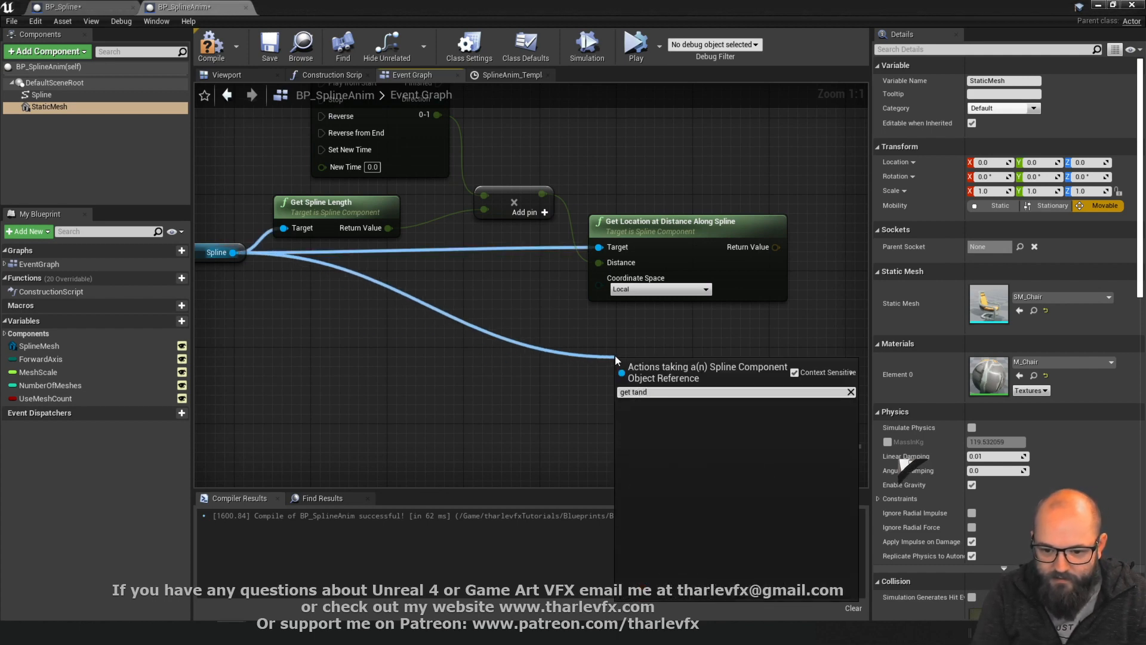
{"action": "key", "text": "BackSpace"}
{"action": "type", "text": "gent"}
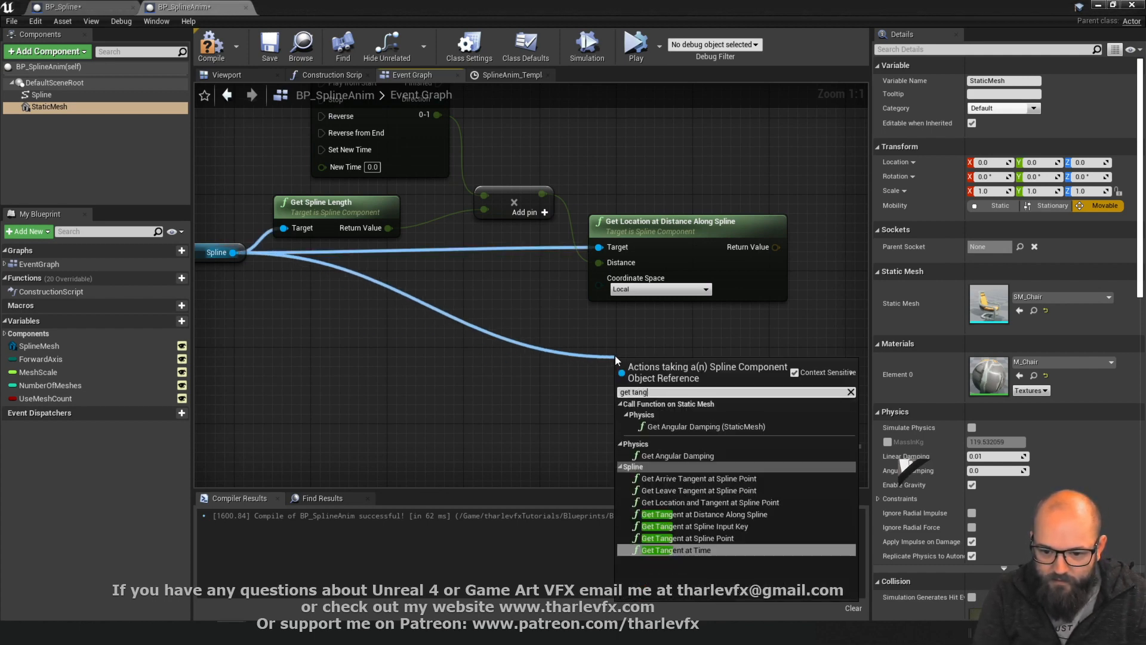
{"action": "key", "text": "Up"}
{"action": "key", "text": "Up"}
{"action": "key", "text": "Up"}
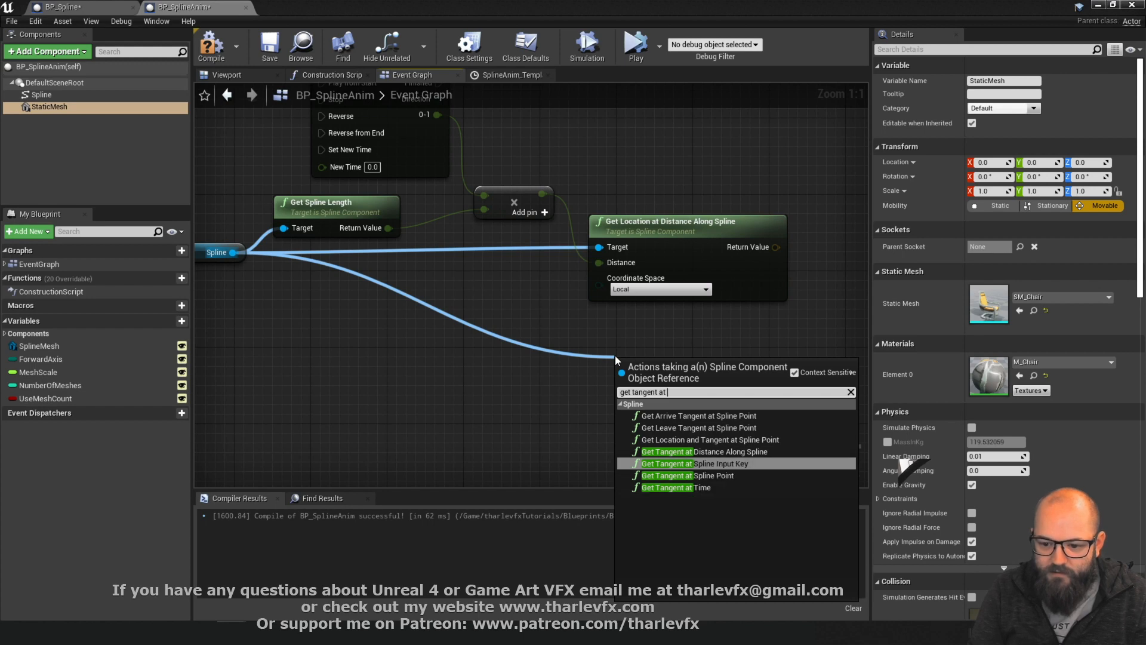
{"action": "key", "text": "Return"}
{"action": "left_click_drag", "start_coordinate": [614, 355], "coordinate": [589, 308]}
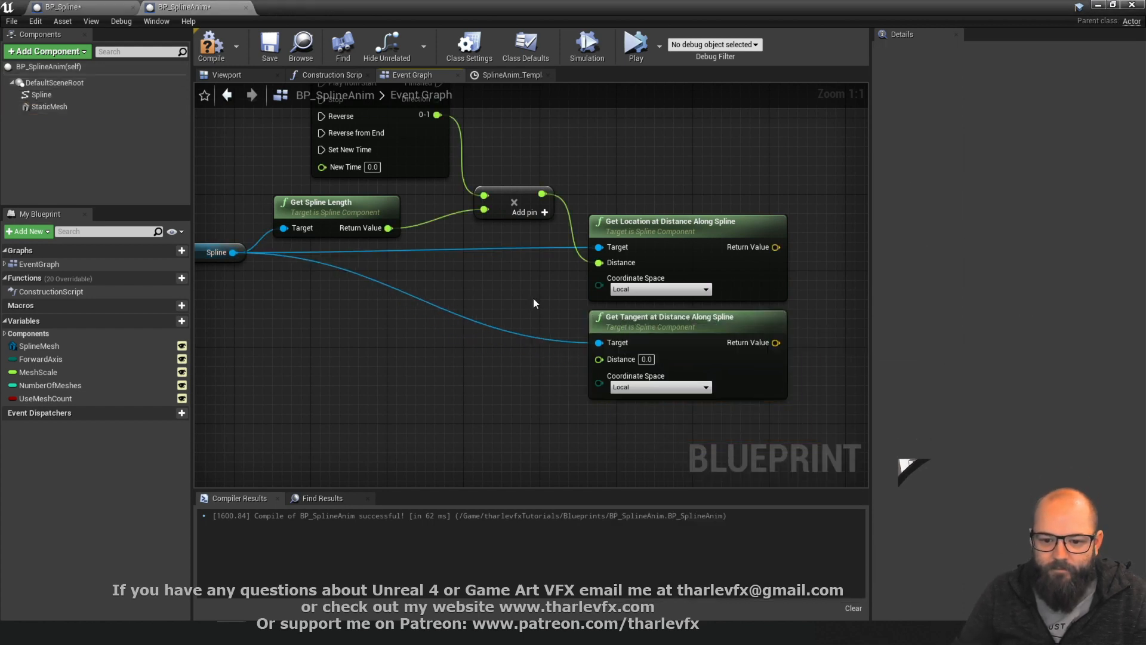
{"action": "left_click_drag", "start_coordinate": [600, 359], "coordinate": [541, 194]}
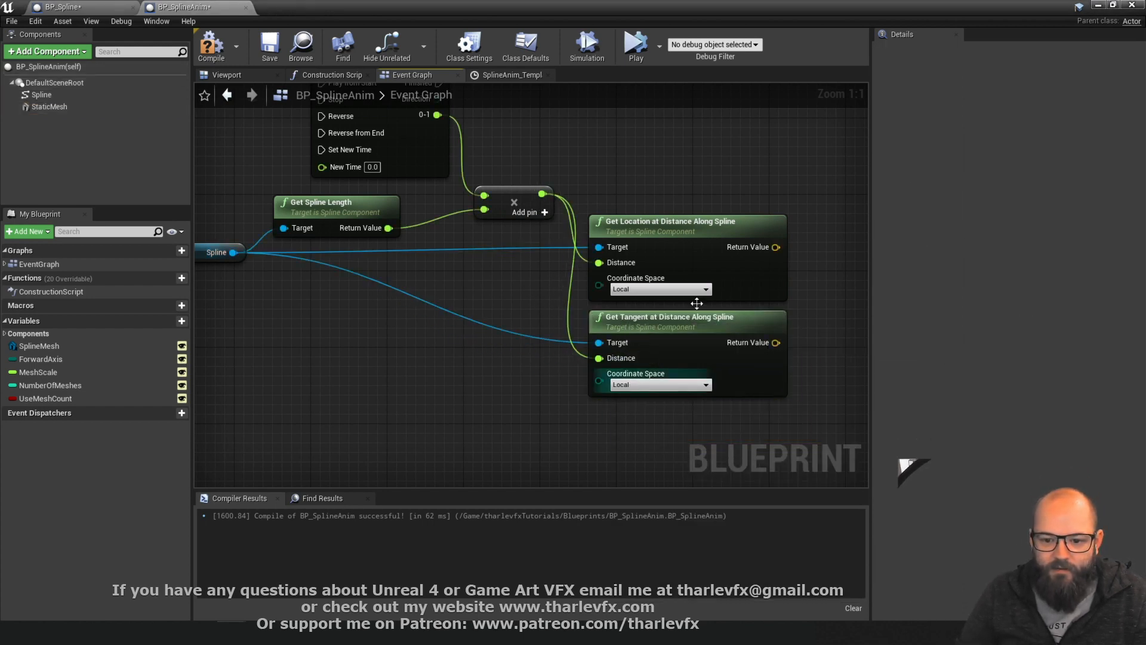
Place a Static Mesh reference in the graph and add a SetRelativeLocationAndRotation node targeting it
{"action": "scroll", "coordinate": [548, 259], "scroll_direction": "down", "scroll_amount": 1}
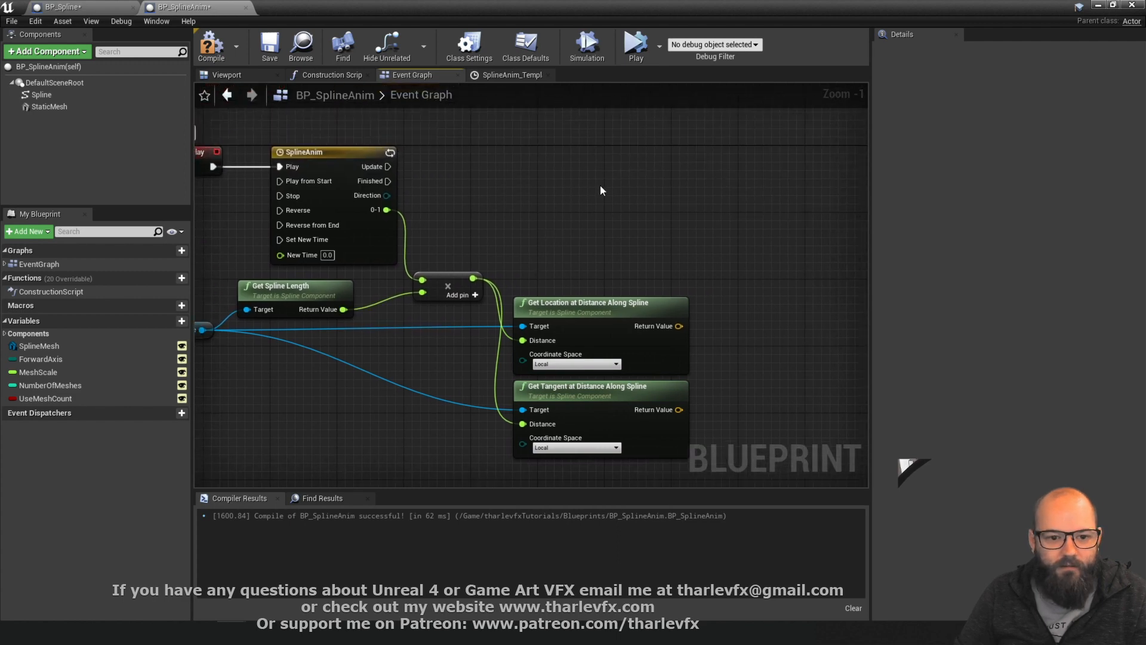
{"action": "left_click_drag", "start_coordinate": [47, 106], "coordinate": [740, 184]}
{"action": "type", "text": "set"}
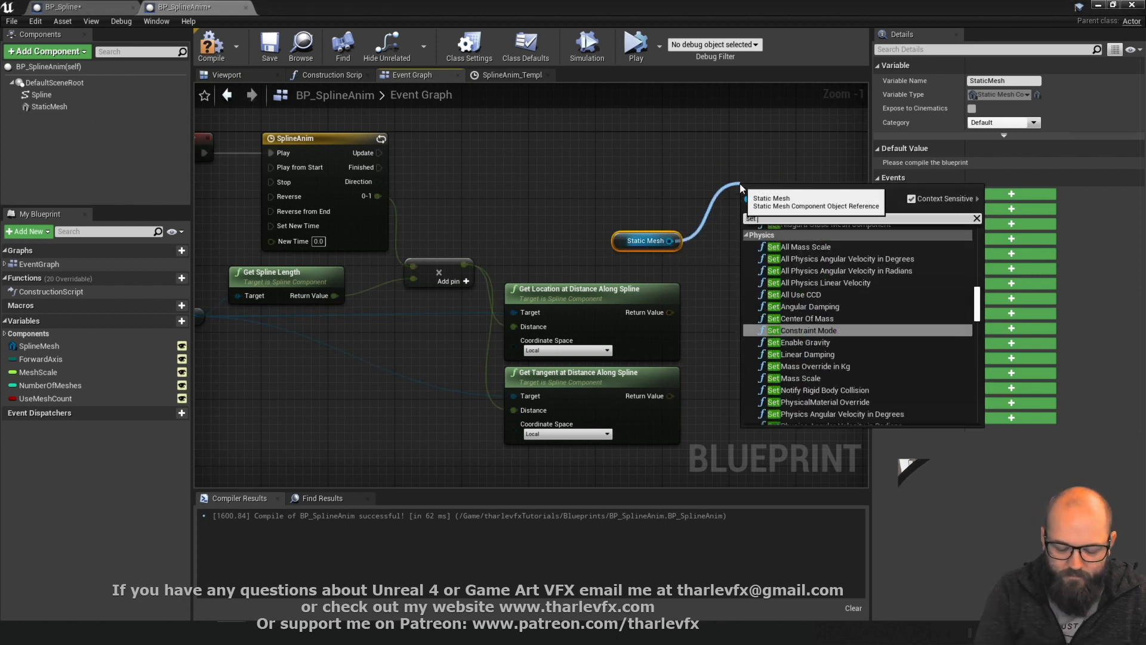
{"action": "type", "text": " location"}
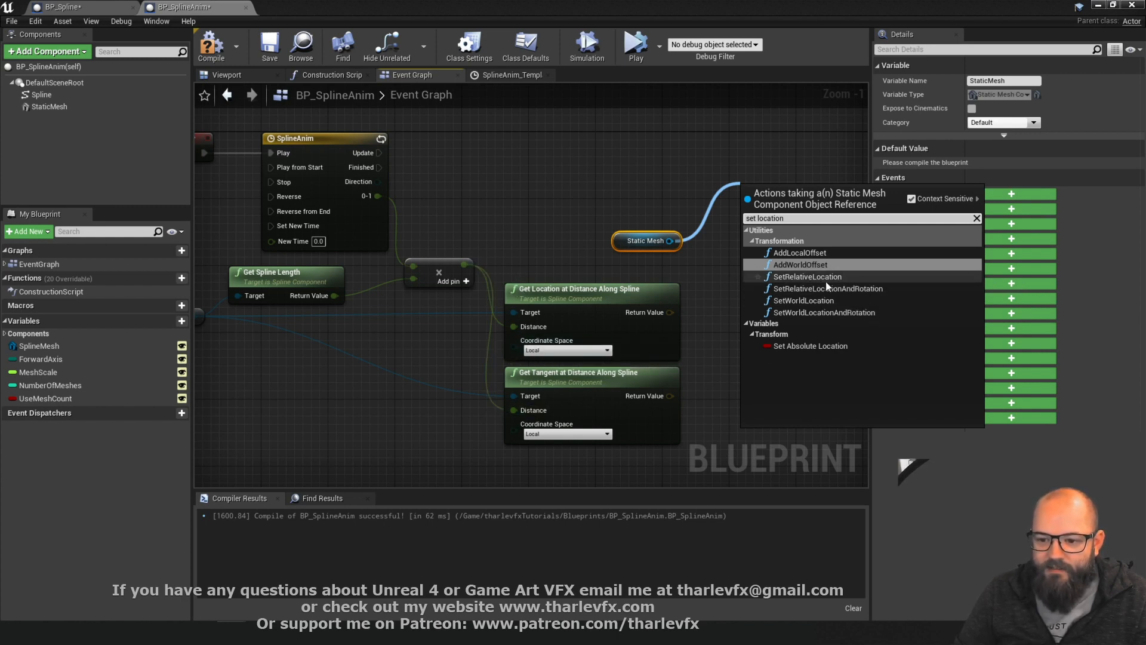
{"action": "left_click", "coordinate": [811, 288]}
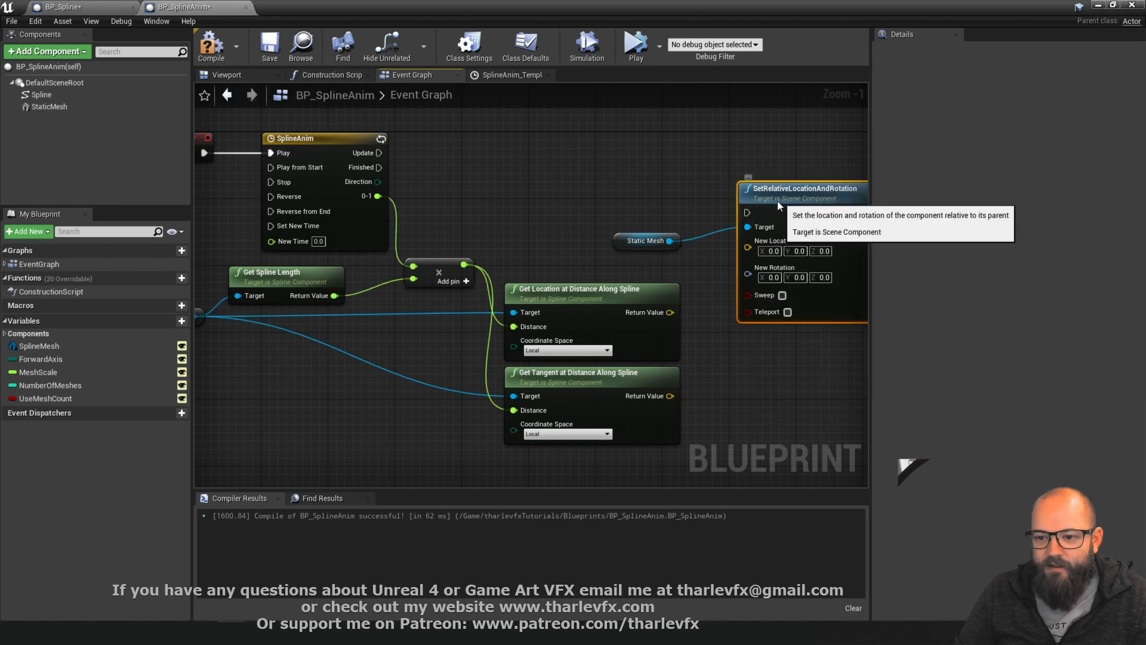
Connect the timeline's Update to SetRelativeLocationAndRotation and feed New Location from Get Location at Distance Along Spline, spacing the nodes apart
{"action": "right_click_drag", "start_coordinate": [692, 166], "coordinate": [663, 180]}
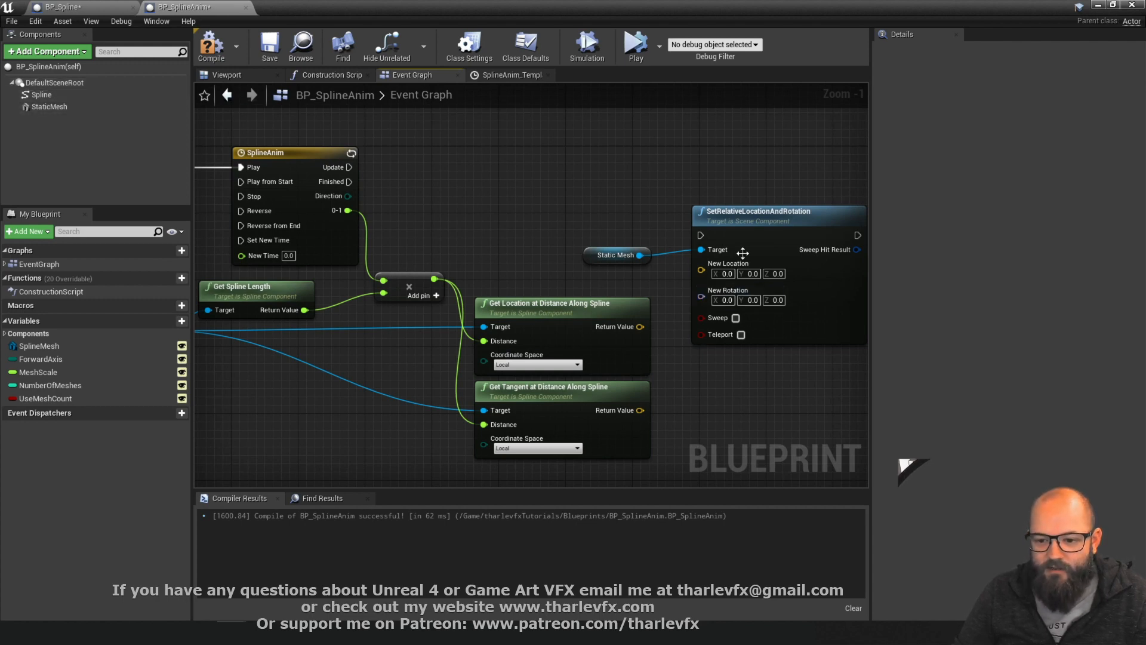
{"action": "left_click_drag", "start_coordinate": [701, 235], "coordinate": [349, 167]}
{"action": "left_click_drag", "start_coordinate": [739, 212], "coordinate": [747, 154]}
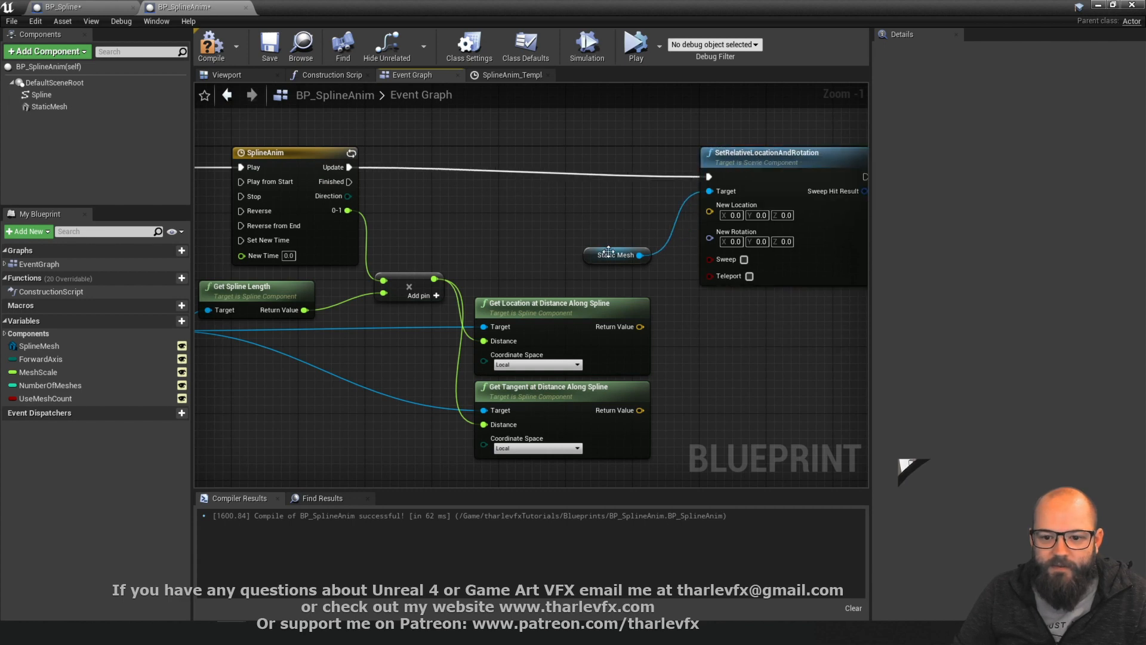
{"action": "left_click_drag", "start_coordinate": [589, 255], "coordinate": [589, 204]}
{"action": "left_click_drag", "start_coordinate": [637, 328], "coordinate": [709, 211]}
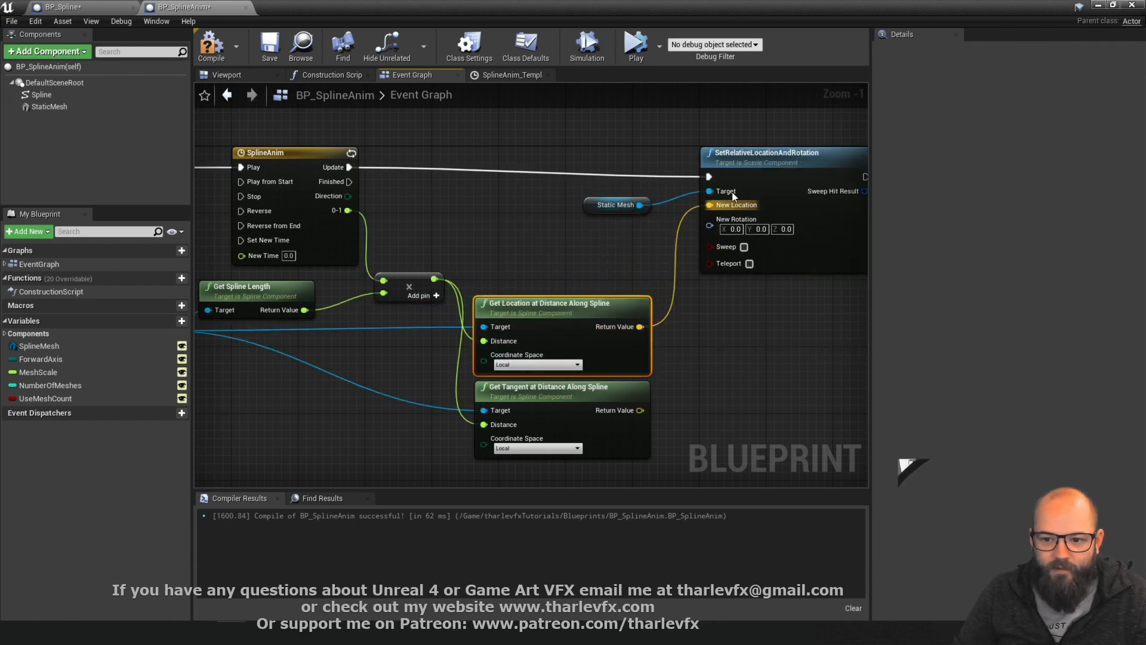
{"action": "left_click_drag", "start_coordinate": [752, 165], "coordinate": [811, 164]}
Feed the tangent's Return Value into New Rotation through a RotationFromXVector conversion, and place the conversion node beside the tangent node
{"action": "right_click_drag", "start_coordinate": [821, 368], "coordinate": [739, 363]}
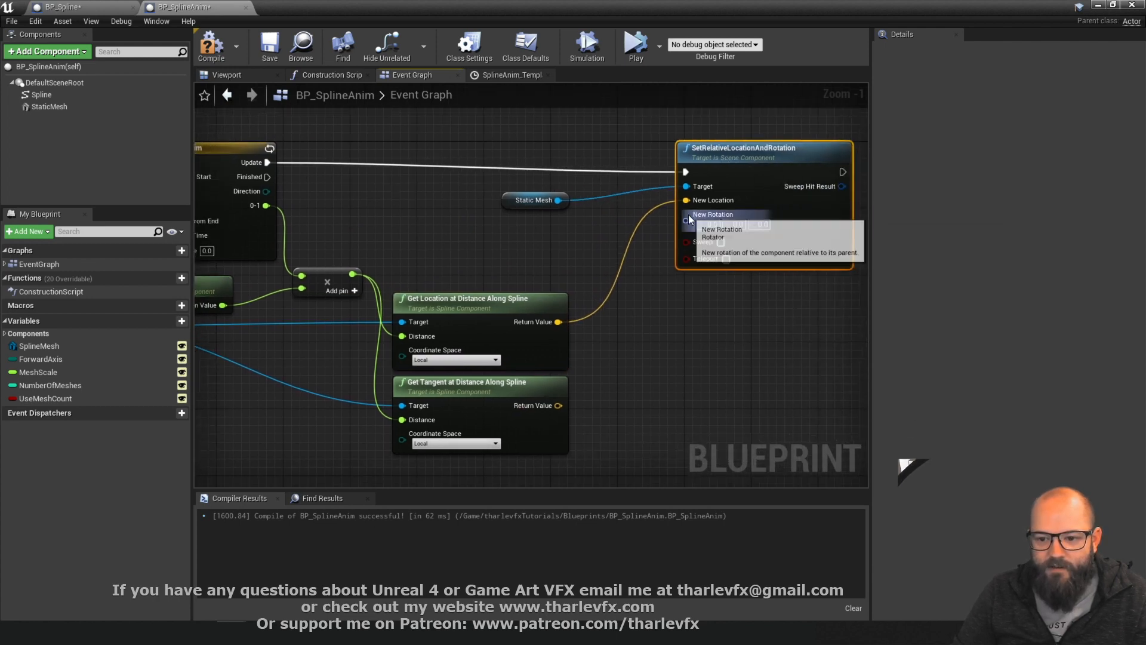
{"action": "left_click_drag", "start_coordinate": [558, 405], "coordinate": [689, 227]}
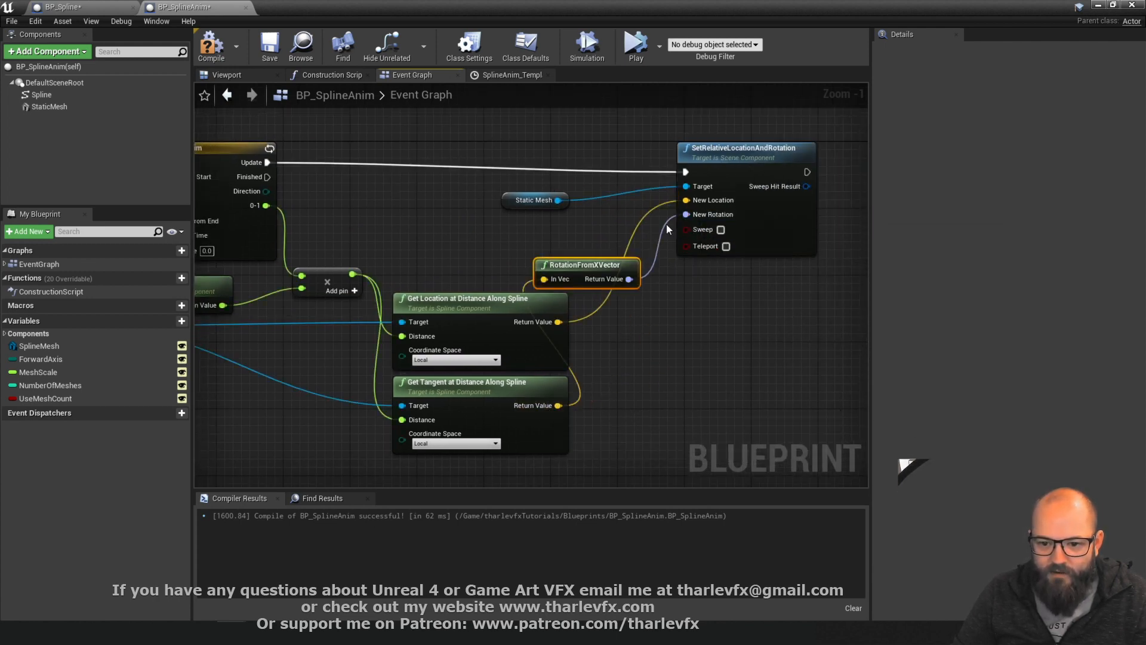
{"action": "left_click_drag", "start_coordinate": [596, 268], "coordinate": [638, 386]}
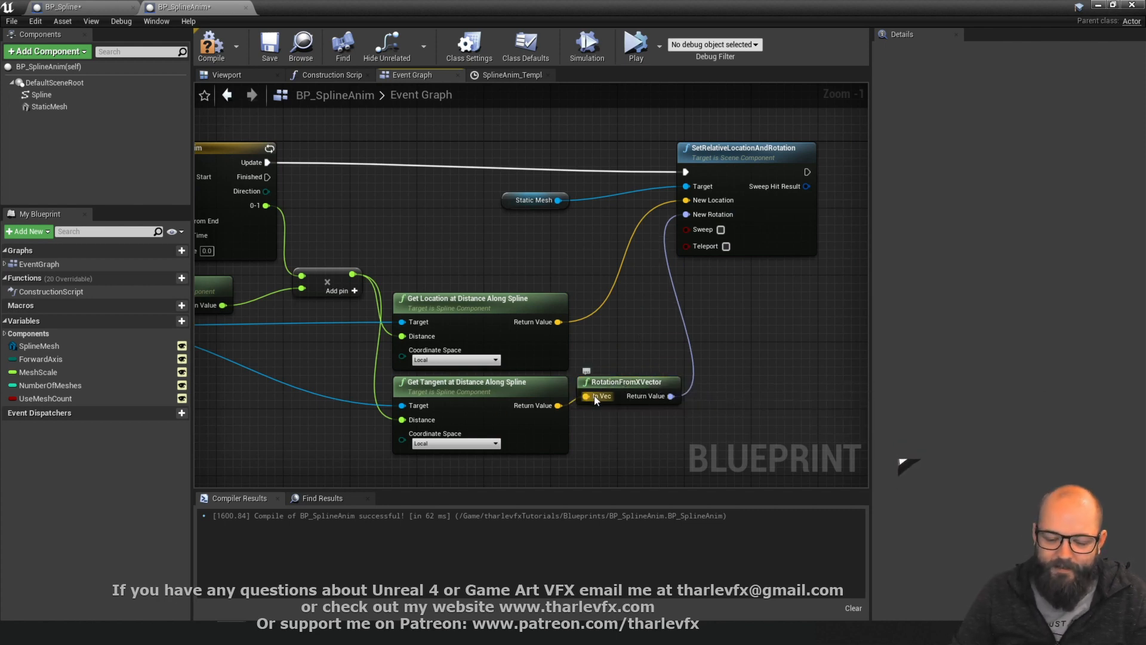
{"action": "left_click_drag", "start_coordinate": [717, 158], "coordinate": [725, 158]}
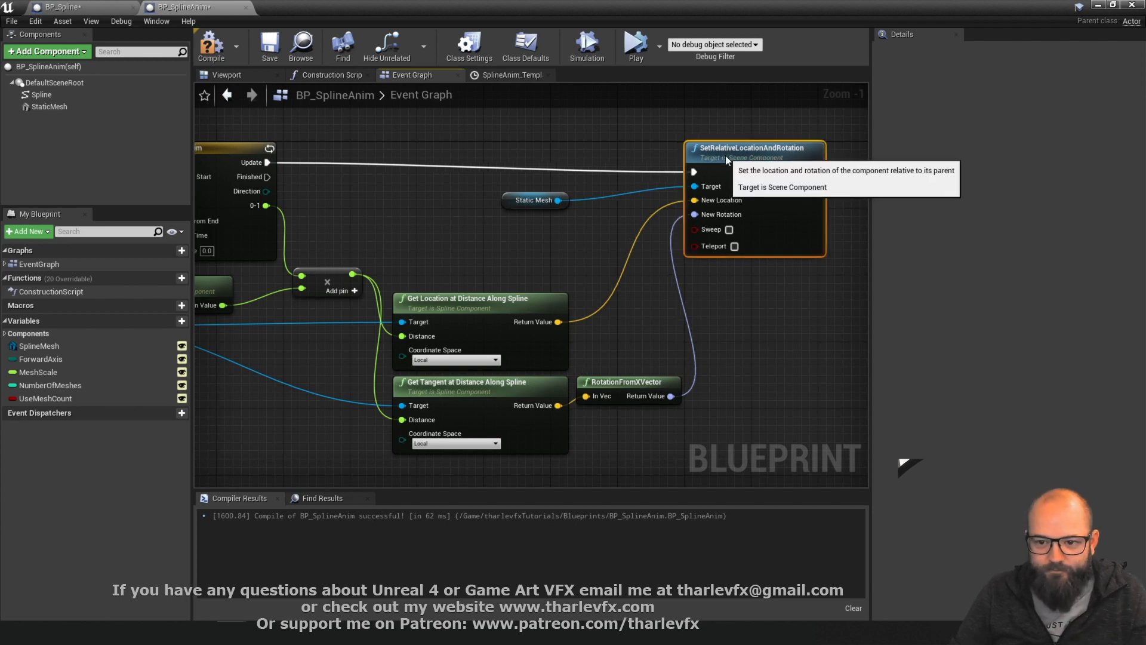
Compile BP_SplineAnim and simulate the blueprint in the Viewport to preview the chair's motion along the spline
{"action": "left_click", "coordinate": [648, 334]}
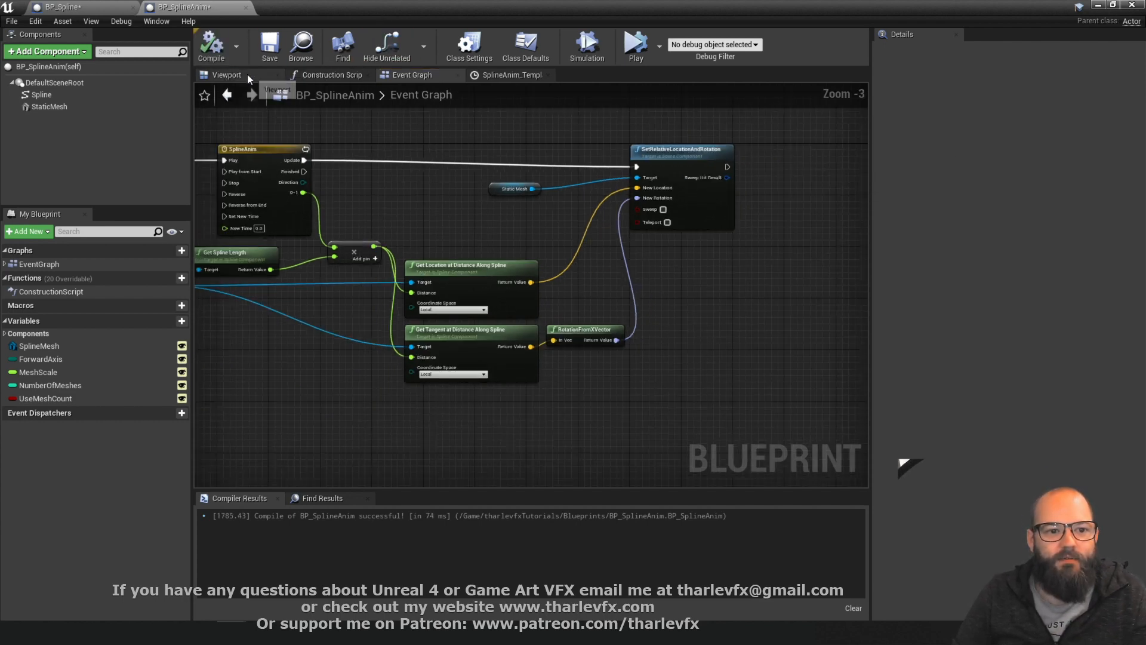
{"action": "left_click", "coordinate": [247, 74]}
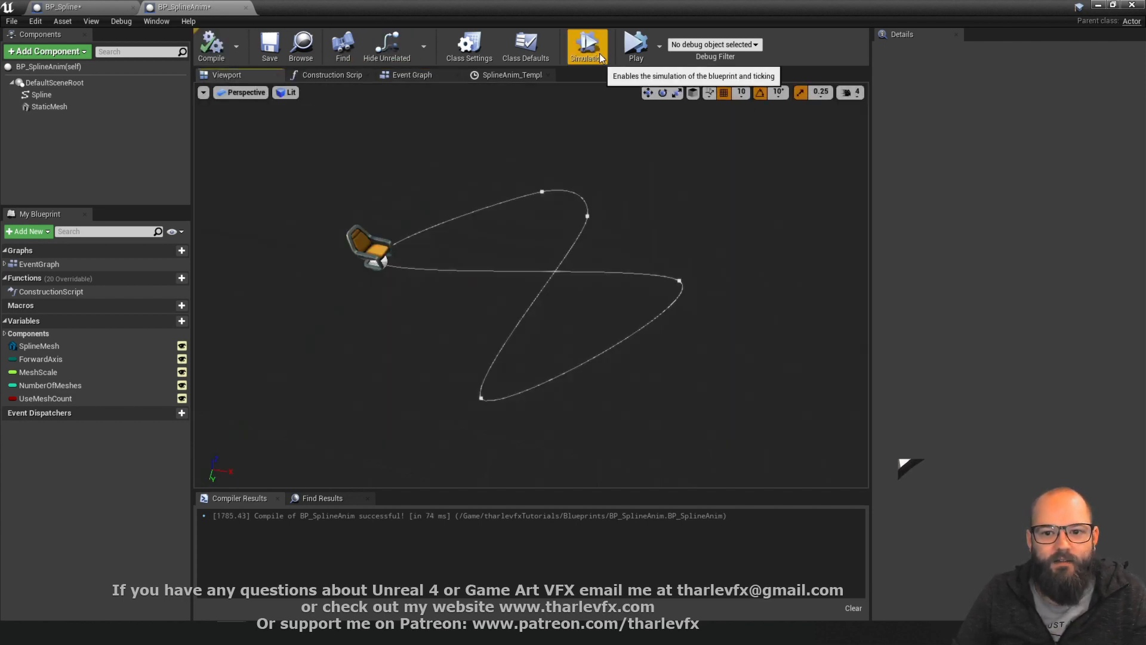
{"action": "left_click", "coordinate": [587, 47]}
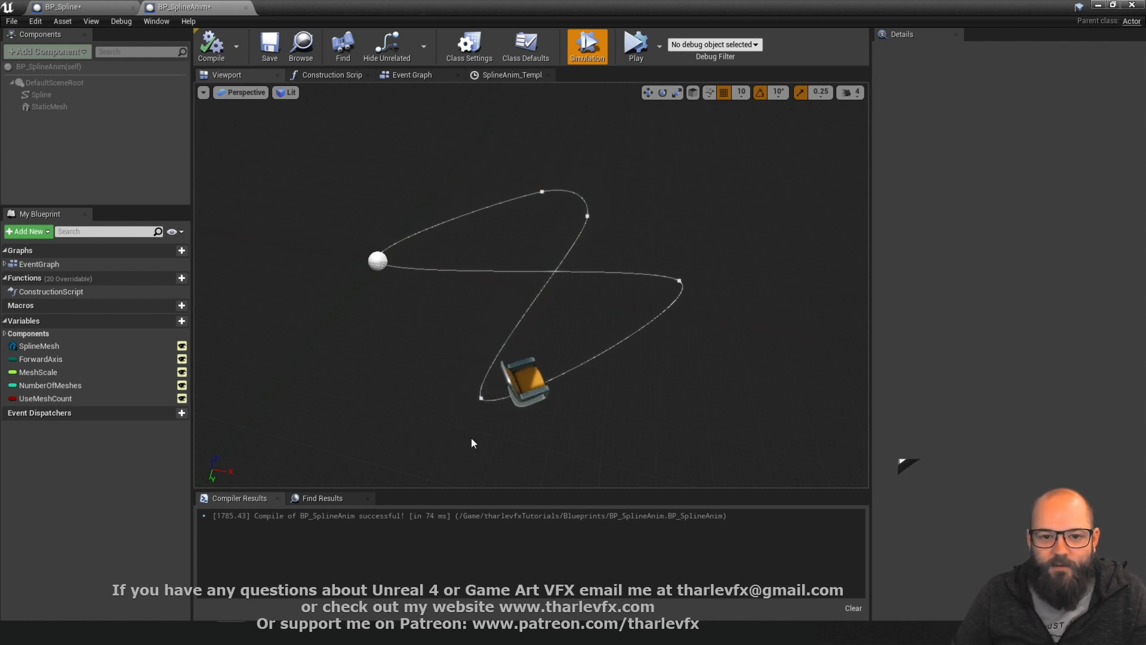
Stop the blueprint simulation and close the BP_SplineAnim and BP_Spline editors
{"action": "left_click", "coordinate": [590, 52]}
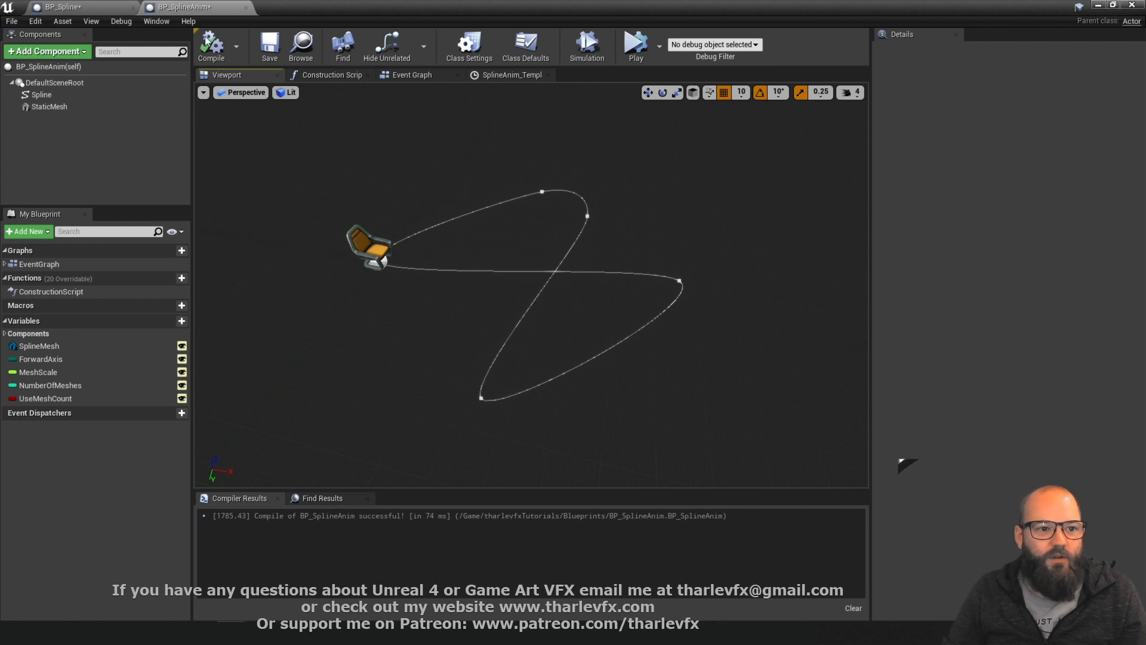
{"action": "middle_click", "coordinate": [213, 8]}
{"action": "middle_click", "coordinate": [109, 9]}
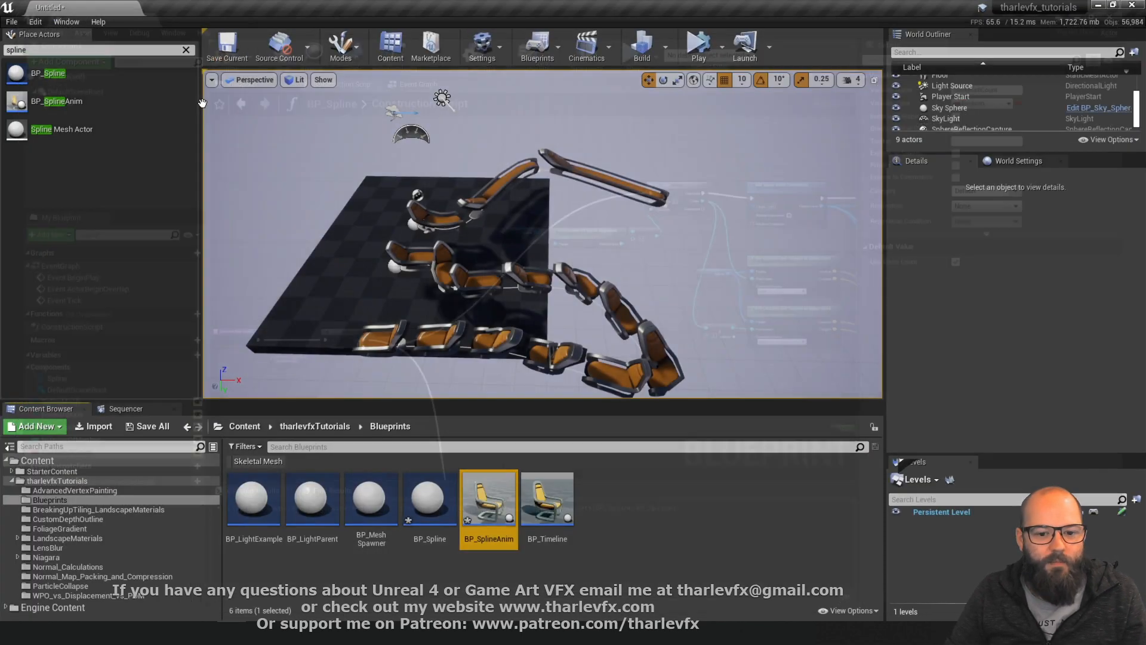
Place BP_Timeline on the floor's empty side in the level and briefly run the level to preview its motion
{"action": "left_click", "coordinate": [644, 266]}
{"action": "key", "text": "Escape"}
{"action": "right_click_drag", "start_coordinate": [566, 251], "coordinate": [525, 251]}
{"action": "left_click_drag", "start_coordinate": [547, 499], "coordinate": [350, 246]}
{"action": "left_click", "coordinate": [699, 51]}
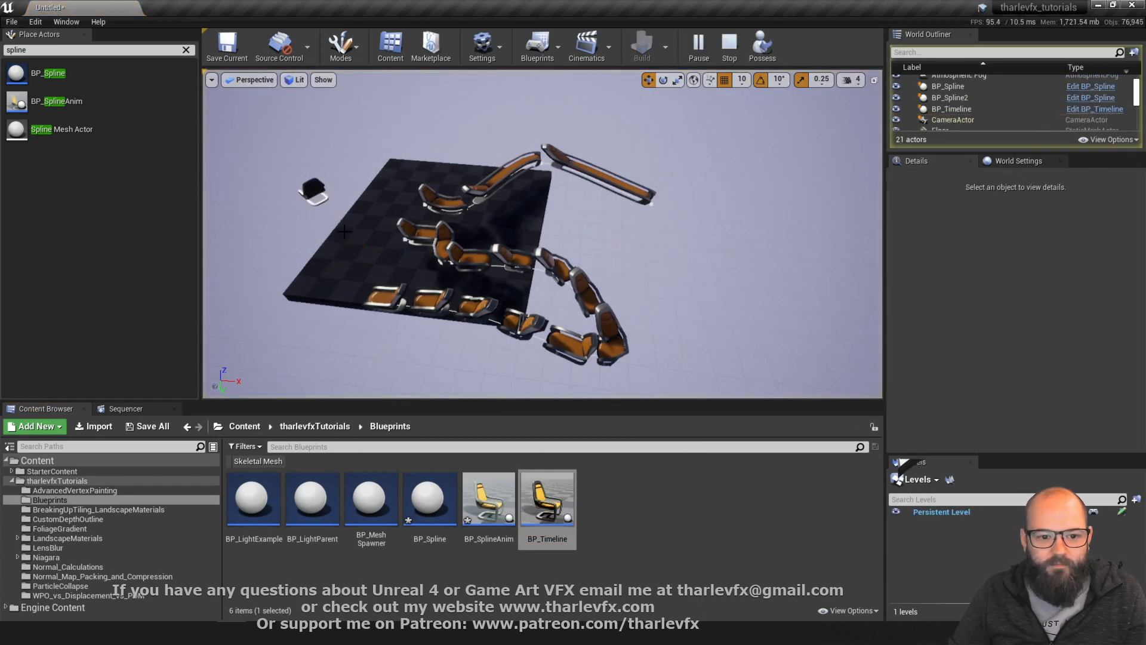
{"action": "right_click_drag", "start_coordinate": [377, 226], "coordinate": [366, 218]}
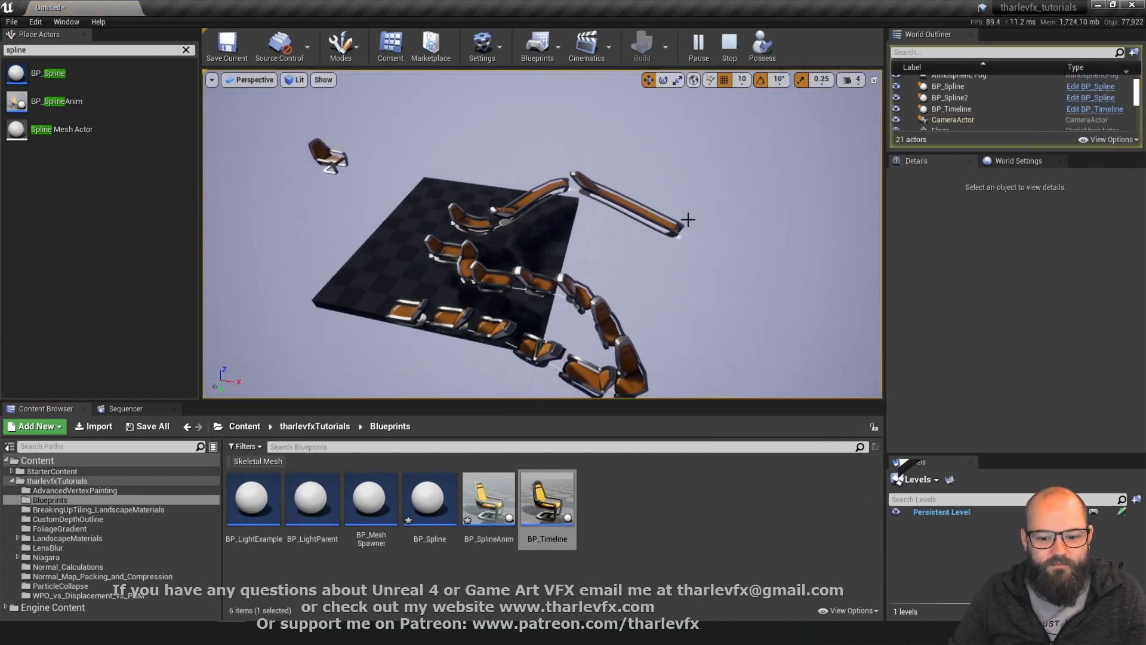
{"action": "left_click", "coordinate": [731, 51]}
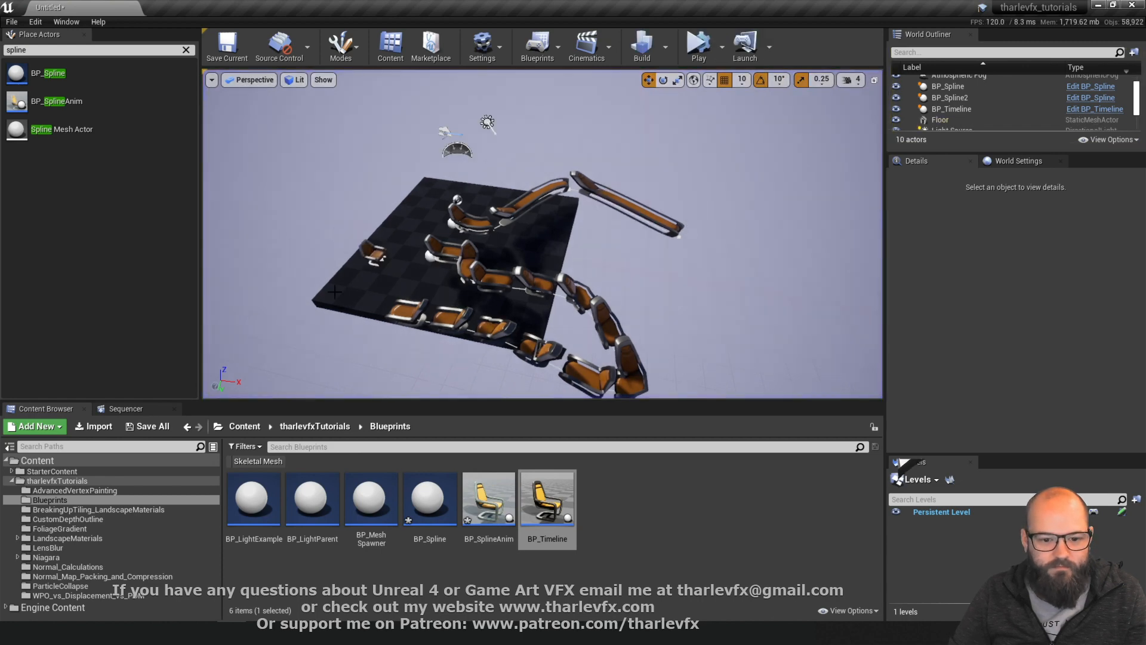
Focus on the placed BP_Timeline chair and raise it to a Z location of 60
{"action": "left_click", "coordinate": [372, 255]}
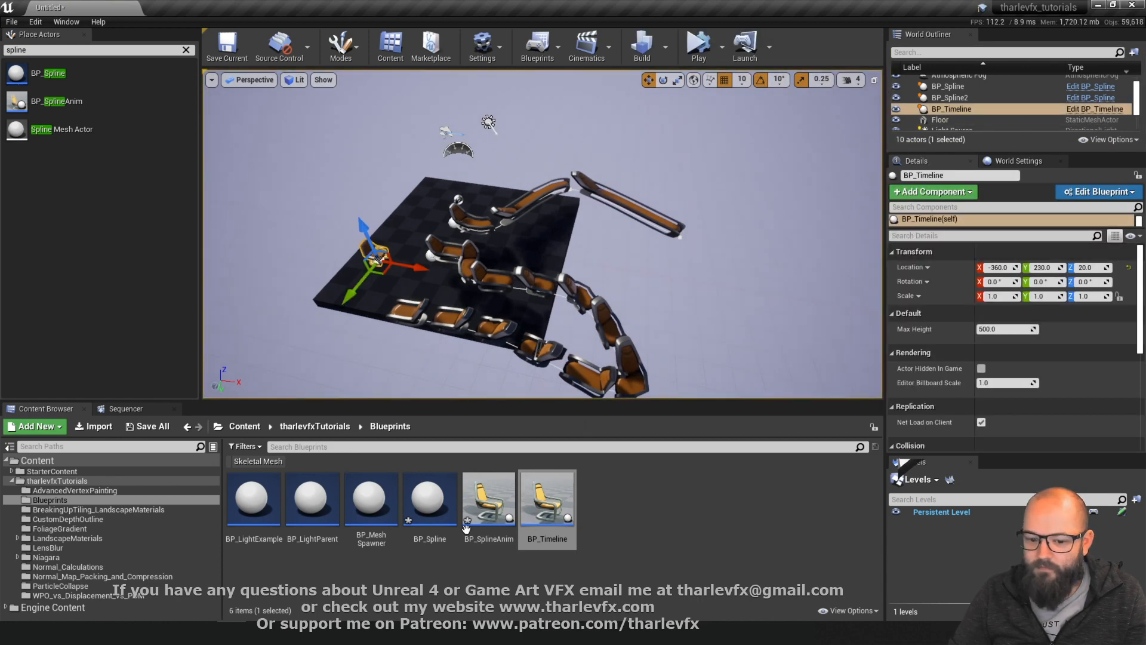
{"action": "left_click", "coordinate": [539, 494]}
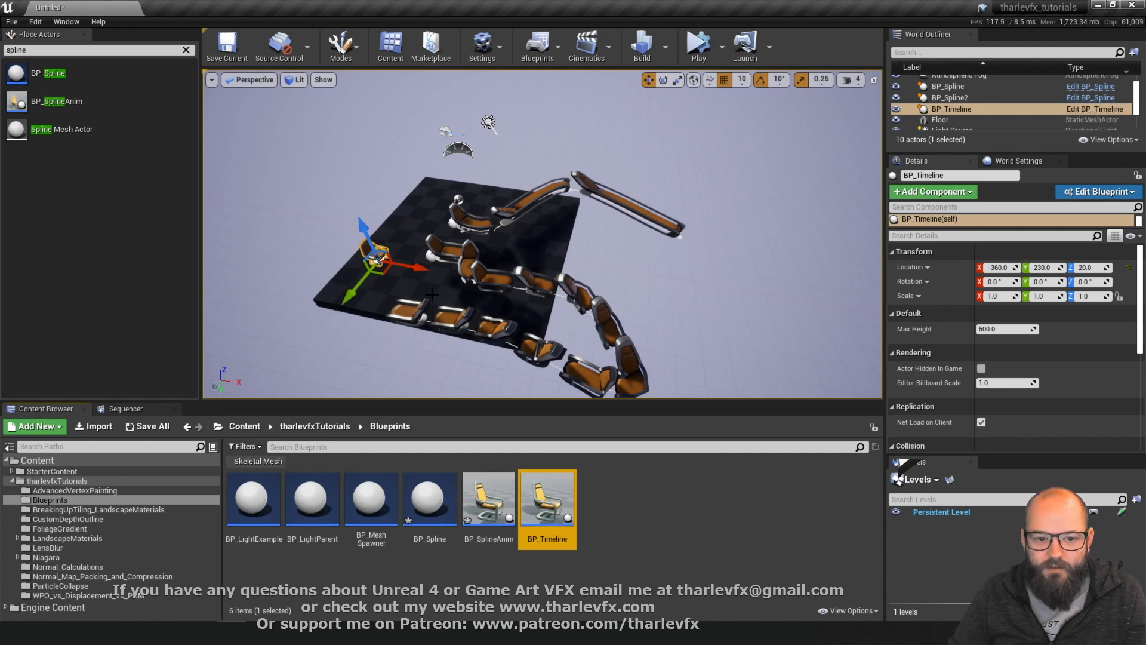
{"action": "key", "text": "f"}
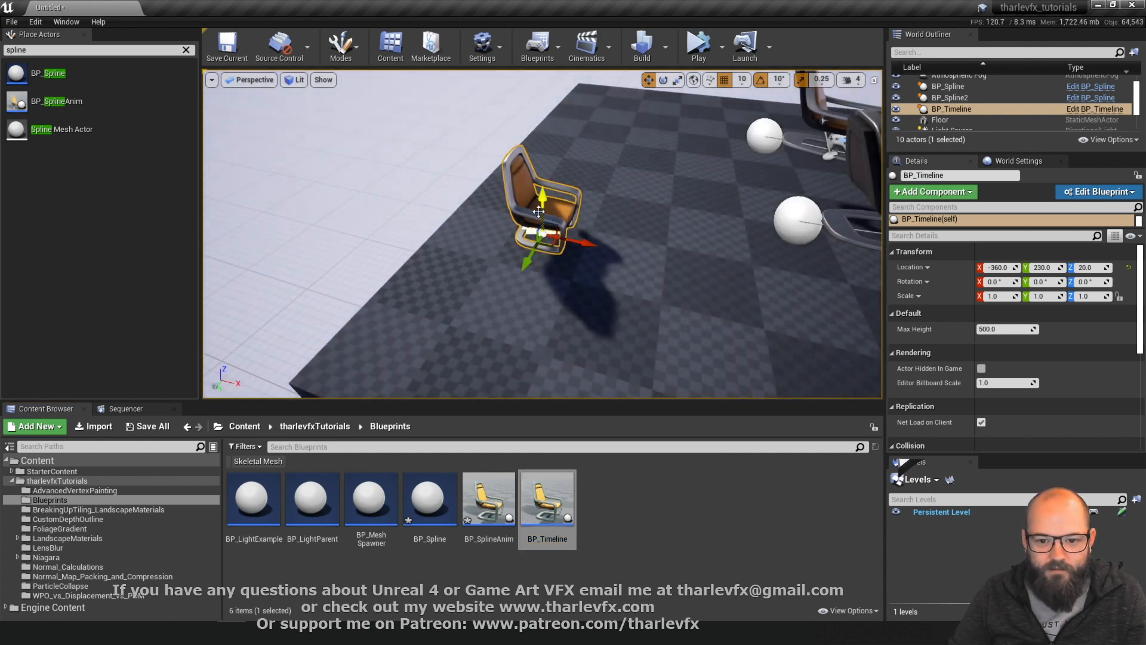
{"action": "left_click_drag", "start_coordinate": [506, 255], "coordinate": [536, 194], "text": "alt"}
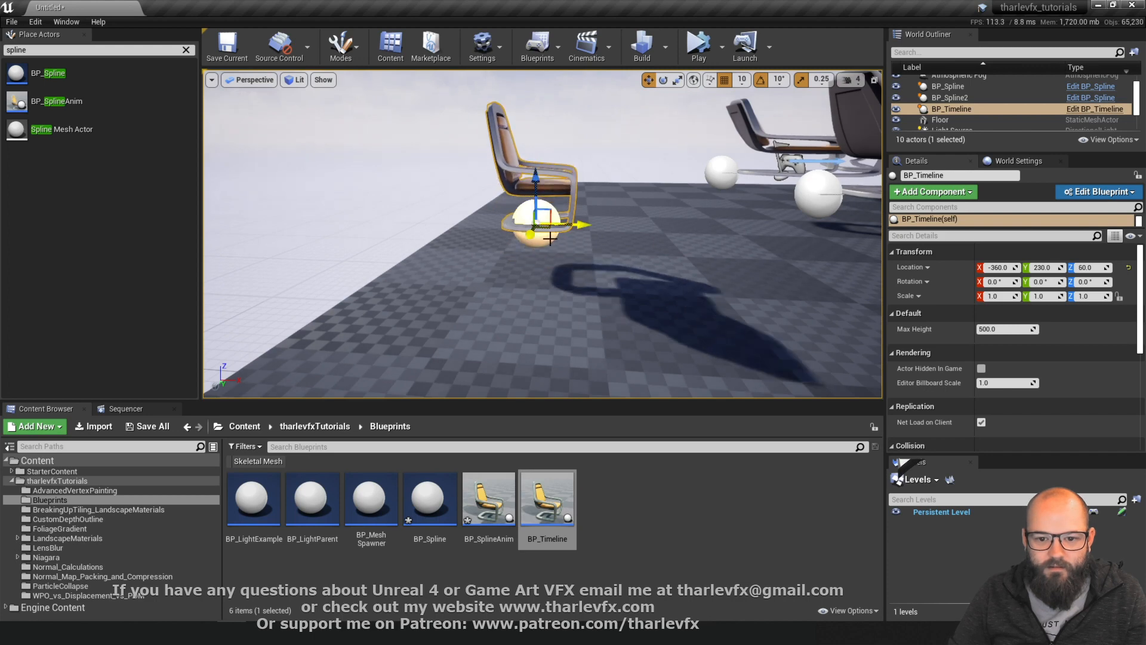
{"action": "left_click", "coordinate": [541, 250]}
{"action": "left_click", "coordinate": [544, 240]}
{"action": "left_click_drag", "start_coordinate": [544, 251], "coordinate": [496, 263], "text": "alt"}
{"action": "left_click_drag", "start_coordinate": [726, 305], "coordinate": [726, 313]}
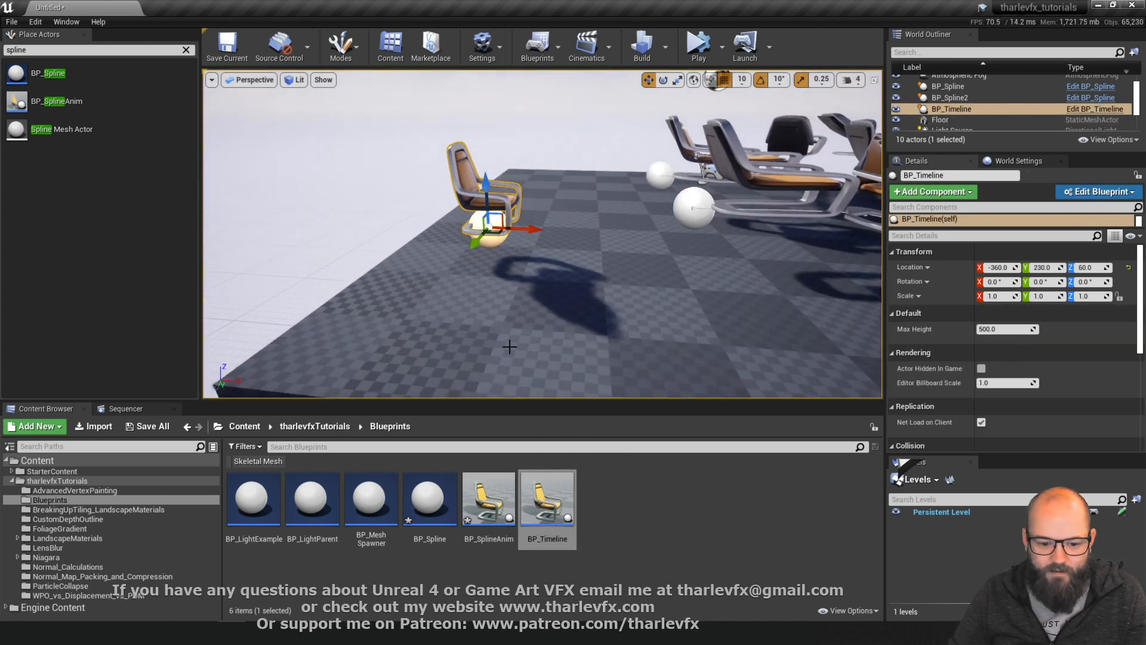
Place BP_SplineAnim in the level near the BP_Timeline chair and raise it well above the floor
{"action": "left_click_drag", "start_coordinate": [488, 500], "coordinate": [448, 340]}
{"action": "key", "text": "s"}
{"action": "right_click_drag", "start_coordinate": [462, 215], "coordinate": [462, 263]}
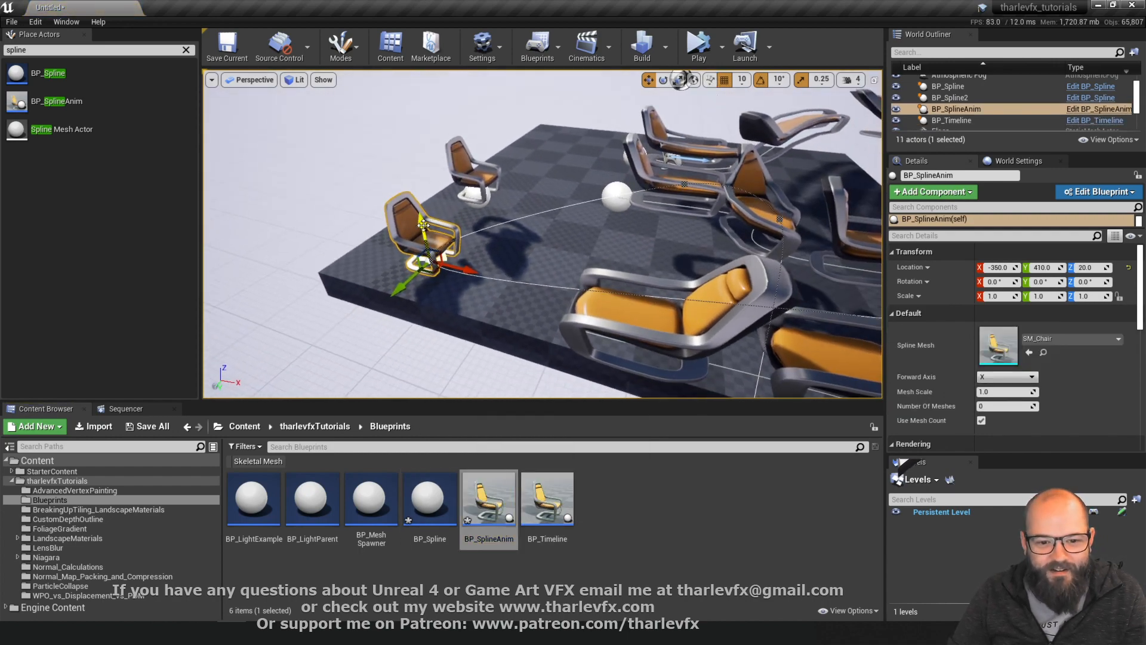
{"action": "left_click_drag", "start_coordinate": [424, 225], "coordinate": [405, 94]}
Delete the BP_Timeline chair from the level
{"action": "left_click", "coordinate": [463, 164]}
{"action": "key", "text": "Delete"}
{"action": "right_click_drag", "start_coordinate": [429, 158], "coordinate": [429, 122]}
{"action": "key", "text": "s"}
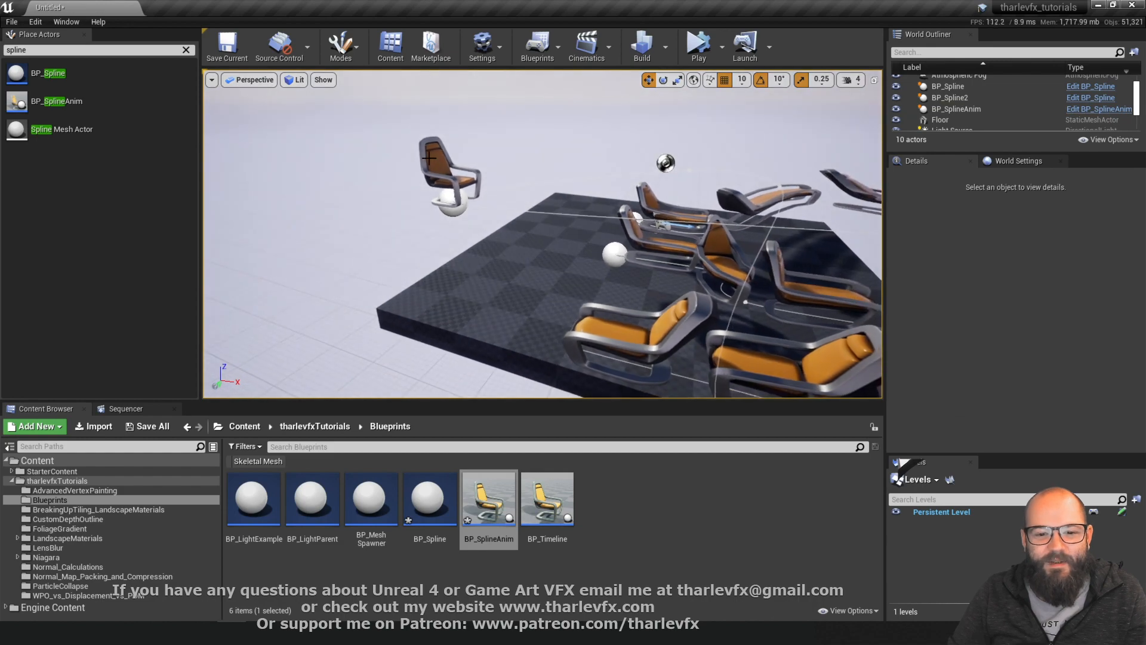
Simulate the level to preview the BP_SplineAnim chair travelling along its closed spline above the other splines
{"action": "left_click", "coordinate": [452, 156]}
{"action": "key", "text": "e"}
{"action": "right_click_drag", "start_coordinate": [521, 239], "coordinate": [553, 244]}
{"action": "key", "text": "s"}
{"action": "key", "text": "alt+s"}
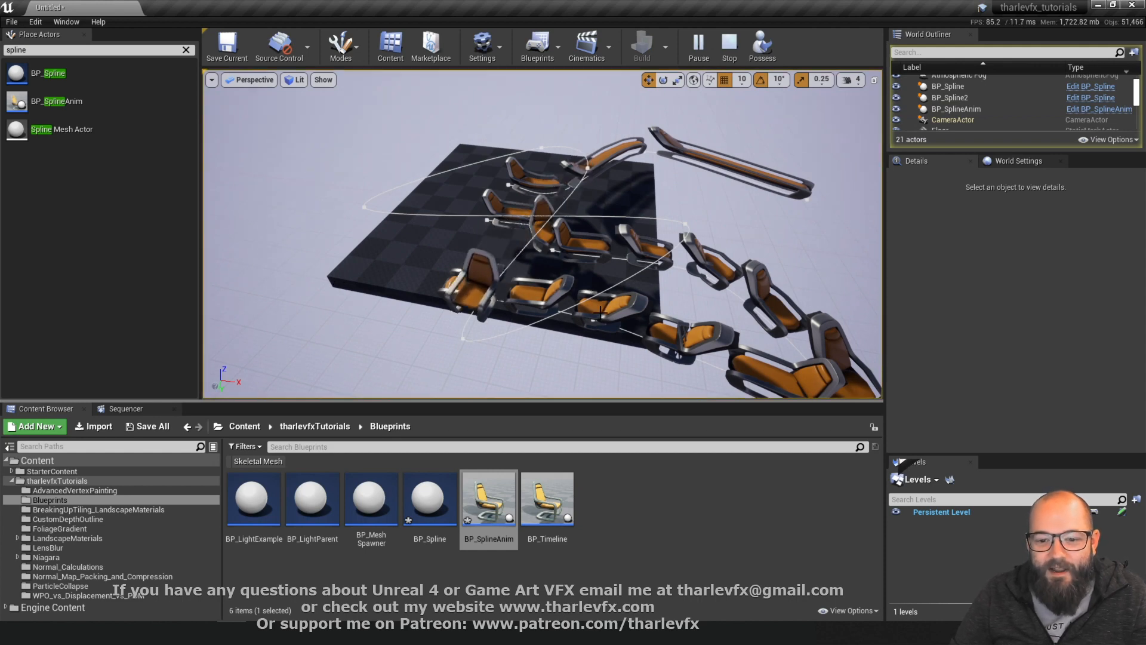
{"action": "key", "text": "s"}
{"action": "right_click_drag", "start_coordinate": [675, 187], "coordinate": [691, 193]}
Try to move the outer spline points of BP_Spline and BP_Spline2 while simulating, and stop the simulation
{"action": "left_click", "coordinate": [525, 244]}
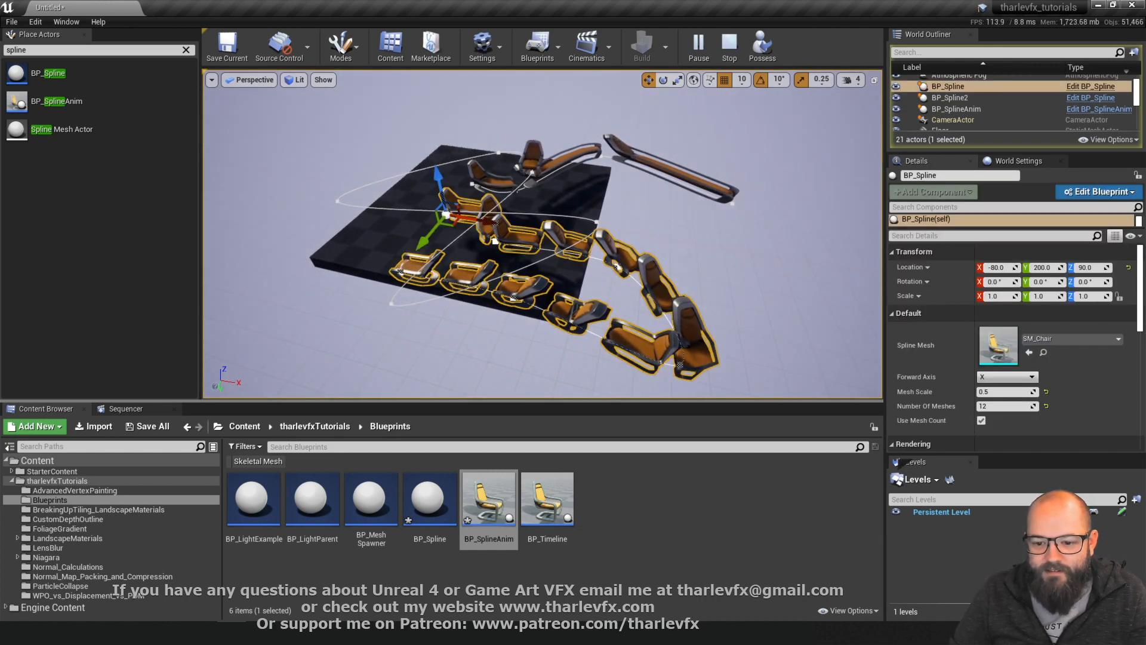
{"action": "left_click_drag", "start_coordinate": [727, 376], "coordinate": [743, 380]}
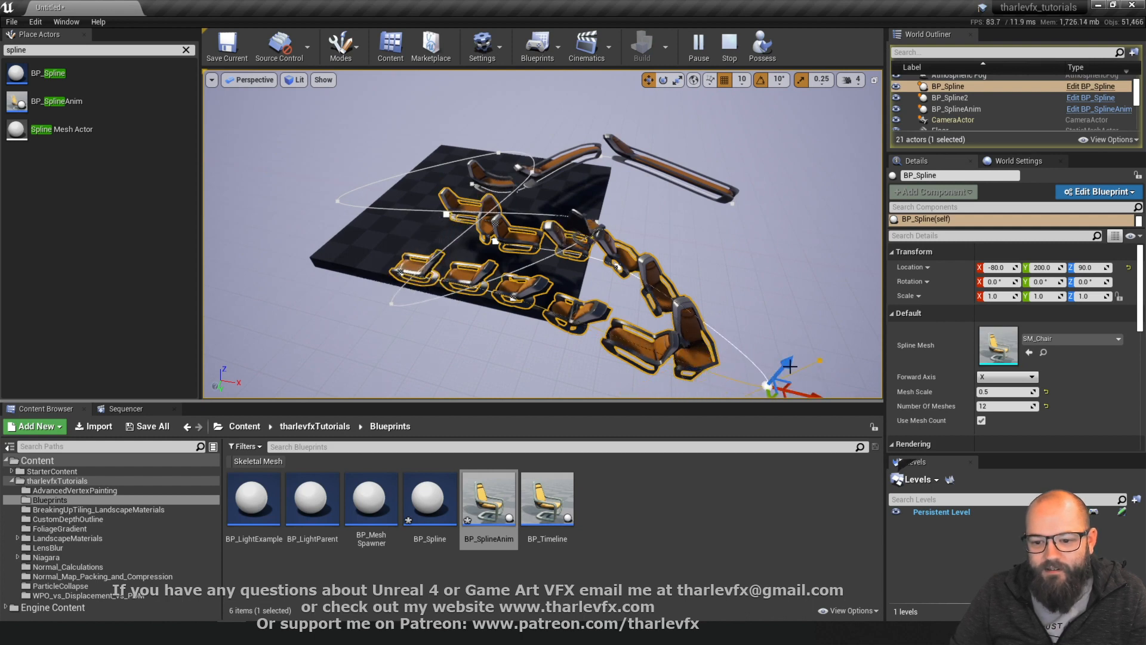
{"action": "left_click", "coordinate": [705, 179]}
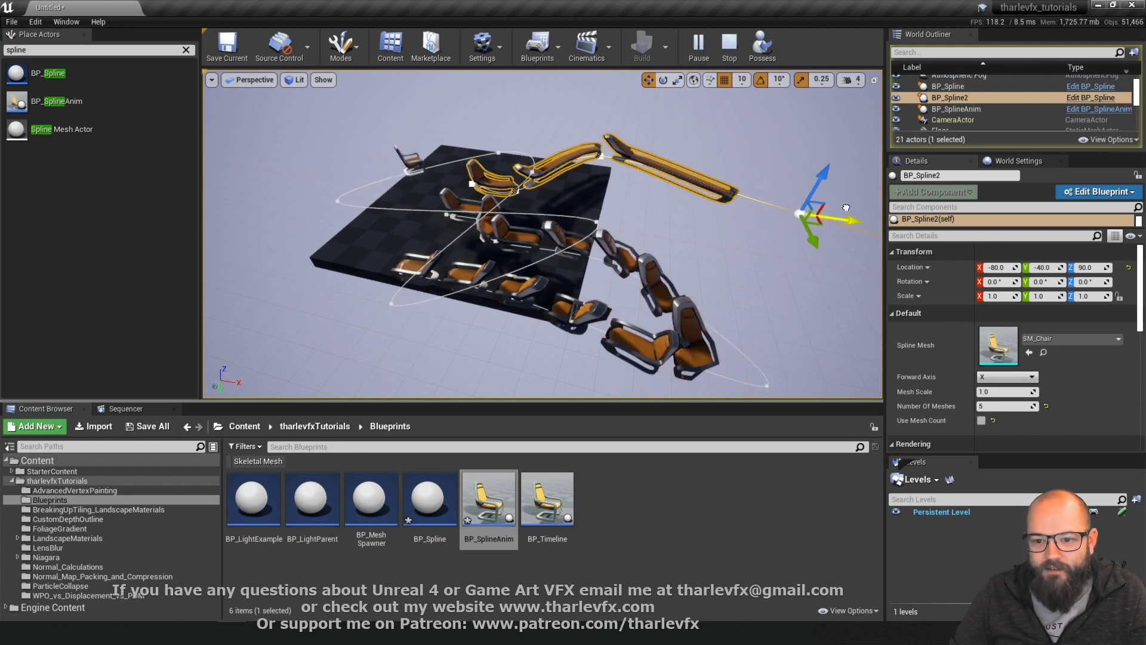
{"action": "key", "text": "s"}
{"action": "mouse_move", "coordinate": [828, 190]}
{"action": "right_mouse_down"}
{"action": "mouse_move", "coordinate": [842, 203]}
{"action": "mouse_move", "coordinate": [842, 191]}
{"action": "right_mouse_up"}
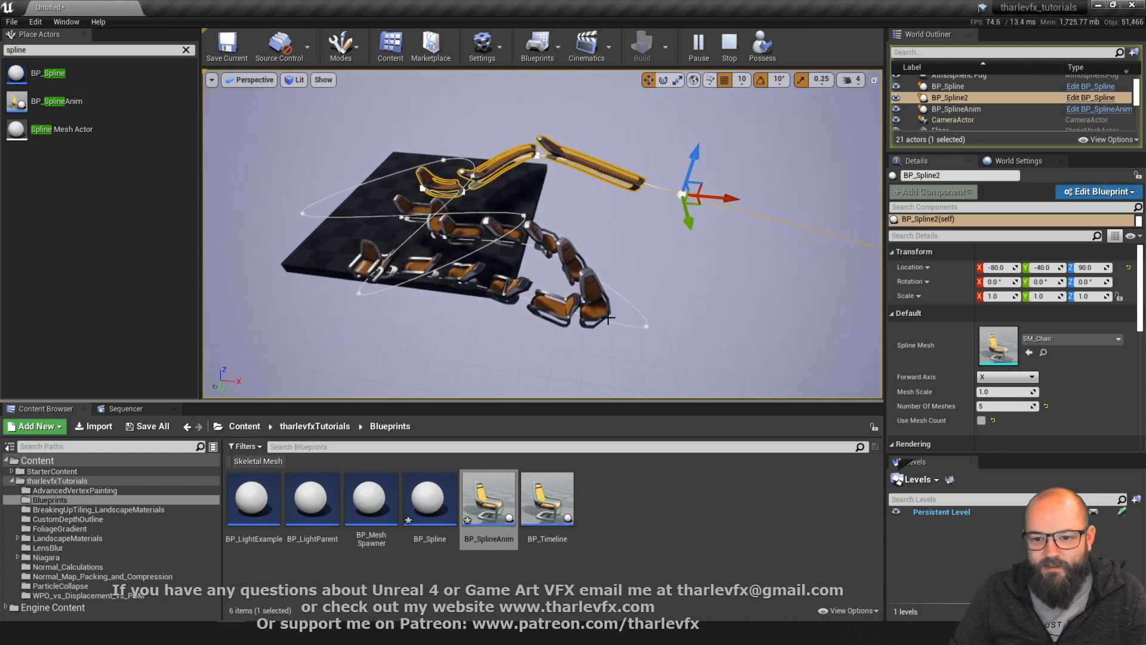
{"action": "left_click", "coordinate": [729, 48]}
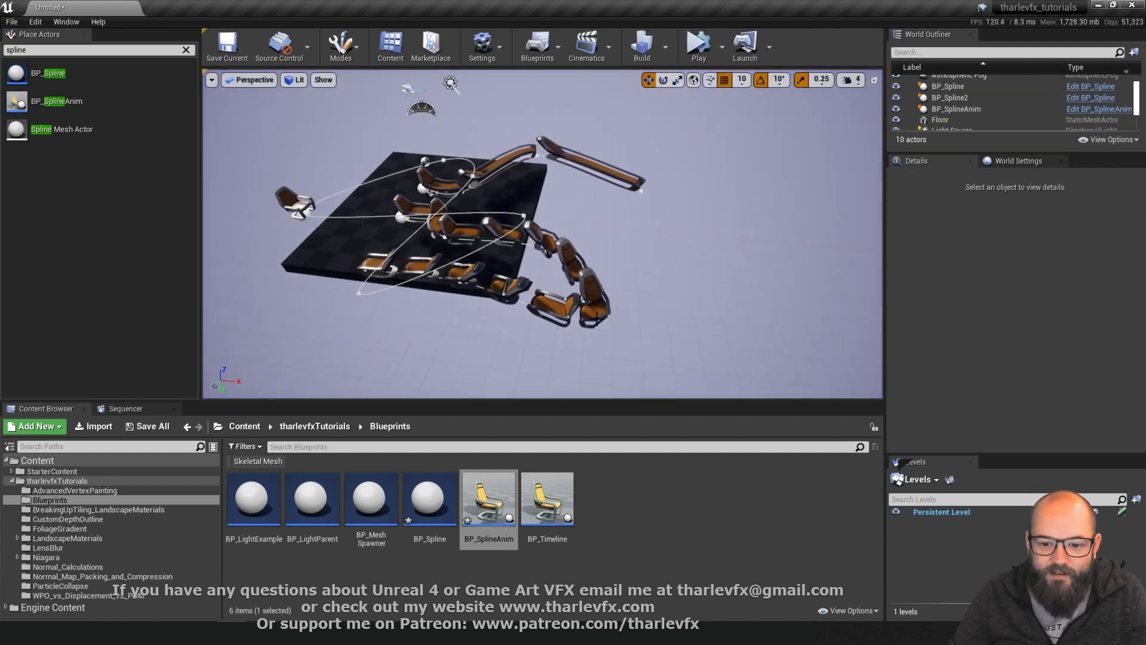
Pull BP_Spline's outer bend point far away from the floor and set its Number Of Meshes to 50
{"action": "left_click", "coordinate": [597, 317]}
{"action": "left_click_drag", "start_coordinate": [589, 320], "coordinate": [767, 291]}
{"action": "left_click", "coordinate": [1006, 406]}
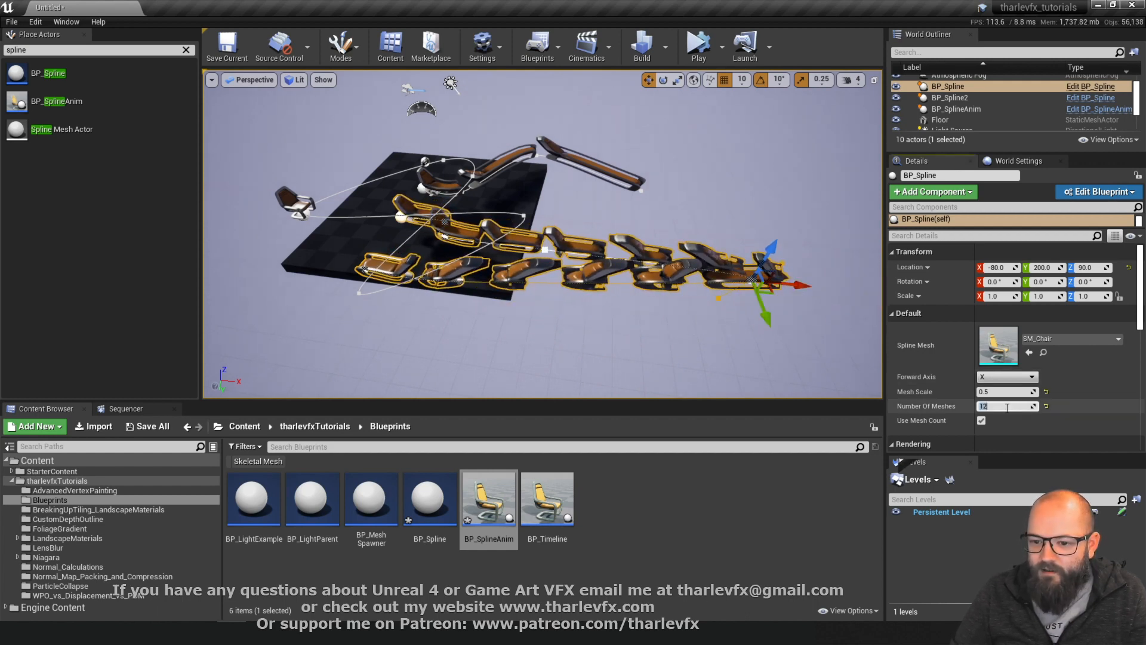
{"action": "key", "text": "Return"}
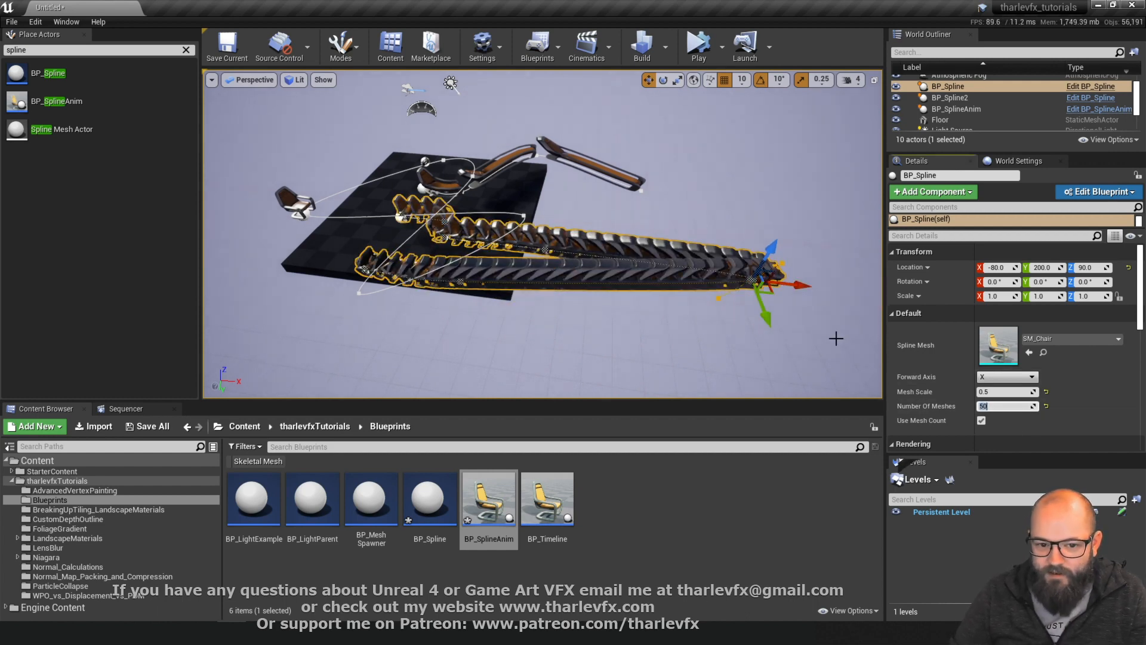
Try 3 as BP_Spline's Number Of Meshes, and set it to 20
{"action": "key", "text": "BackSpace"}
{"action": "type", "text": "3"}
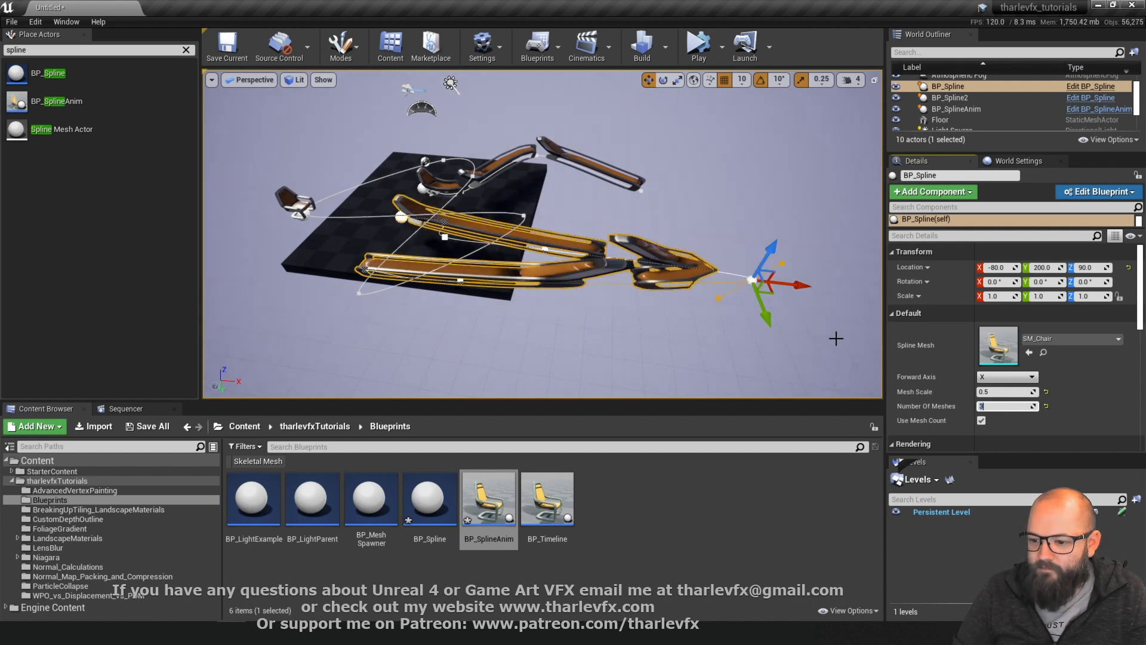
{"action": "key", "text": "BackSpace"}
{"action": "type", "text": "20"}
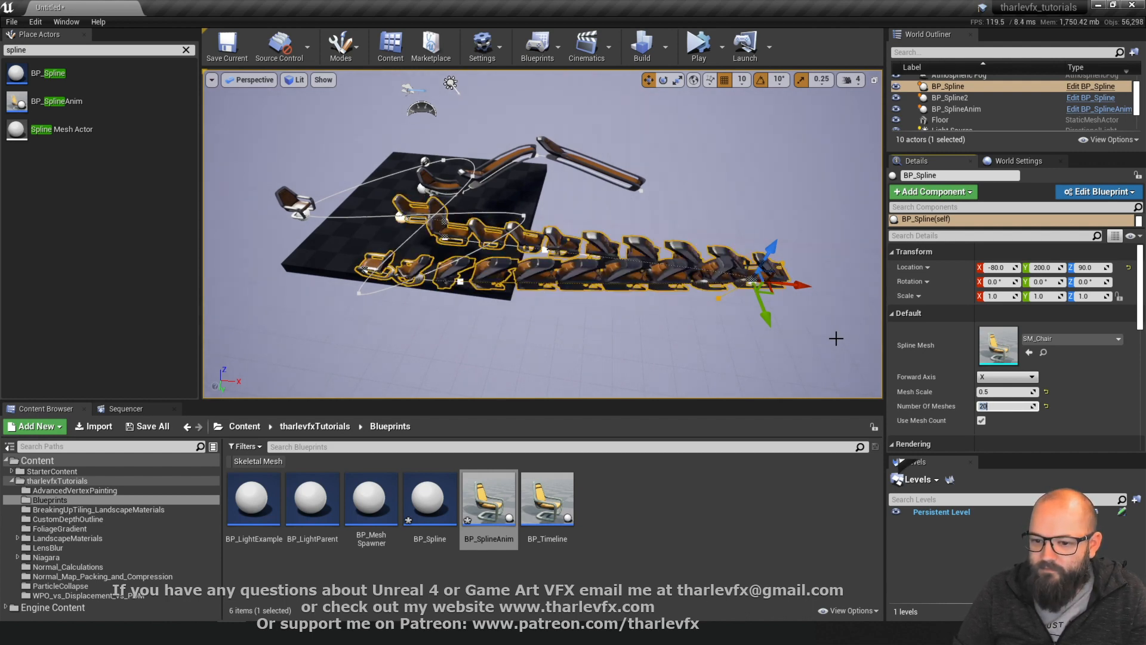
Move BP_Spline2's end point inward to shorten its last chair segment, and deselect the spline
{"action": "left_click", "coordinate": [602, 174]}
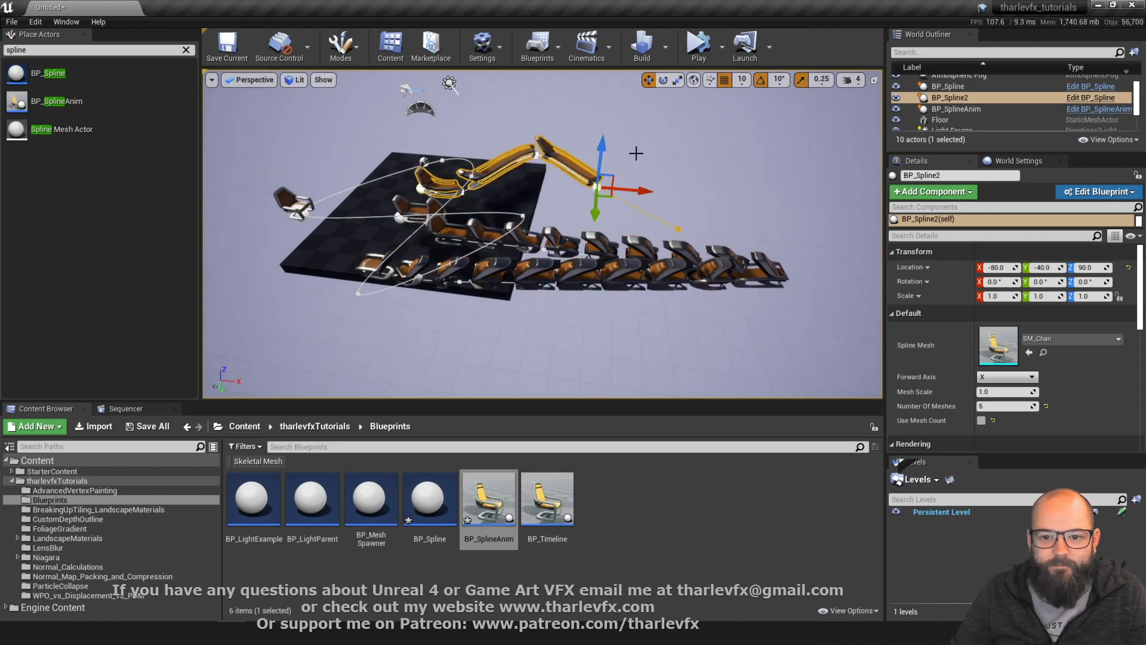
{"action": "left_click", "coordinate": [528, 341]}
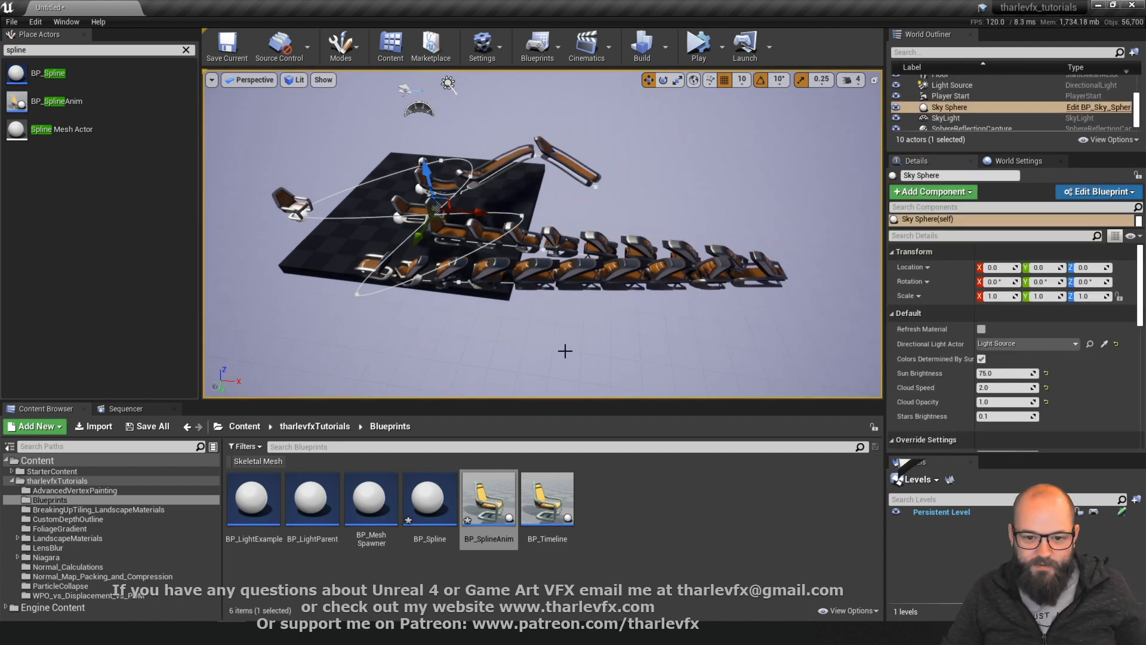